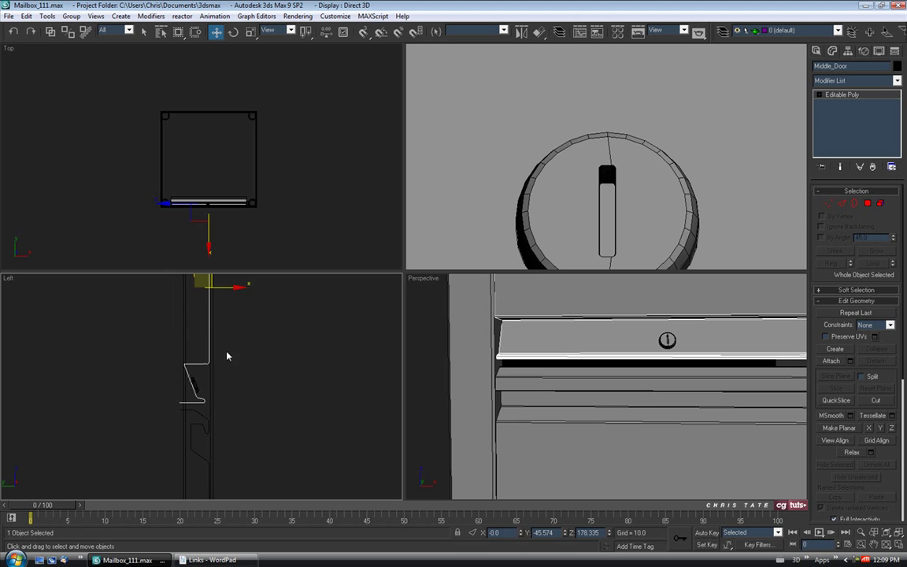
# Step: Move the vertices of the middle door's lower profile down about 1.5 units in the side view, close to the bottom door's upper edge
pyautogui.click(900, 544)
pyautogui.moveTo(442, 406); pyautogui.dragTo(431, 386, button='middle')
pyautogui.scroll(2, 424, 268)
pyautogui.moveTo(422, 256); pyautogui.dragTo(435, 286, button='middle')
pyautogui.click(827, 204)
pyautogui.scroll(4, 411, 215)
pyautogui.moveTo(209, 170); pyautogui.dragTo(430, 469)
pyautogui.moveTo(528, 480); pyautogui.dragTo(523, 344, button='middle')
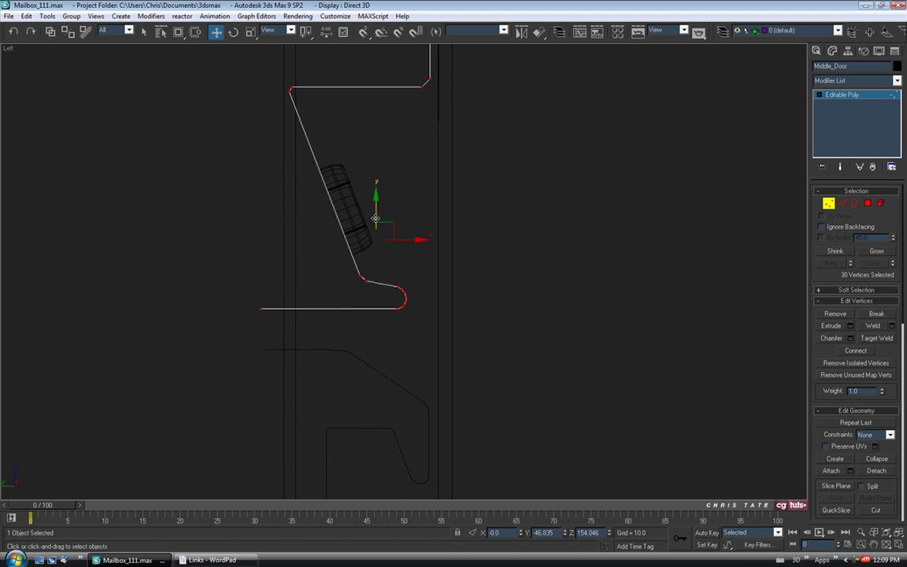
pyautogui.moveTo(374, 225); pyautogui.dragTo(376, 241)
pyautogui.moveTo(312, 352); pyautogui.dragTo(320, 371, button='middle')
pyautogui.moveTo(297, 221); pyautogui.dragTo(309, 233, button='middle')
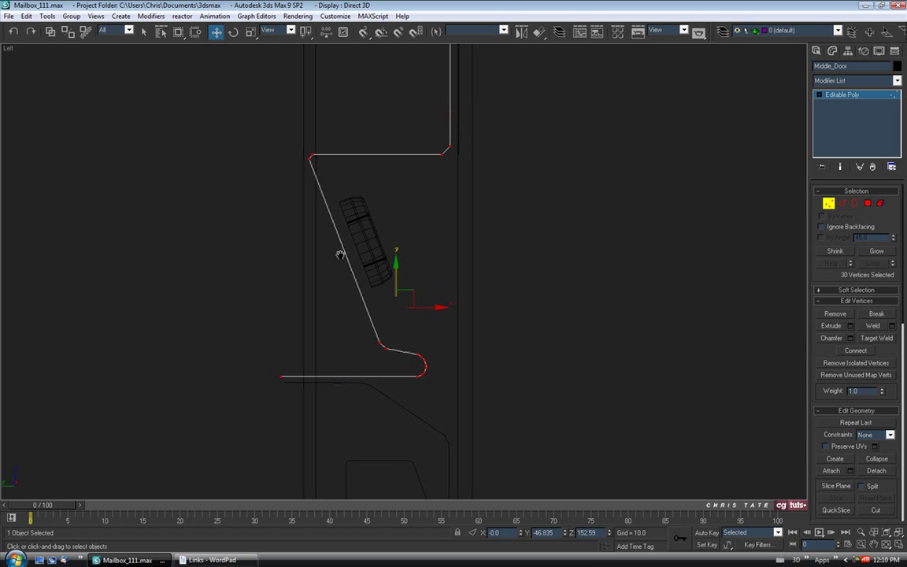
# Step: Leave vertex editing and move the key hole down about 1.7 units along the middle door's slanted face
pyautogui.click(828, 204)
pyautogui.click(376, 247)
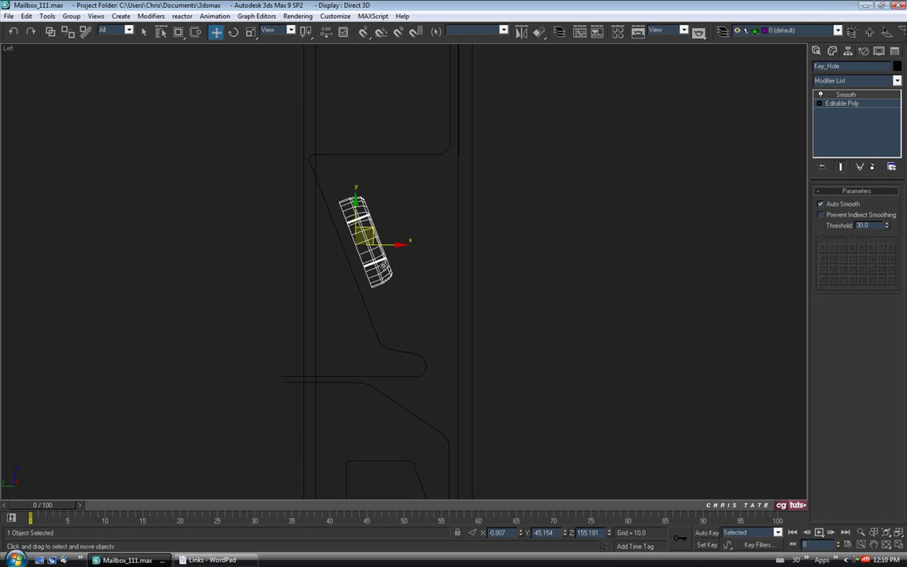
pyautogui.moveTo(372, 241); pyautogui.dragTo(373, 272)
# Step: Lower the vertices at the end of the bottom door's handle lip in the side view to lengthen the lip
pyautogui.moveTo(436, 370); pyautogui.dragTo(444, 181, button='middle')
pyautogui.moveTo(458, 274); pyautogui.dragTo(435, 211, button='middle')
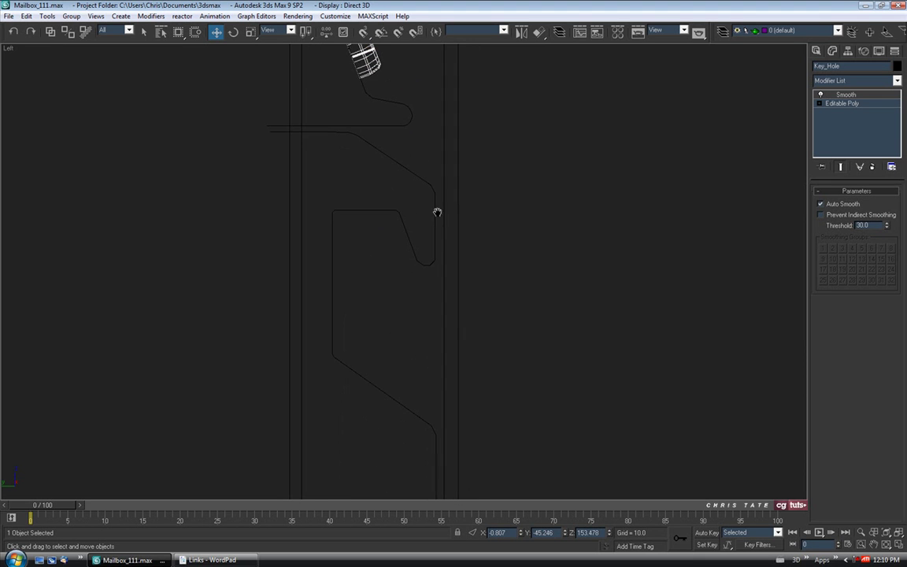
pyautogui.click(421, 264)
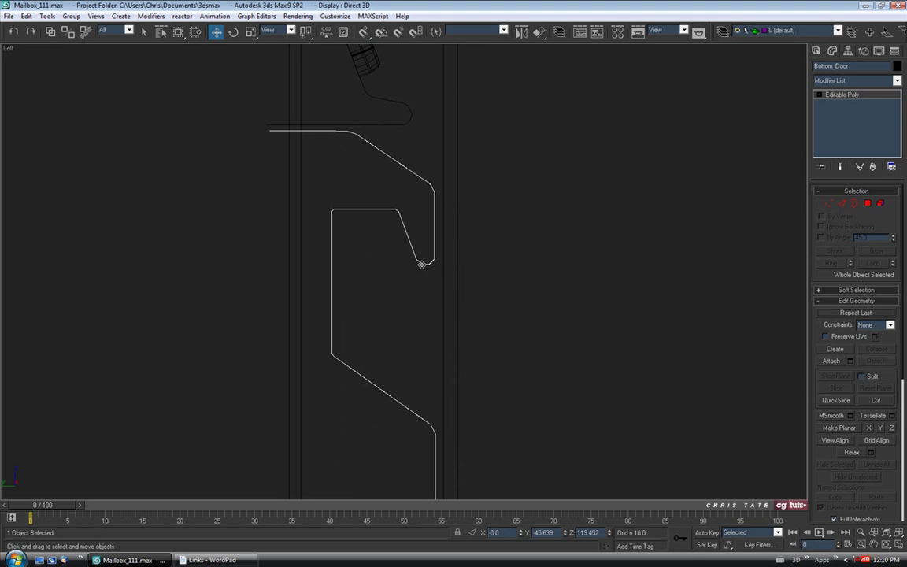
pyautogui.click(888, 540)
pyautogui.click(899, 545)
pyautogui.keyDown('alt'); pyautogui.moveTo(544, 424); pyautogui.dragTo(410, 420, button='middle'); pyautogui.keyUp('alt')
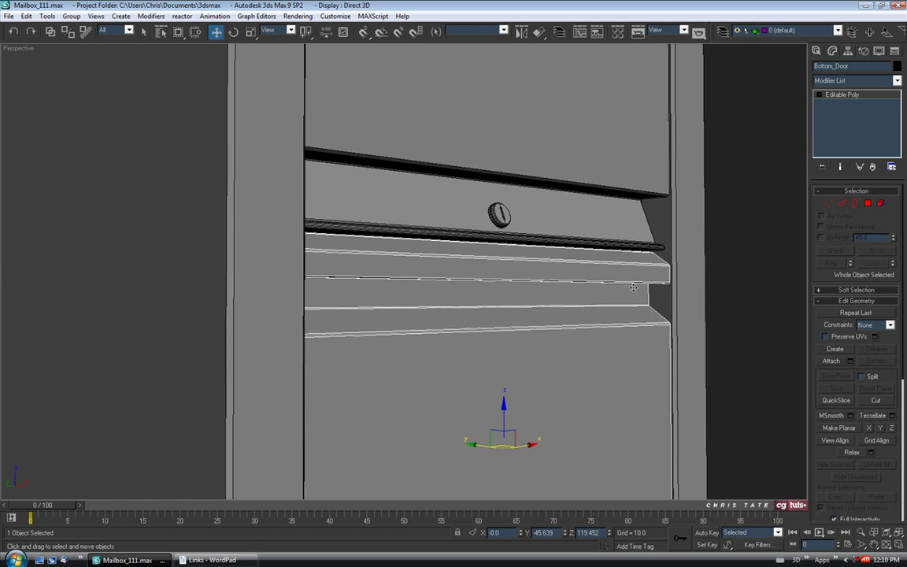
pyautogui.hotkey('alt', 'w')
pyautogui.moveTo(307, 401); pyautogui.dragTo(317, 371, button='middle')
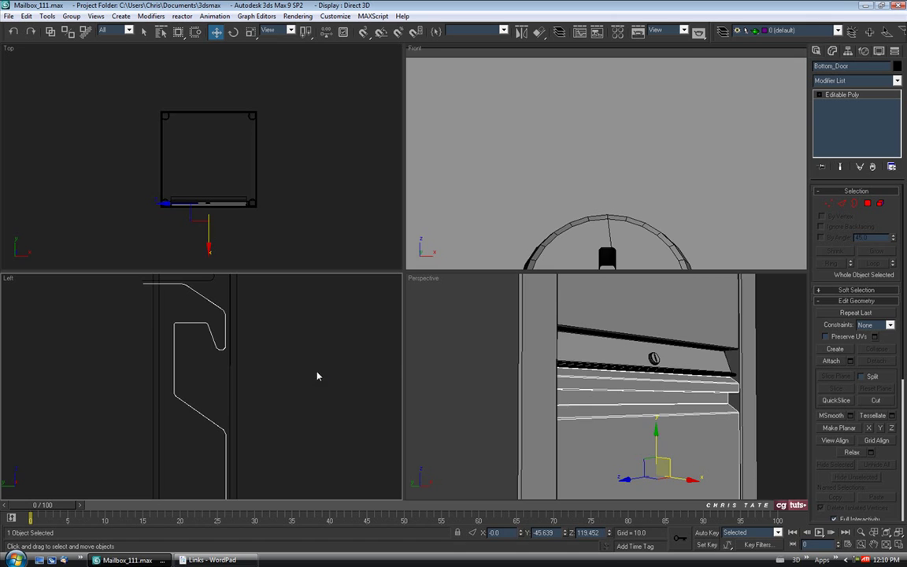
pyautogui.click(897, 546)
pyautogui.moveTo(426, 296); pyautogui.dragTo(410, 323, button='middle')
pyautogui.click(829, 204)
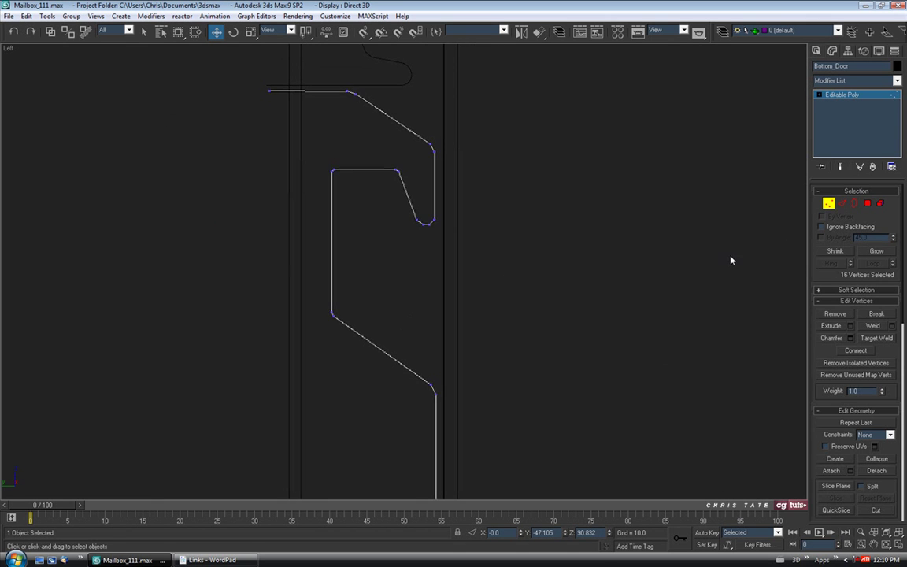
pyautogui.moveTo(421, 223); pyautogui.dragTo(412, 227, button='middle')
pyautogui.moveTo(411, 220)
pyautogui.mouseDown()
pyautogui.moveTo(444, 248)
pyautogui.moveTo(417, 203)
pyautogui.moveTo(418, 219)
pyautogui.mouseUp()
pyautogui.click(536, 362)
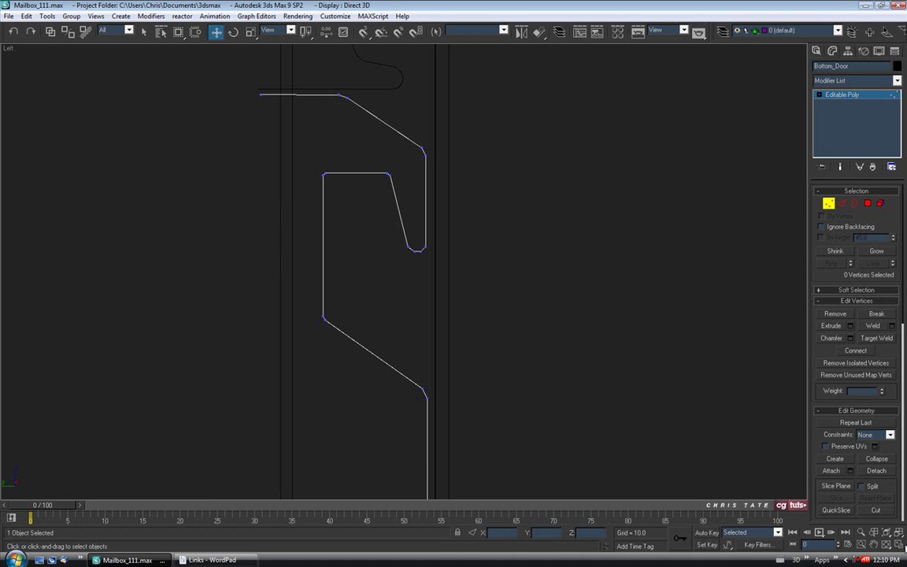
# Step: Leave vertex editing, deselect the bottom door and examine the handle lip and whole mailbox in perspective
pyautogui.click(900, 545)
pyautogui.keyDown('alt'); pyautogui.moveTo(686, 425); pyautogui.dragTo(678, 431, button='middle'); pyautogui.keyUp('alt')
pyautogui.click(899, 544)
pyautogui.keyDown('alt'); pyautogui.moveTo(487, 352); pyautogui.dragTo(514, 353, button='middle'); pyautogui.keyUp('alt')
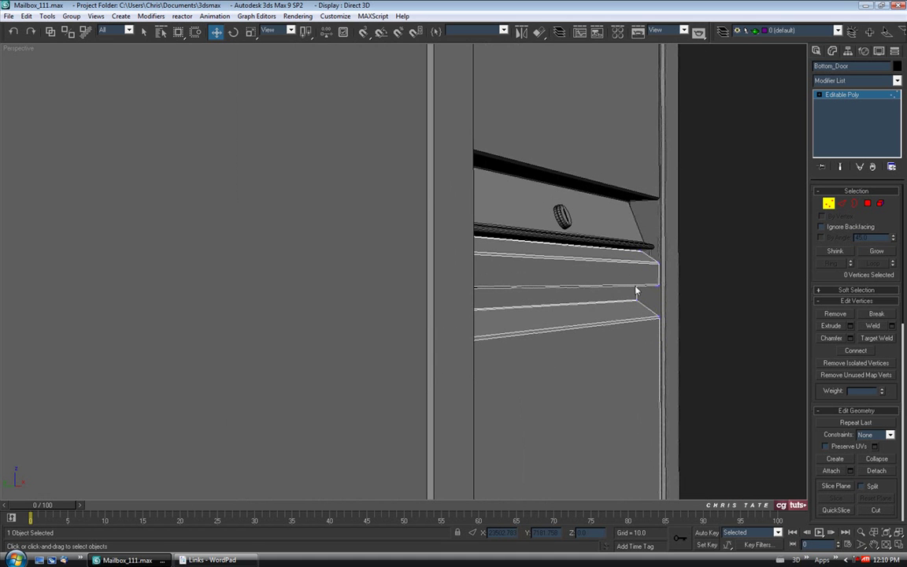
pyautogui.keyDown('alt'); pyautogui.moveTo(573, 340); pyautogui.dragTo(518, 367, button='middle'); pyautogui.keyUp('alt')
pyautogui.scroll(-3, 441, 319)
pyautogui.click(829, 204)
pyautogui.moveTo(638, 295); pyautogui.dragTo(628, 295, button='middle')
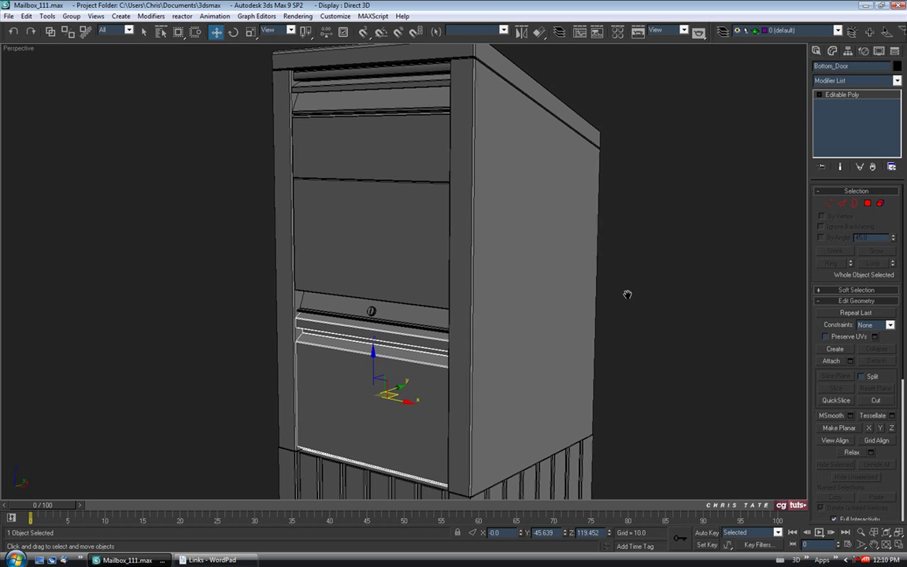
pyautogui.scroll(-2, 628, 295)
pyautogui.click(622, 291)
pyautogui.scroll(-2, 565, 312)
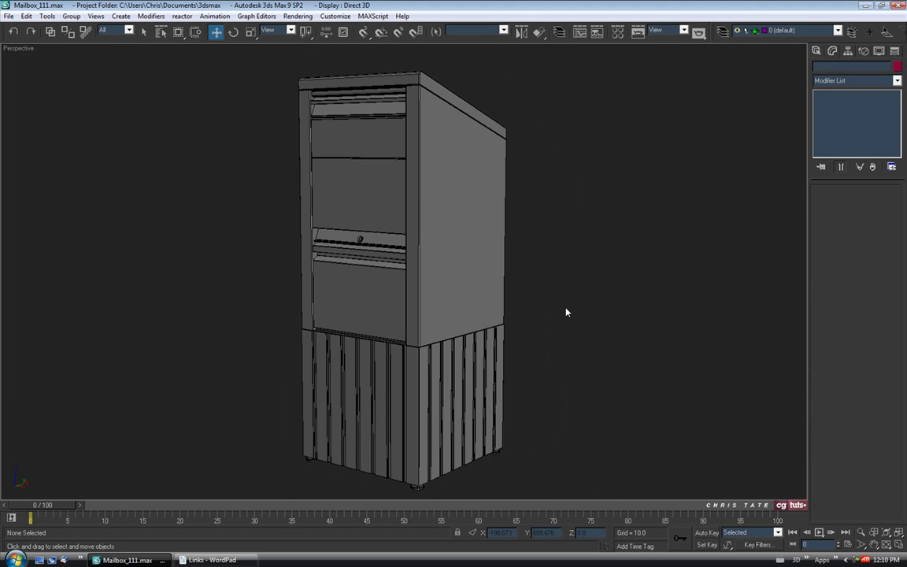
pyautogui.keyDown('alt'); pyautogui.moveTo(565, 313); pyautogui.dragTo(582, 314, button='middle'); pyautogui.keyUp('alt')
pyautogui.moveTo(525, 309)
pyautogui.keyDown('alt'); pyautogui.mouseDown(button='middle')
pyautogui.moveTo(532, 305)
pyautogui.moveTo(522, 304)
pyautogui.mouseUp(button='middle'); pyautogui.keyUp('alt')
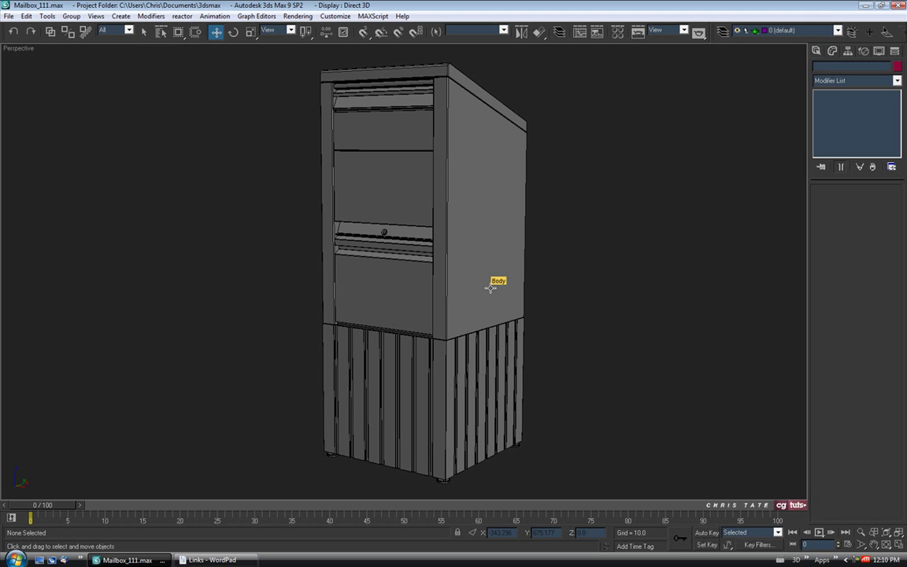
pyautogui.moveTo(489, 288); pyautogui.dragTo(484, 285, button='middle')
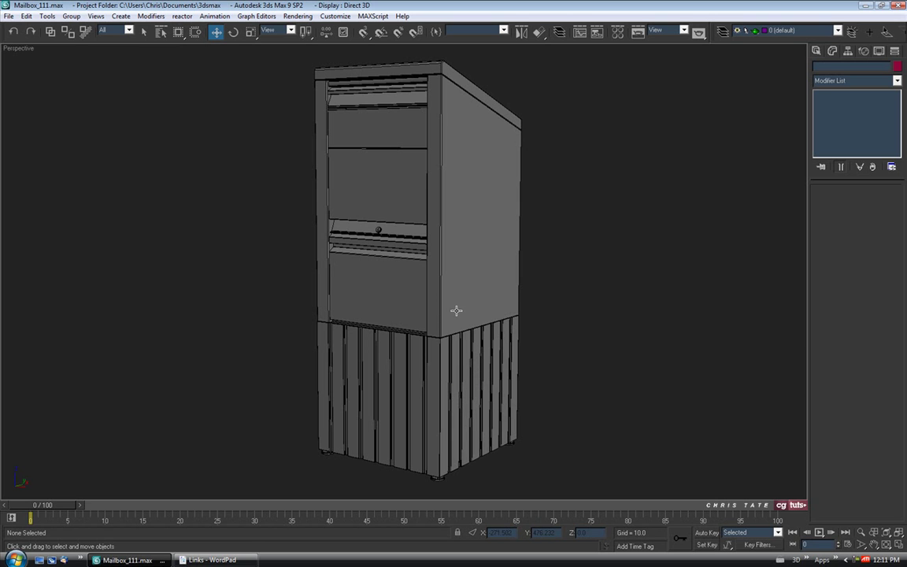
pyautogui.moveTo(432, 310); pyautogui.dragTo(431, 316, button='middle')
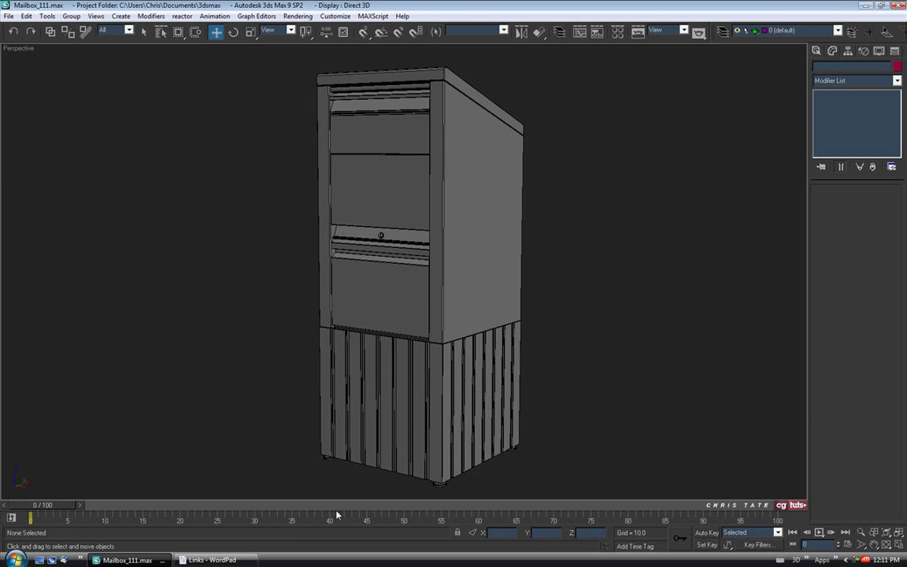
# Step: Switch to WordPad, read the download links for the UVLayout demo and Guruware OBJ exporter, and close the document
pyautogui.click(211, 559)
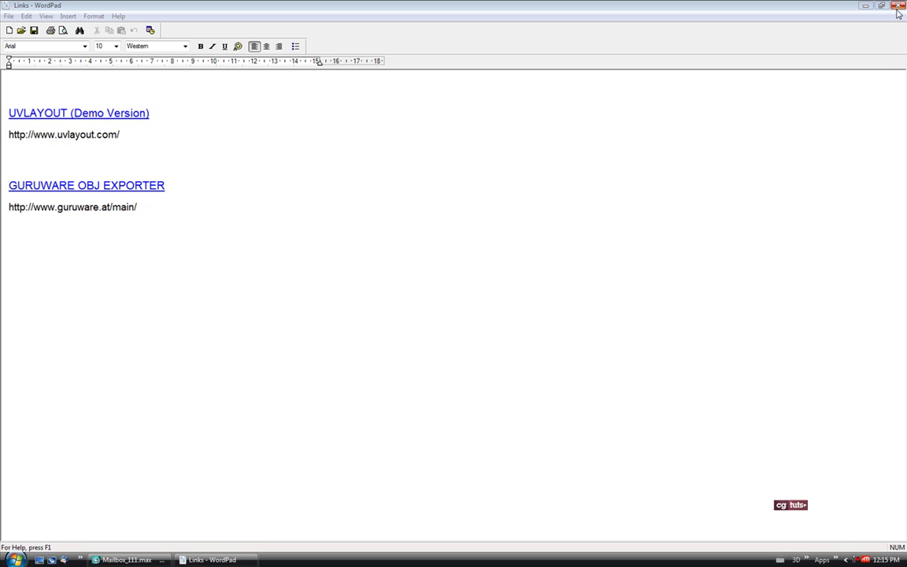
pyautogui.click(897, 6)
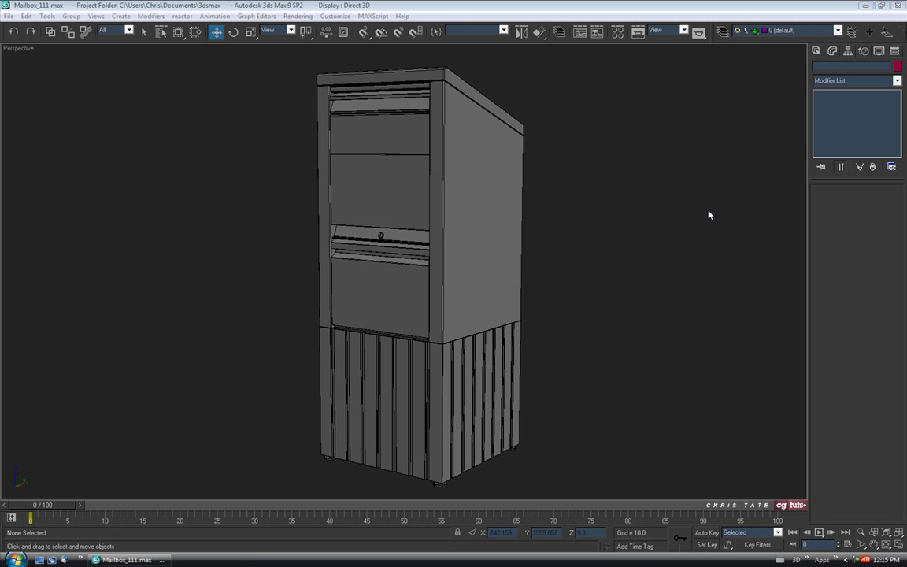
# Step: Select the mailbox's top cover and switch from the Move tool to plain object selection
pyautogui.moveTo(462, 273)
pyautogui.keyDown('alt'); pyautogui.mouseDown(button='middle')
pyautogui.moveTo(459, 265)
pyautogui.moveTo(472, 279)
pyautogui.moveTo(464, 279)
pyautogui.mouseUp(button='middle'); pyautogui.keyUp('alt')
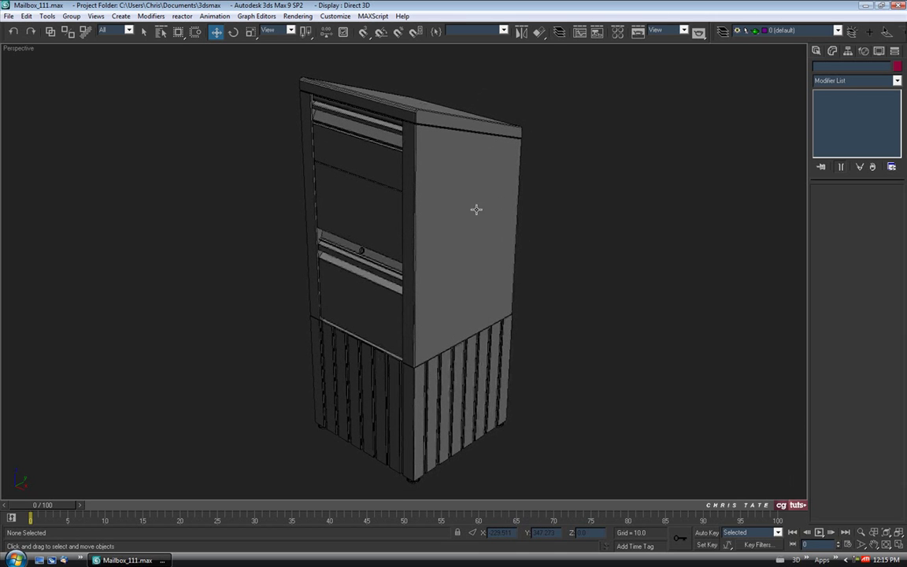
pyautogui.click(383, 104)
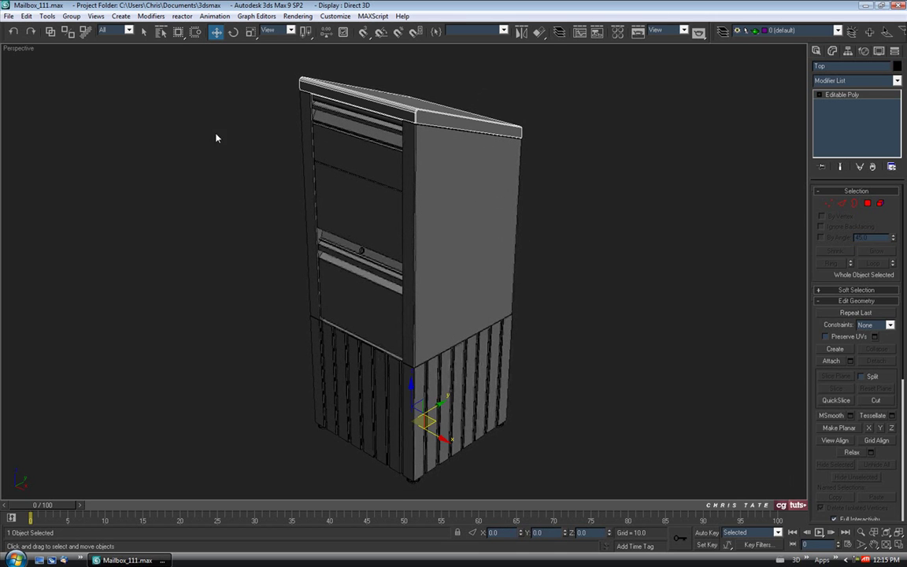
pyautogui.click(144, 31)
pyautogui.keyDown('alt'); pyautogui.moveTo(457, 264); pyautogui.dragTo(472, 252, button='middle'); pyautogui.keyUp('alt')
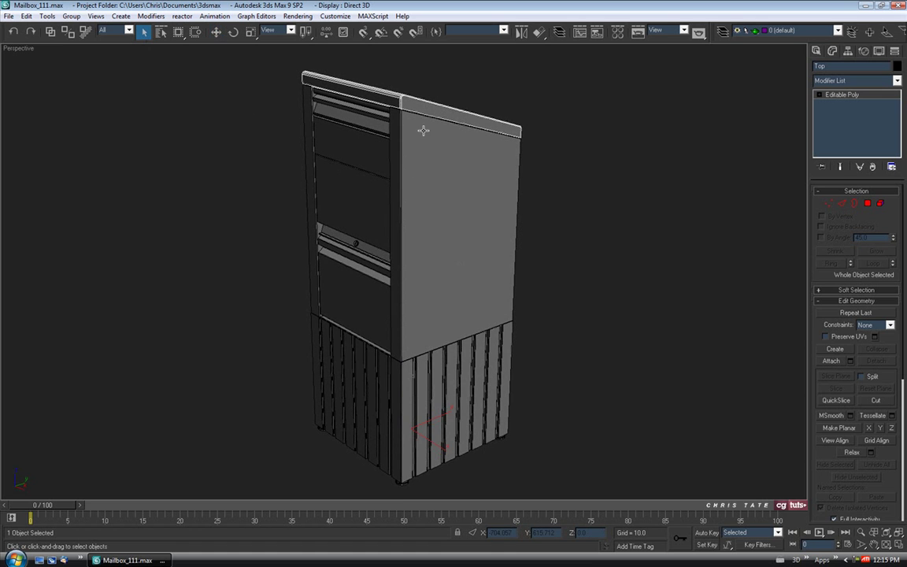
pyautogui.keyDown('alt'); pyautogui.moveTo(483, 216); pyautogui.dragTo(496, 233, button='middle'); pyautogui.keyUp('alt')
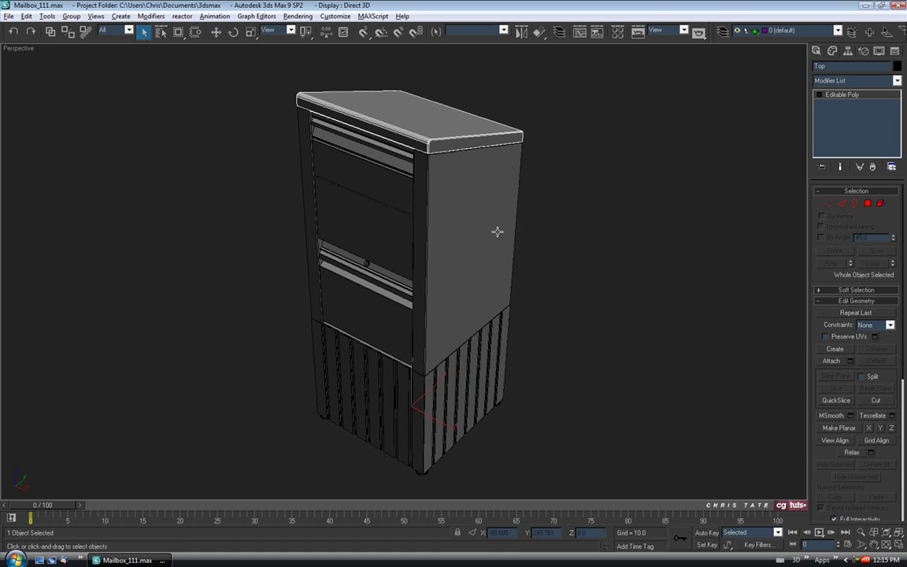
# Step: Start exporting only the selected top cover to the Desktop as Top, using the gw::OBJ-Exporter (*.OBJ) format
pyautogui.click(9, 15)
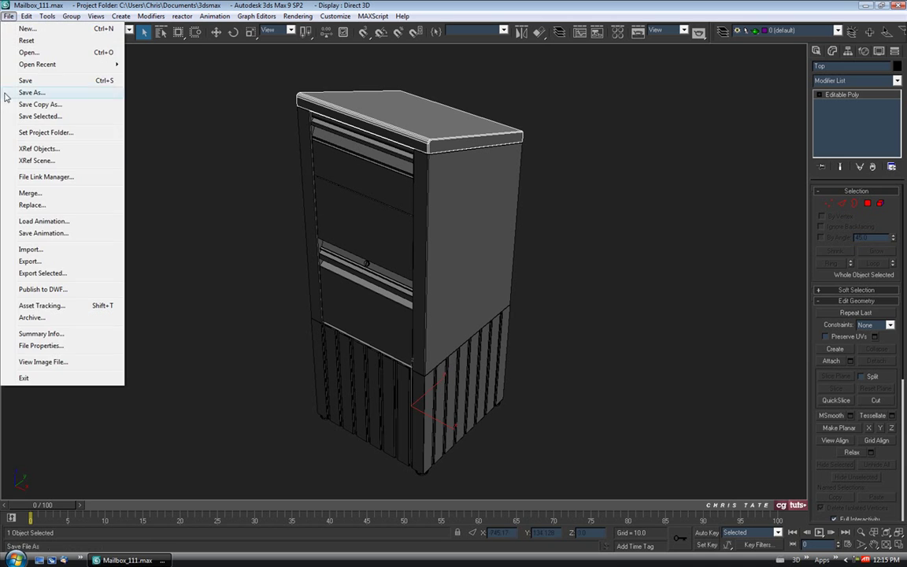
pyautogui.click(16, 273)
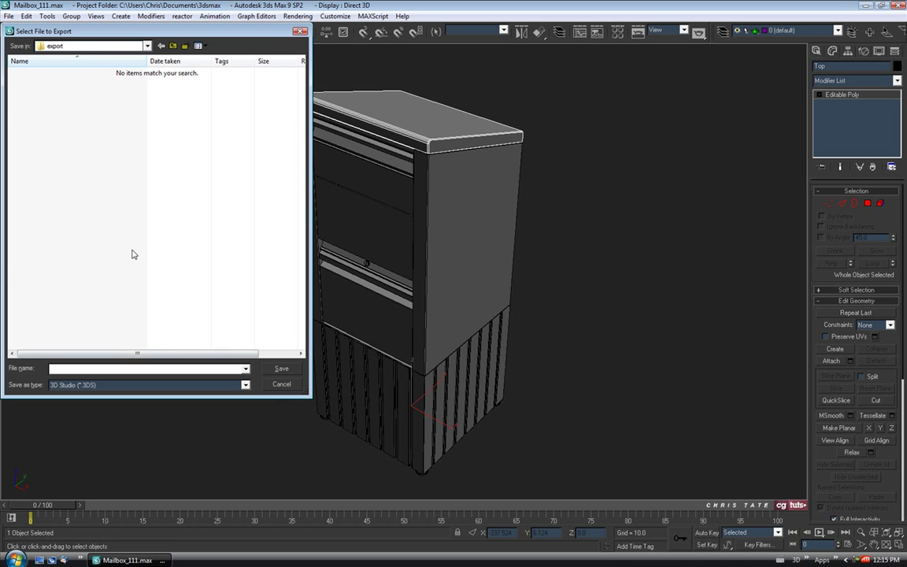
pyautogui.click(130, 45)
pyautogui.click(57, 65)
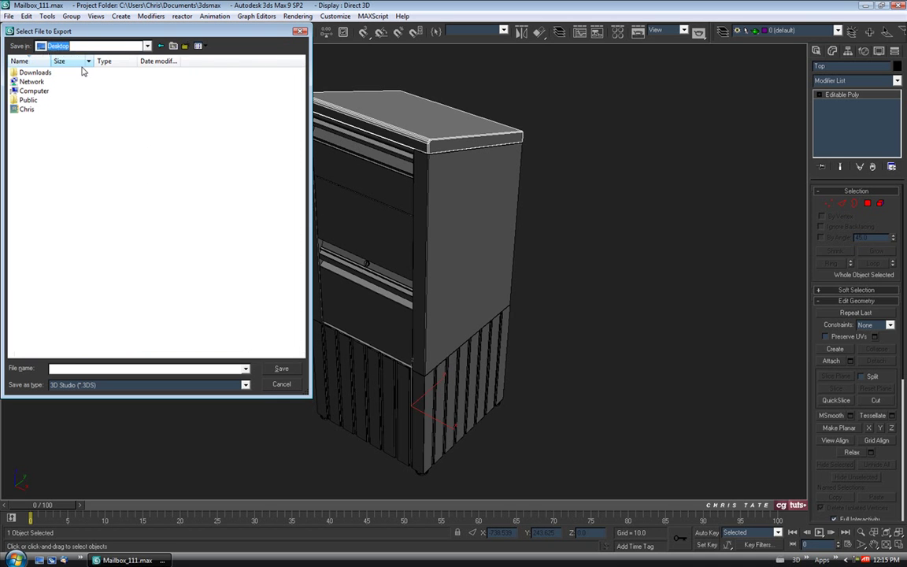
pyautogui.click(72, 369)
pyautogui.write('Top')
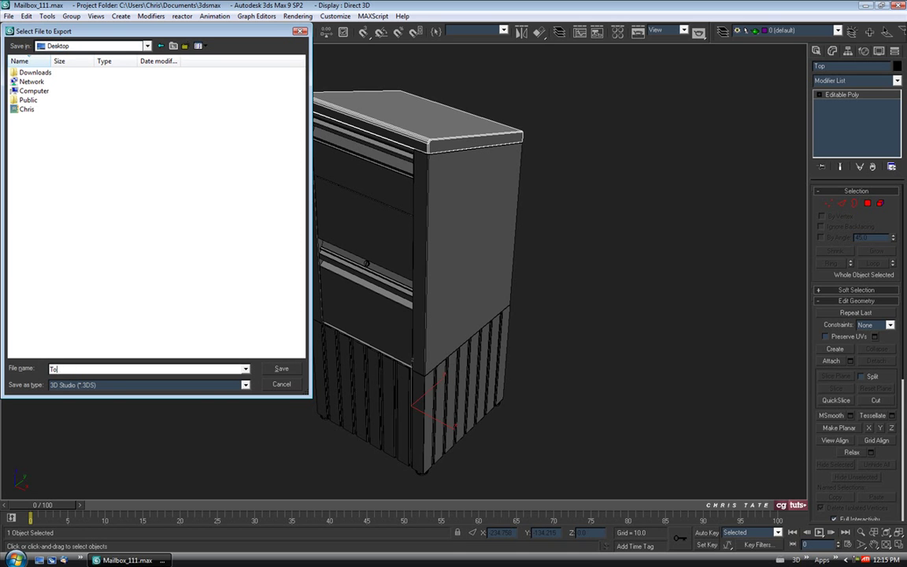
pyautogui.click(119, 385)
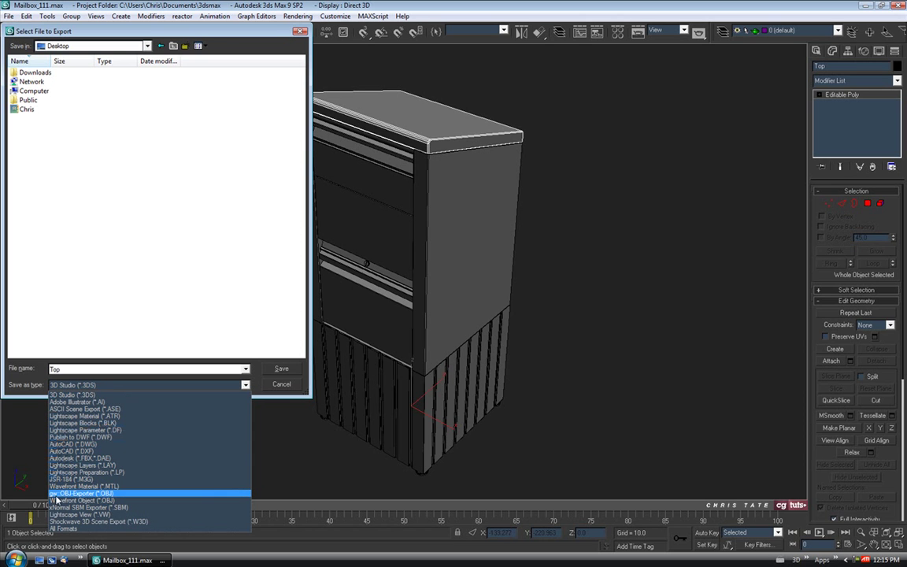
pyautogui.click(82, 494)
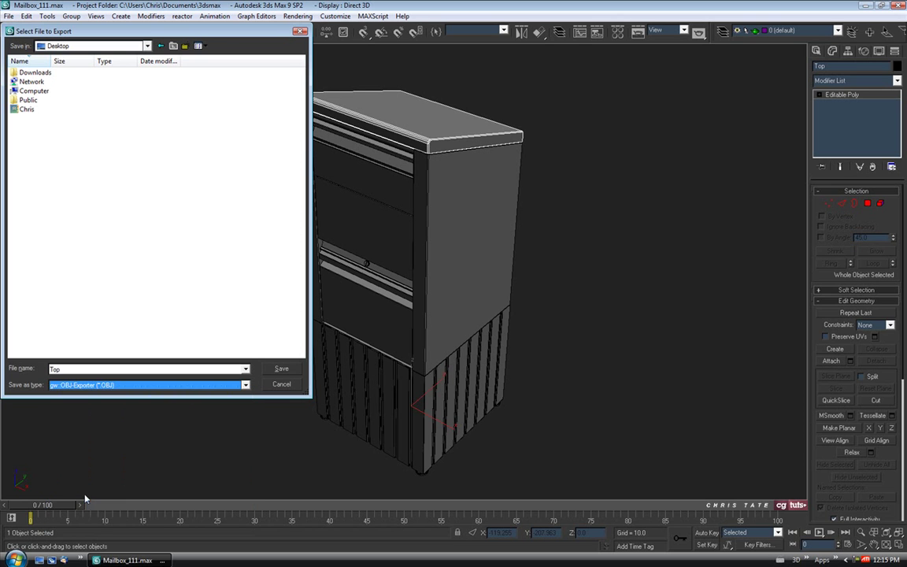
pyautogui.click(282, 371)
# Step: Keep the exported faces as Polygons, run the OBJ export and close the export statistics
pyautogui.moveTo(408, 180); pyautogui.dragTo(376, 168)
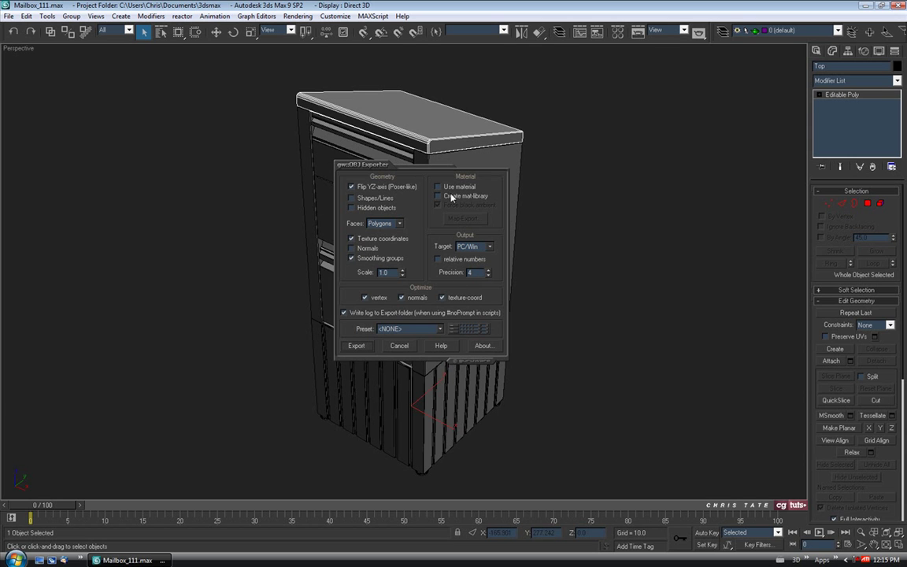
pyautogui.click(399, 224)
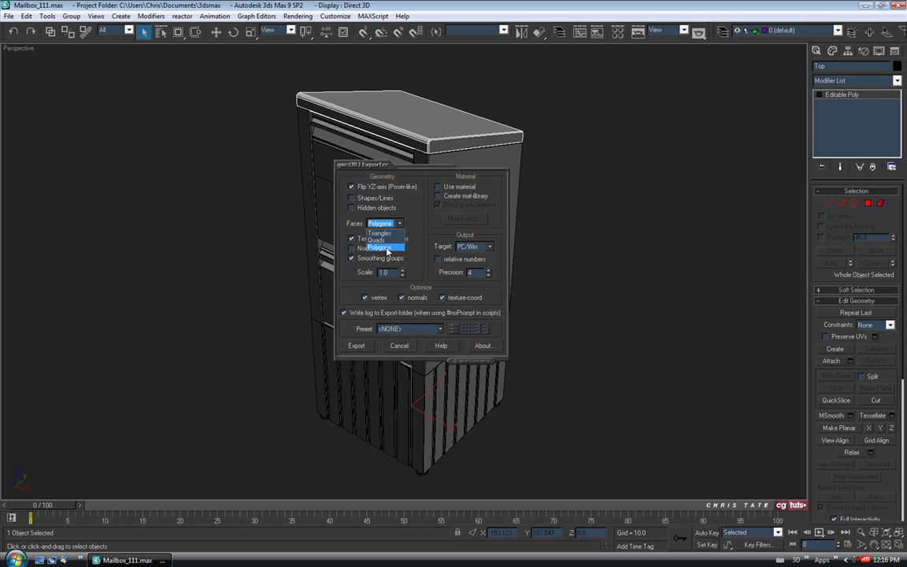
pyautogui.click(386, 248)
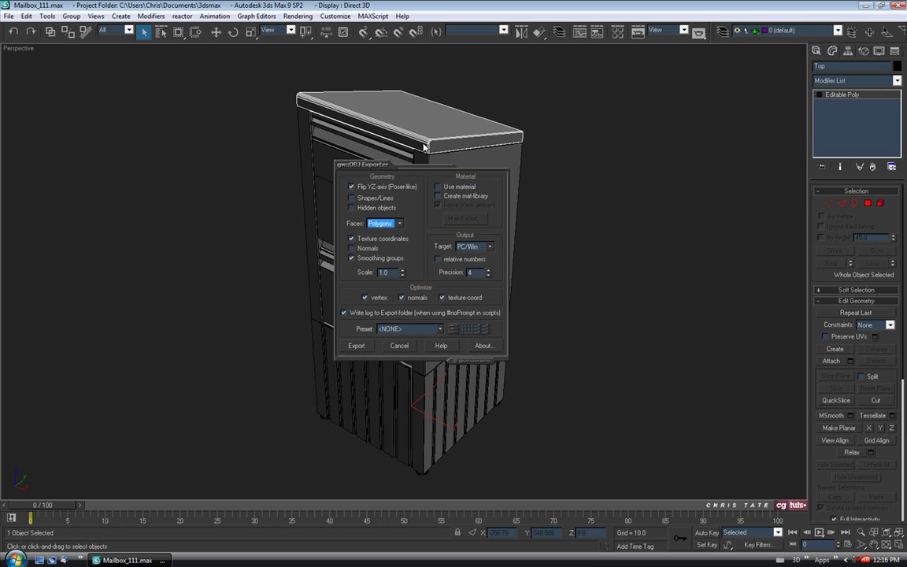
pyautogui.click(356, 347)
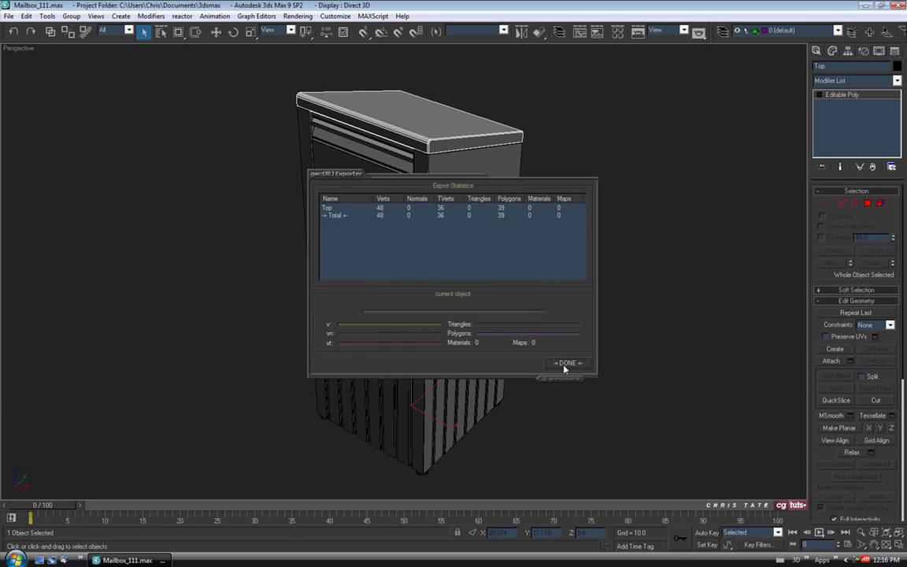
pyautogui.click(567, 364)
# Step: Minimize 3ds Max to reach the desktop and open Top.obj in the UVLayout v2 Demo
pyautogui.keyDown('alt'); pyautogui.moveTo(558, 257); pyautogui.dragTo(553, 245, button='middle'); pyautogui.keyUp('alt')
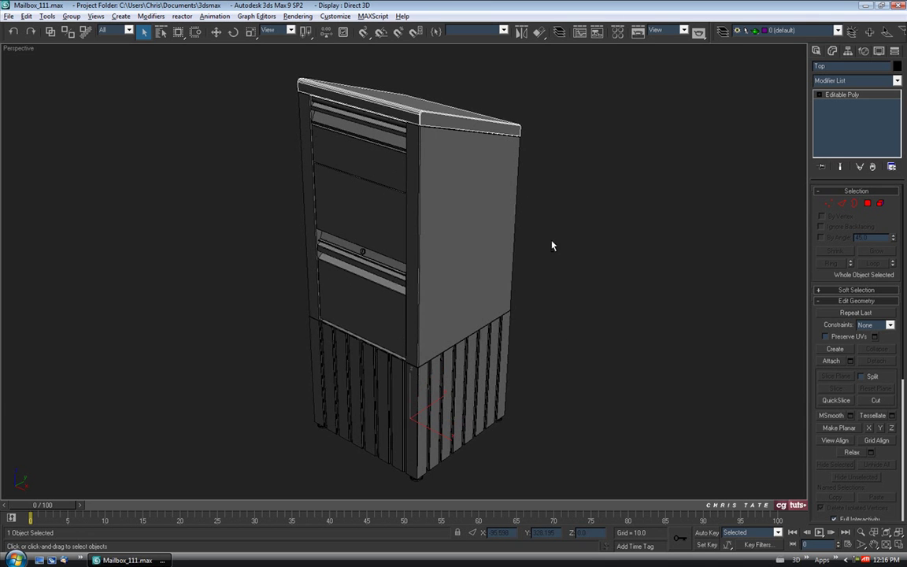
pyautogui.click(865, 6)
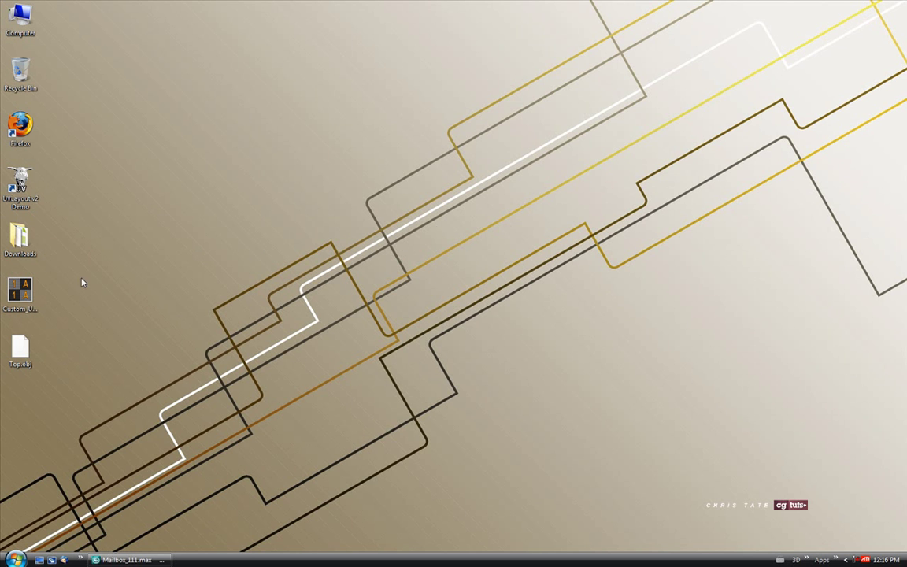
pyautogui.moveTo(21, 350); pyautogui.dragTo(108, 201)
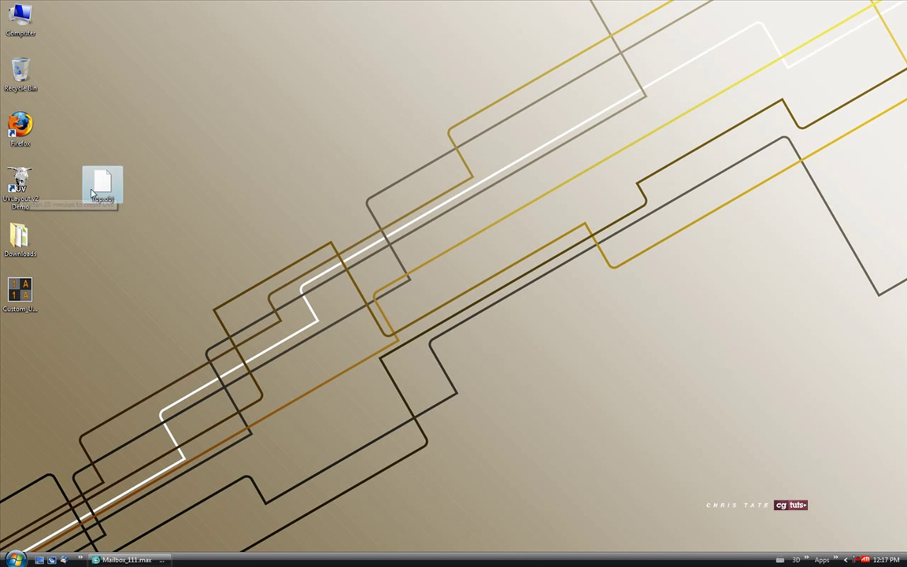
pyautogui.moveTo(94, 169); pyautogui.dragTo(26, 185)
pyautogui.doubleClick(24, 185)
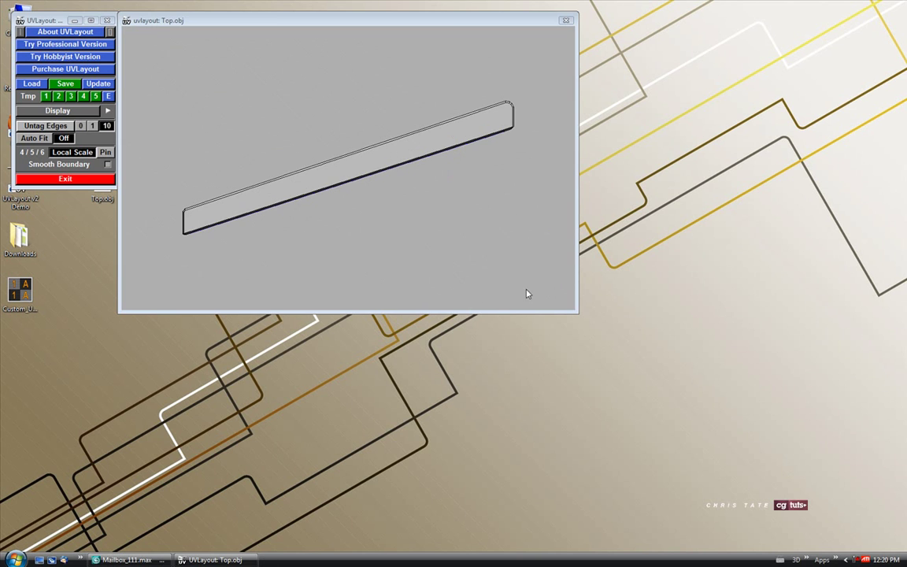
# Step: Enlarge the Top.obj window and examine the cover's top face, sides and open underside from several angles
pyautogui.moveTo(578, 312); pyautogui.dragTo(835, 534)
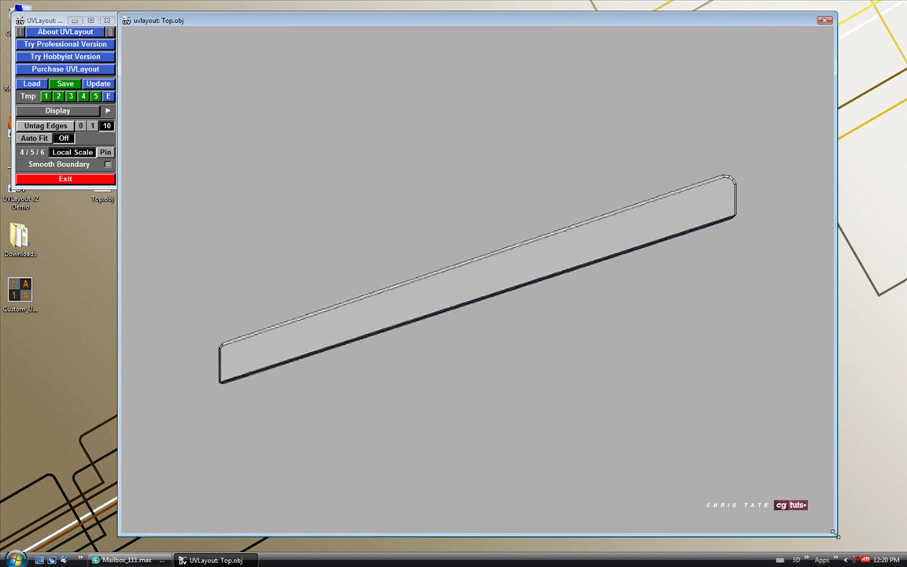
pyautogui.moveTo(204, 237); pyautogui.dragTo(352, 285)
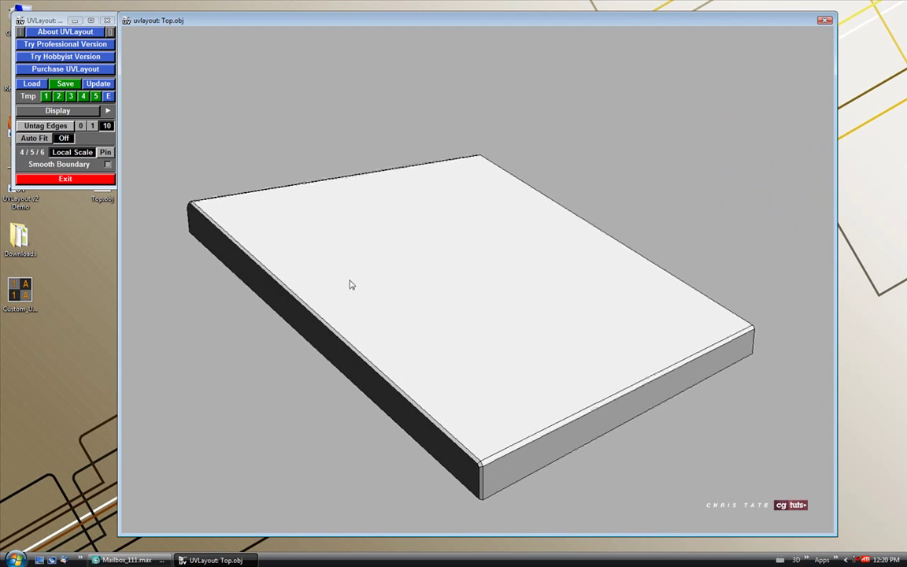
pyautogui.moveTo(466, 344); pyautogui.dragTo(522, 297)
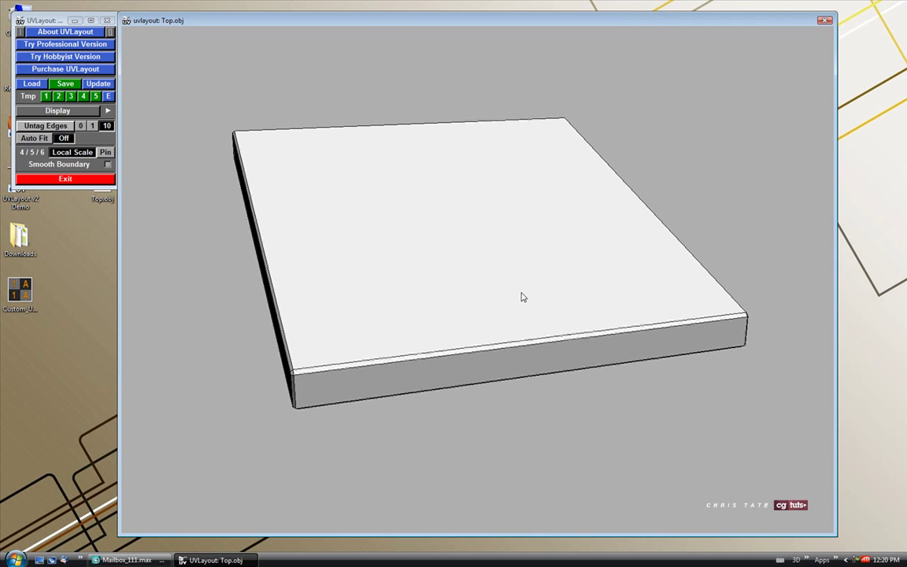
pyautogui.scroll(3, 444, 298)
pyautogui.scroll(-4, 444, 298)
pyautogui.scroll(2, 444, 298)
pyautogui.scroll(-3, 438, 300)
pyautogui.moveTo(431, 223); pyautogui.dragTo(430, 302, button='right')
pyautogui.moveTo(370, 312); pyautogui.dragTo(480, 331)
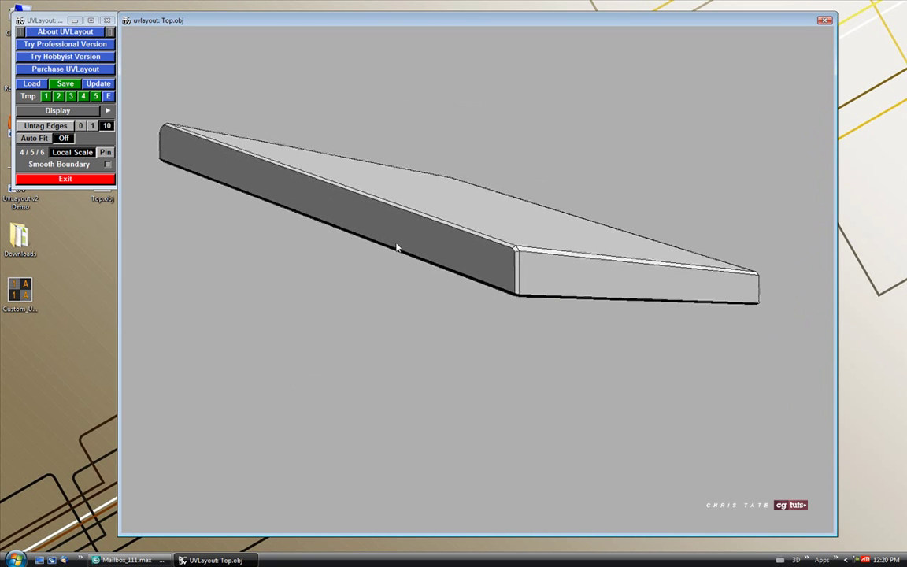
pyautogui.moveTo(349, 199); pyautogui.dragTo(453, 256)
pyautogui.moveTo(518, 245); pyautogui.dragTo(398, 177)
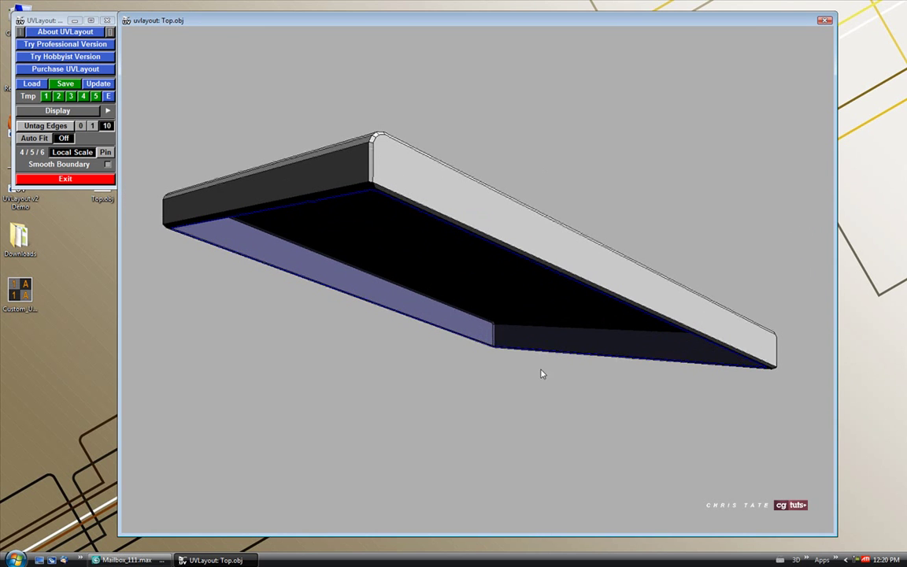
pyautogui.moveTo(375, 279); pyautogui.dragTo(334, 281)
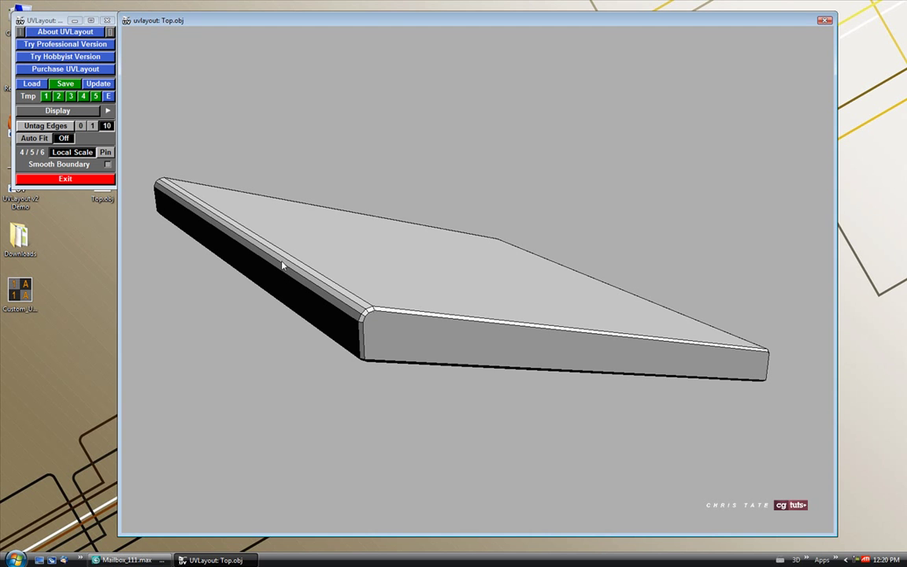
pyautogui.moveTo(418, 379); pyautogui.dragTo(403, 343)
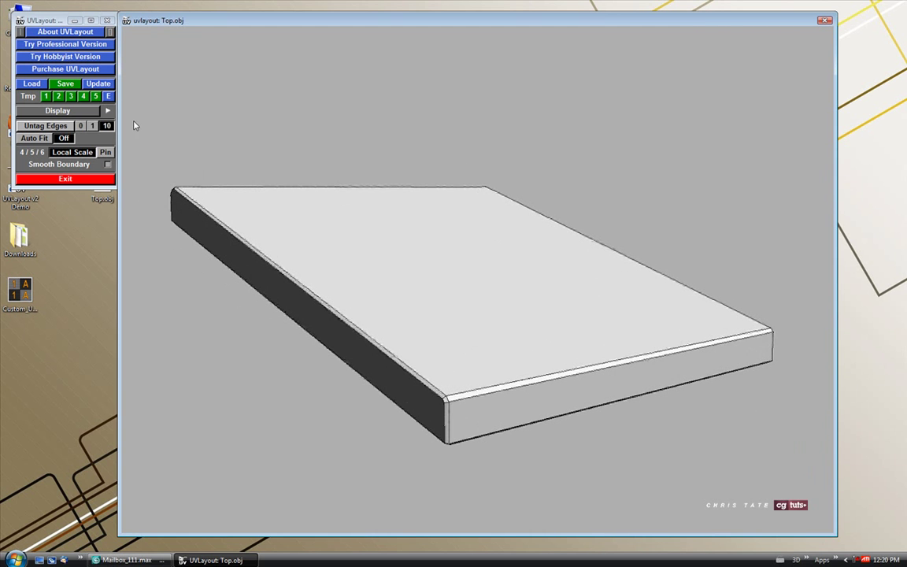
# Step: Expand the Display options and try tagging the cover's long upper side edge for cutting with the edge option at 10
pyautogui.click(58, 111)
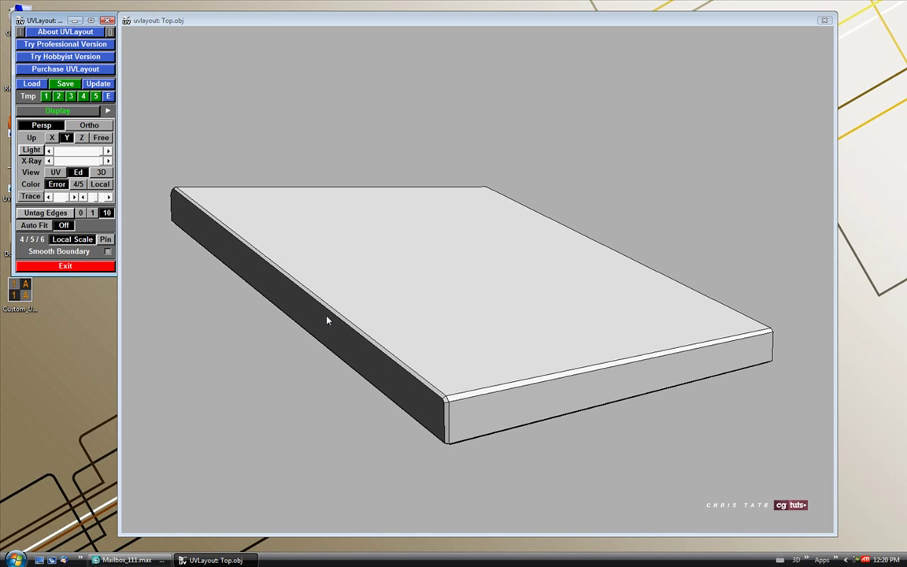
pyautogui.moveTo(320, 313); pyautogui.dragTo(540, 318)
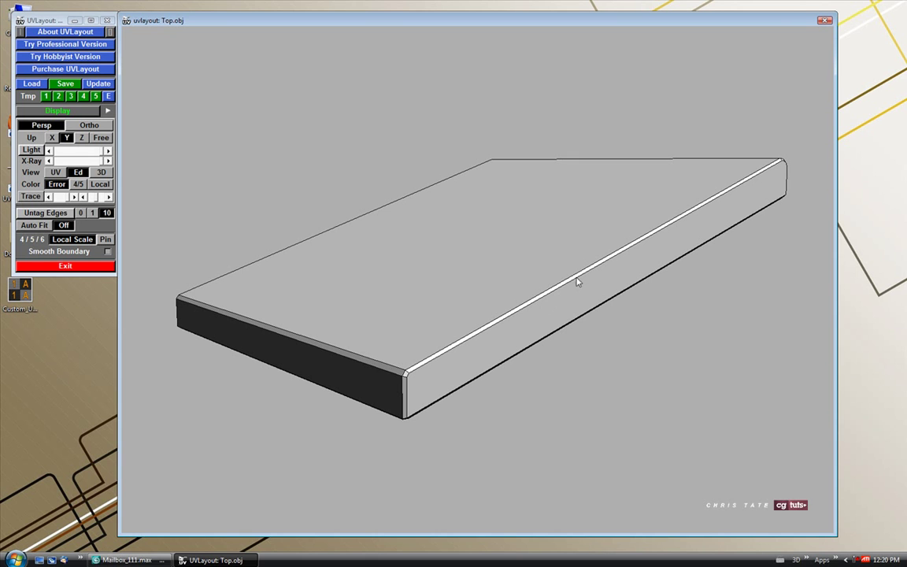
pyautogui.press('c')
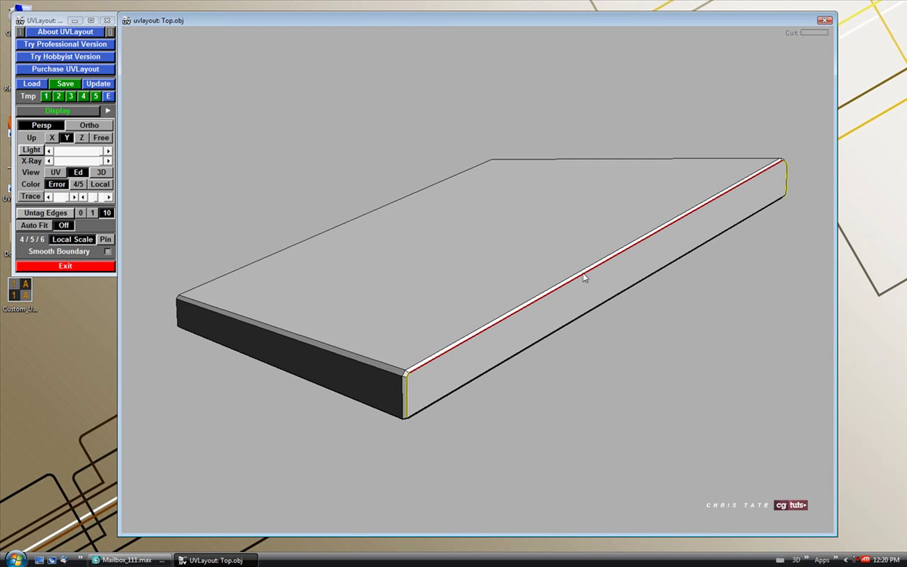
pyautogui.moveTo(461, 386); pyautogui.dragTo(456, 380)
pyautogui.scroll(3, 370, 335)
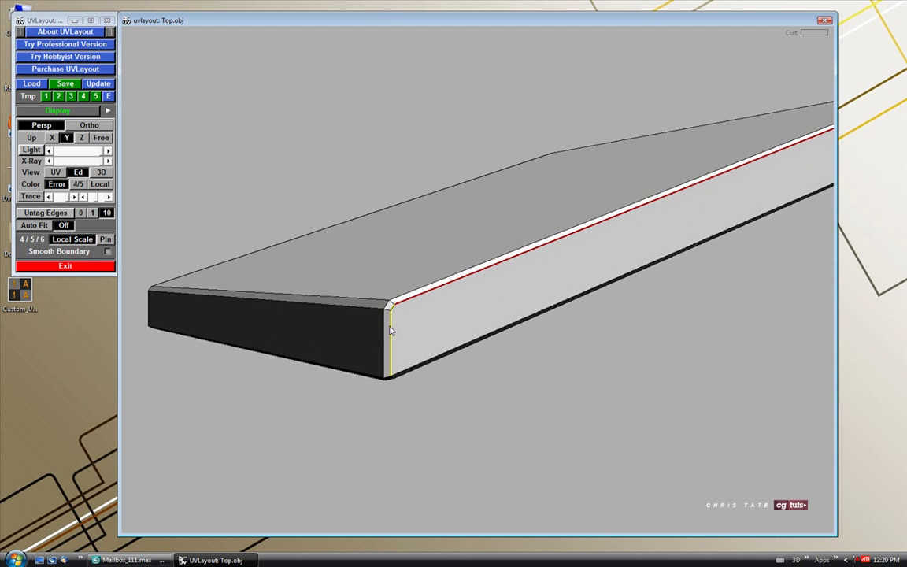
pyautogui.moveTo(389, 339); pyautogui.dragTo(464, 346)
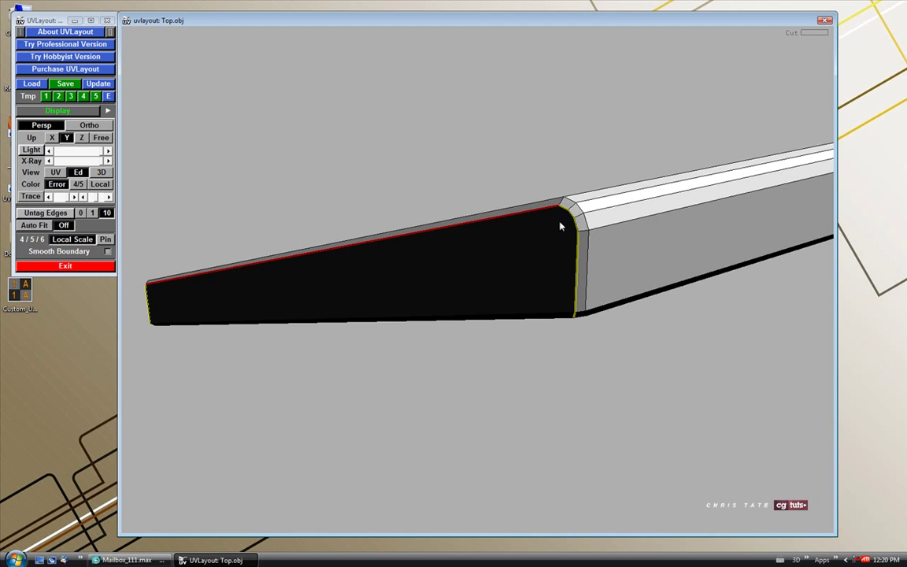
pyautogui.moveTo(237, 319); pyautogui.dragTo(346, 315)
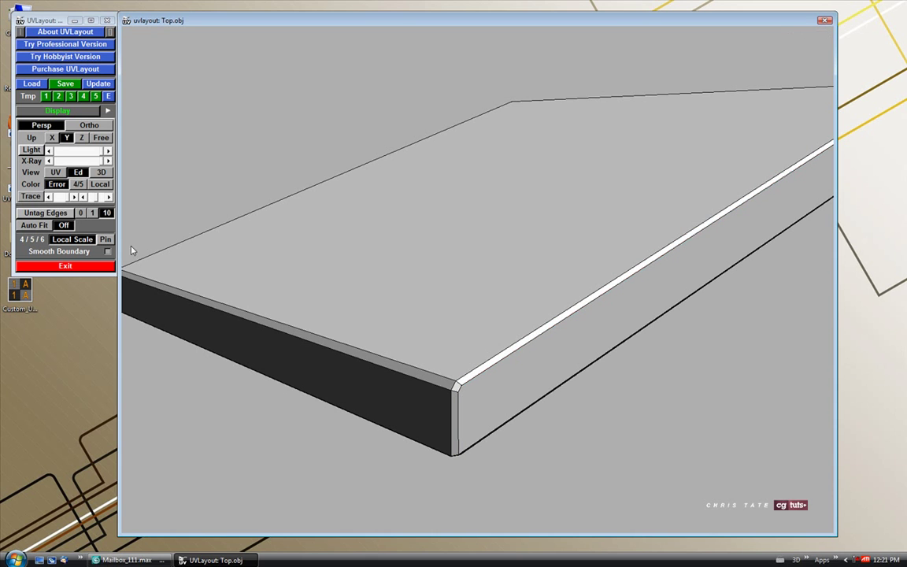
# Step: Set the edge tagging option to 1 and try tagging the long upper side edge for cutting
pyautogui.click(92, 213)
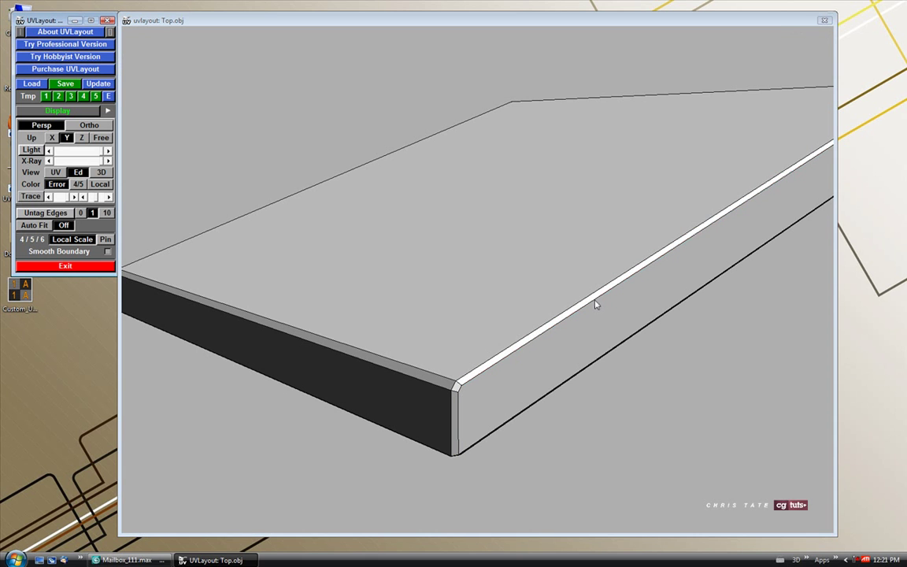
pyautogui.press('c')
pyautogui.moveTo(600, 381); pyautogui.dragTo(514, 381)
pyautogui.moveTo(404, 249); pyautogui.dragTo(475, 250)
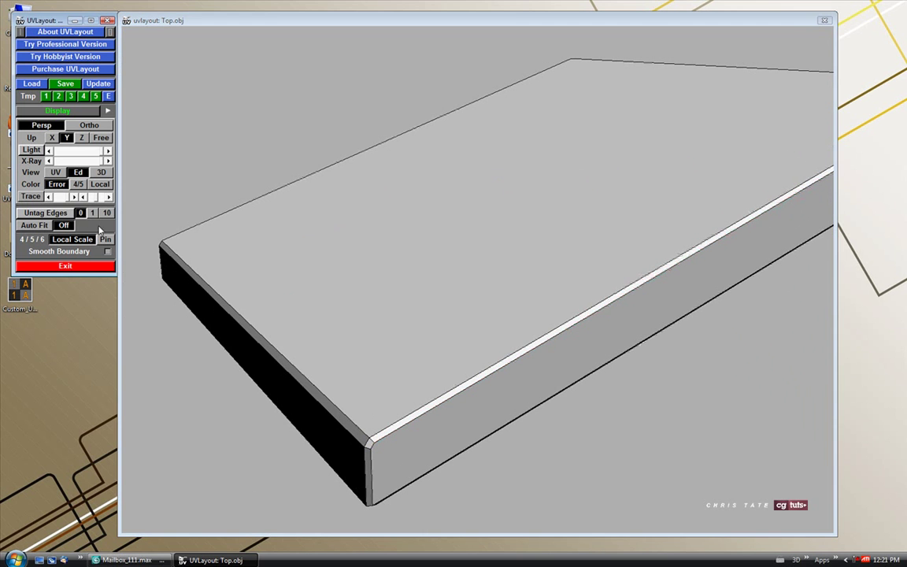
# Step: Try tagging single edges for cutting with the edge option at 0, and undo the test tags
pyautogui.press('c')
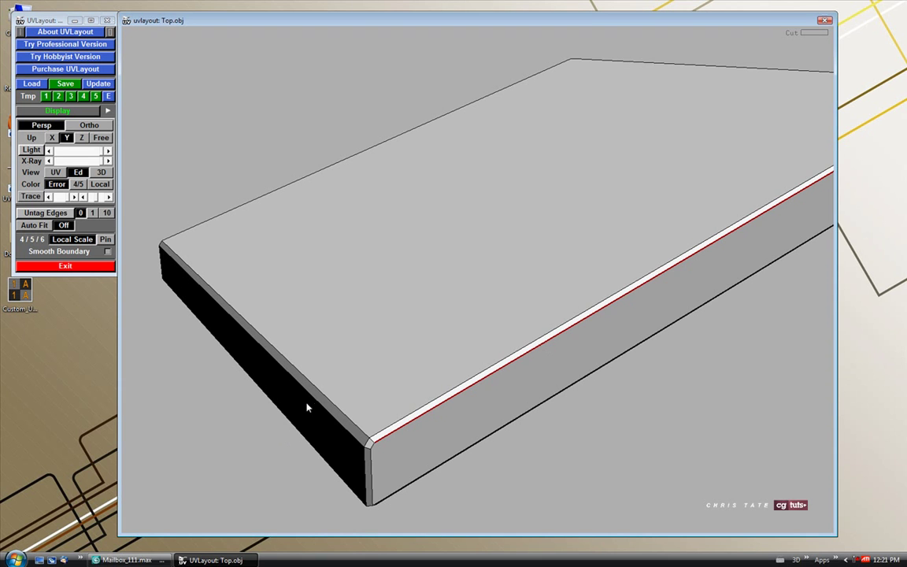
pyautogui.press('c')
pyautogui.press('c')
pyautogui.hotkey('ctrl', 'z')
pyautogui.hotkey('ctrl', 'z')
pyautogui.hotkey('ctrl', 'z')
# Step: Set the edge tagging option to 10 and tag the side's long upper edge and corner edges down to the inner rim for cutting
pyautogui.moveTo(471, 390); pyautogui.dragTo(434, 361, button='middle')
pyautogui.scroll(-2, 441, 360)
pyautogui.moveTo(435, 315); pyautogui.dragTo(362, 368, button='middle')
pyautogui.click(108, 214)
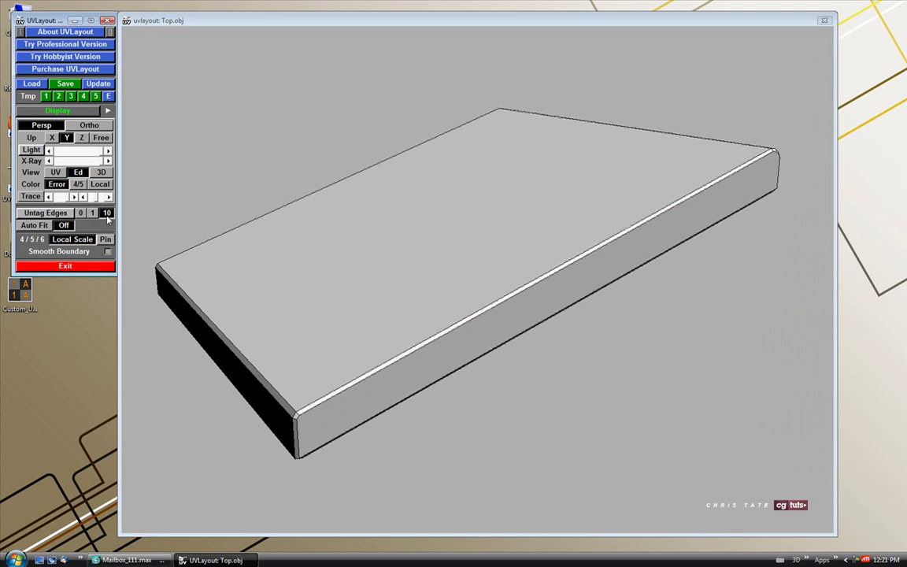
pyautogui.moveTo(463, 320); pyautogui.dragTo(453, 313)
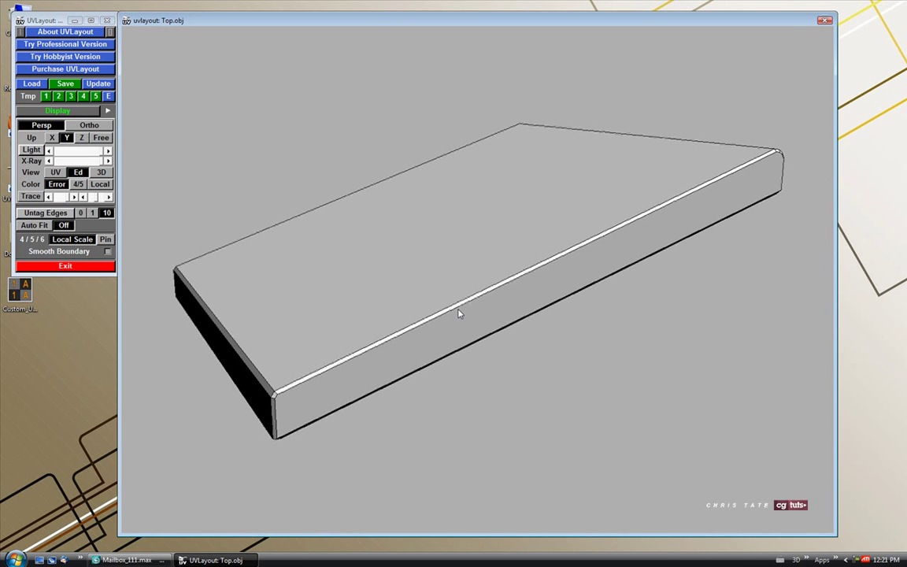
pyautogui.press('c')
pyautogui.moveTo(440, 333); pyautogui.dragTo(334, 177)
pyautogui.moveTo(334, 177); pyautogui.dragTo(367, 291, button='middle')
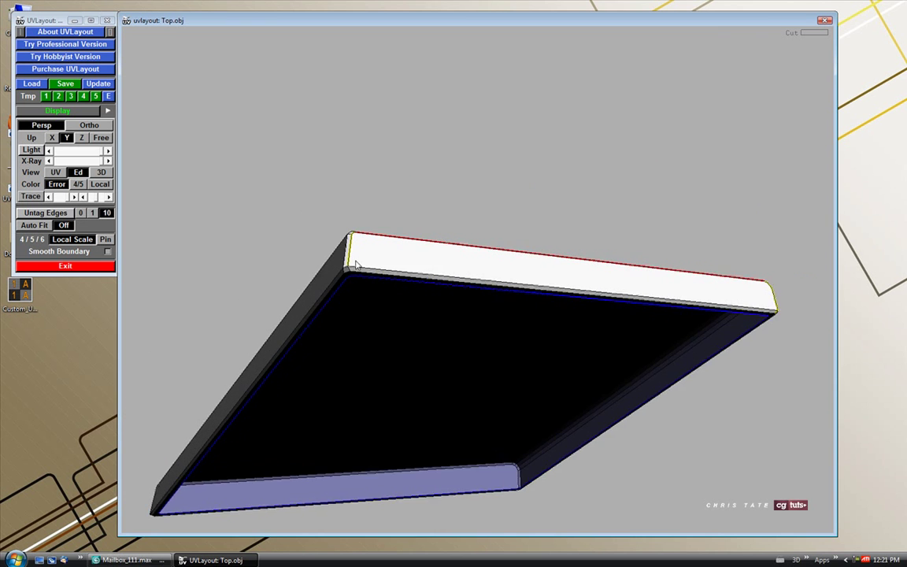
pyautogui.scroll(2, 368, 291)
pyautogui.scroll(2, 381, 298)
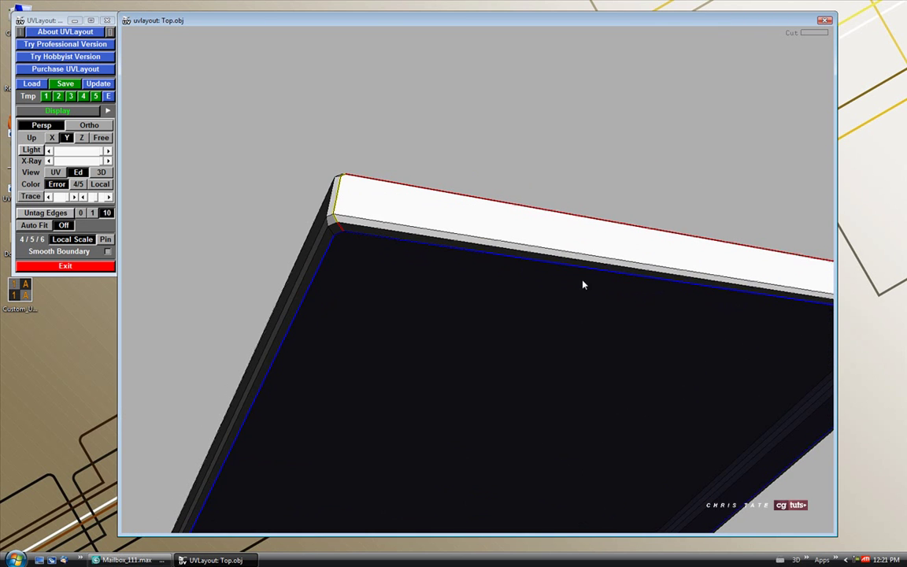
pyautogui.moveTo(680, 292); pyautogui.dragTo(595, 168)
pyautogui.moveTo(593, 165); pyautogui.dragTo(585, 139, button='middle')
pyautogui.moveTo(585, 139); pyautogui.dragTo(495, 302)
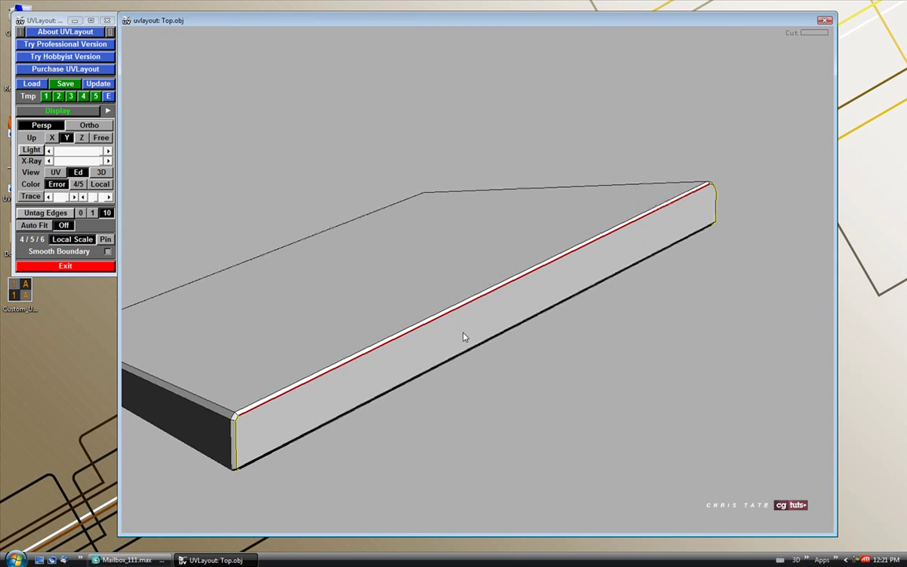
# Step: Untag the side's long upper edge, leaving only the corner seams marked for cutting
pyautogui.press('w')
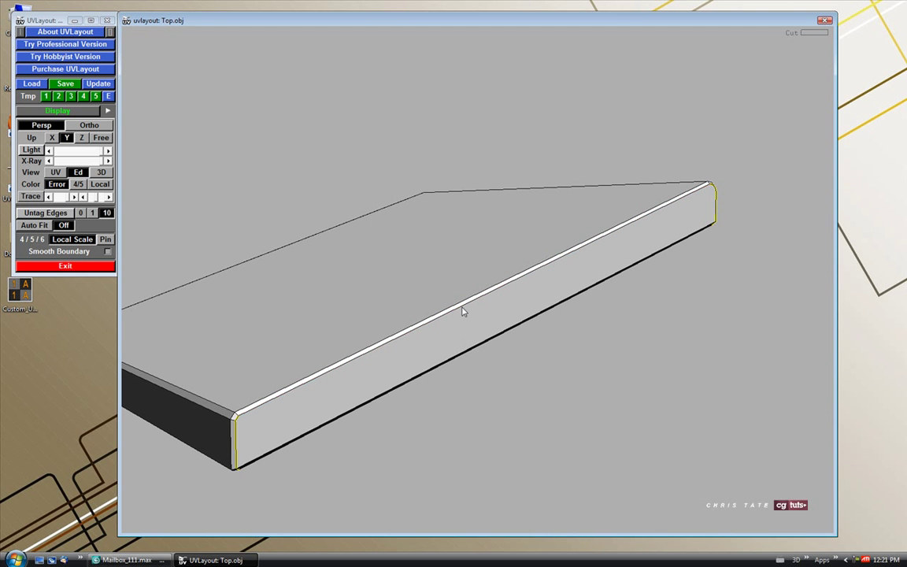
pyautogui.moveTo(394, 392); pyautogui.dragTo(373, 311, button='right')
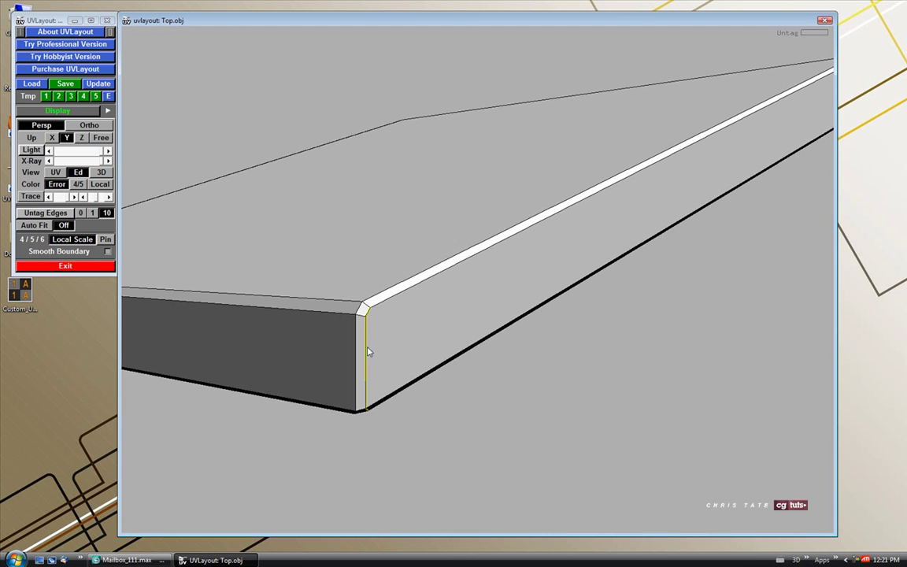
pyautogui.moveTo(369, 357); pyautogui.dragTo(357, 323)
pyautogui.moveTo(651, 338); pyautogui.dragTo(669, 400)
pyautogui.moveTo(747, 355); pyautogui.dragTo(513, 307)
# Step: Tag the remaining corner edges down to the cover's inner rim and split the mesh along the tagged corner seams
pyautogui.press('c')
pyautogui.press('Return')
pyautogui.moveTo(411, 293); pyautogui.dragTo(441, 253)
pyautogui.press('c')
pyautogui.moveTo(466, 106); pyautogui.dragTo(446, 244)
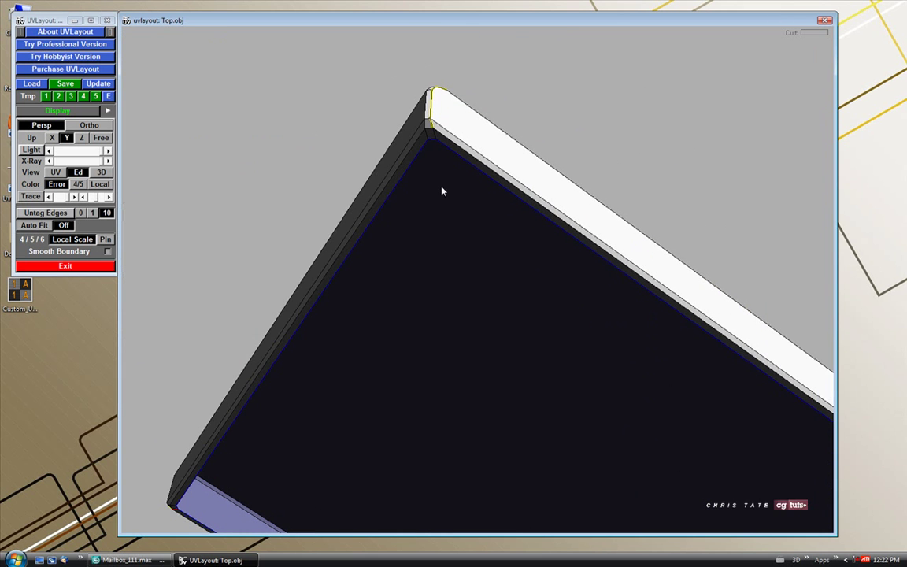
pyautogui.moveTo(436, 137); pyautogui.dragTo(496, 419)
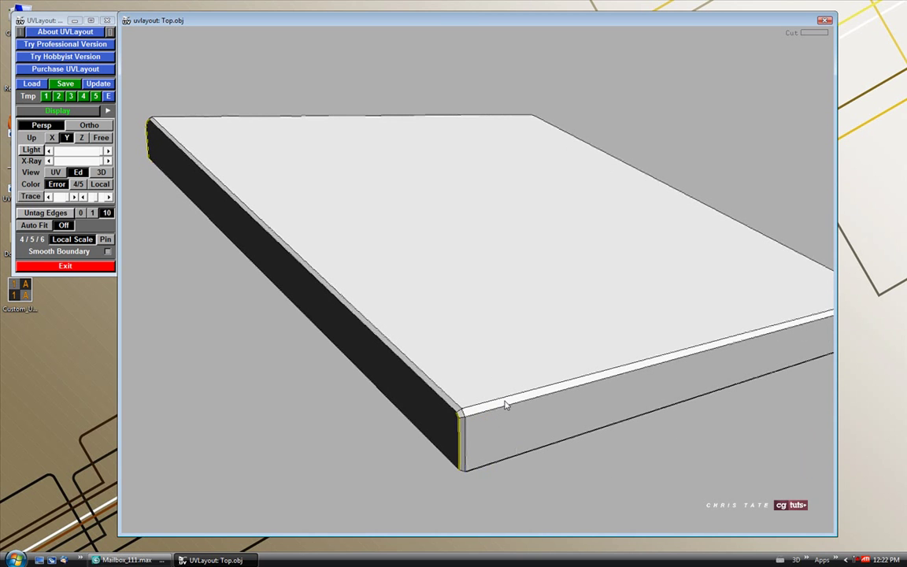
pyautogui.press('Return')
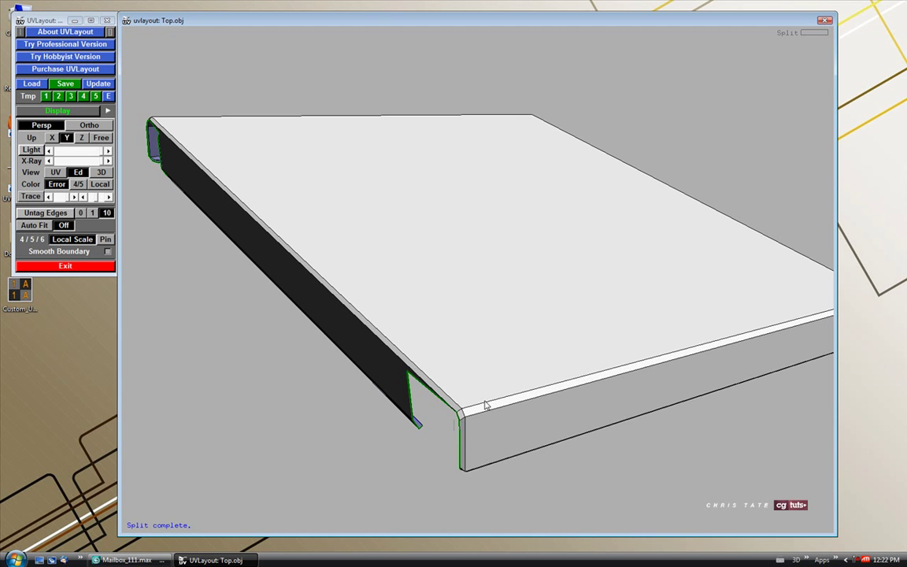
# Step: Drop the split cover shell into UV space and display it in the UV view
pyautogui.press('d')
pyautogui.moveTo(476, 408); pyautogui.dragTo(415, 365)
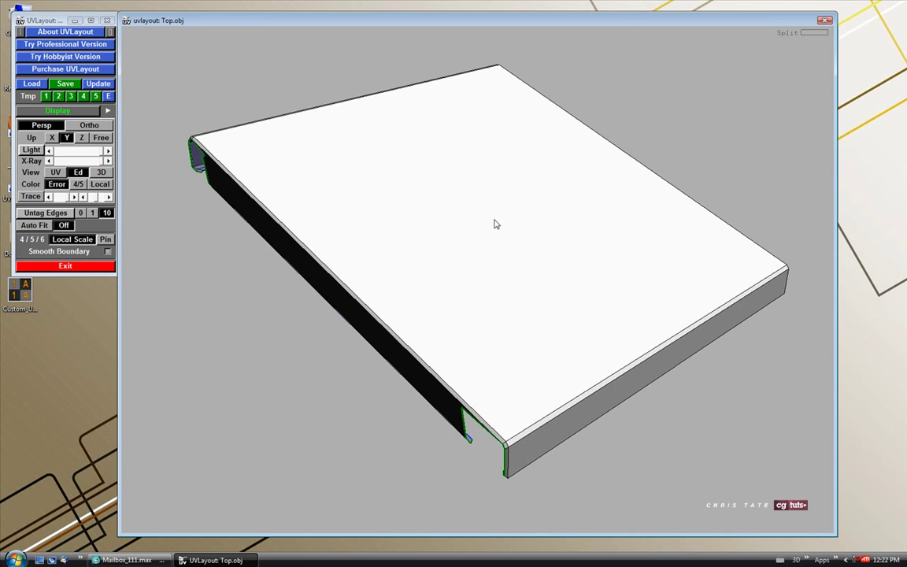
pyautogui.press('d')
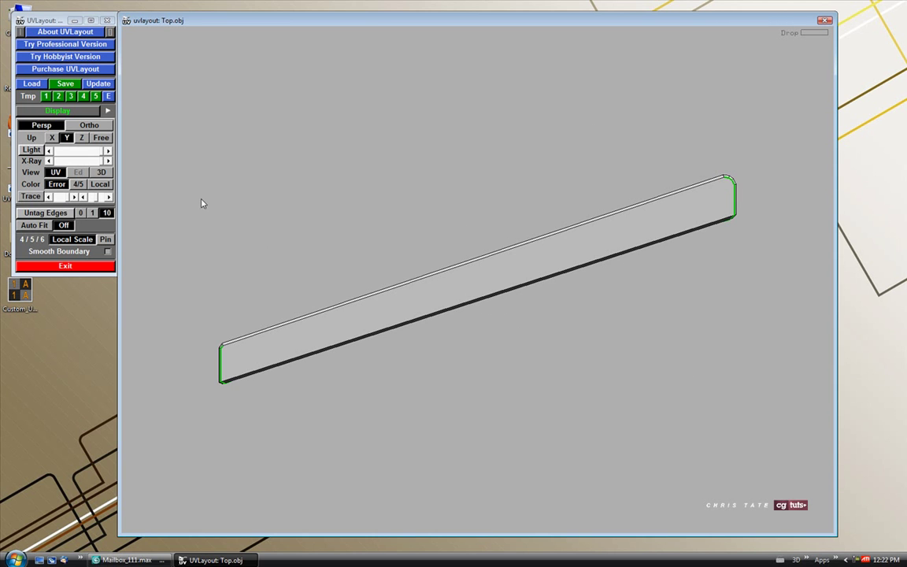
pyautogui.click(101, 174)
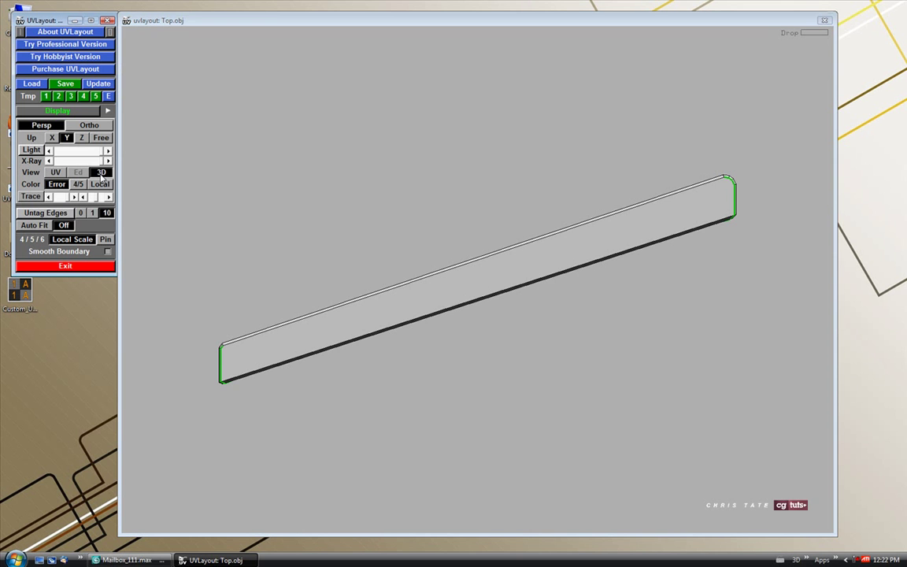
pyautogui.click(55, 173)
pyautogui.moveTo(439, 244); pyautogui.dragTo(367, 254, button='middle')
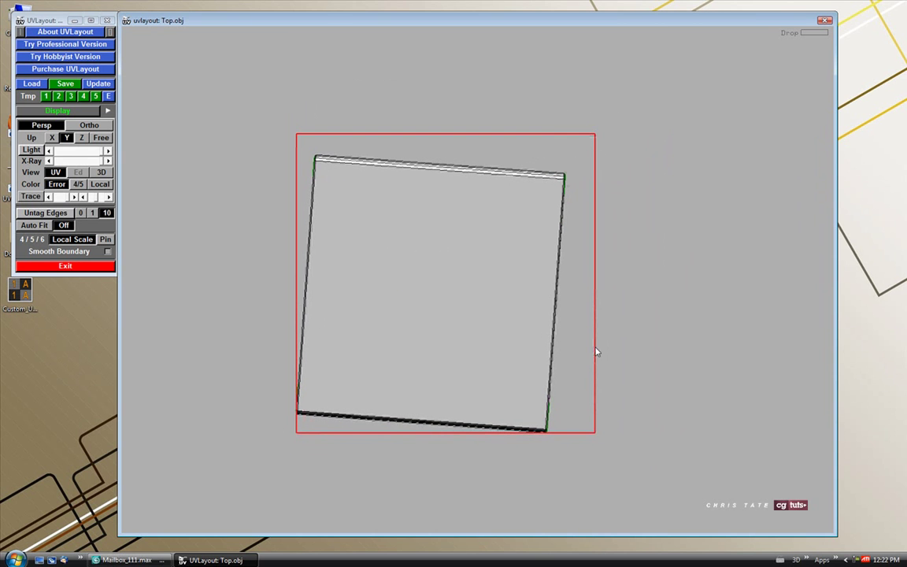
pyautogui.scroll(3, 471, 357)
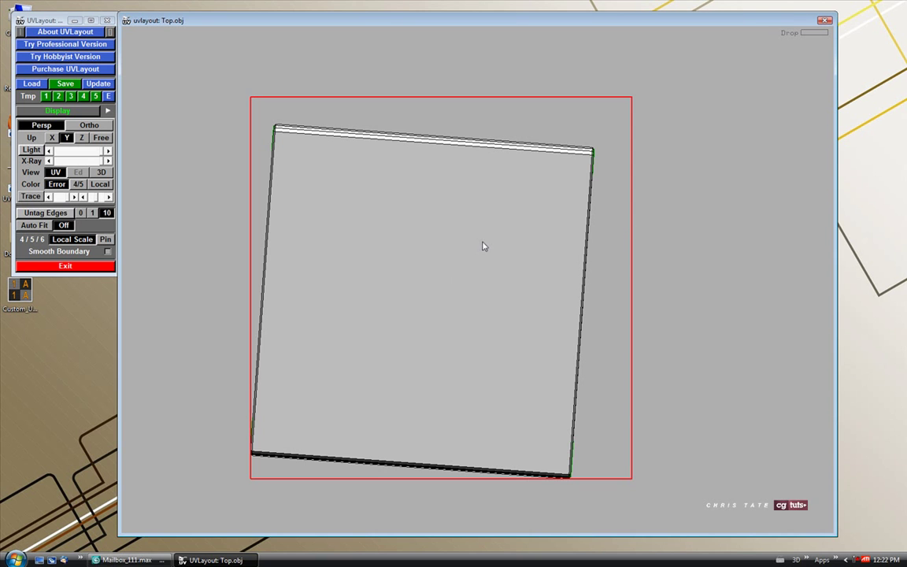
pyautogui.moveTo(469, 305); pyautogui.dragTo(476, 299, button='middle')
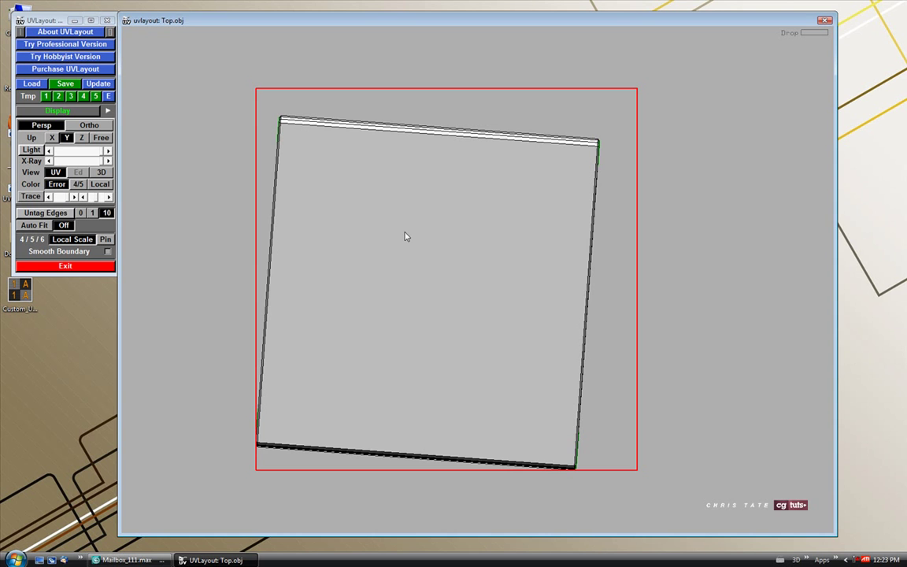
# Step: Flatten the cover's UV shell, releasing its boundary so the side flaps unfold, and stop the flattening
pyautogui.press('f')
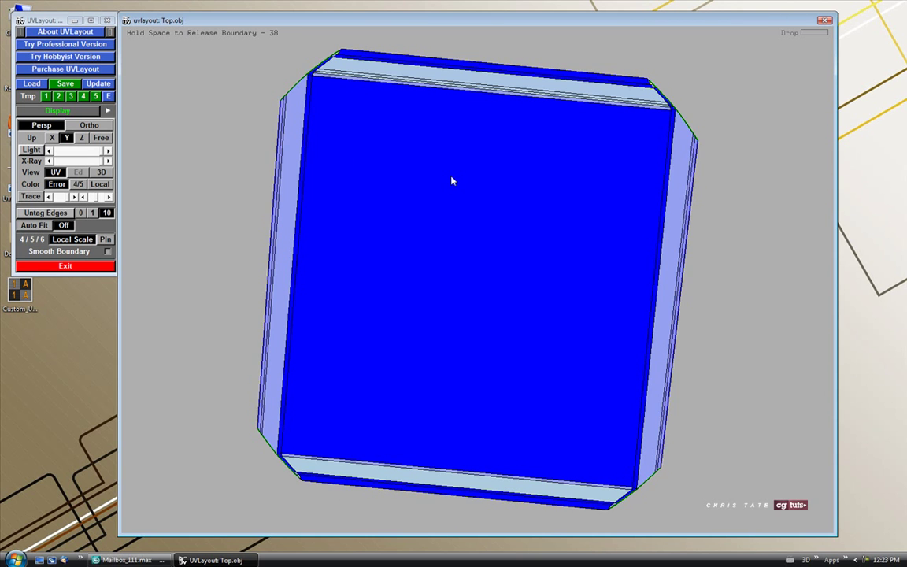
pyautogui.press('space')
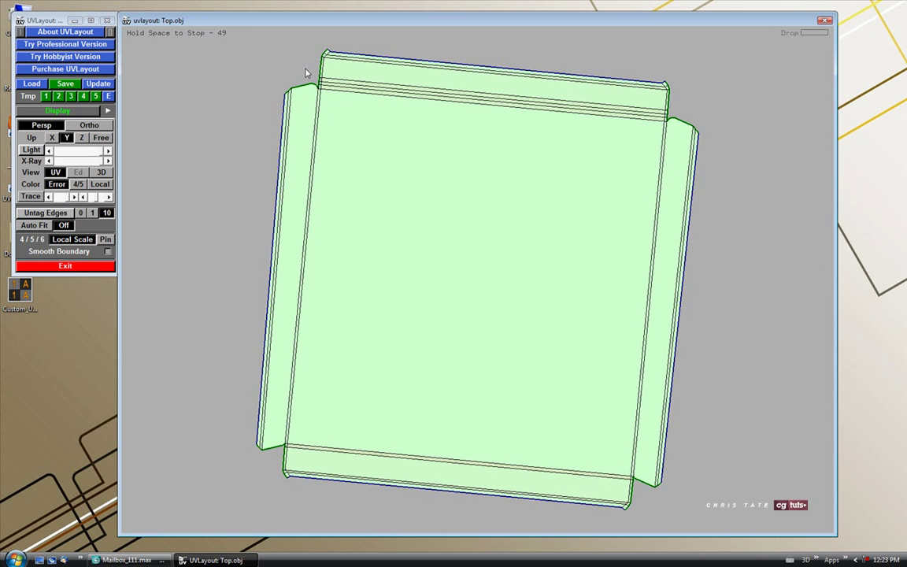
pyautogui.press('space')
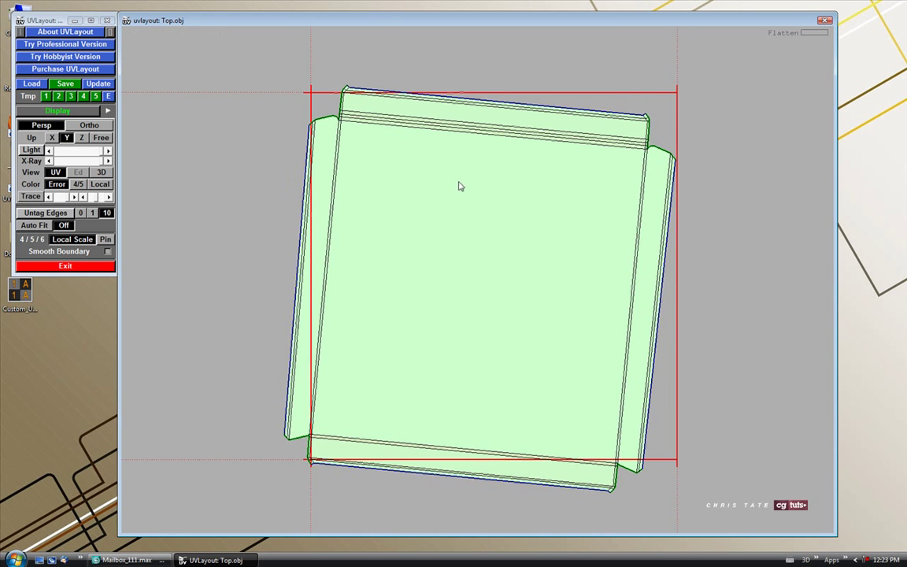
# Step: Straighten the cover's tilted UV shell, flatten it again and turn on Auto Fit
pyautogui.moveTo(460, 187); pyautogui.dragTo(407, 170, button='middle')
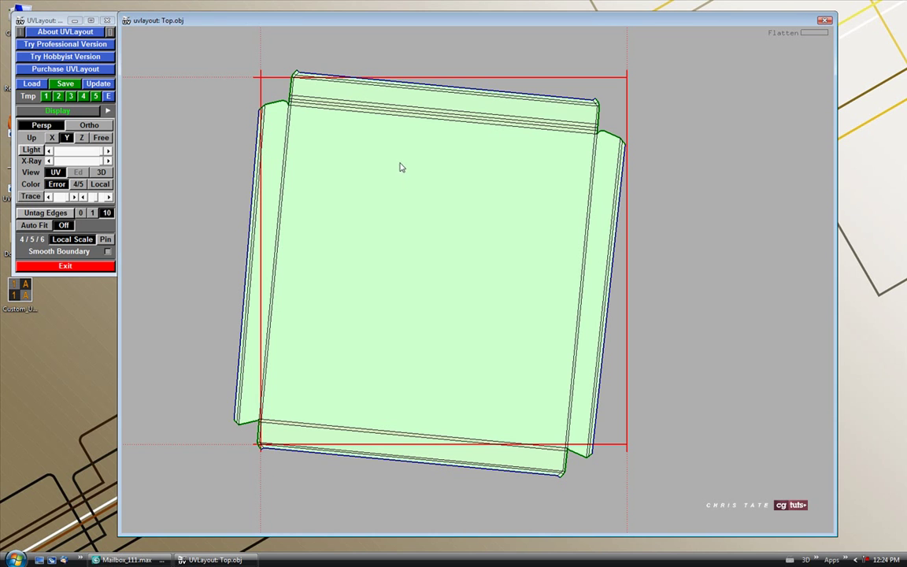
pyautogui.moveTo(403, 210); pyautogui.dragTo(398, 223, button='middle')
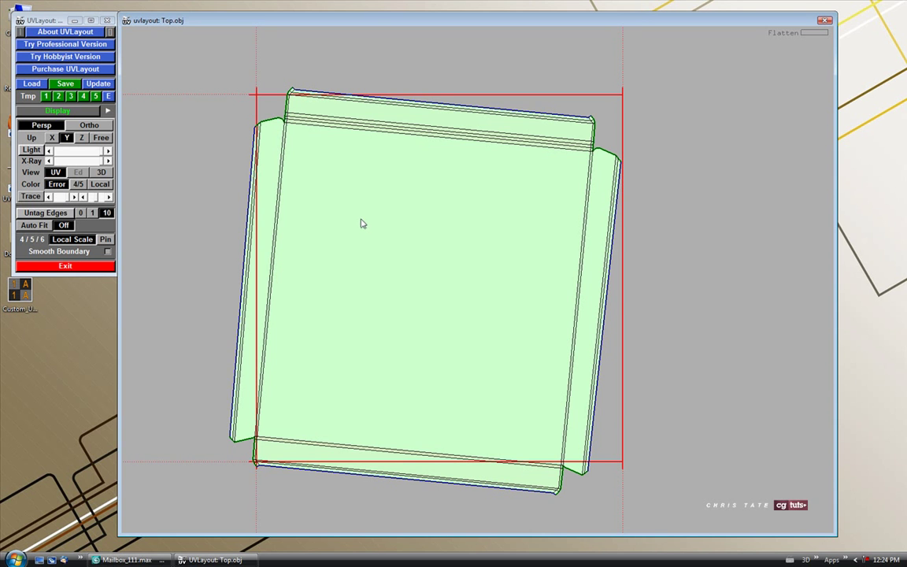
pyautogui.moveTo(350, 218); pyautogui.dragTo(450, 195)
pyautogui.moveTo(411, 214); pyautogui.dragTo(422, 166, button='right')
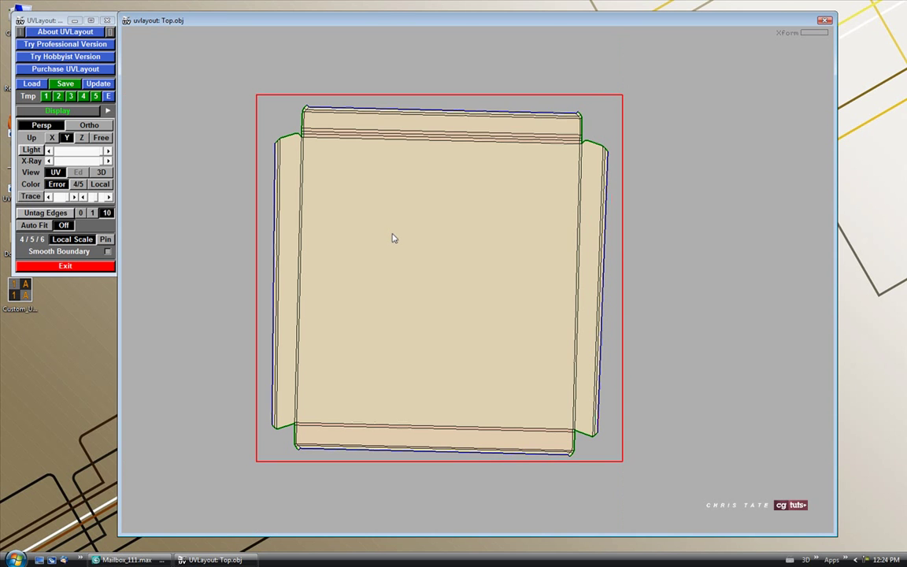
pyautogui.press('f')
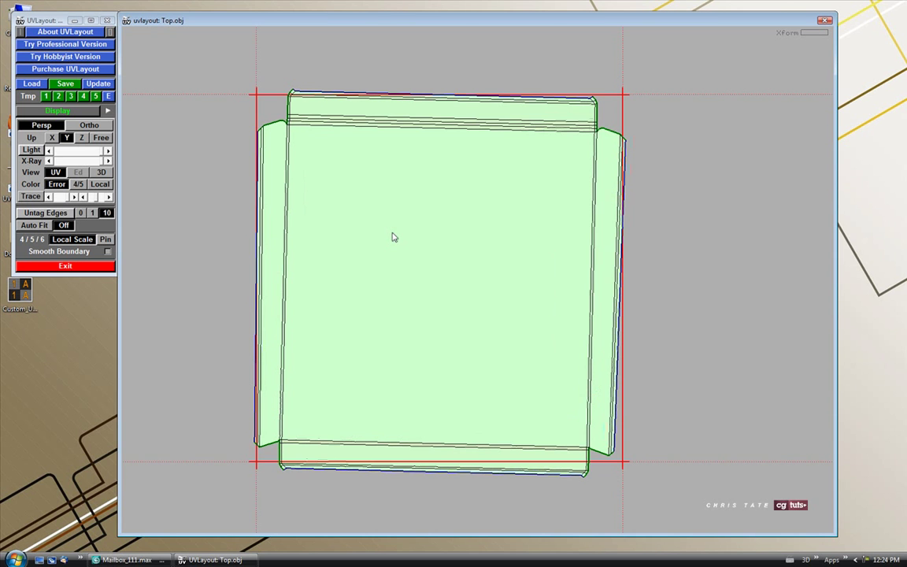
pyautogui.moveTo(365, 228); pyautogui.dragTo(366, 230)
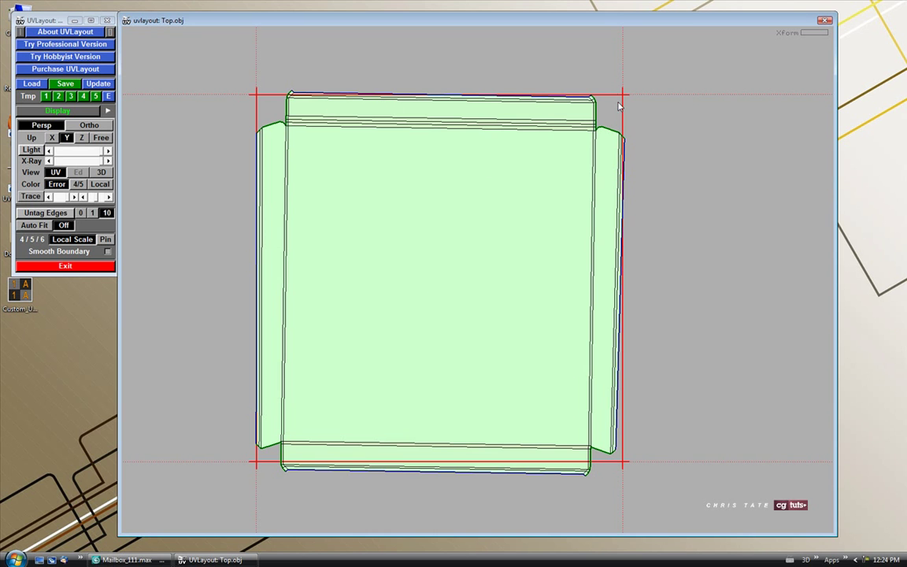
pyautogui.click(34, 226)
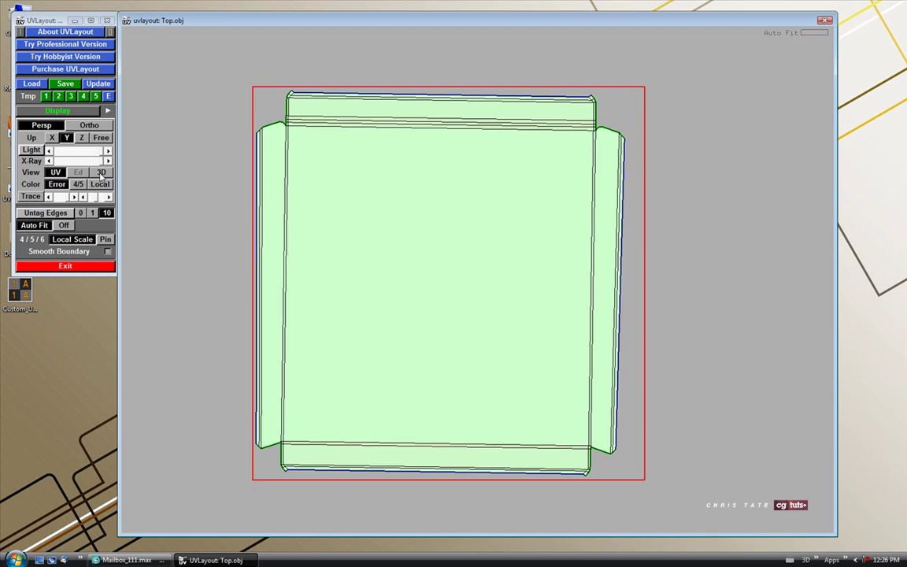
# Step: Display the cover in 3D with the checker and numbered grid textures, and examine its top and sides for distortion
pyautogui.click(101, 173)
pyautogui.moveTo(258, 241); pyautogui.dragTo(399, 314)
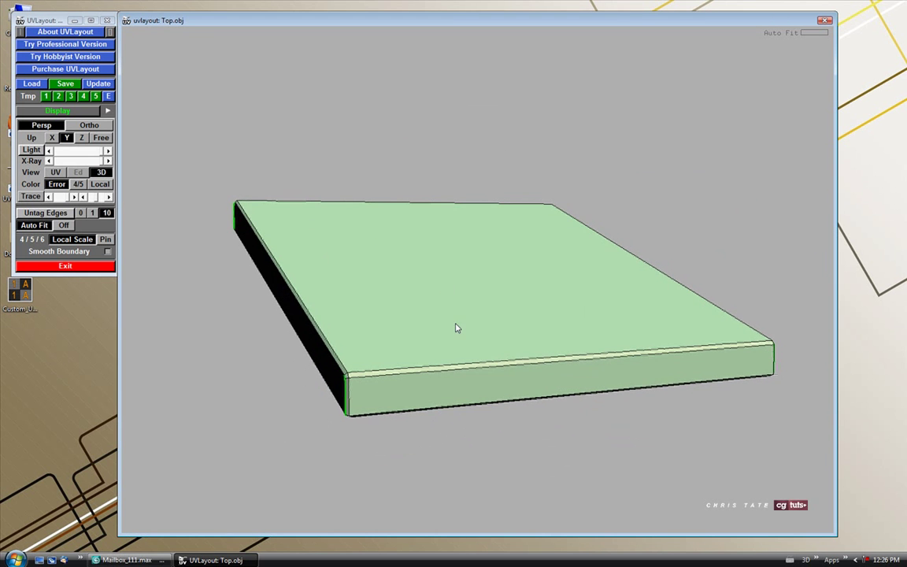
pyautogui.moveTo(287, 263); pyautogui.dragTo(365, 319)
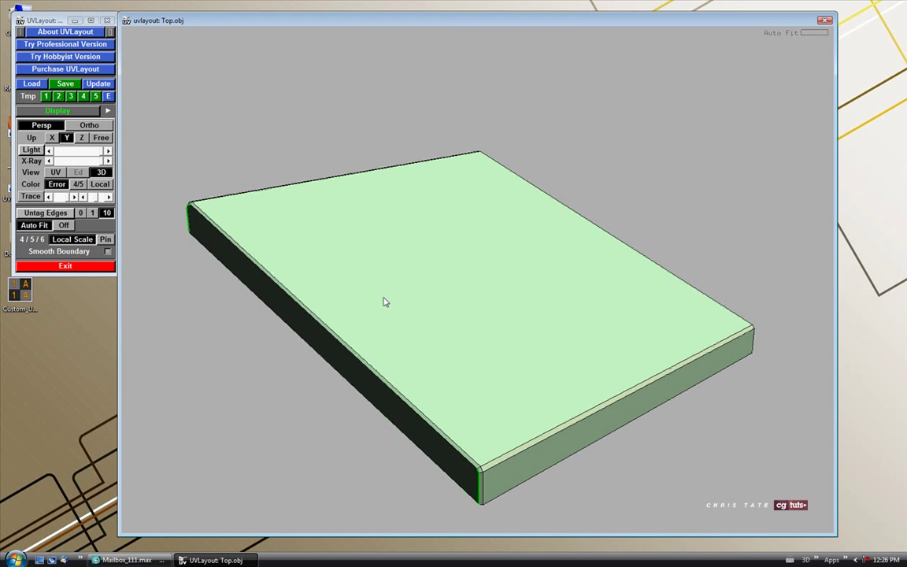
pyautogui.press('t')
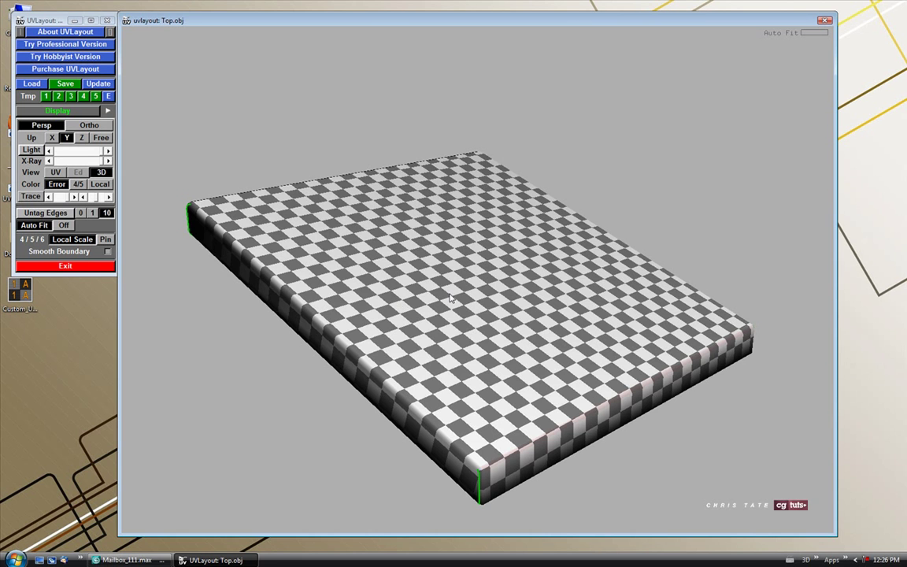
pyautogui.press('t')
pyautogui.moveTo(387, 291); pyautogui.dragTo(465, 386)
pyautogui.moveTo(463, 385); pyautogui.dragTo(426, 318, button='right')
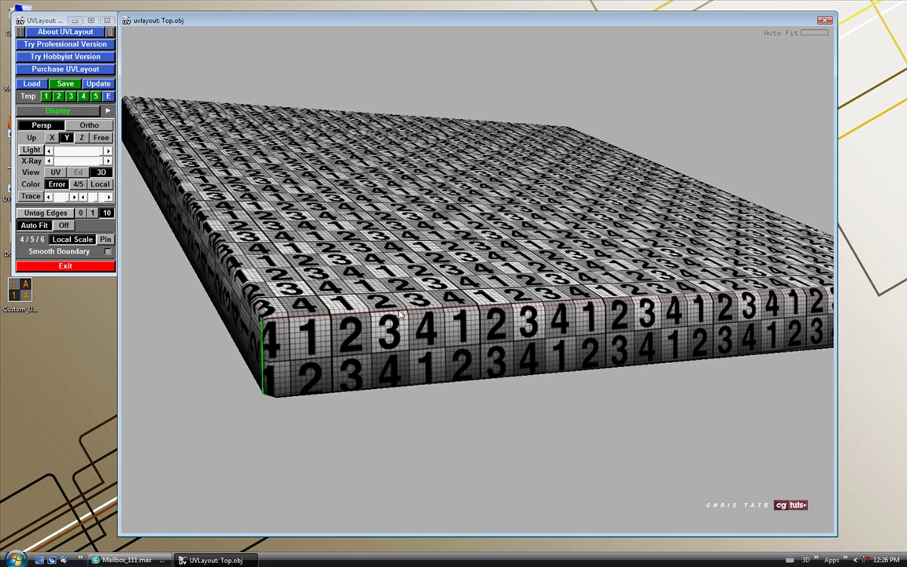
pyautogui.moveTo(331, 332); pyautogui.dragTo(407, 311, button='right')
pyautogui.moveTo(587, 339); pyautogui.dragTo(371, 310)
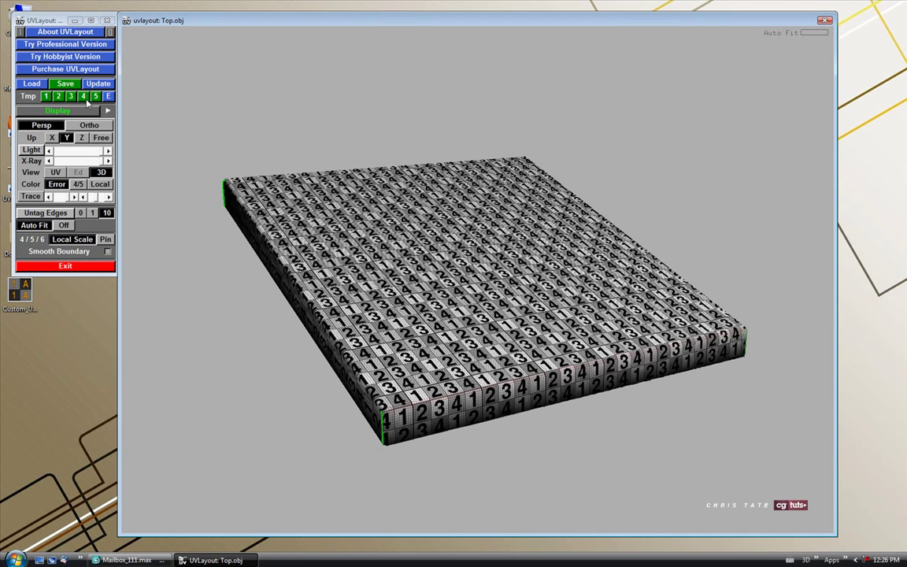
# Step: Save the unwrapped cover to the desktop as TopH.obj and dismiss the save dialog
pyautogui.click(65, 85)
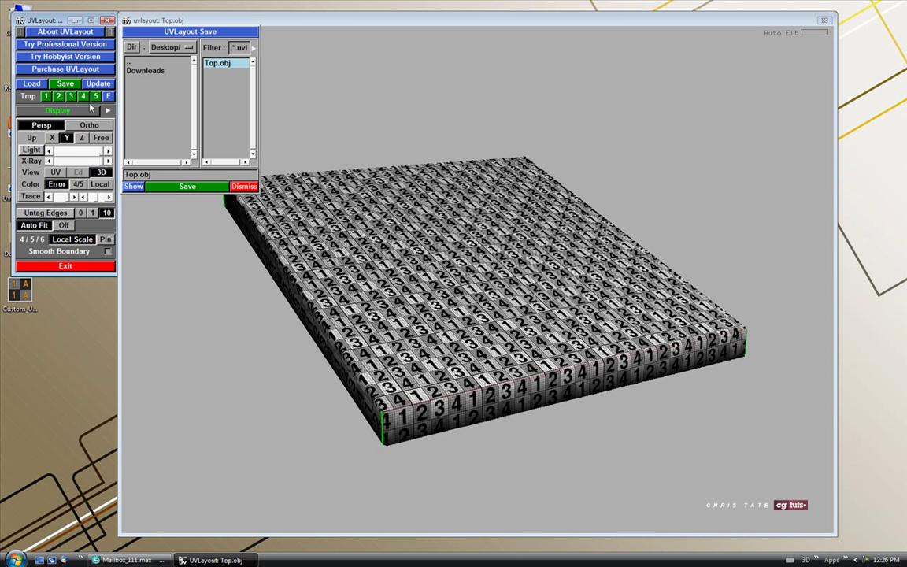
pyautogui.click(138, 175)
pyautogui.write('H')
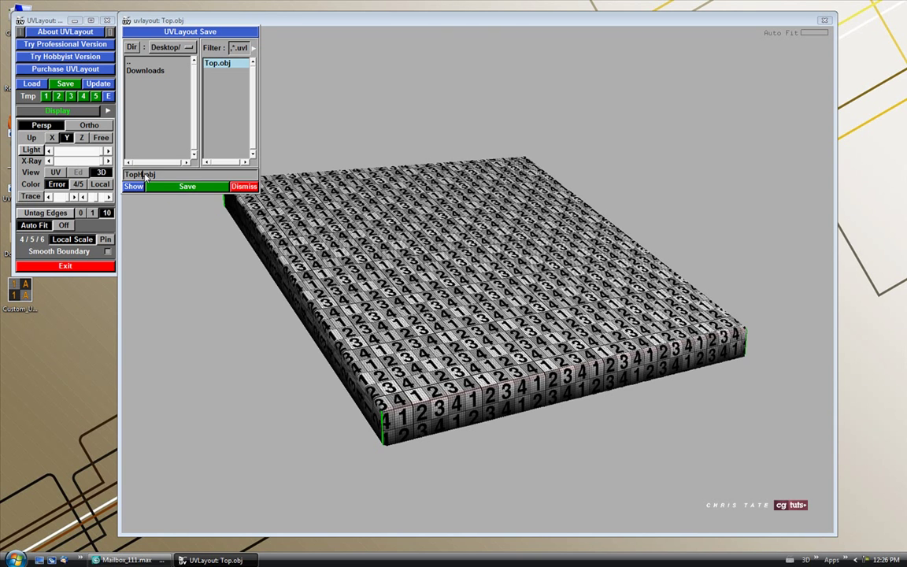
pyautogui.click(189, 189)
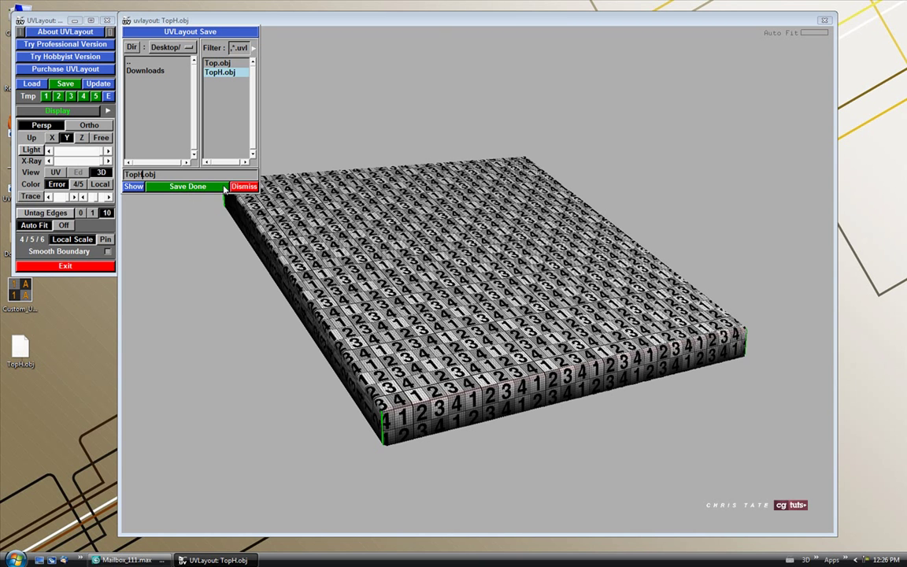
pyautogui.click(244, 187)
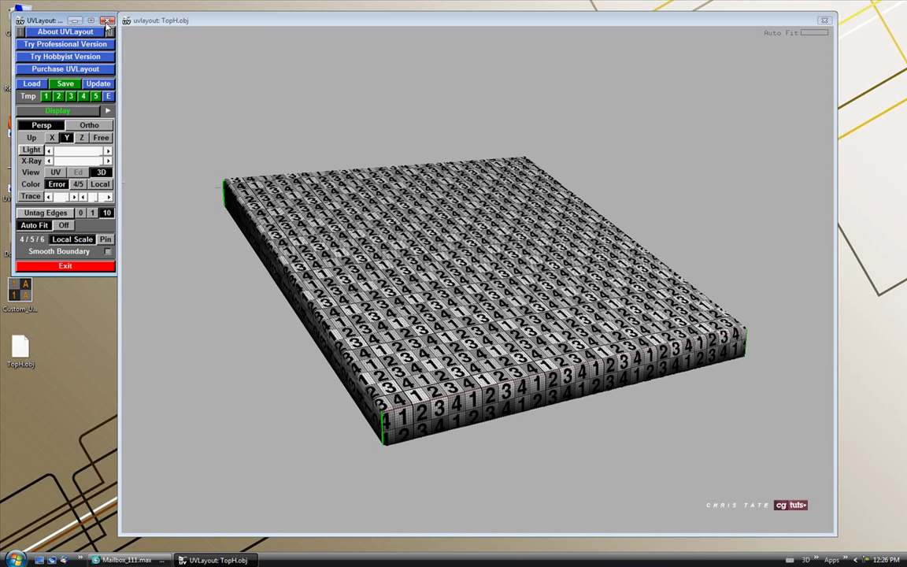
# Step: Close UVLayout and move the original Top.obj from the desktop to the Recycle Bin
pyautogui.click(105, 21)
pyautogui.click(45, 165)
pyautogui.moveTo(101, 185); pyautogui.dragTo(20, 71)
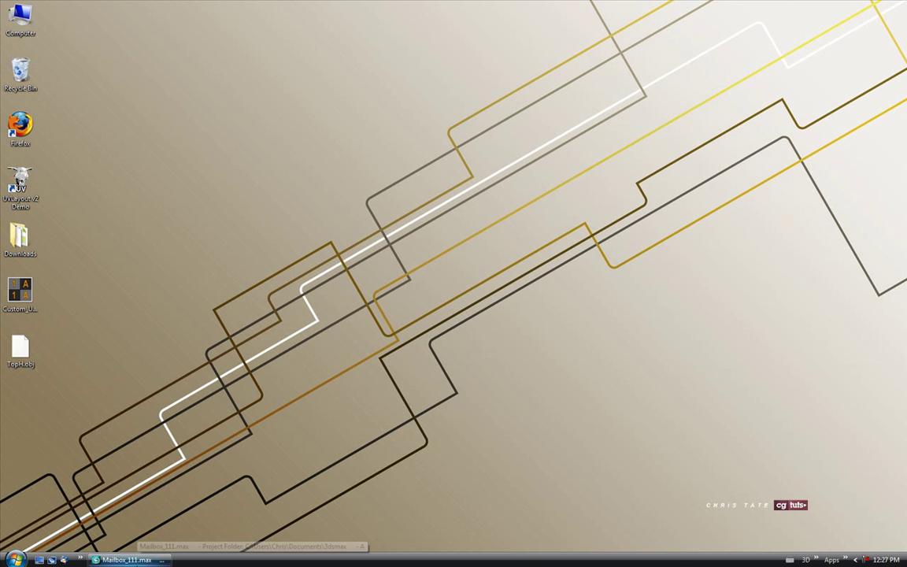
# Step: Switch to 3ds Max and delete the mailbox's original top cover
pyautogui.click(127, 560)
pyautogui.keyDown('alt'); pyautogui.moveTo(435, 110); pyautogui.dragTo(436, 135, button='middle'); pyautogui.keyUp('alt')
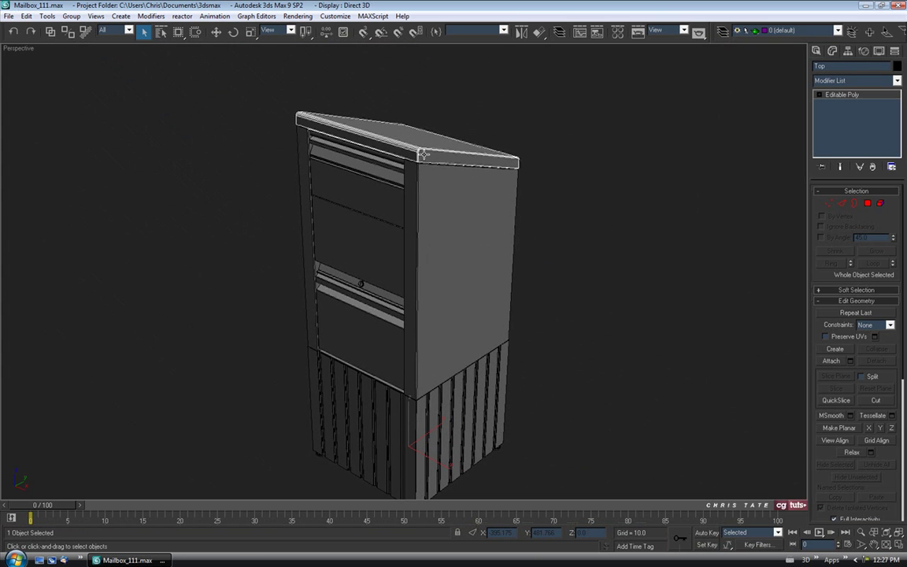
pyautogui.press('Delete')
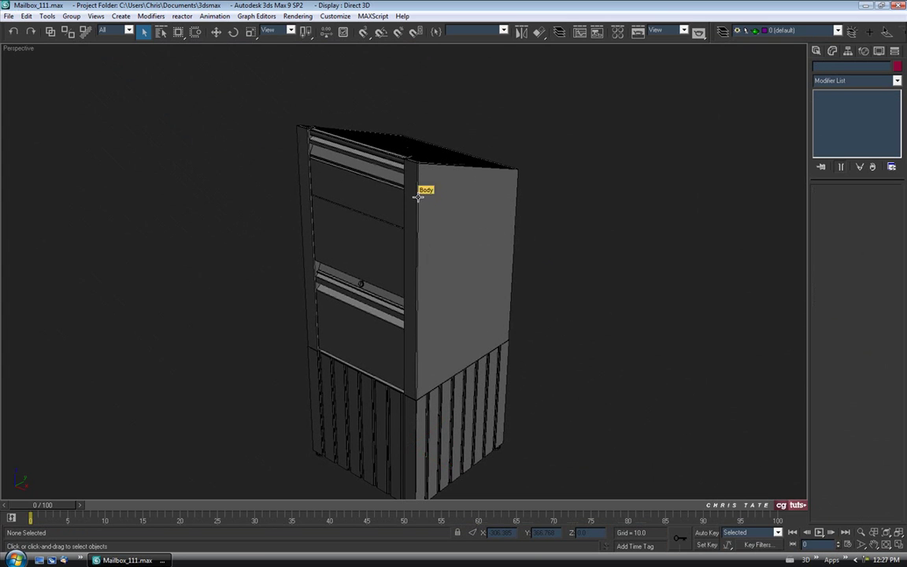
# Step: Import TopH.obj from the desktop as a WaveFront Object, using the single import option
pyautogui.click(7, 16)
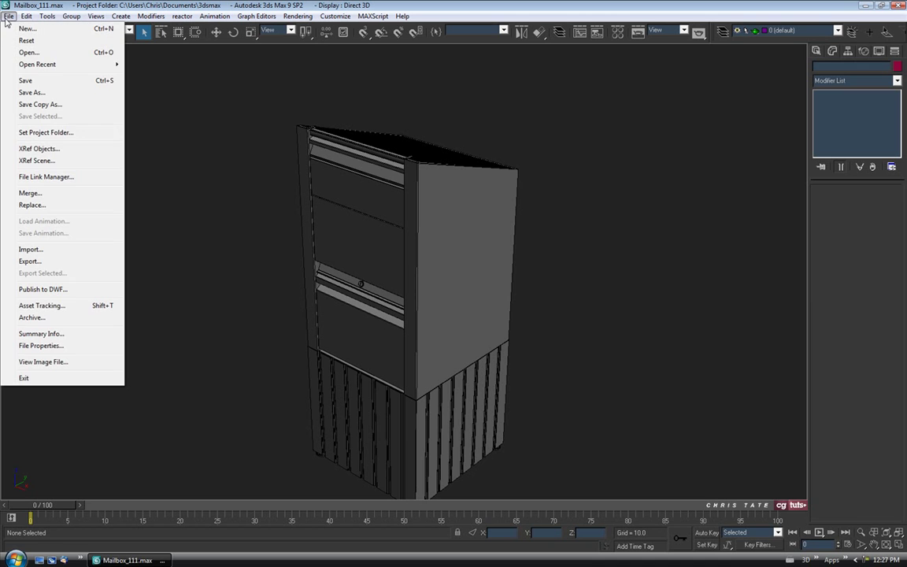
pyautogui.click(31, 249)
pyautogui.click(86, 45)
pyautogui.click(57, 59)
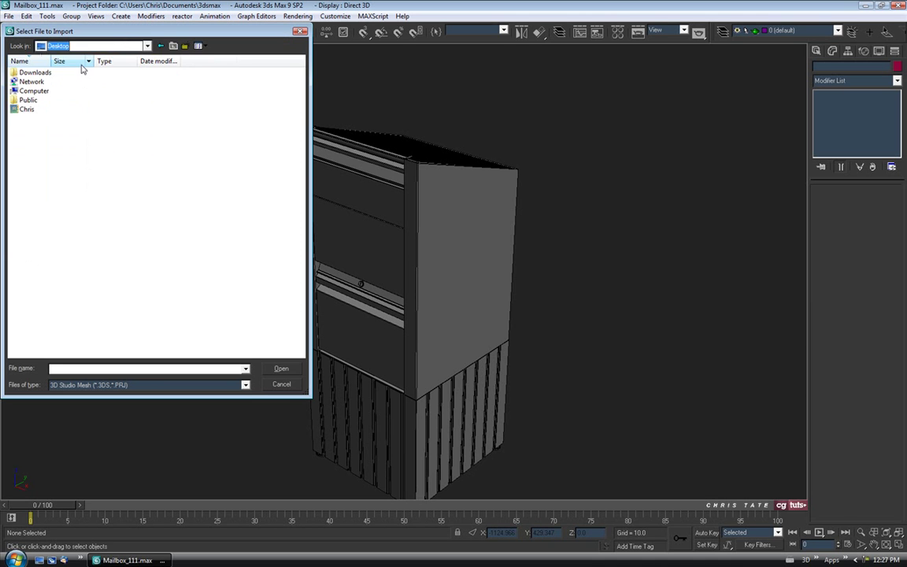
pyautogui.click(132, 386)
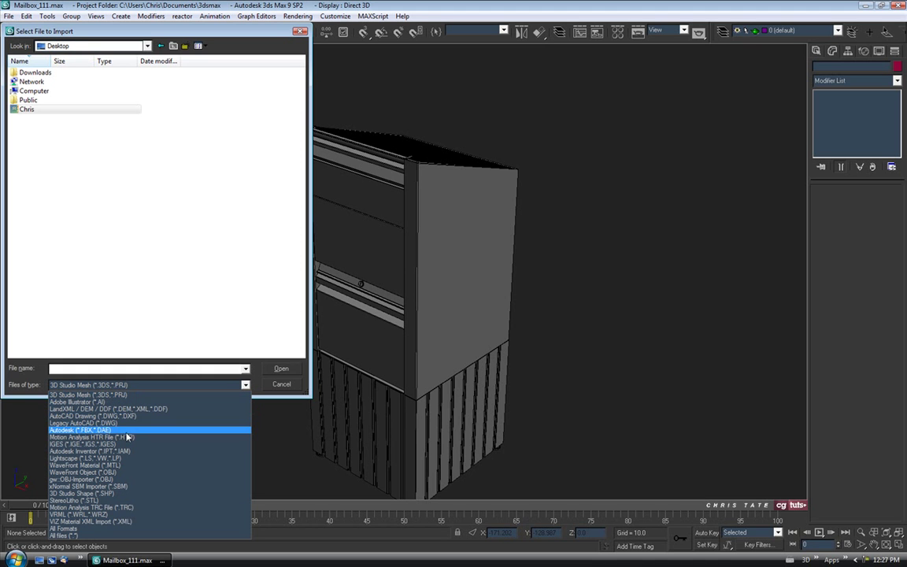
pyautogui.click(105, 473)
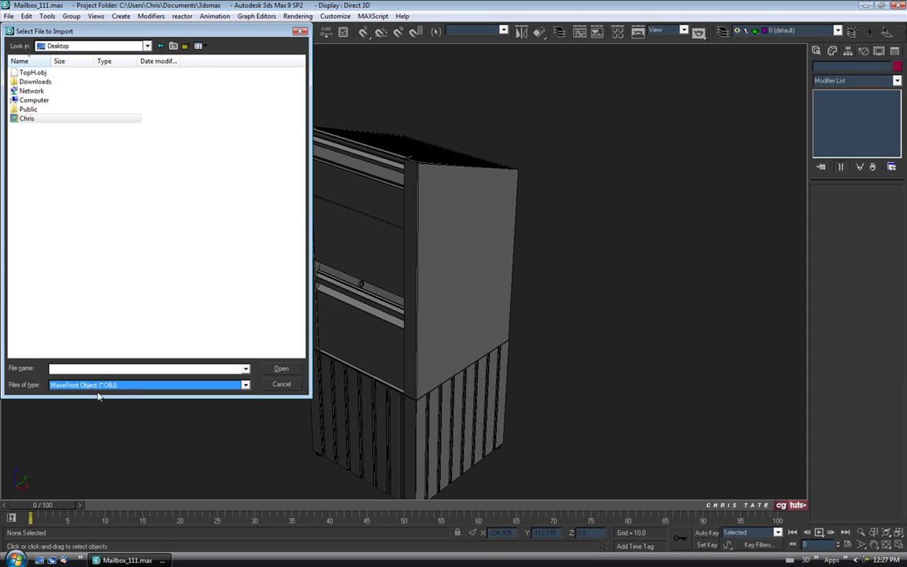
pyautogui.click(32, 72)
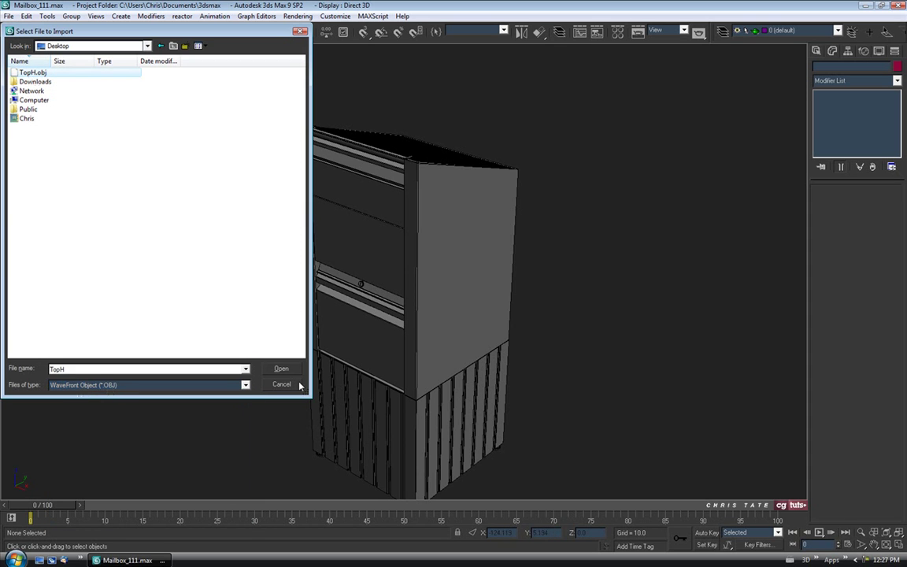
pyautogui.click(275, 370)
pyautogui.moveTo(436, 207); pyautogui.dragTo(389, 208)
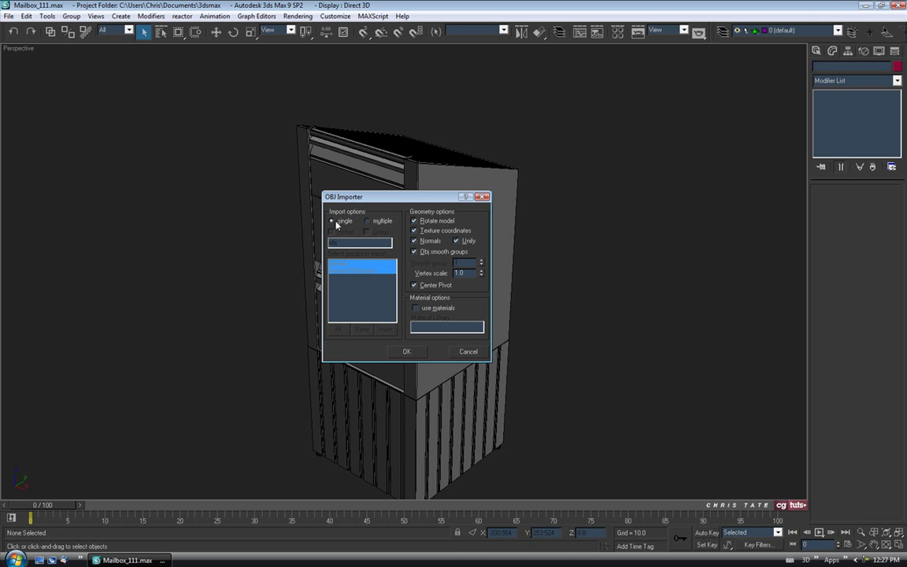
pyautogui.click(406, 352)
# Step: Rename the imported cover object to Top
pyautogui.keyDown('alt'); pyautogui.moveTo(405, 354); pyautogui.dragTo(411, 219, button='middle'); pyautogui.keyUp('alt')
pyautogui.scroll(5, 407, 196)
pyautogui.scroll(3, 436, 208)
pyautogui.click(837, 66)
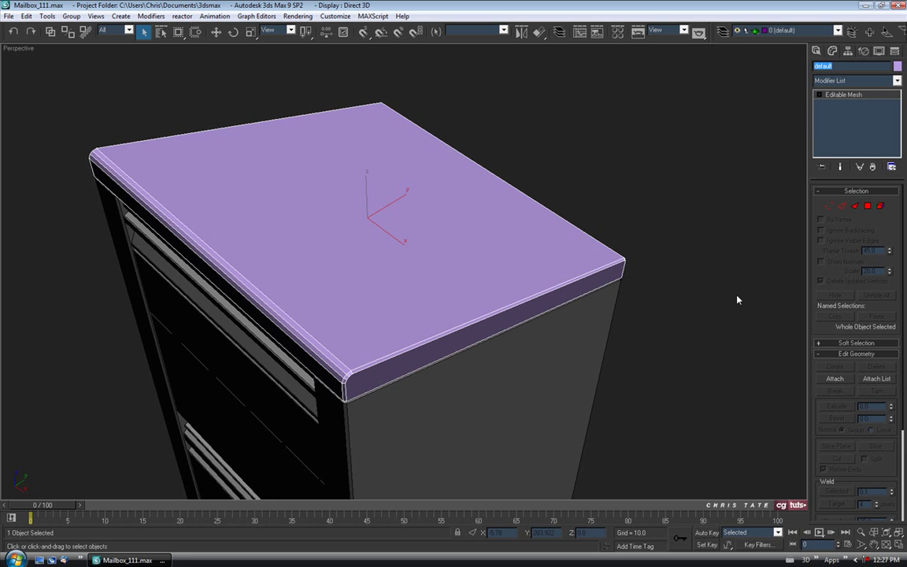
pyautogui.write('Top')
pyautogui.moveTo(468, 365); pyautogui.dragTo(452, 270, button='middle')
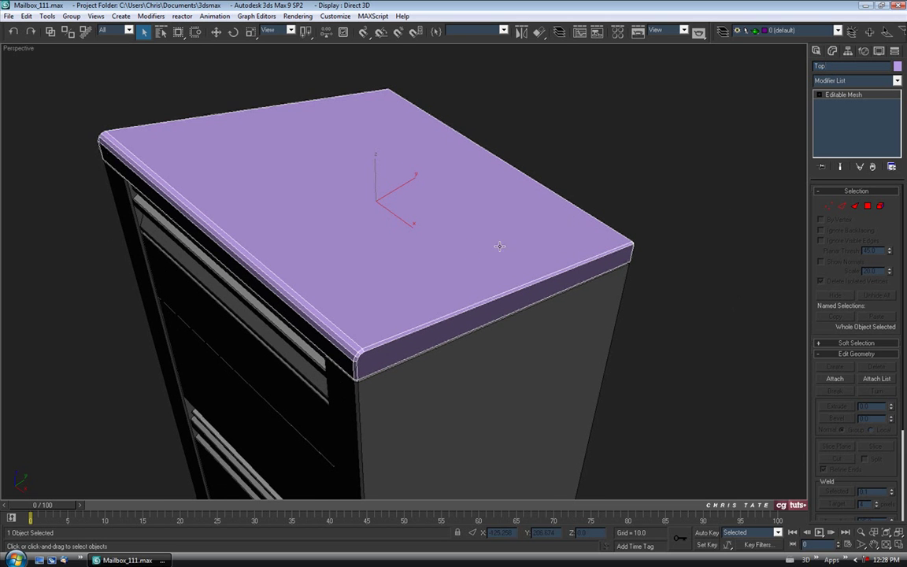
# Step: Convert the imported cover to an Editable Poly and set its object color to black
pyautogui.rightClick(460, 227)
pyautogui.moveTo(486, 334)
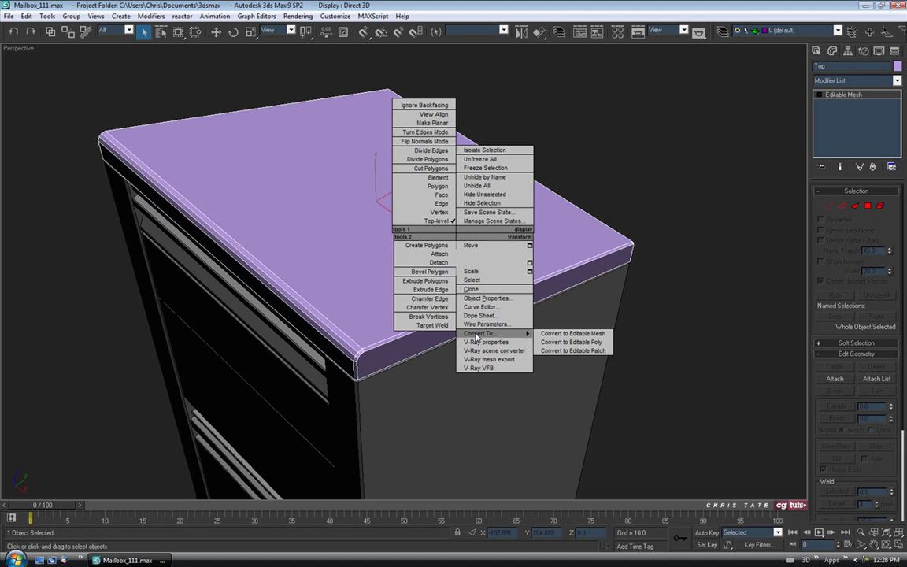
pyautogui.click(556, 341)
pyautogui.moveTo(447, 242); pyautogui.dragTo(487, 254, button='middle')
pyautogui.click(898, 67)
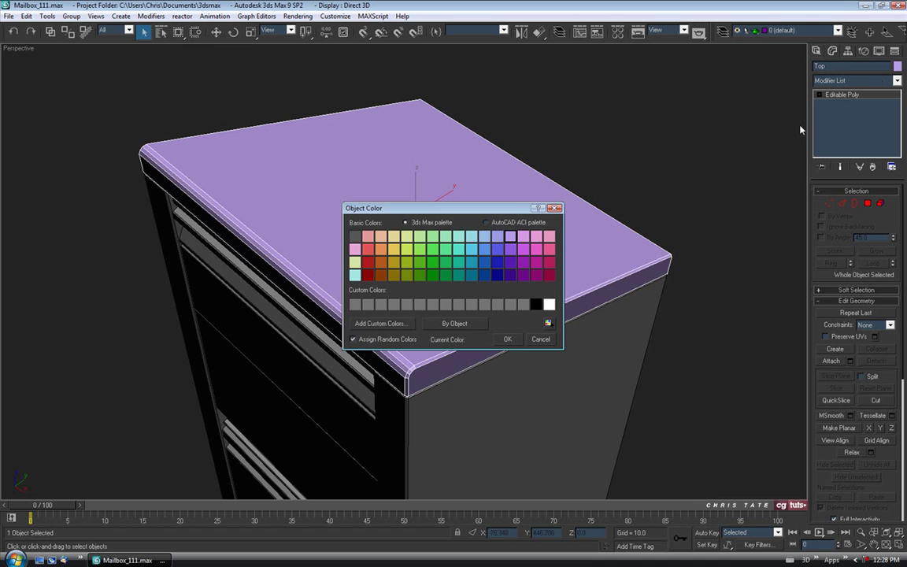
pyautogui.click(508, 340)
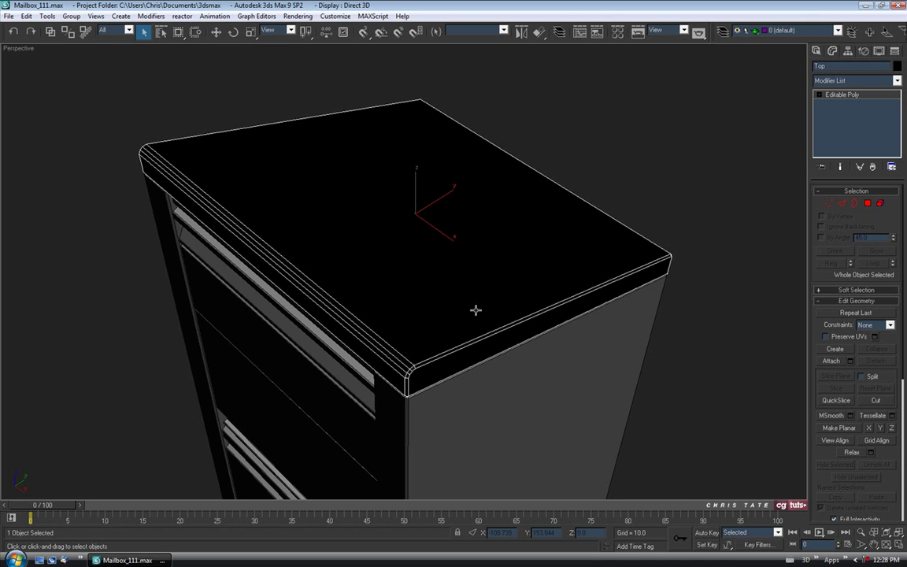
pyautogui.keyDown('alt'); pyautogui.moveTo(427, 294); pyautogui.dragTo(425, 274, button='middle'); pyautogui.keyUp('alt')
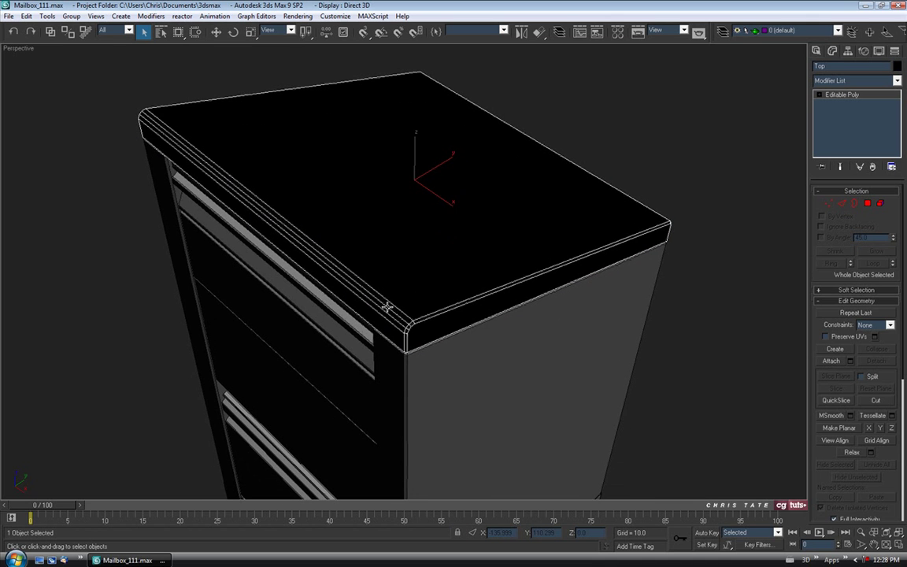
pyautogui.keyDown('alt'); pyautogui.moveTo(410, 234); pyautogui.dragTo(420, 257, button='middle'); pyautogui.keyUp('alt')
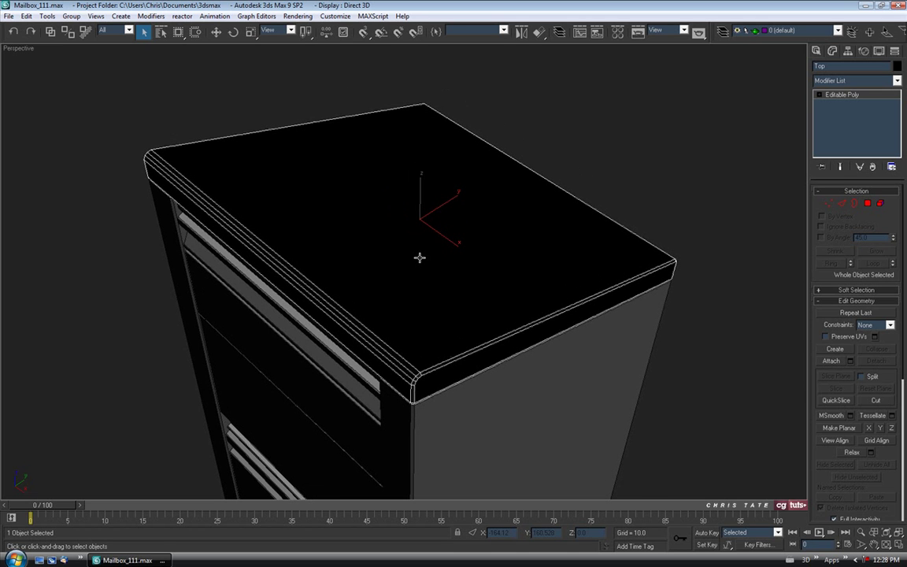
# Step: Load the Custom_UV_Checker bitmap from the desktop as the diffuse map of the unused third material slot, 03 - Default
pyautogui.press('m')
pyautogui.keyDown('alt'); pyautogui.moveTo(500, 289); pyautogui.dragTo(474, 295, button='middle'); pyautogui.keyUp('alt')
pyautogui.keyDown('alt'); pyautogui.moveTo(352, 265); pyautogui.dragTo(420, 276, button='middle'); pyautogui.keyUp('alt')
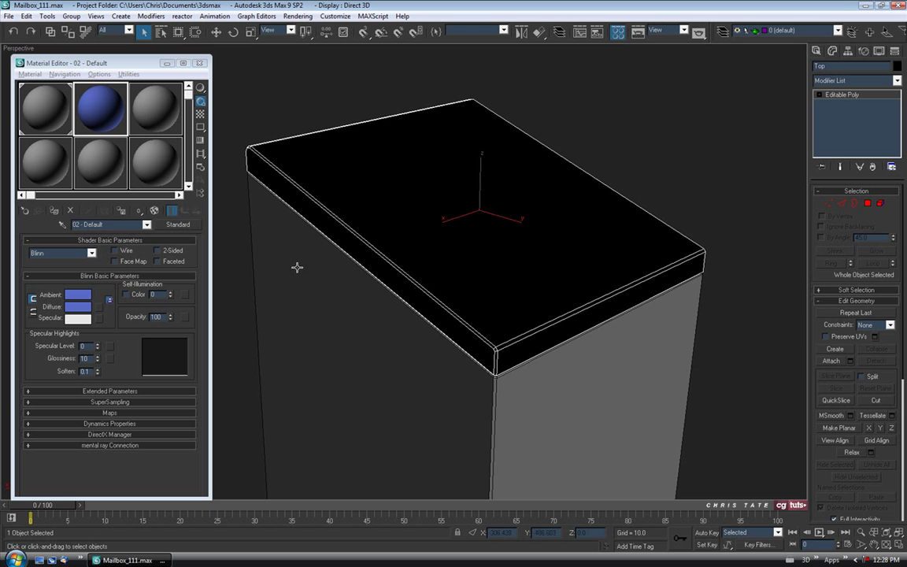
pyautogui.keyDown('alt'); pyautogui.moveTo(428, 294); pyautogui.dragTo(406, 283, button='middle'); pyautogui.keyUp('alt')
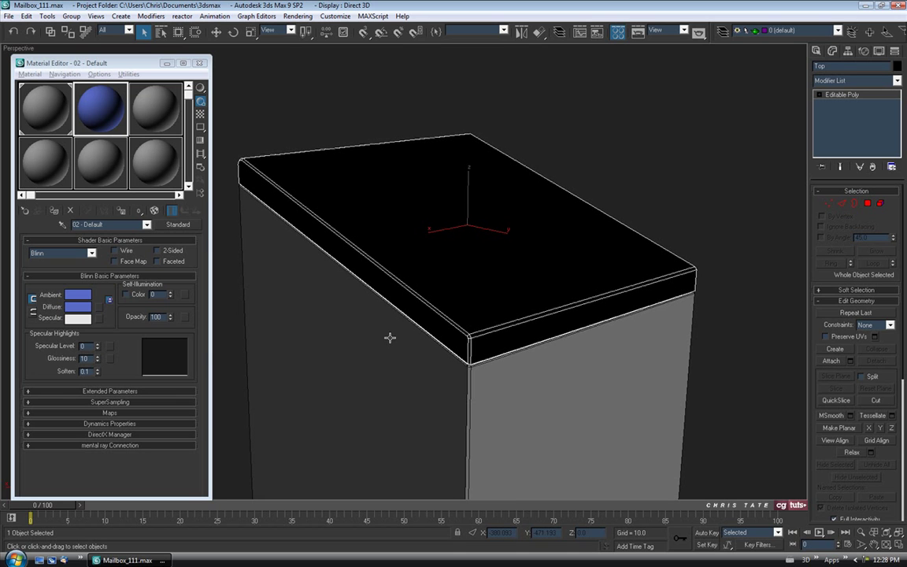
pyautogui.moveTo(318, 330); pyautogui.dragTo(342, 334, button='middle')
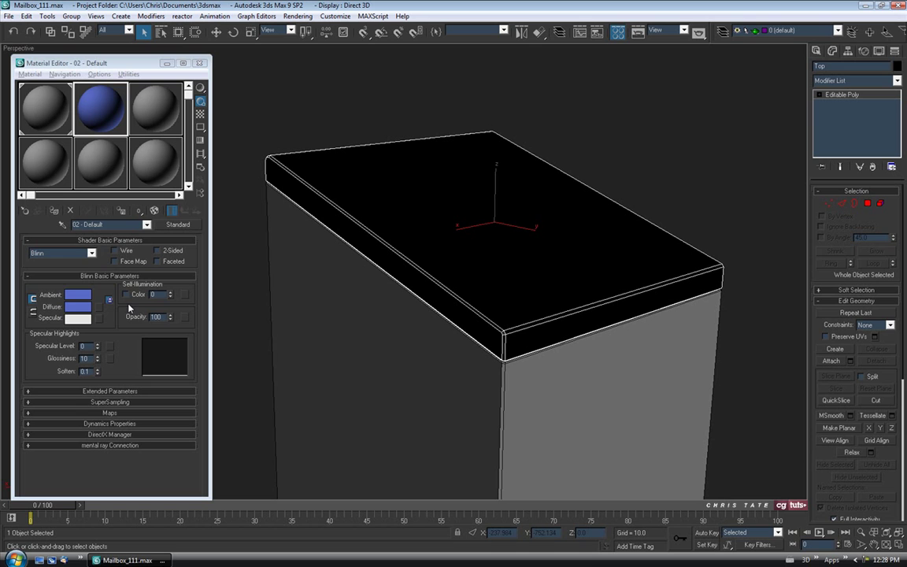
pyautogui.click(150, 110)
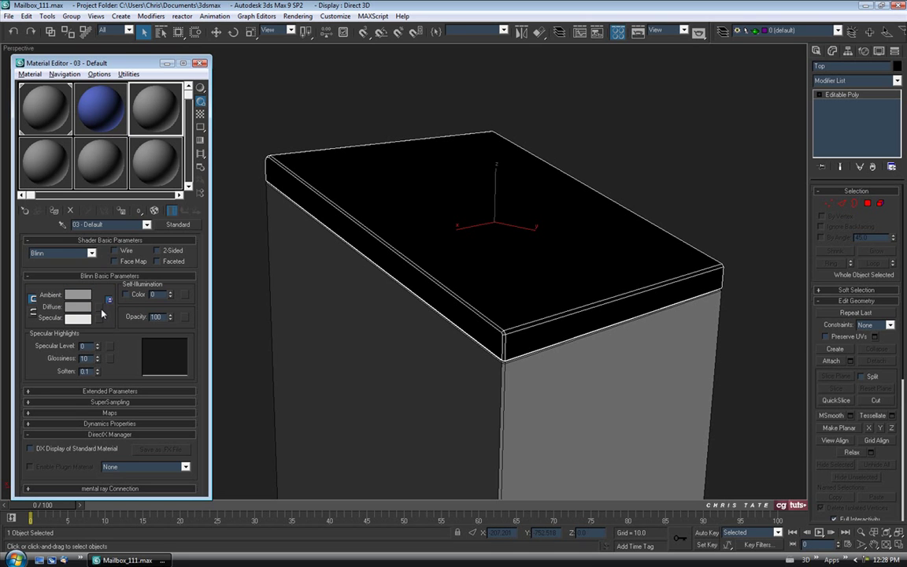
pyautogui.click(101, 311)
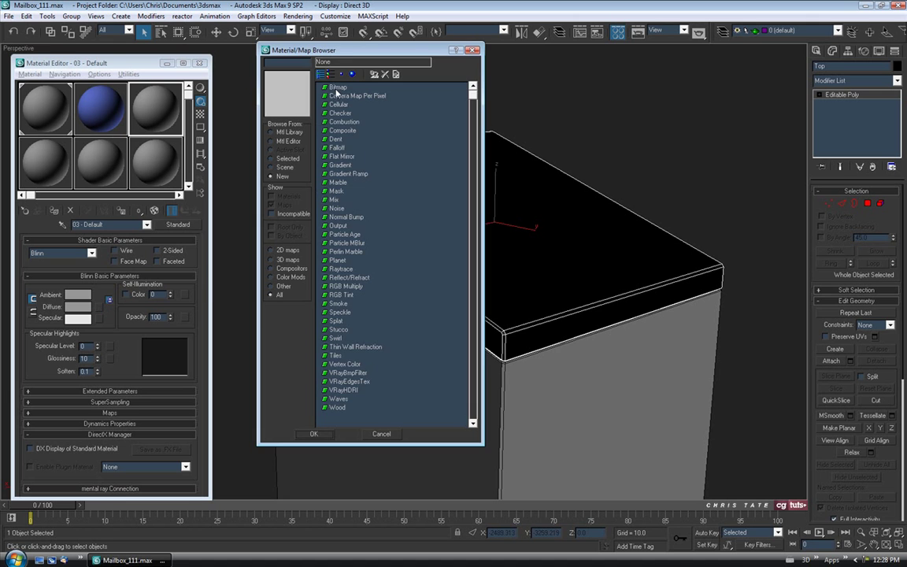
pyautogui.doubleClick(337, 88)
pyautogui.click(99, 66)
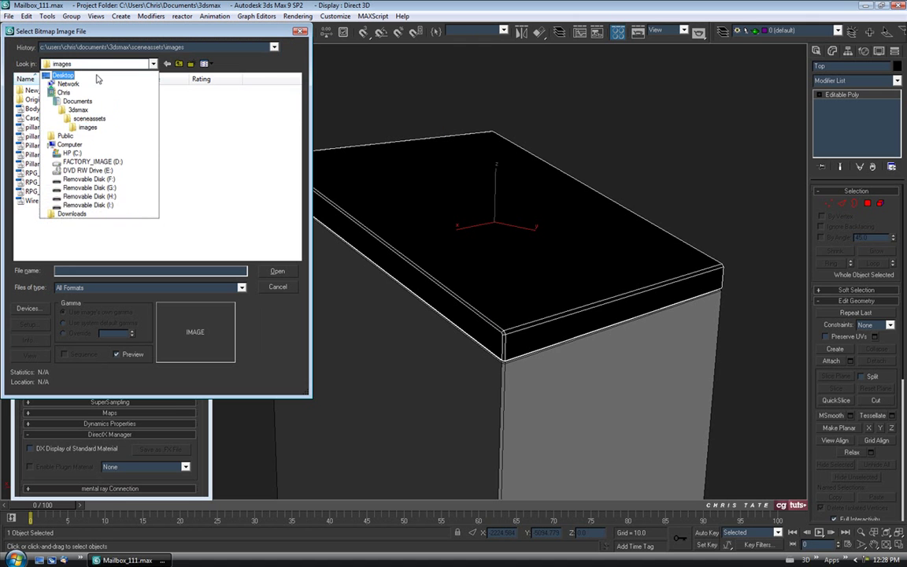
pyautogui.click(95, 74)
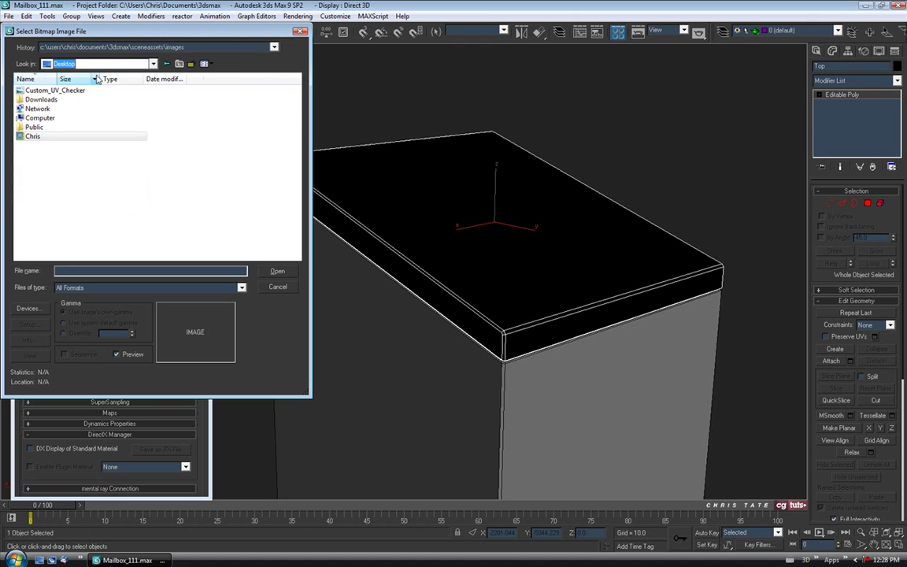
pyautogui.click(53, 90)
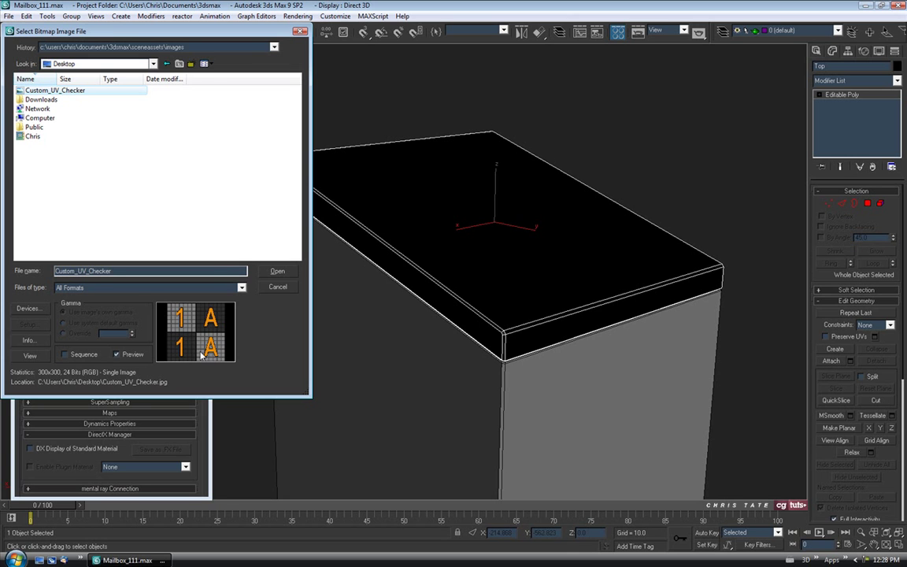
pyautogui.click(277, 271)
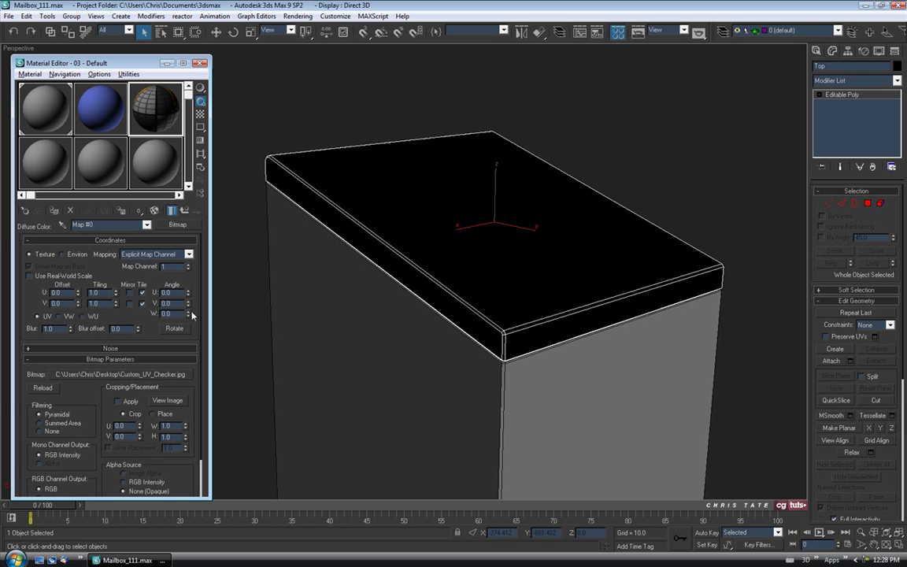
# Step: Set the checker bitmap's U and V tiling to 20
pyautogui.doubleClick(96, 293)
pyautogui.write('20')
pyautogui.doubleClick(94, 303)
pyautogui.write('20')
pyautogui.press('Return')
# Step: Assign the checker material to the mailbox's top cover, display its map in the viewport, and close the Material Editor
pyautogui.moveTo(163, 103); pyautogui.dragTo(397, 233)
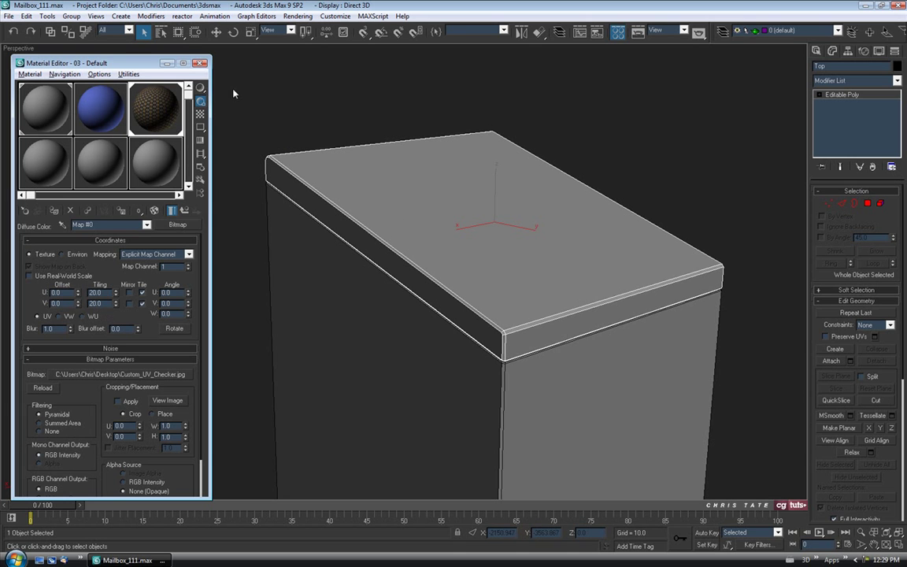
pyautogui.click(154, 212)
pyautogui.click(203, 67)
# Step: Examine the checker pattern across the cover's top face, beveled edges and sides for distortion
pyautogui.moveTo(484, 298); pyautogui.dragTo(388, 271, button='middle')
pyautogui.keyDown('alt'); pyautogui.moveTo(387, 271); pyautogui.dragTo(497, 143, button='middle'); pyautogui.keyUp('alt')
pyautogui.scroll(3, 388, 280)
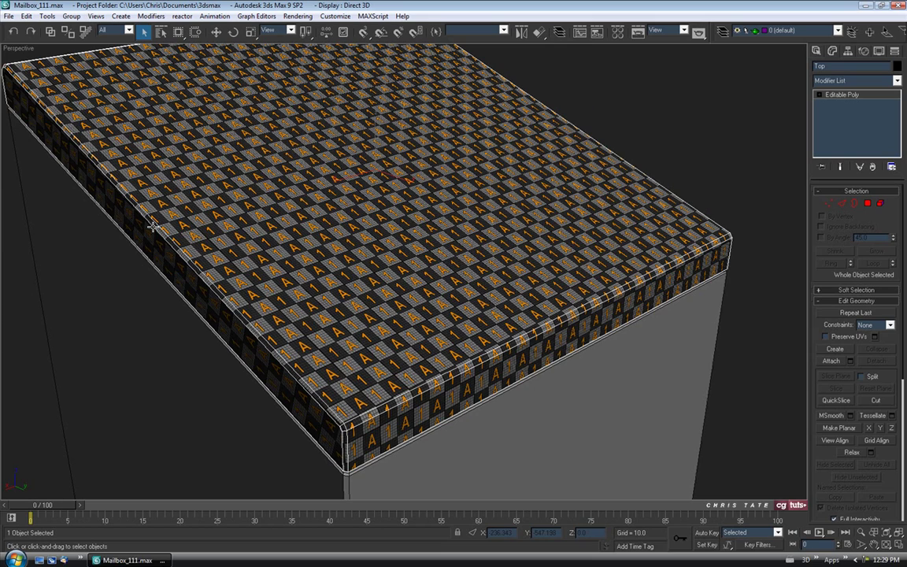
pyautogui.keyDown('alt'); pyautogui.moveTo(202, 294); pyautogui.dragTo(208, 322, button='middle'); pyautogui.keyUp('alt')
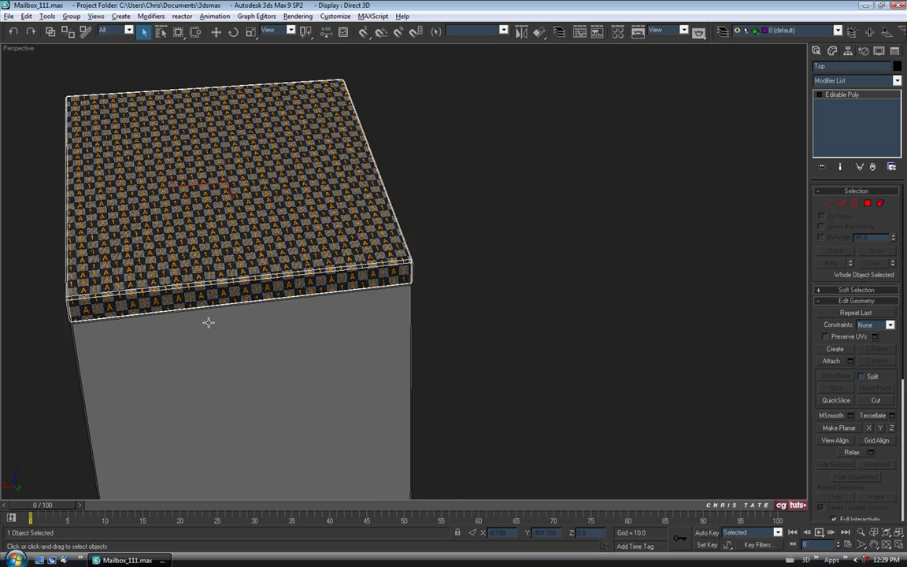
pyautogui.scroll(3, 209, 322)
pyautogui.moveTo(281, 300); pyautogui.dragTo(373, 299, button='middle')
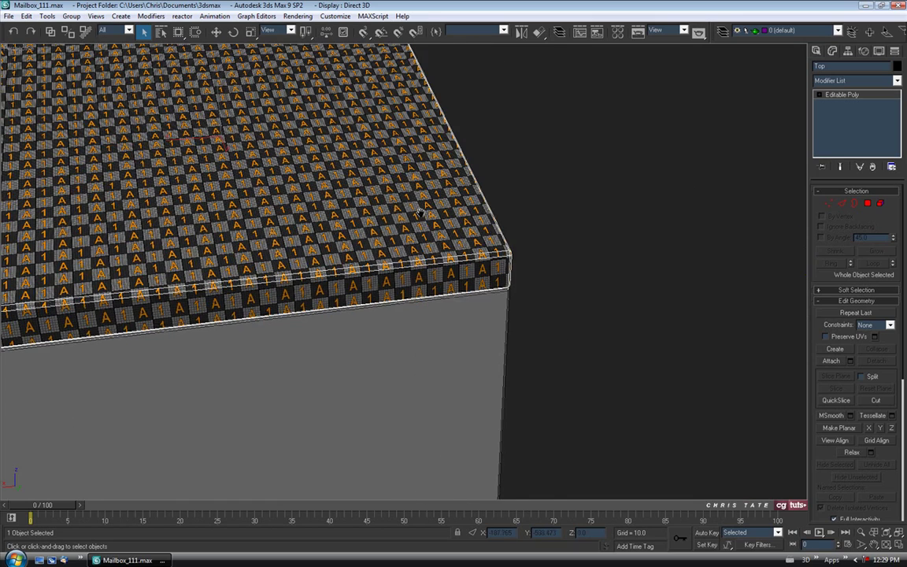
pyautogui.moveTo(391, 203); pyautogui.dragTo(439, 215, button='middle')
# Step: Add an Unwrap UVW modifier to the top cover and open its UV editor
pyautogui.click(897, 80)
pyautogui.moveTo(897, 118); pyautogui.dragTo(902, 355)
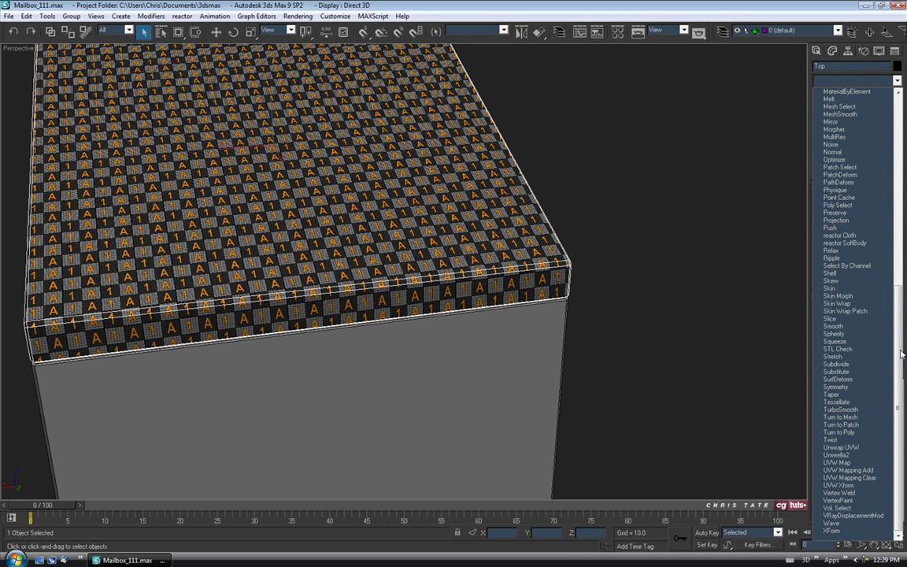
pyautogui.click(841, 447)
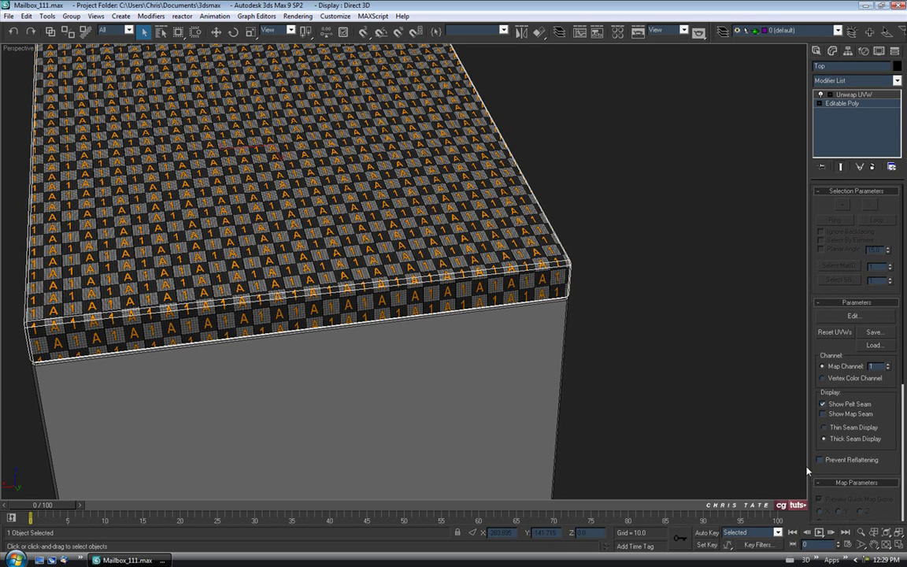
pyautogui.click(853, 316)
# Step: Shrink the Edit UVWs window so the textured cover can be seen beside the UV layout
pyautogui.scroll(-3, 405, 249)
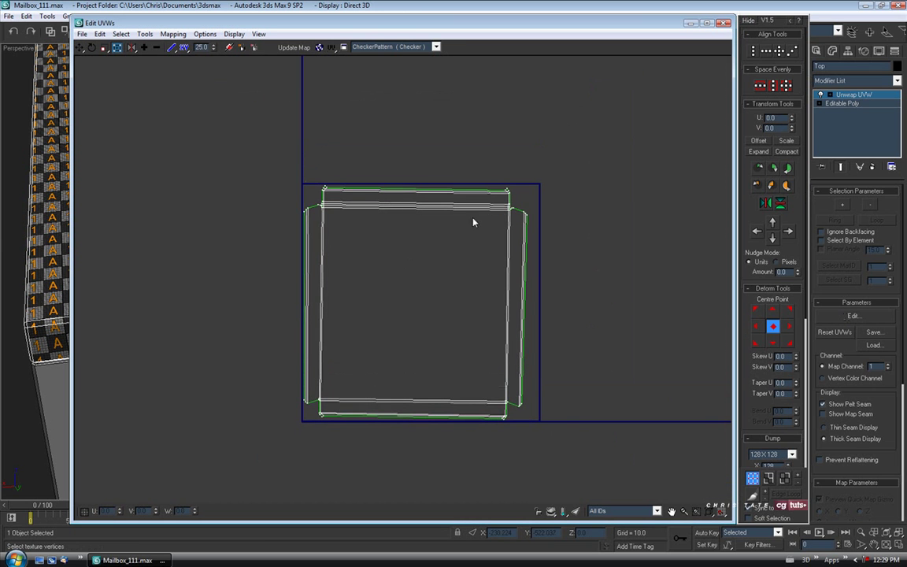
pyautogui.scroll(2, 413, 255)
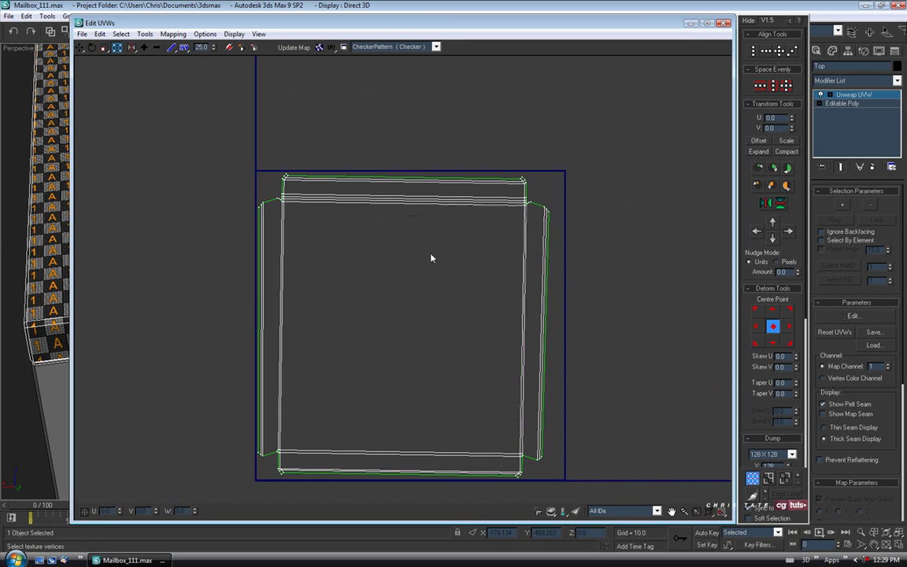
pyautogui.moveTo(431, 258); pyautogui.dragTo(432, 237, button='middle')
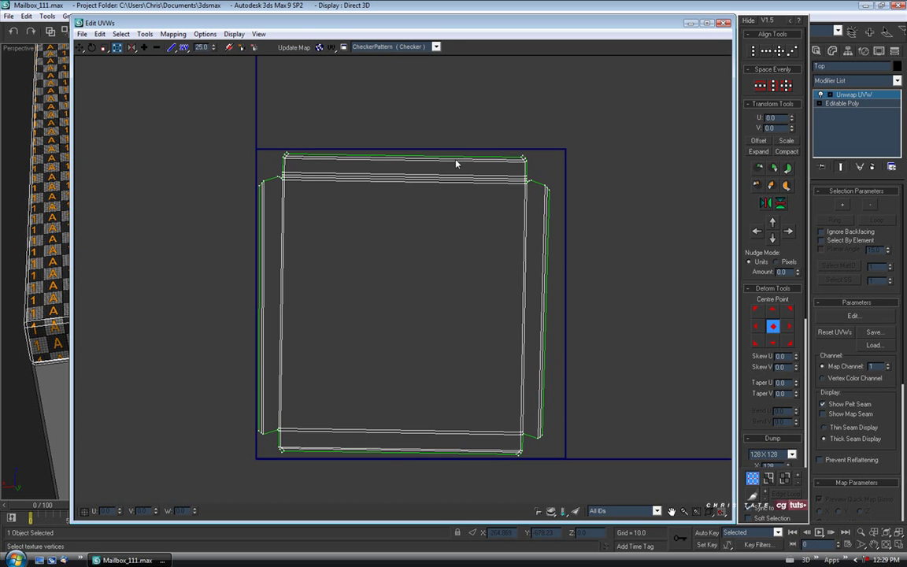
pyautogui.moveTo(71, 157); pyautogui.dragTo(324, 159)
pyautogui.moveTo(504, 15); pyautogui.dragTo(500, 37)
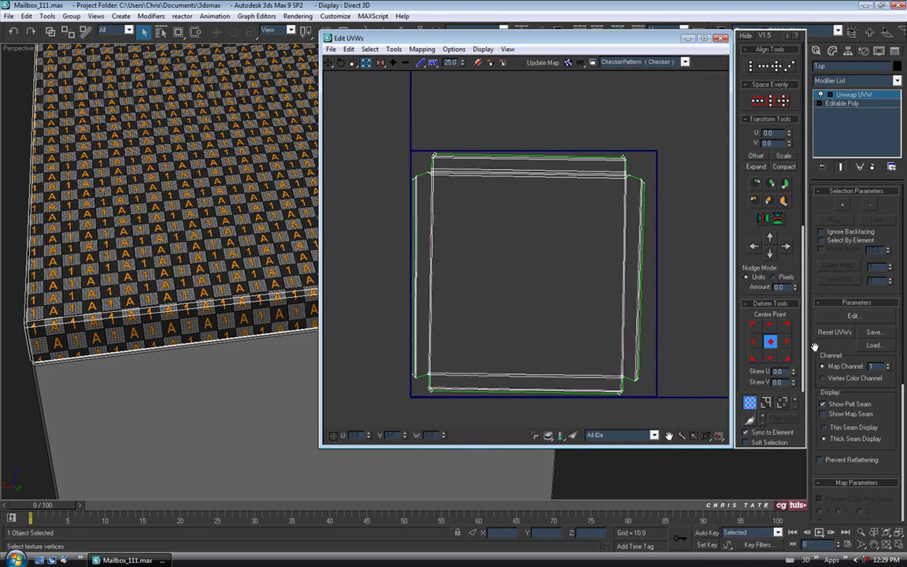
# Step: Select all of the cover's UV faces at face level and turn off the red shading of selected faces in the viewport
pyautogui.click(782, 405)
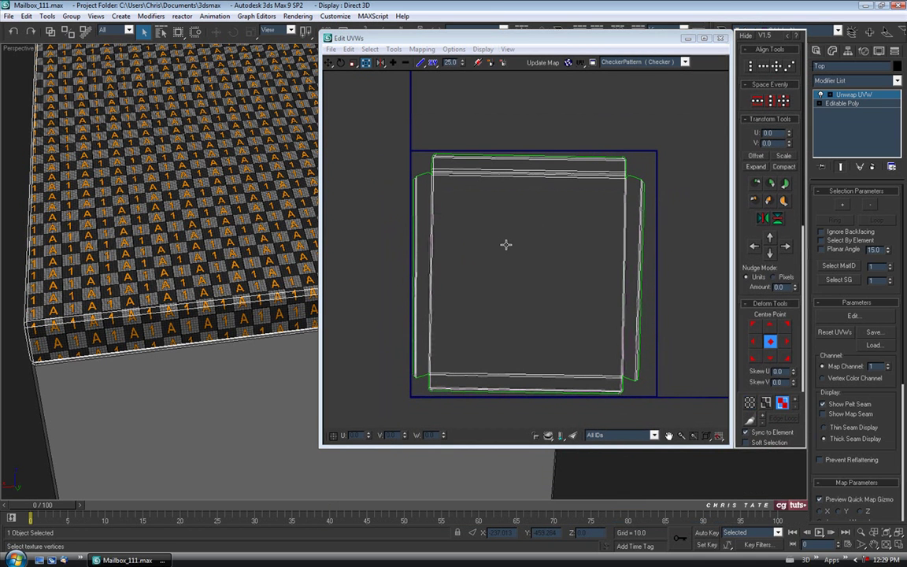
pyautogui.hotkey('ctrl', 'a')
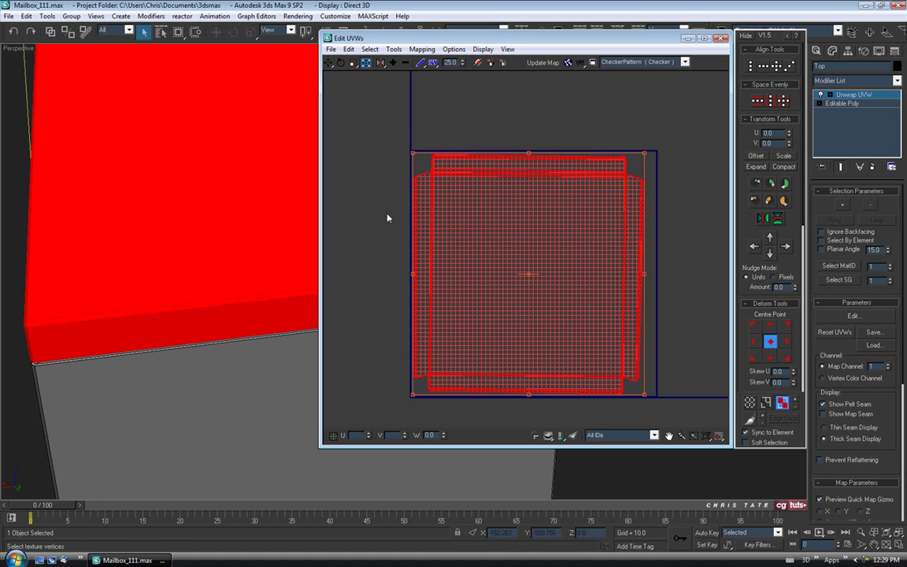
pyautogui.click(329, 62)
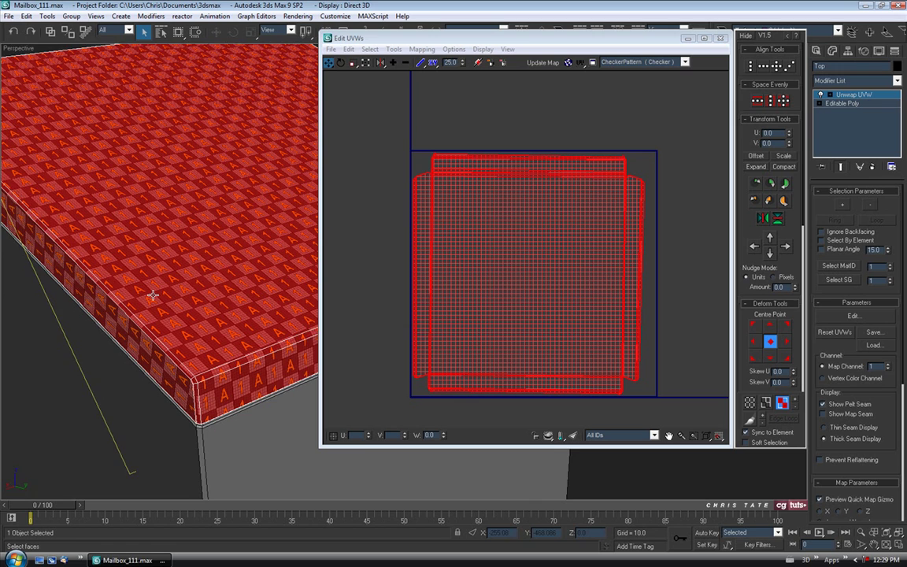
pyautogui.moveTo(152, 298); pyautogui.dragTo(115, 270, button='middle')
pyautogui.keyDown('alt'); pyautogui.moveTo(146, 169); pyautogui.dragTo(140, 189, button='middle'); pyautogui.keyUp('alt')
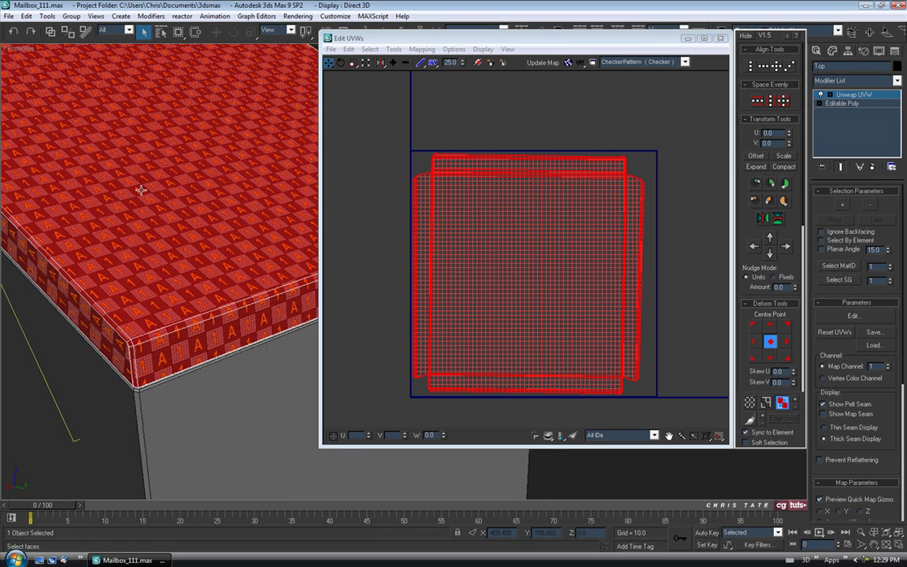
pyautogui.press('F2')
pyautogui.scroll(3, 173, 284)
pyautogui.moveTo(173, 283)
pyautogui.mouseDown(button='middle')
pyautogui.moveTo(299, 281)
pyautogui.moveTo(289, 285)
pyautogui.mouseUp(button='middle')
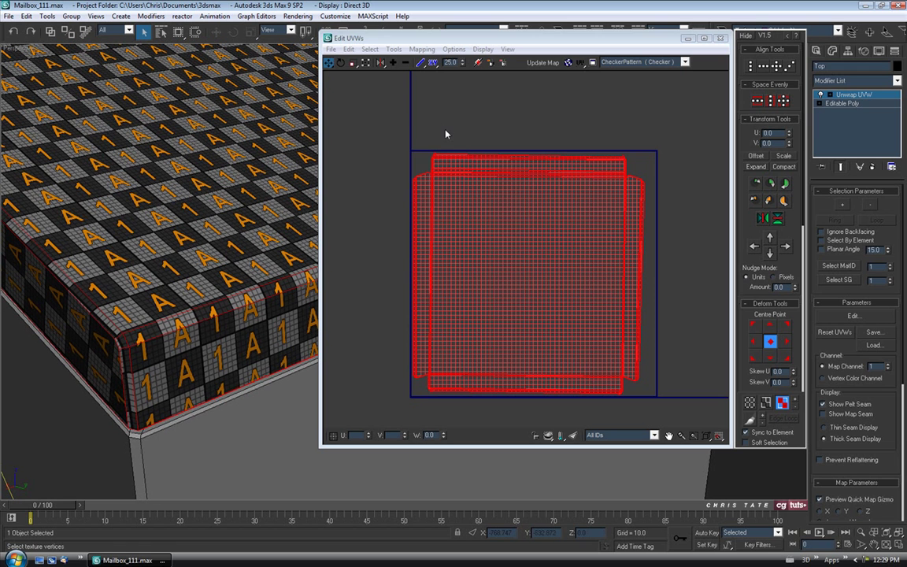
# Step: Set up the Relax tool with Relax By Face Angles, 312 iterations and an amount of 1.0
pyautogui.click(393, 48)
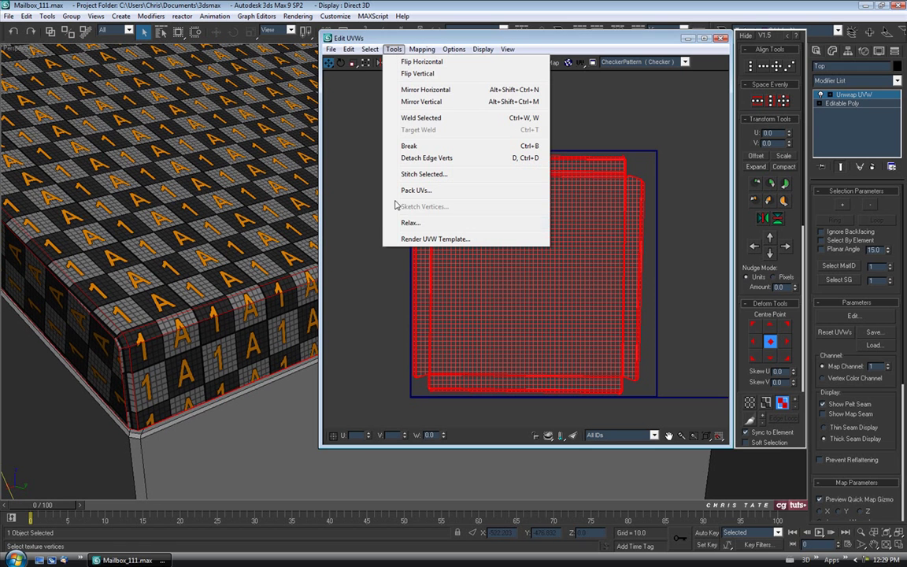
pyautogui.click(410, 223)
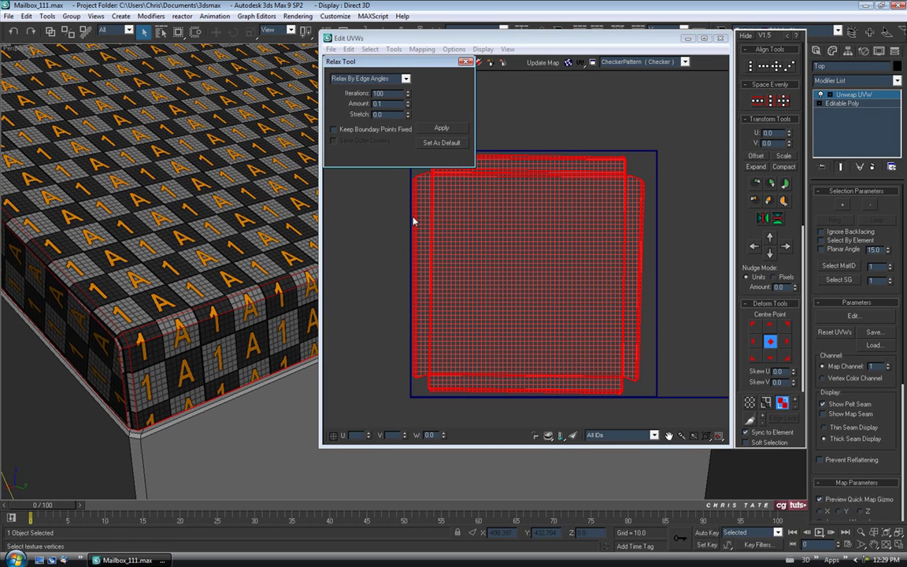
pyautogui.click(404, 79)
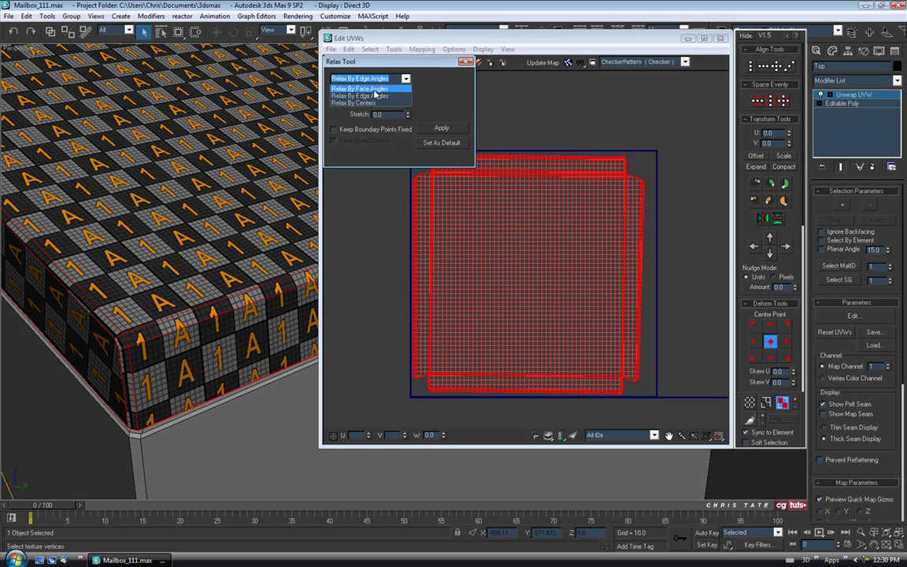
pyautogui.click(375, 89)
pyautogui.press('Tab')
pyautogui.press('Tab')
pyautogui.write('1.0')
pyautogui.moveTo(408, 92); pyautogui.dragTo(405, 544)
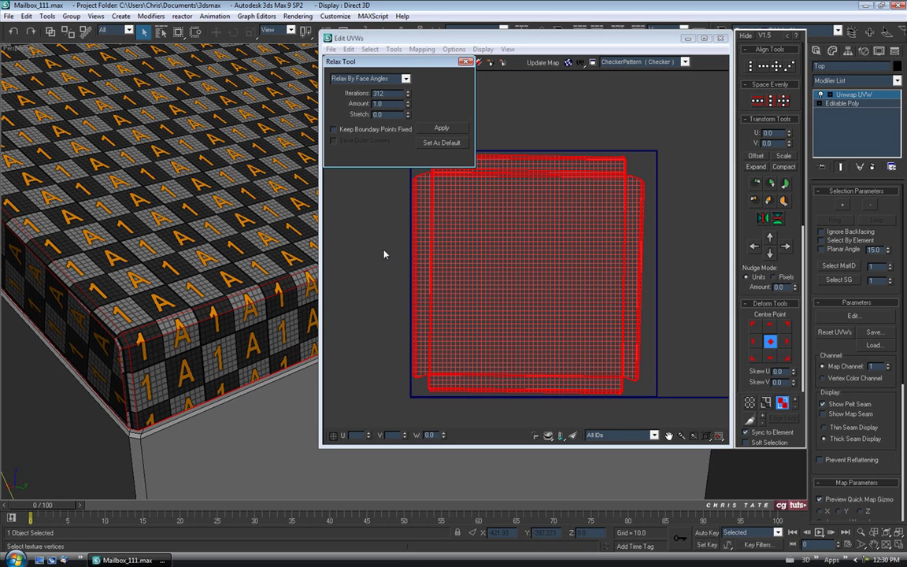
# Step: Apply the relax repeatedly to the selected UV faces to straighten the shell, and close the Relax tool
pyautogui.click(441, 128)
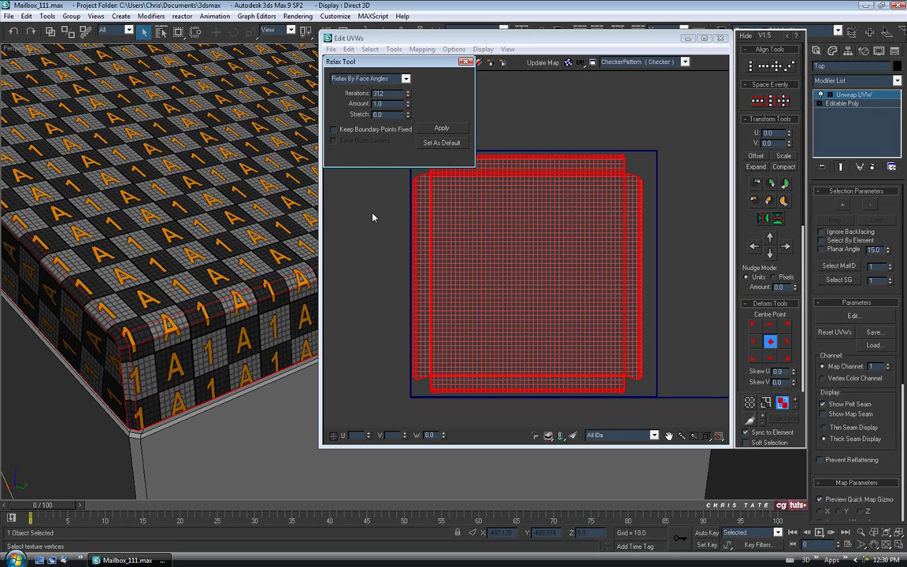
pyautogui.click(439, 128)
pyautogui.click(437, 129)
pyautogui.click(438, 129)
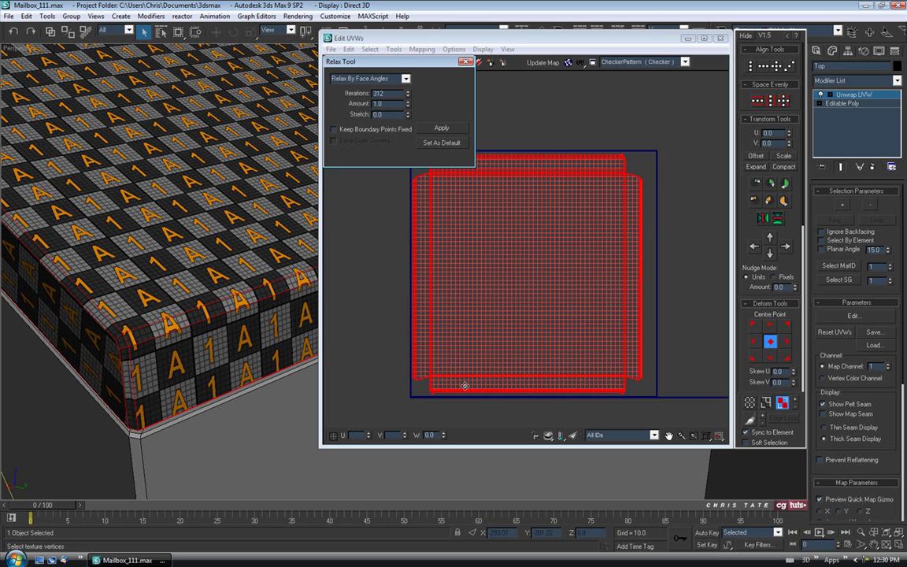
pyautogui.click(438, 128)
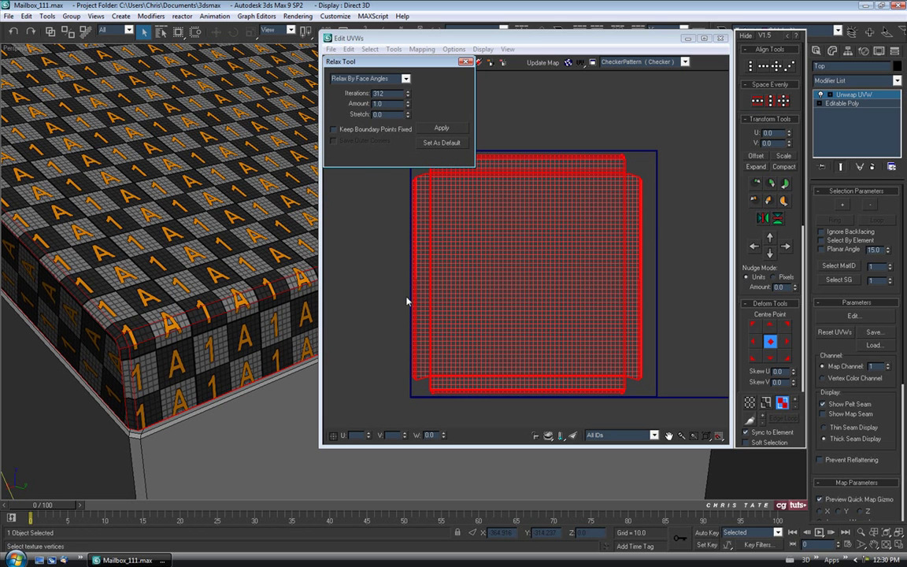
pyautogui.click(465, 61)
# Step: Move the cover's entire UV shell straight up out of the 0-1 texture square and deselect it
pyautogui.scroll(-4, 514, 305)
pyautogui.click(573, 276)
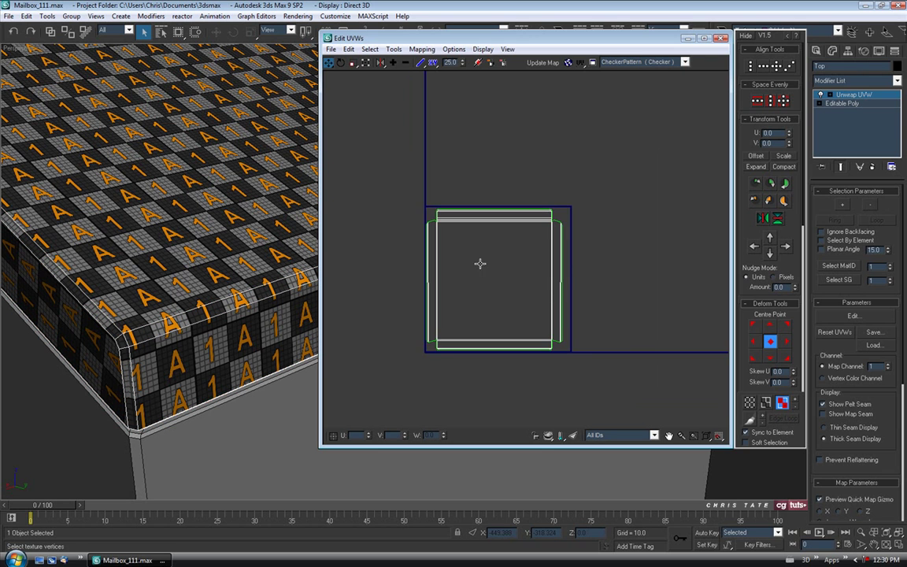
pyautogui.moveTo(496, 281); pyautogui.dragTo(496, 313, button='middle')
pyautogui.scroll(-1, 516, 296)
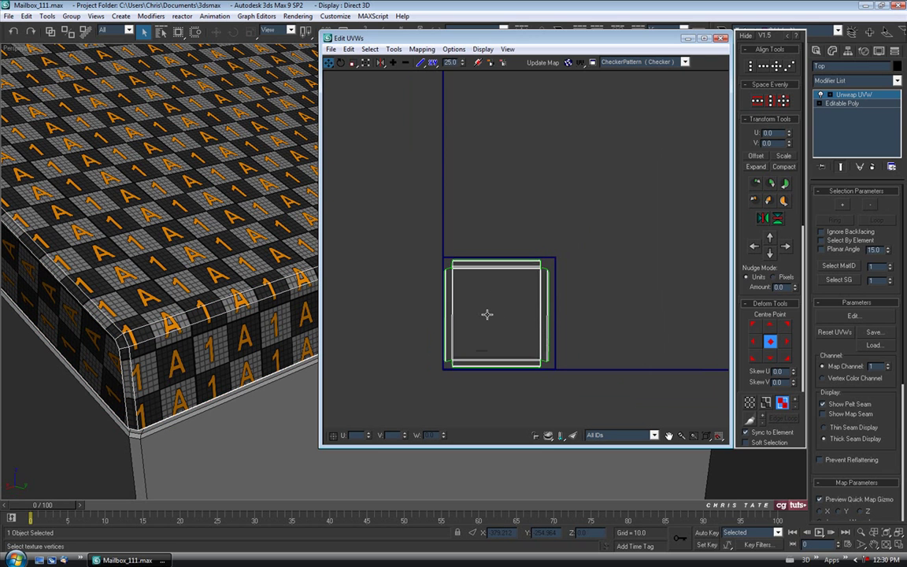
pyautogui.hotkey('ctrl', 'a')
pyautogui.moveTo(490, 320); pyautogui.dragTo(491, 134)
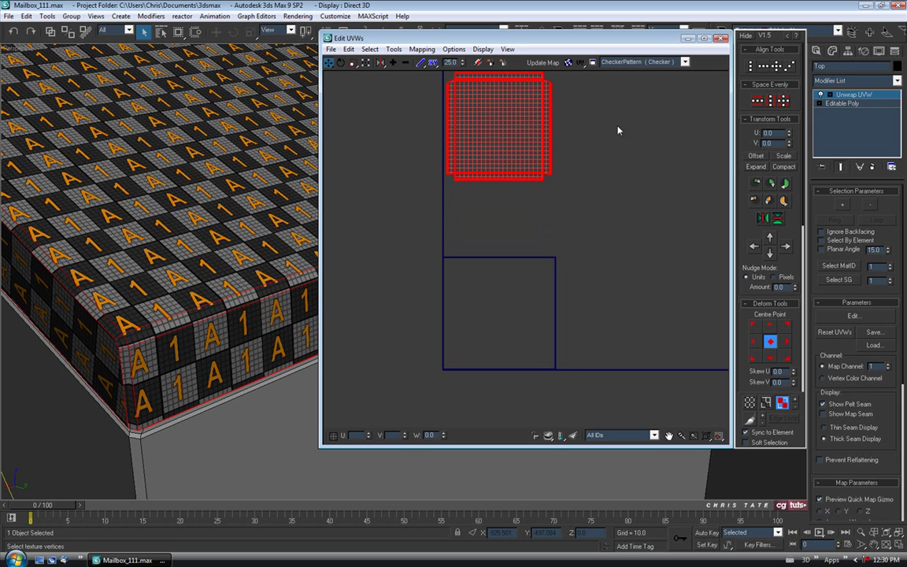
pyautogui.click(539, 244)
pyautogui.moveTo(504, 197); pyautogui.dragTo(504, 229, button='middle')
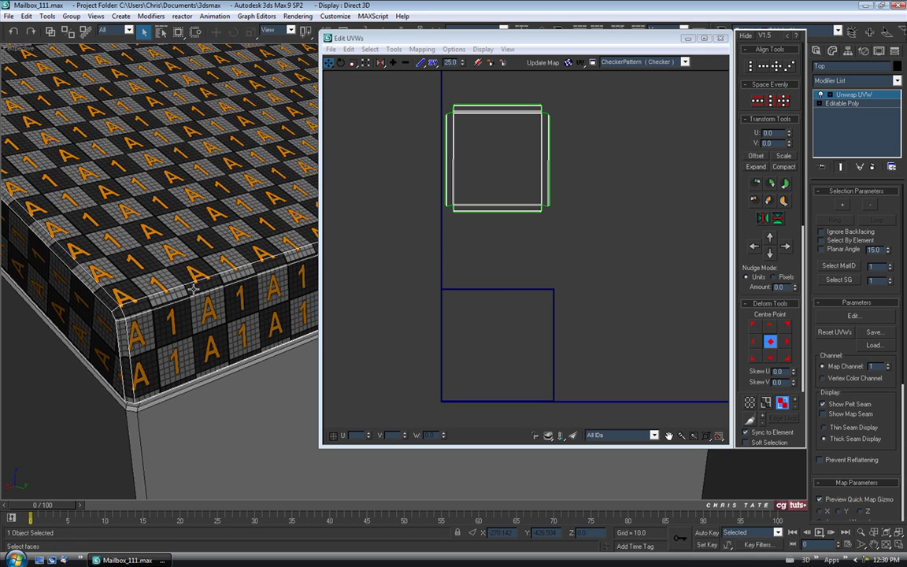
# Step: Close the UV editor and leave the face level of the cover's Unwrap UVW modifier
pyautogui.scroll(-4, 173, 231)
pyautogui.keyDown('alt'); pyautogui.moveTo(245, 340); pyautogui.dragTo(150, 265, button='middle'); pyautogui.keyUp('alt')
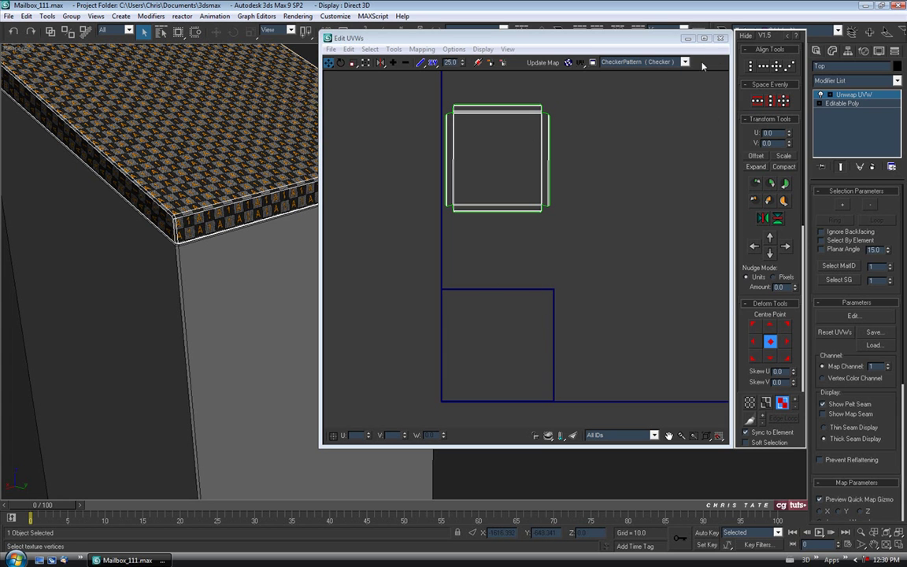
pyautogui.click(720, 38)
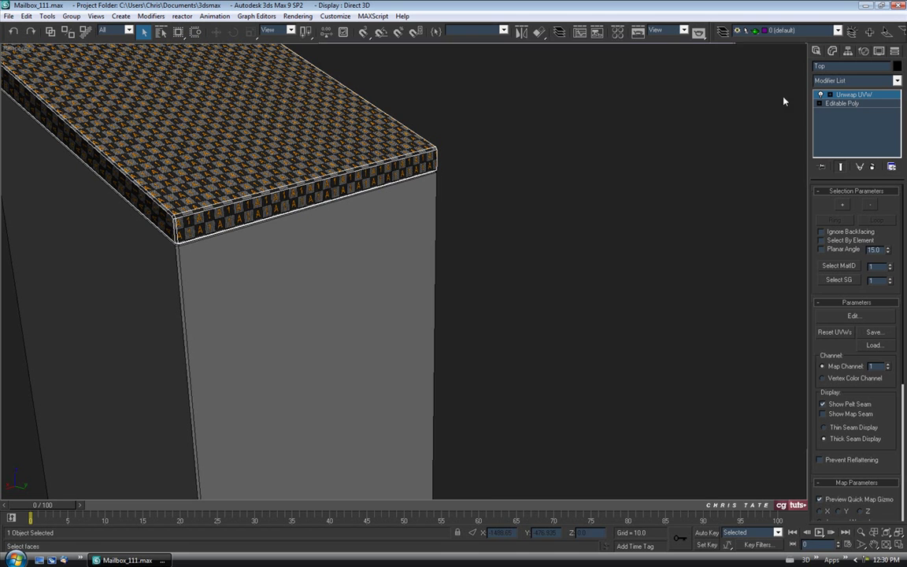
pyautogui.click(853, 95)
pyautogui.scroll(-5, 415, 295)
pyautogui.keyDown('alt'); pyautogui.moveTo(386, 284); pyautogui.dragTo(450, 284, button='middle'); pyautogui.keyUp('alt')
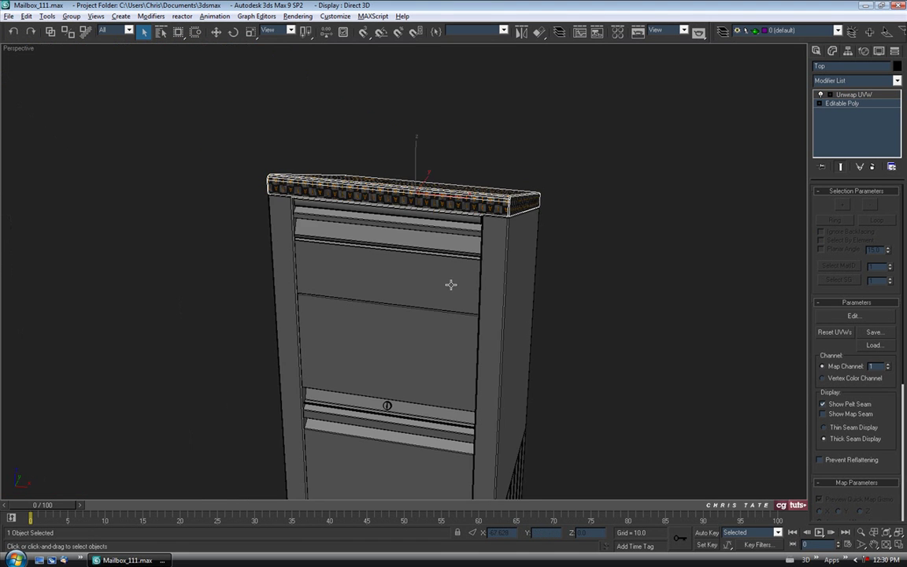
# Step: Select the mailbox body and export it to the Desktop as an OBJ file named Body
pyautogui.scroll(3, 414, 271)
pyautogui.scroll(5, 414, 270)
pyautogui.keyDown('alt'); pyautogui.moveTo(388, 272); pyautogui.dragTo(423, 317, button='middle'); pyautogui.keyUp('alt')
pyautogui.scroll(-5, 431, 289)
pyautogui.click(388, 303)
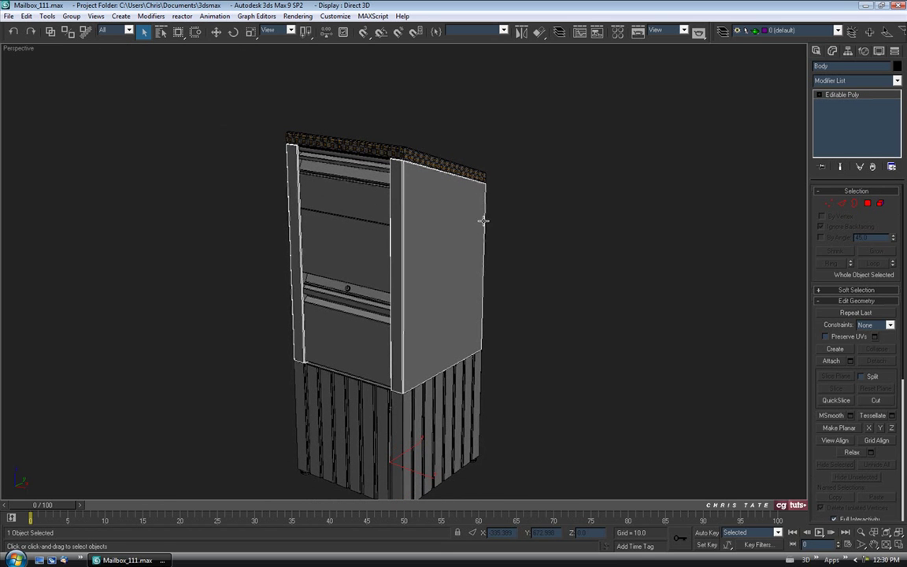
pyautogui.click(8, 16)
pyautogui.click(32, 261)
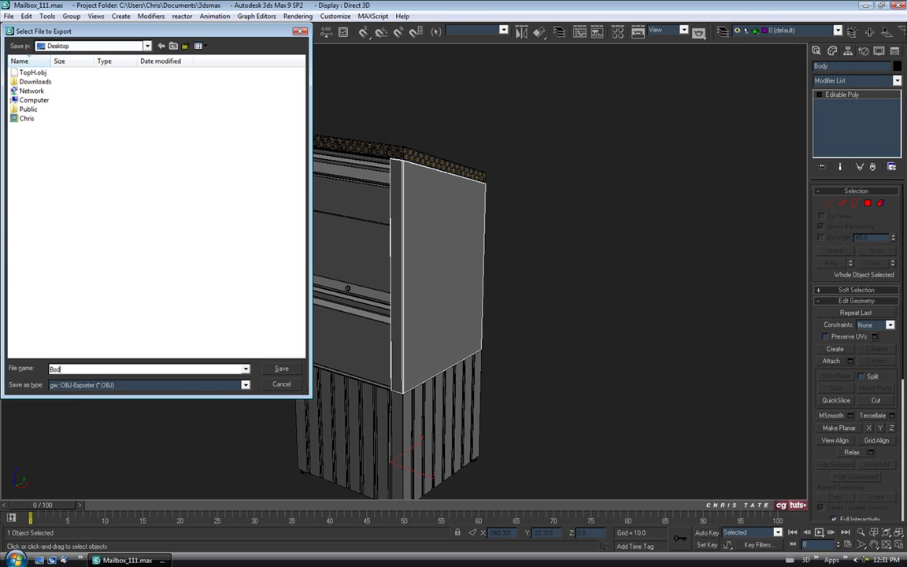
pyautogui.write('Body')
pyautogui.click(281, 368)
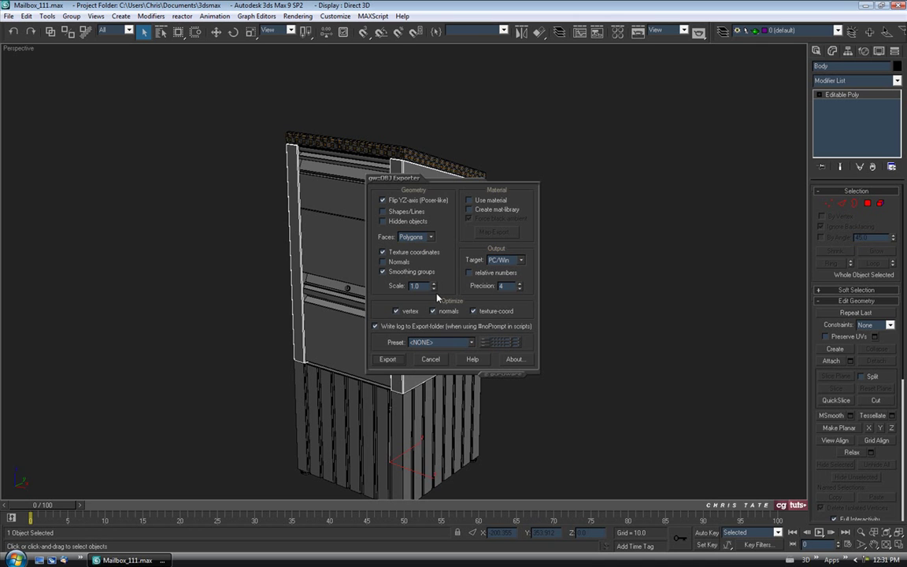
pyautogui.click(389, 359)
pyautogui.click(561, 364)
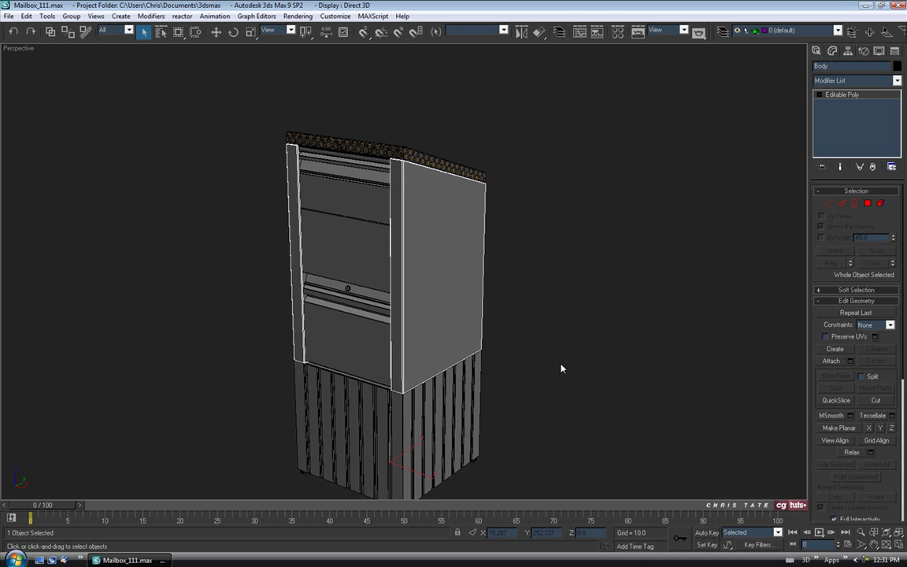
# Step: Move TopH.obj from the desktop to the Recycle Bin and load Body.obj into UVLayout as a Poly model with new UVs
pyautogui.click(867, 5)
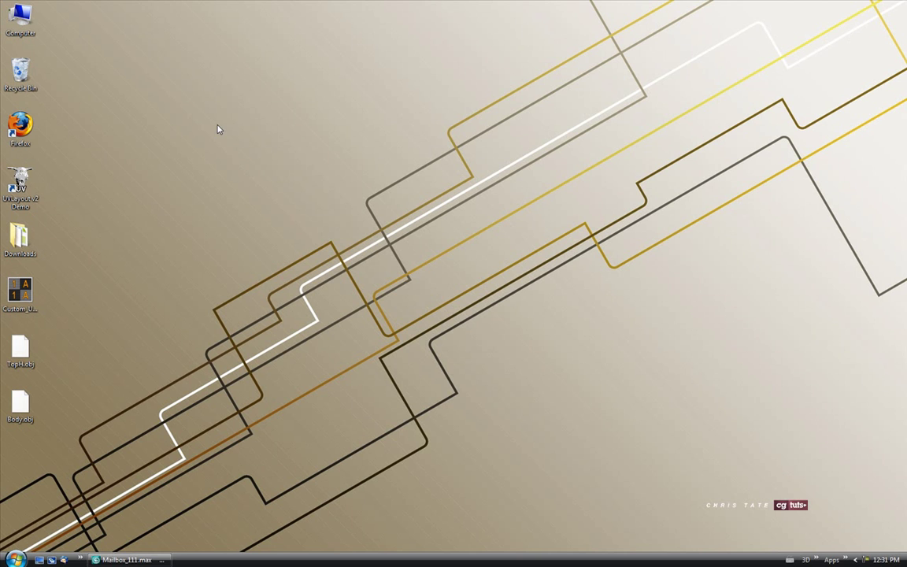
pyautogui.moveTo(20, 350); pyautogui.dragTo(26, 73)
pyautogui.moveTo(22, 406); pyautogui.dragTo(36, 189)
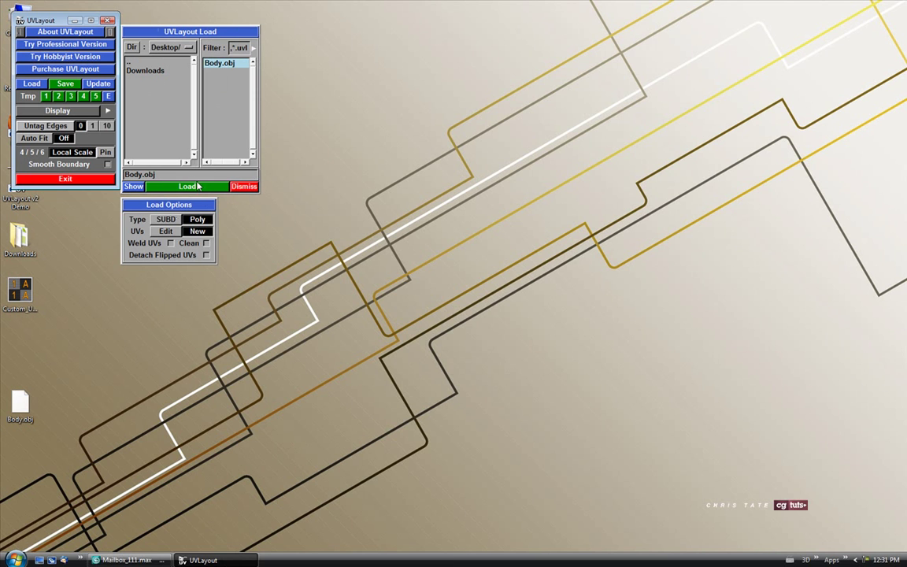
pyautogui.click(195, 186)
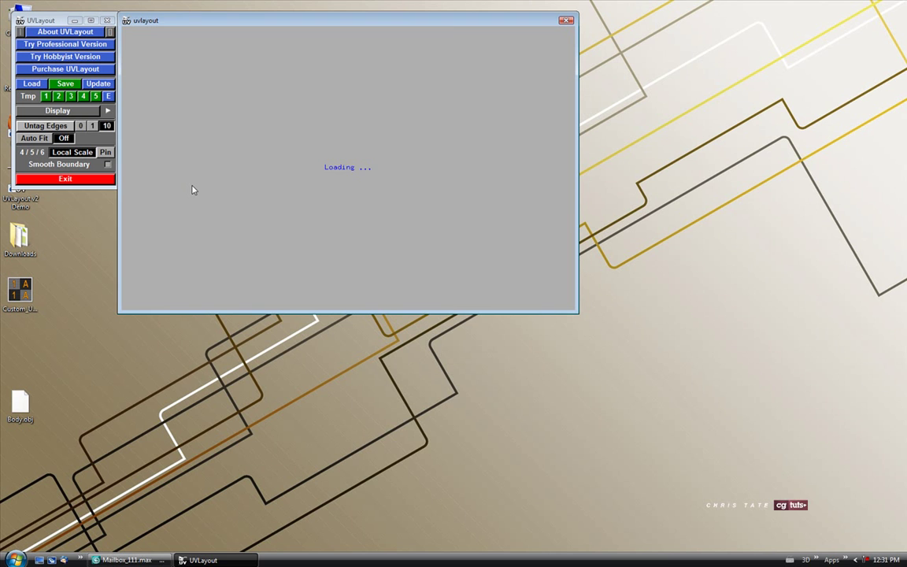
# Step: Enlarge the UVLayout model window, show the display options and set the Untag Edges value to 1
pyautogui.moveTo(580, 315); pyautogui.dragTo(820, 541)
pyautogui.moveTo(453, 291); pyautogui.dragTo(523, 289)
pyautogui.moveTo(336, 241); pyautogui.dragTo(338, 196)
pyautogui.click(71, 111)
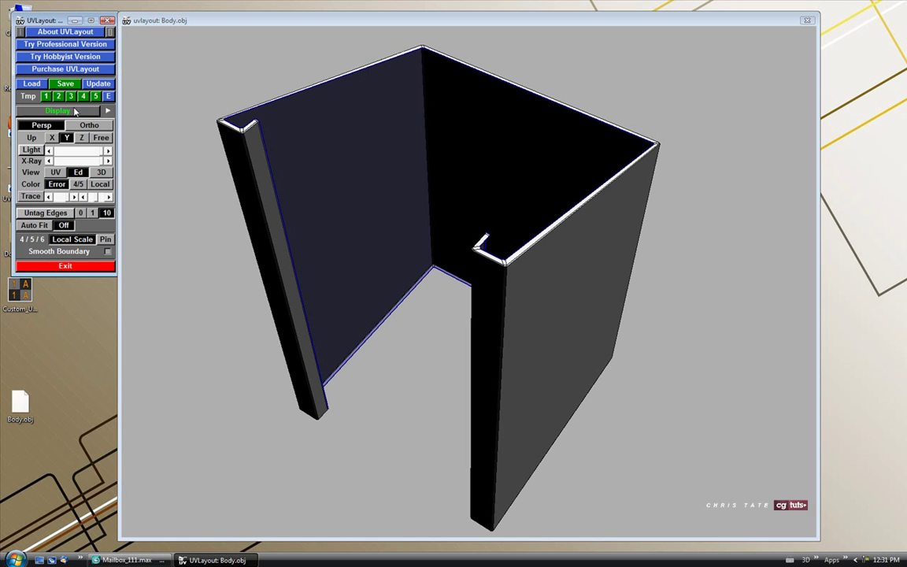
pyautogui.click(93, 214)
# Step: Mark short cut seams across the bevelled corners of the body's top rim
pyautogui.moveTo(400, 287); pyautogui.dragTo(432, 269)
pyautogui.moveTo(432, 269); pyautogui.dragTo(434, 237, button='right')
pyautogui.moveTo(417, 274); pyautogui.dragTo(474, 313)
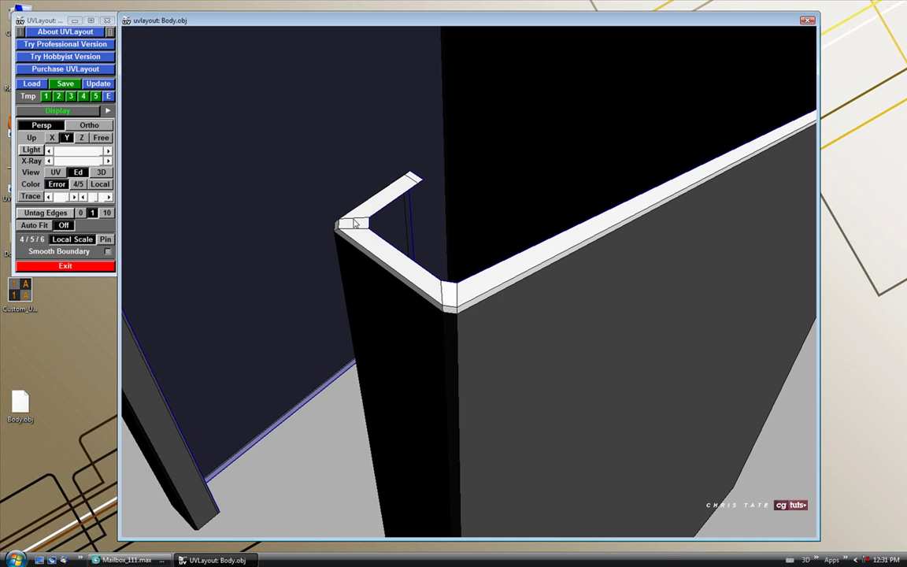
pyautogui.press('c')
pyautogui.press('c')
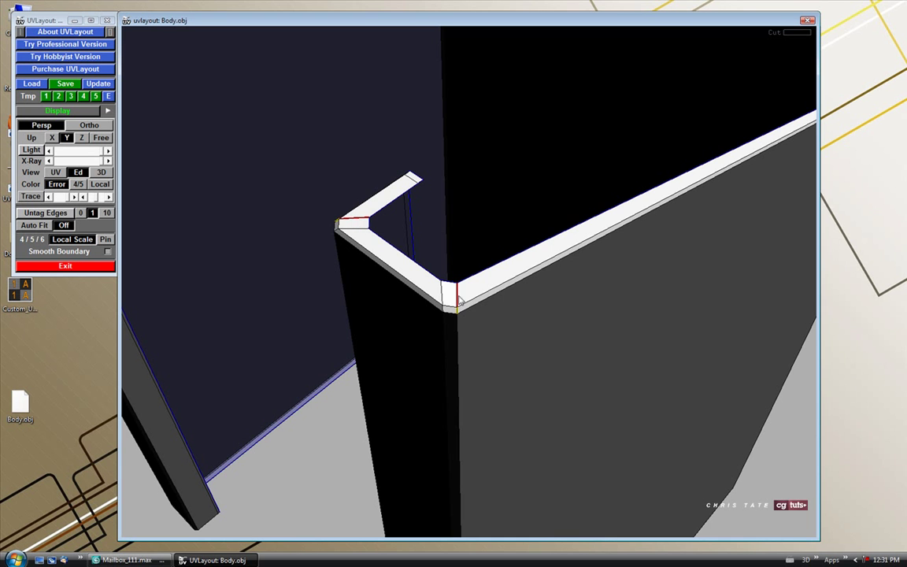
pyautogui.moveTo(650, 285); pyautogui.dragTo(434, 277)
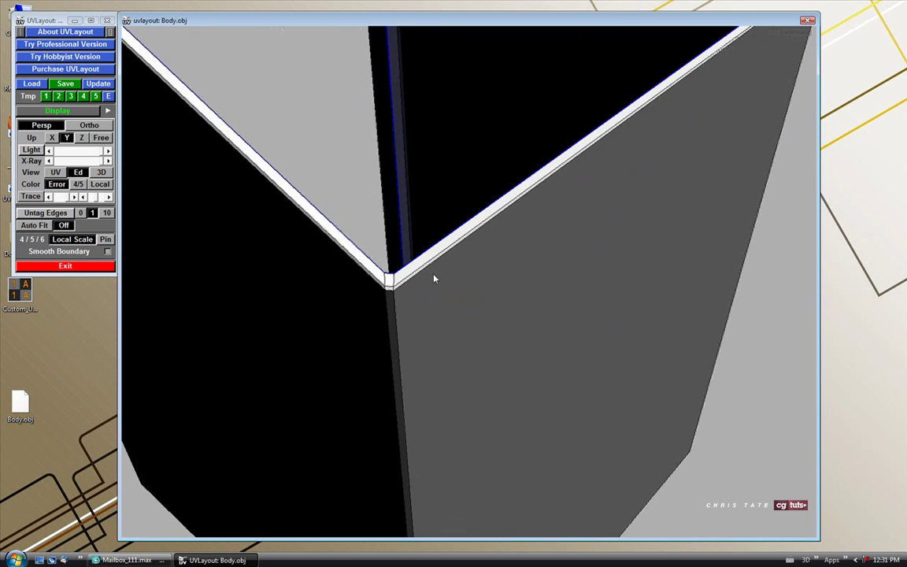
pyautogui.moveTo(653, 259); pyautogui.dragTo(565, 264)
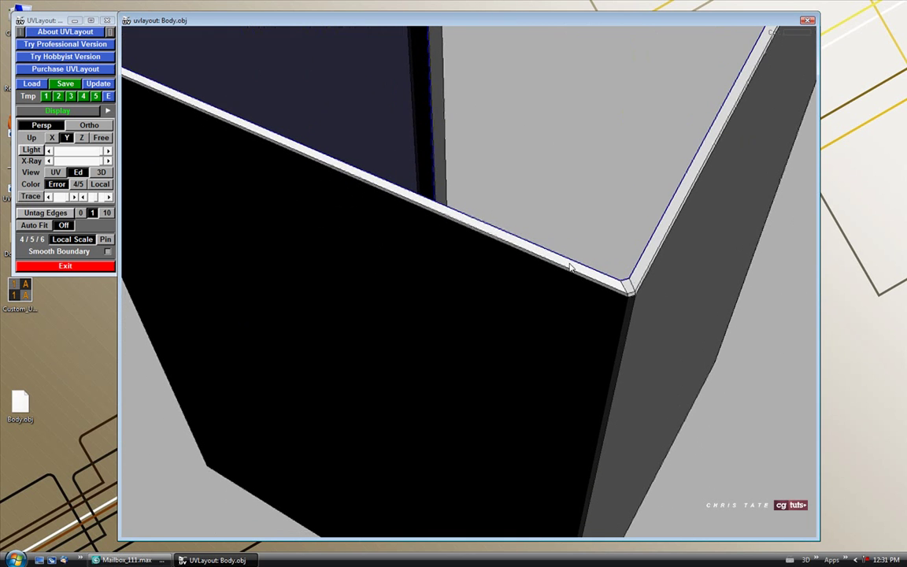
pyautogui.moveTo(664, 261); pyautogui.dragTo(504, 251)
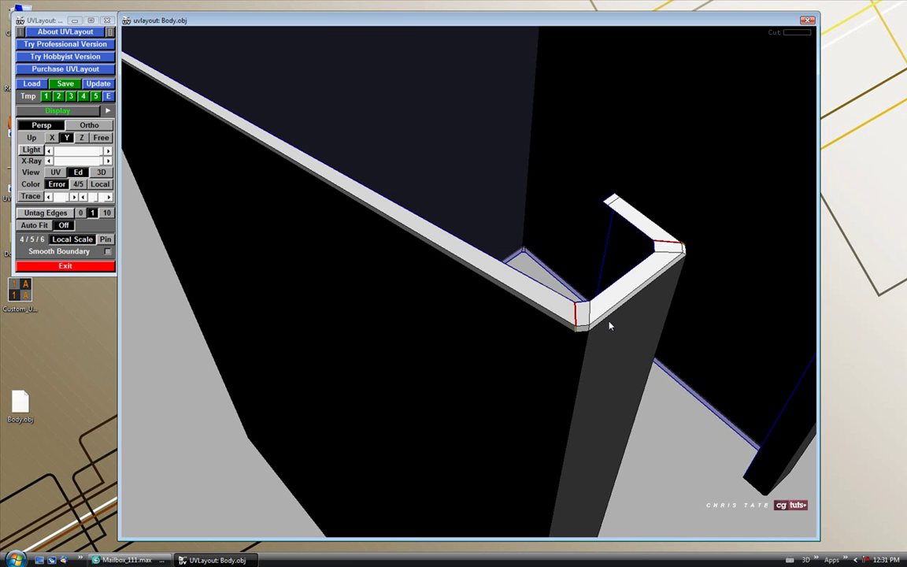
# Step: Mark matching short cut seams across the corners of the body's bottom rim
pyautogui.moveTo(610, 323); pyautogui.dragTo(564, 318, button='right')
pyautogui.moveTo(533, 359); pyautogui.dragTo(532, 263)
pyautogui.moveTo(477, 230); pyautogui.dragTo(433, 217, button='right')
pyautogui.press('c')
pyautogui.moveTo(361, 240); pyautogui.dragTo(459, 241)
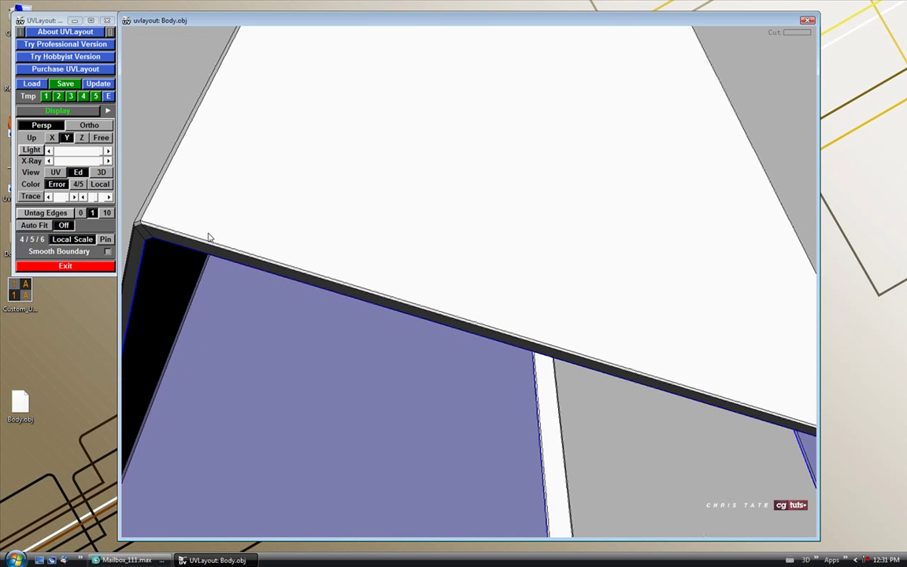
pyautogui.moveTo(140, 235); pyautogui.dragTo(279, 230)
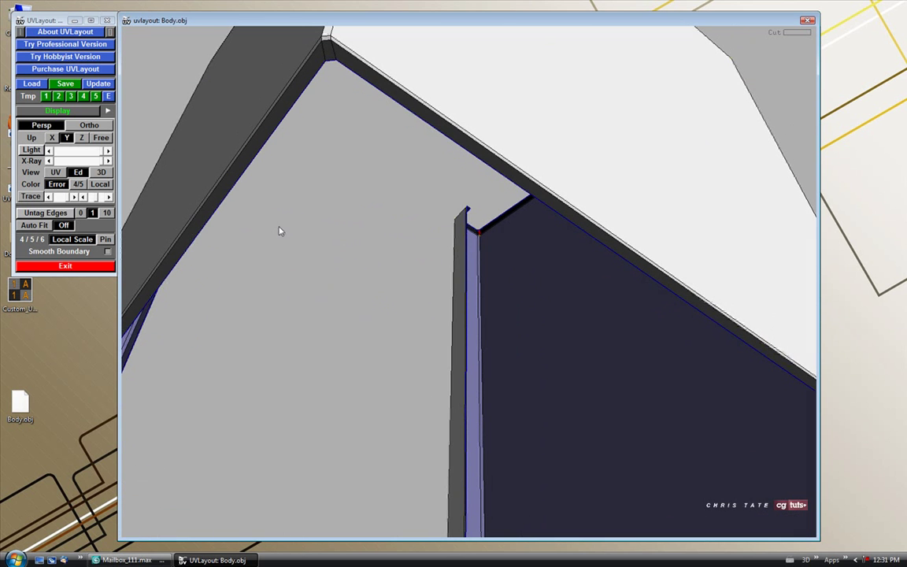
pyautogui.moveTo(292, 172); pyautogui.dragTo(487, 166, button='middle')
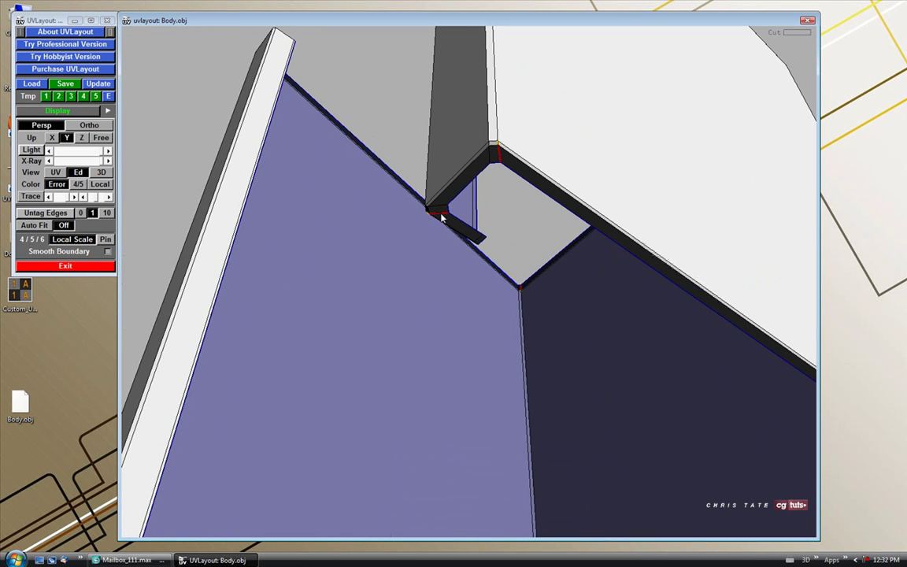
pyautogui.scroll(-2, 443, 217)
pyautogui.scroll(-2, 483, 233)
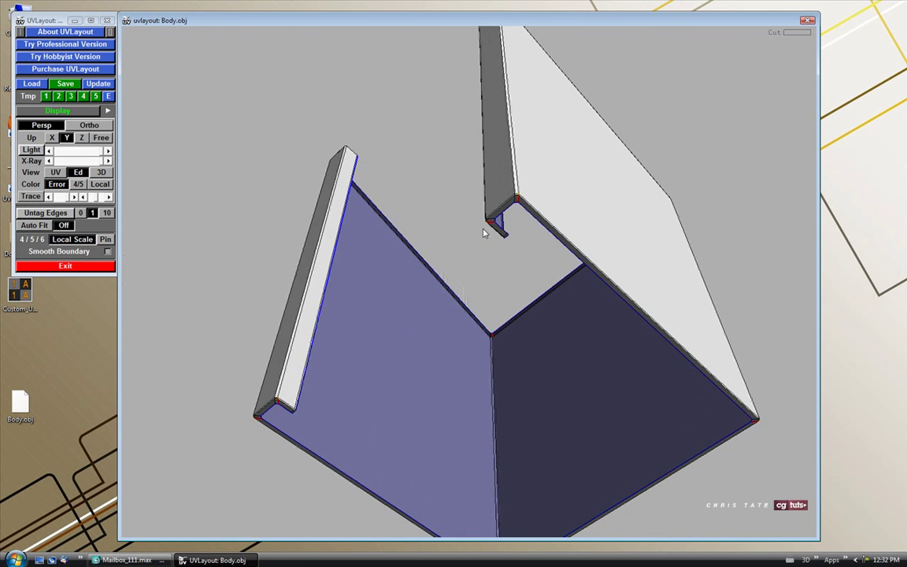
# Step: Split the body open along the marked seams, drop the shell and show it in the UV view
pyautogui.moveTo(496, 230); pyautogui.dragTo(534, 315, button='middle')
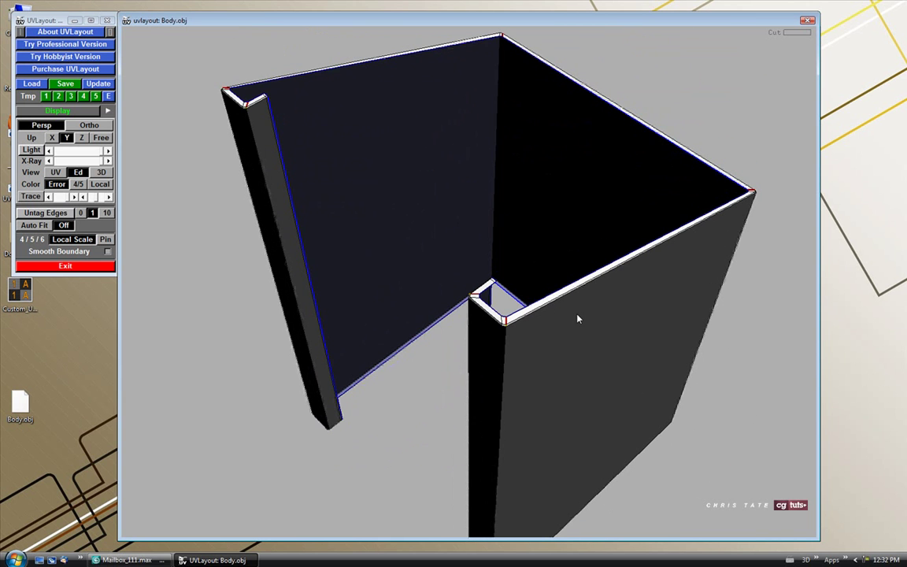
pyautogui.press('Return')
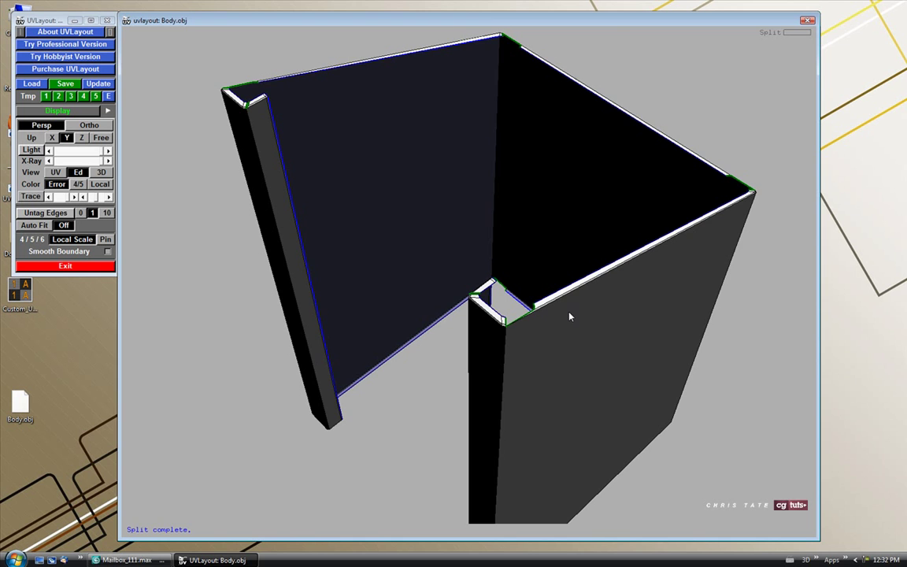
pyautogui.press('d')
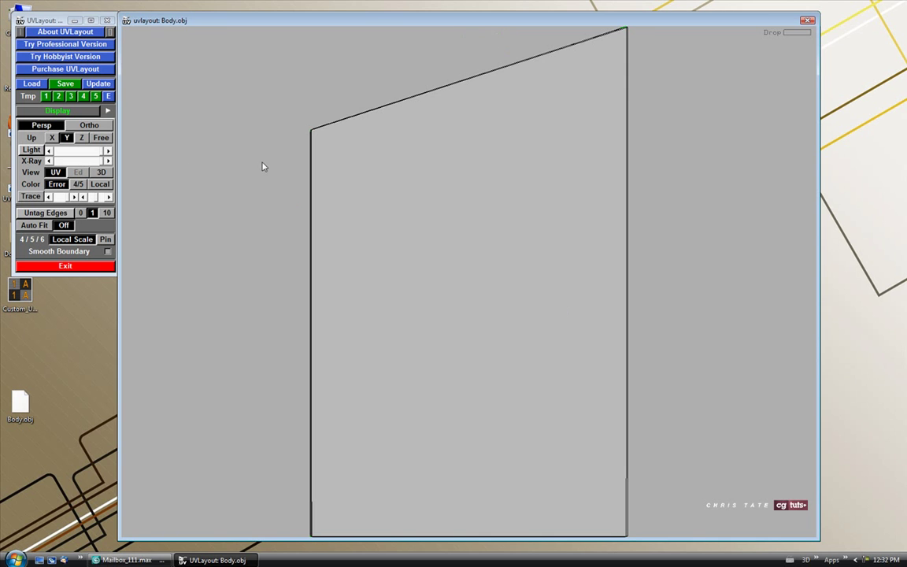
pyautogui.click(108, 174)
pyautogui.click(59, 174)
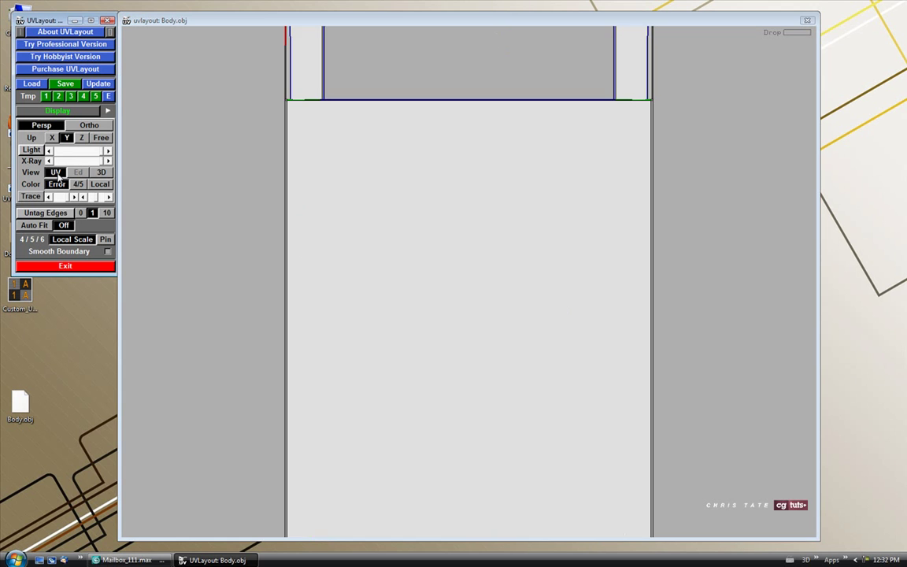
pyautogui.moveTo(384, 249); pyautogui.dragTo(373, 239, button='middle')
pyautogui.moveTo(373, 239); pyautogui.dragTo(388, 237, button='right')
pyautogui.moveTo(512, 314); pyautogui.dragTo(436, 314, button='middle')
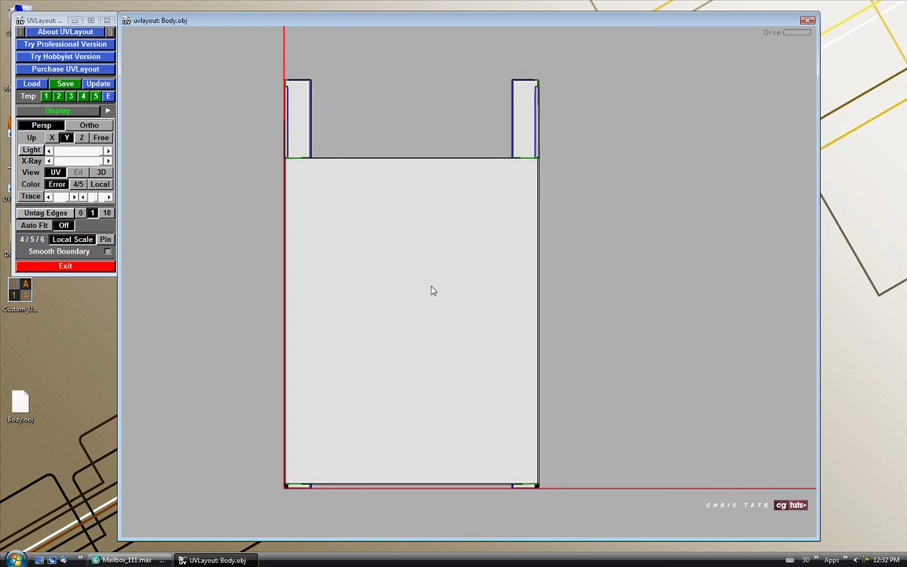
# Step: Flatten the dropped body shell, releasing its boundary until it unfolds fully, and stop the flattening
pyautogui.press('f')
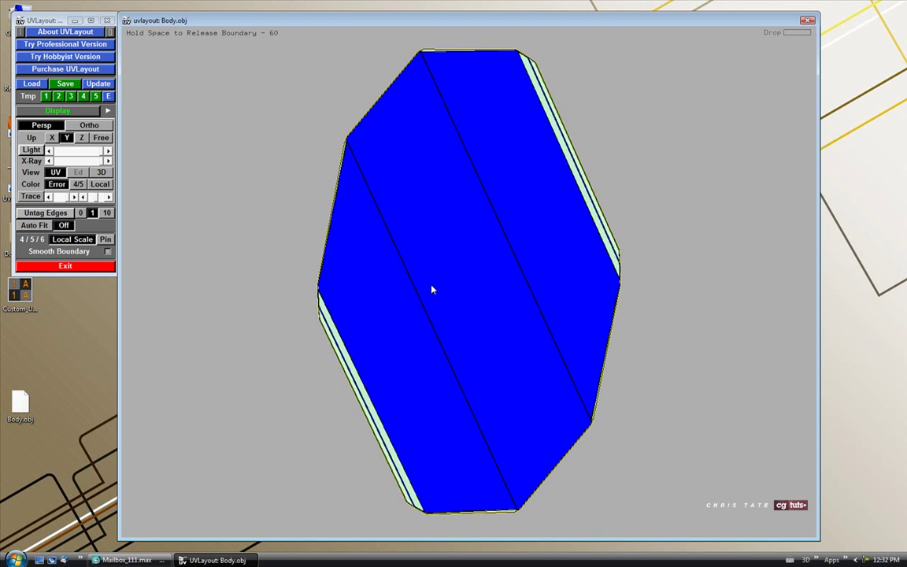
pyautogui.press('space')
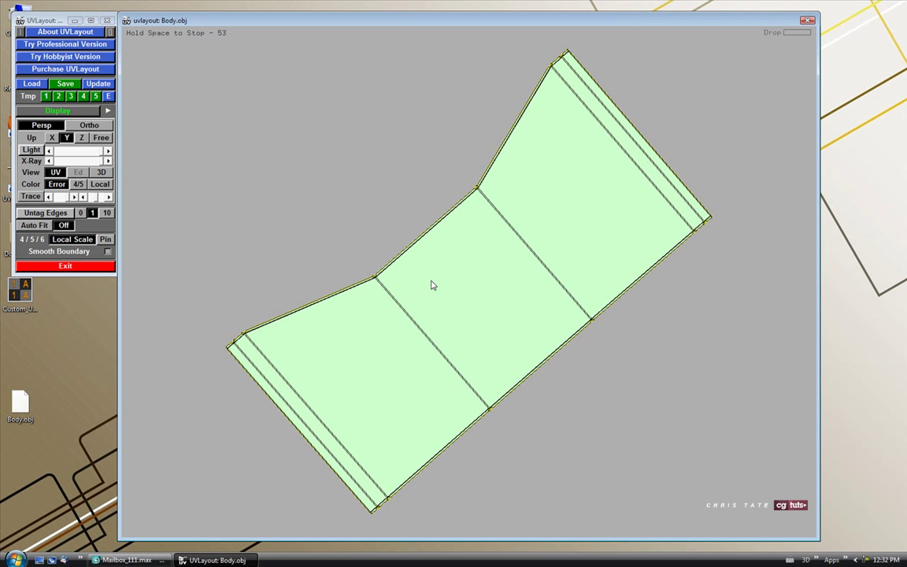
pyautogui.press('space')
# Step: Rotate the flattened body shell until its long straight edge lies horizontal, and auto-fit it into the UV square
pyautogui.moveTo(465, 276); pyautogui.dragTo(490, 282, button='right')
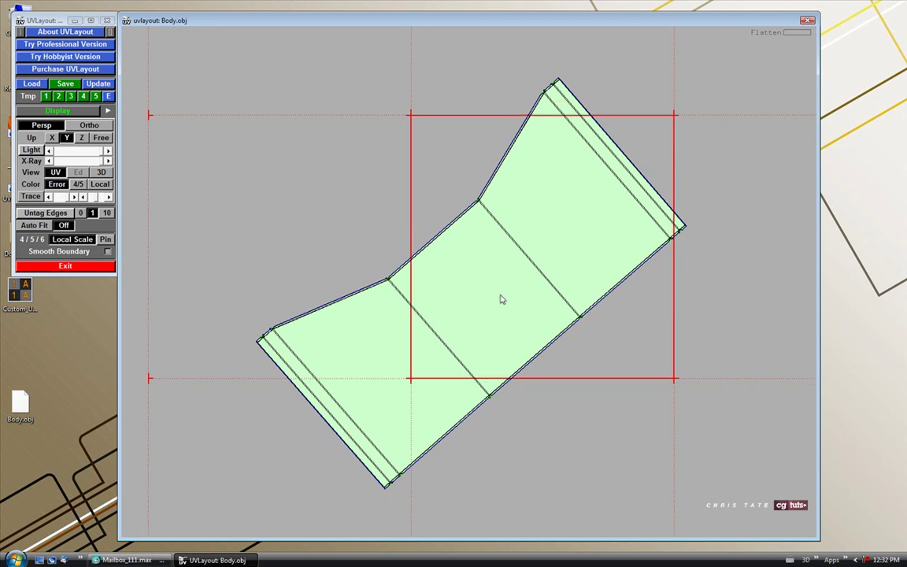
pyautogui.moveTo(503, 298); pyautogui.dragTo(491, 310, button='middle')
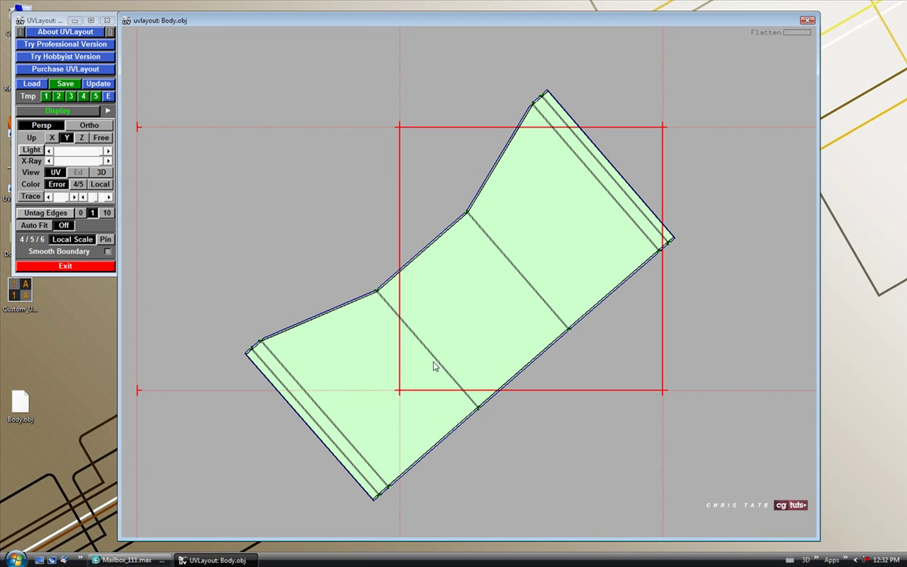
pyautogui.moveTo(435, 359); pyautogui.dragTo(390, 360)
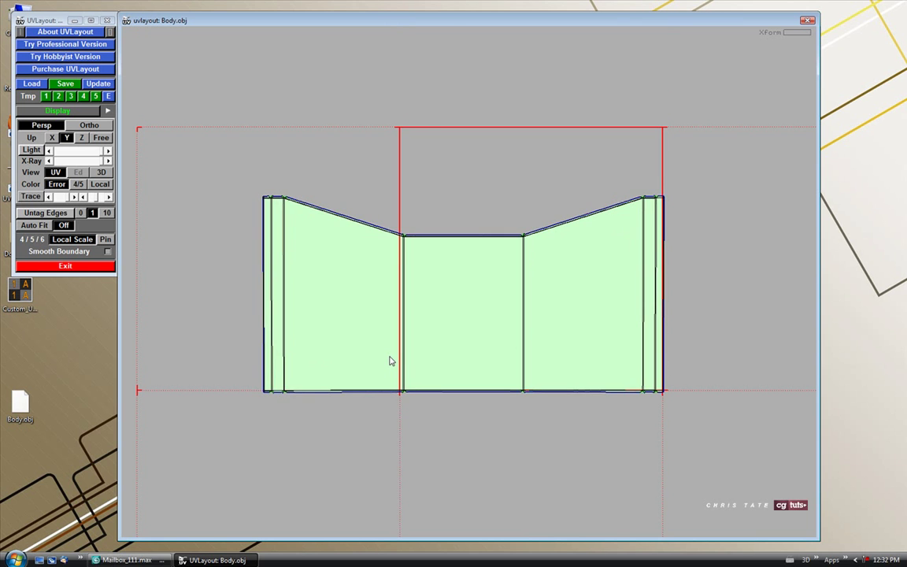
pyautogui.click(35, 227)
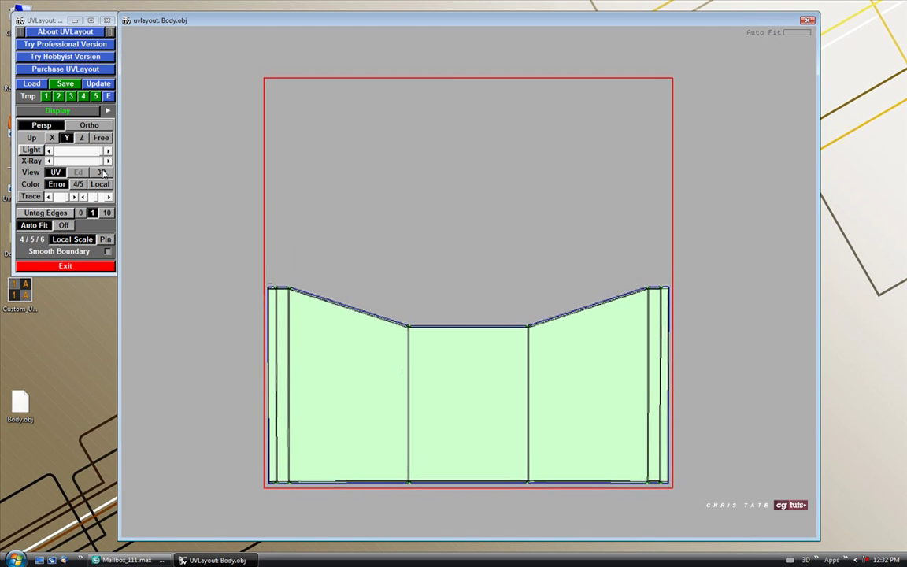
# Step: Show the body in the 3D view with the numbered checker texture and examine it for distortion
pyautogui.click(101, 173)
pyautogui.moveTo(310, 253); pyautogui.dragTo(486, 233)
pyautogui.press('t')
pyautogui.press('t')
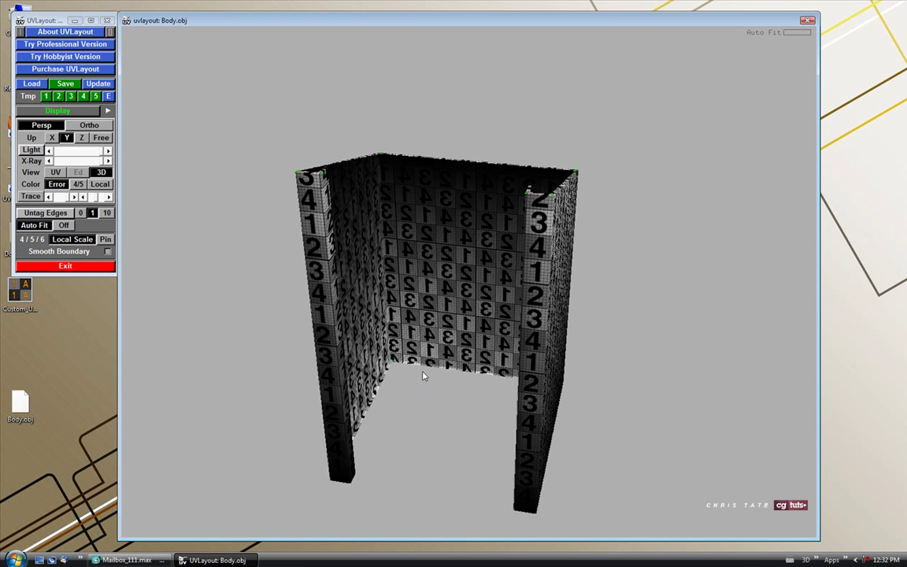
pyautogui.moveTo(444, 266); pyautogui.dragTo(486, 320)
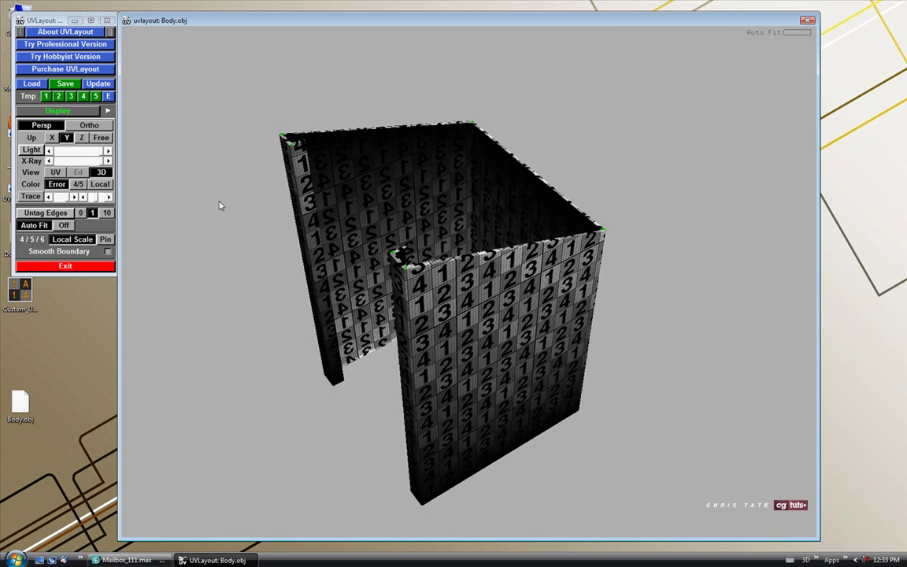
# Step: Save the unwrapped body on the Desktop as BodyH.obj and exit UVLayout
pyautogui.click(65, 83)
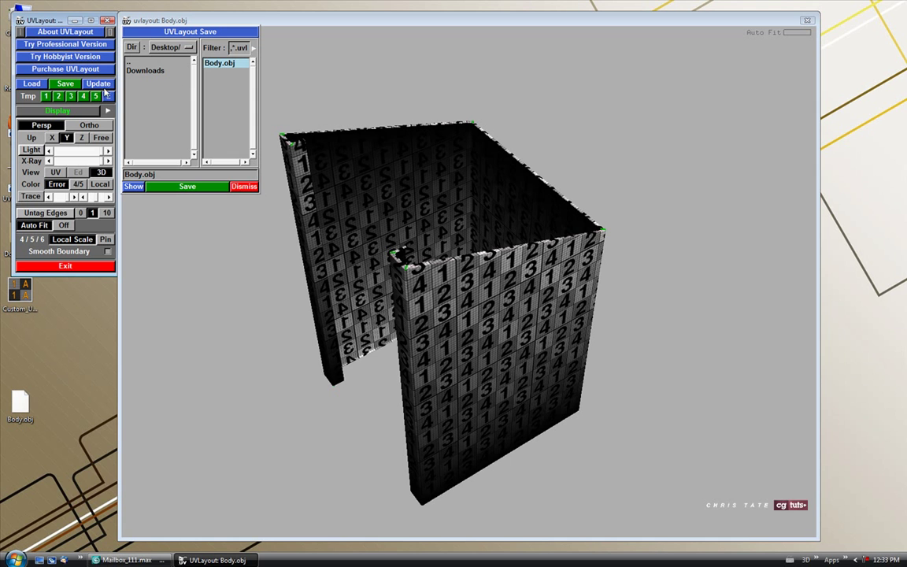
pyautogui.click(143, 177)
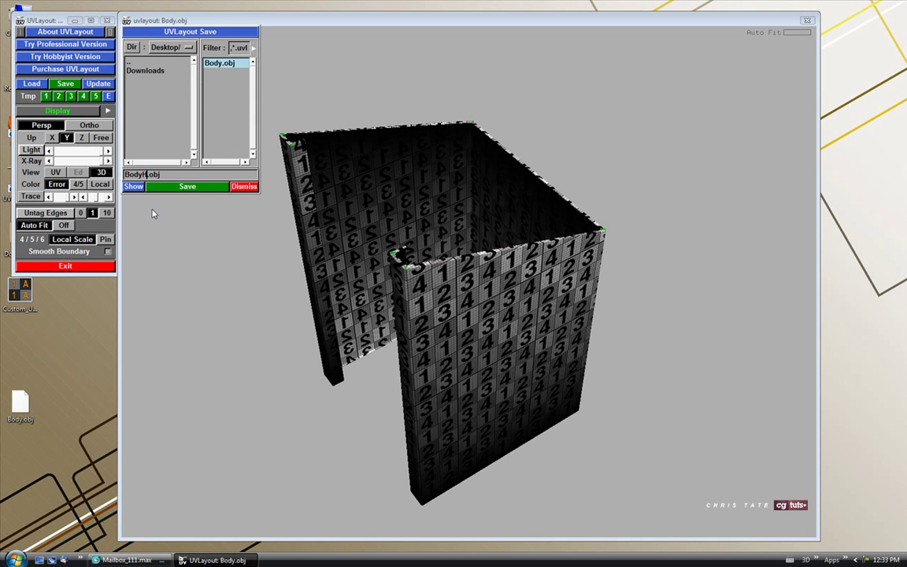
pyautogui.click(191, 187)
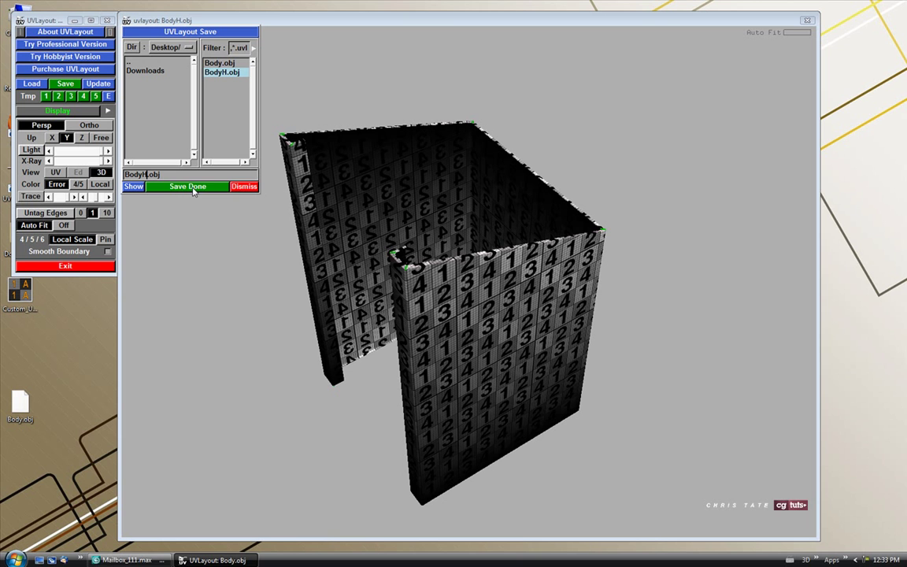
pyautogui.click(236, 188)
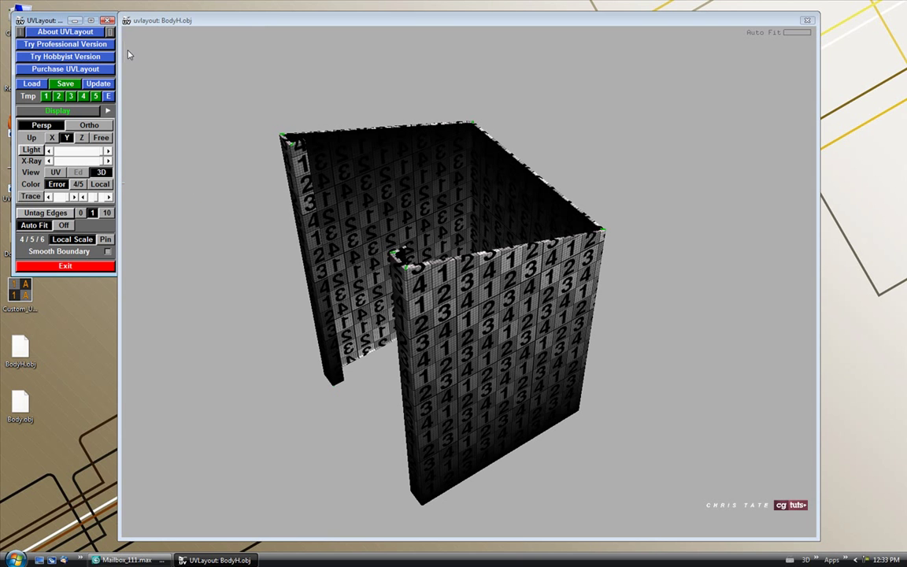
pyautogui.click(104, 21)
pyautogui.click(48, 167)
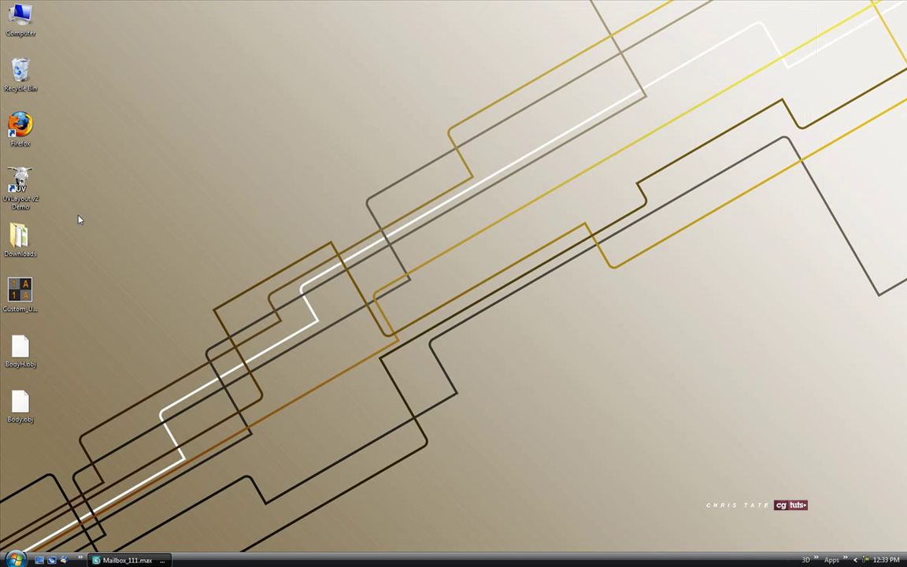
# Step: Move the original Body.obj to the Recycle Bin, and delete the old body object from the mailbox scene in 3ds Max
pyautogui.moveTo(20, 404); pyautogui.dragTo(24, 73)
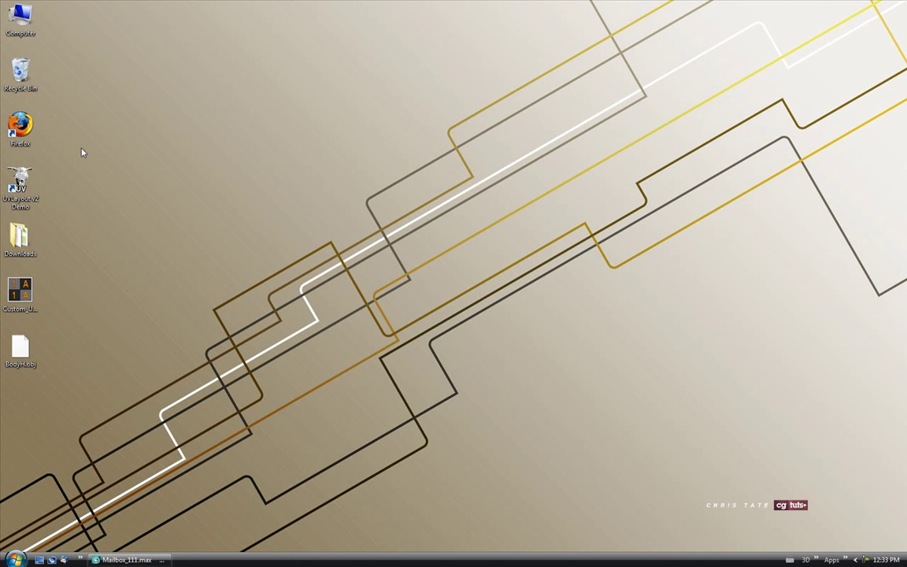
pyautogui.click(125, 560)
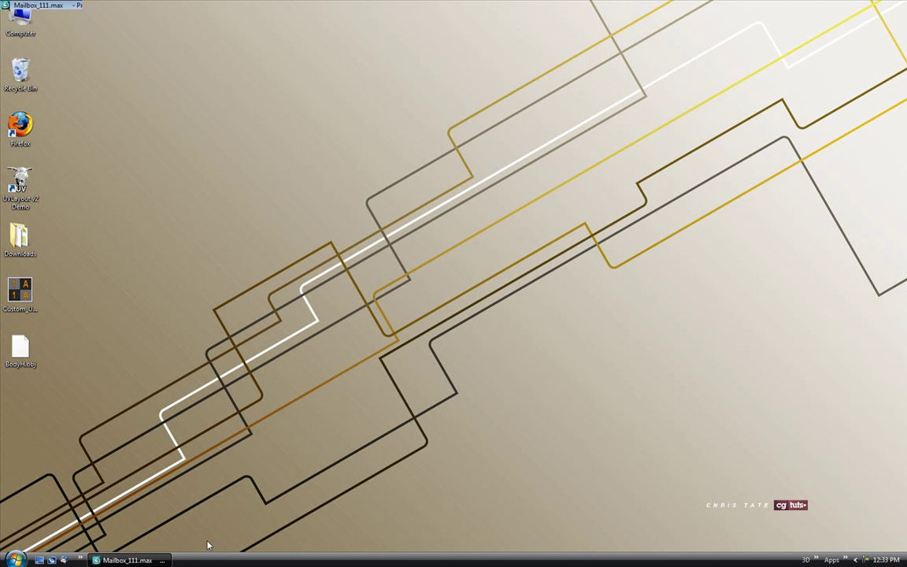
pyautogui.press('Delete')
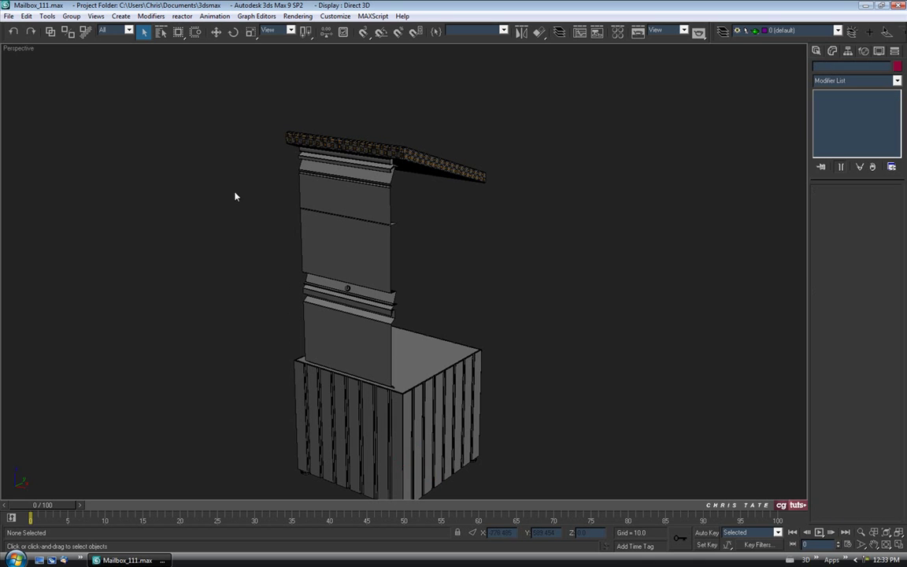
# Step: Import BodyH.obj from the Desktop as a single object with texture coordinates
pyautogui.click(8, 16)
pyautogui.click(30, 249)
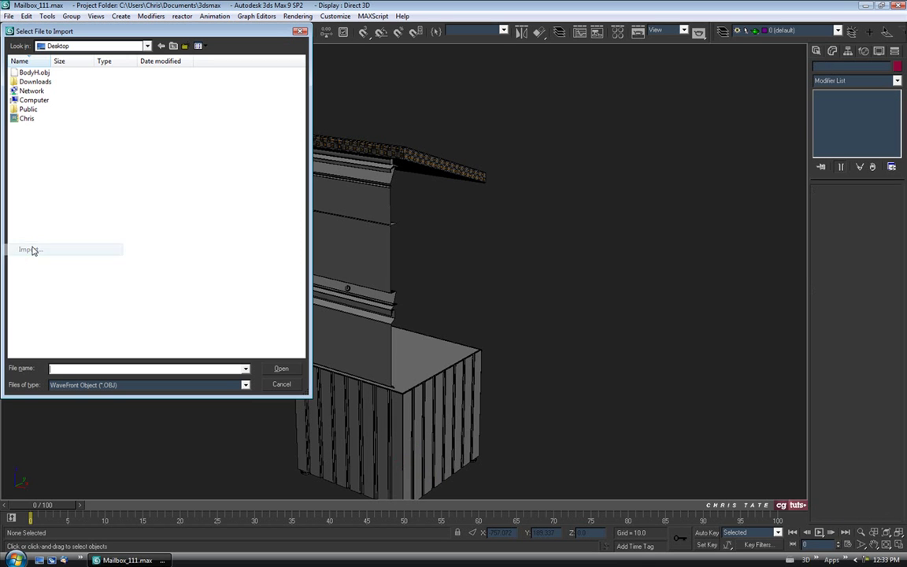
pyautogui.click(34, 73)
pyautogui.click(282, 368)
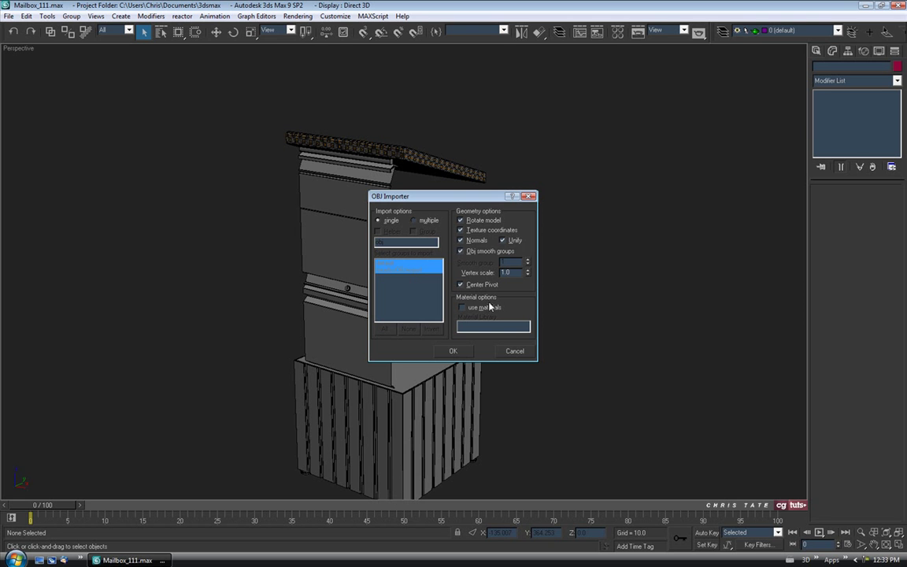
pyautogui.click(454, 352)
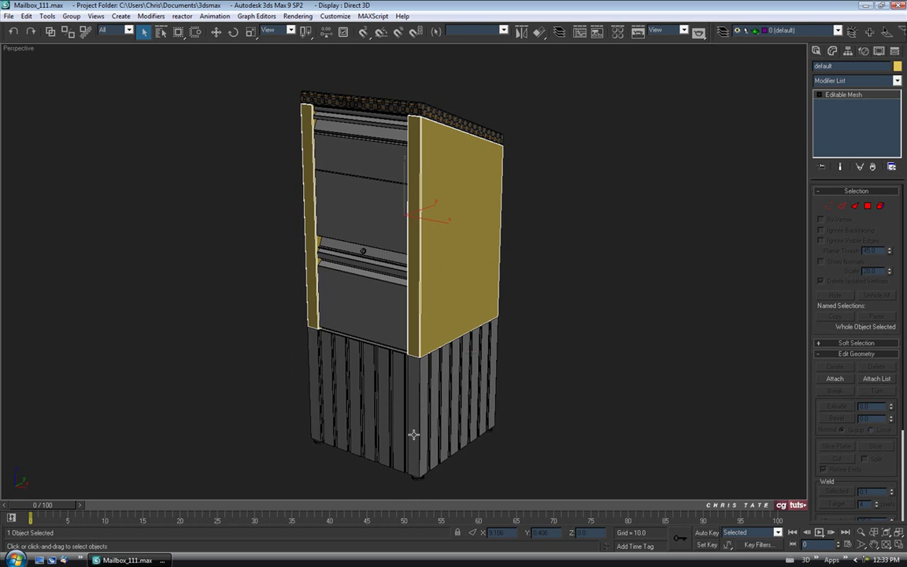
# Step: Rename the imported object Body and convert it to an Editable Poly
pyautogui.scroll(3, 441, 252)
pyautogui.moveTo(457, 242); pyautogui.dragTo(444, 282, button='middle')
pyautogui.doubleClick(828, 66)
pyautogui.write('Body')
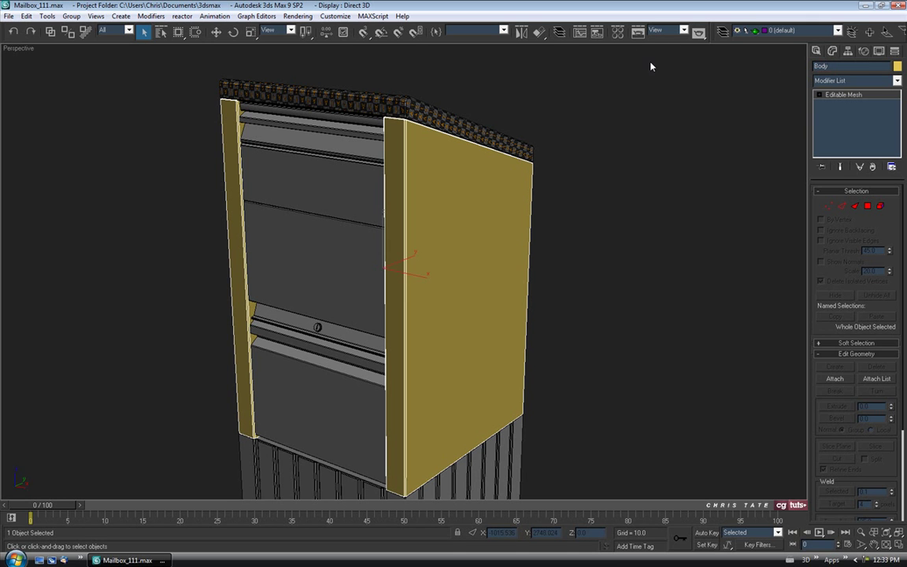
pyautogui.moveTo(455, 224); pyautogui.dragTo(457, 211, button='middle')
pyautogui.rightClick(457, 212)
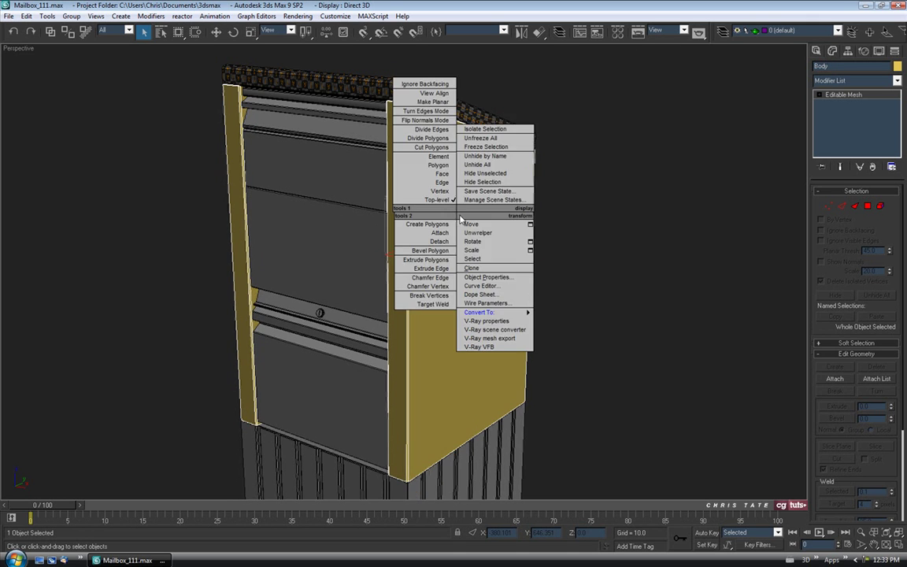
pyautogui.moveTo(497, 312)
pyautogui.click(555, 319)
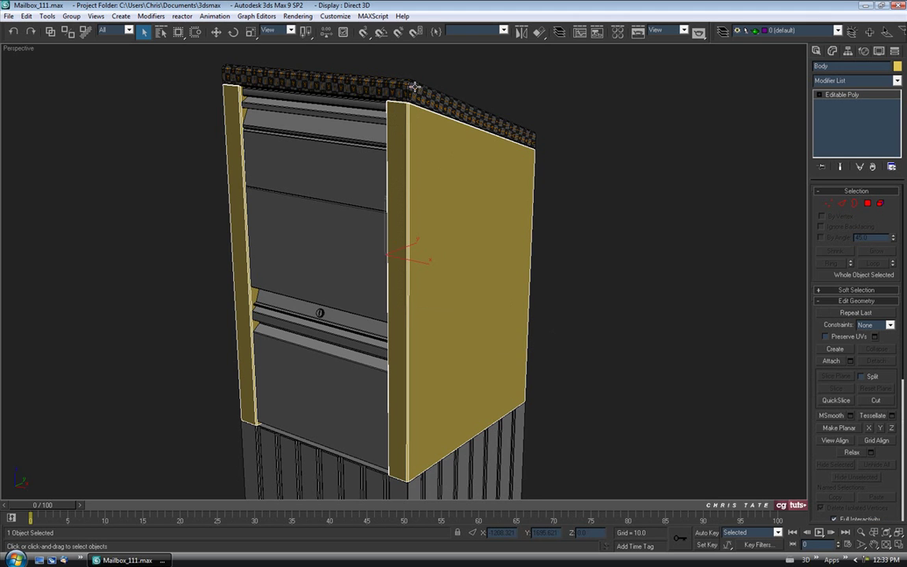
# Step: Set the body's object color to black and assign it the A/1 checker material used on the top cover
pyautogui.moveTo(462, 250); pyautogui.dragTo(464, 260, button='middle')
pyautogui.click(897, 66)
pyautogui.click(536, 304)
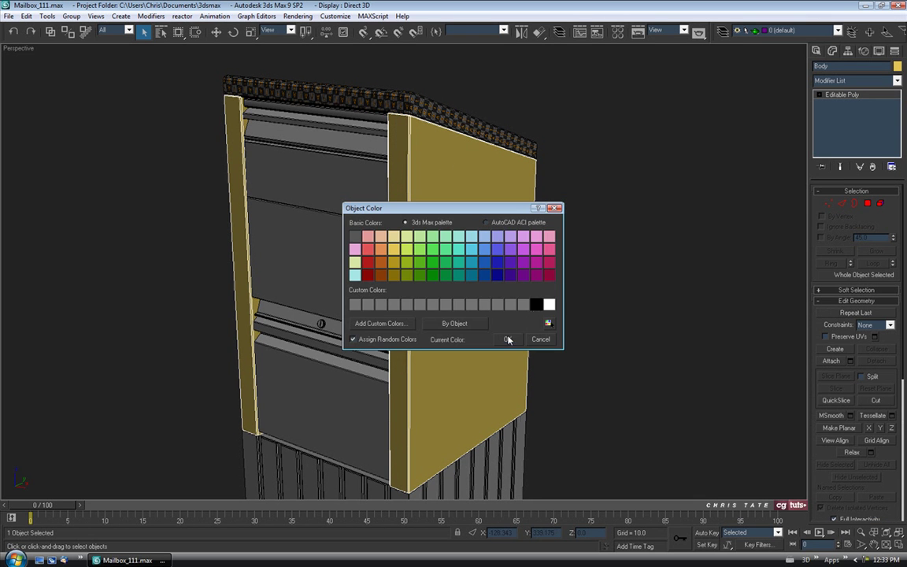
pyautogui.click(507, 339)
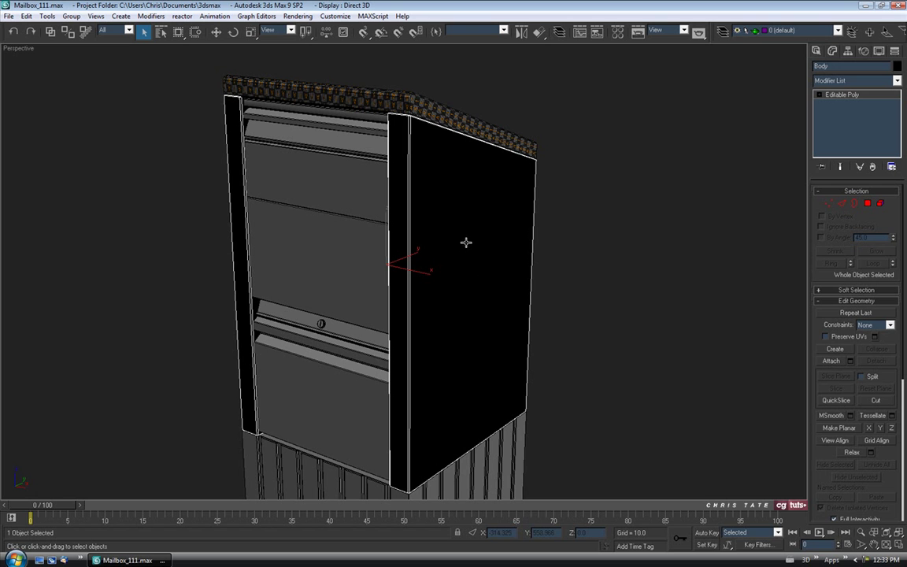
pyautogui.press('m')
pyautogui.moveTo(153, 106); pyautogui.dragTo(480, 205)
pyautogui.click(201, 63)
pyautogui.keyDown('alt'); pyautogui.moveTo(377, 238); pyautogui.dragTo(241, 299, button='middle'); pyautogui.keyUp('alt')
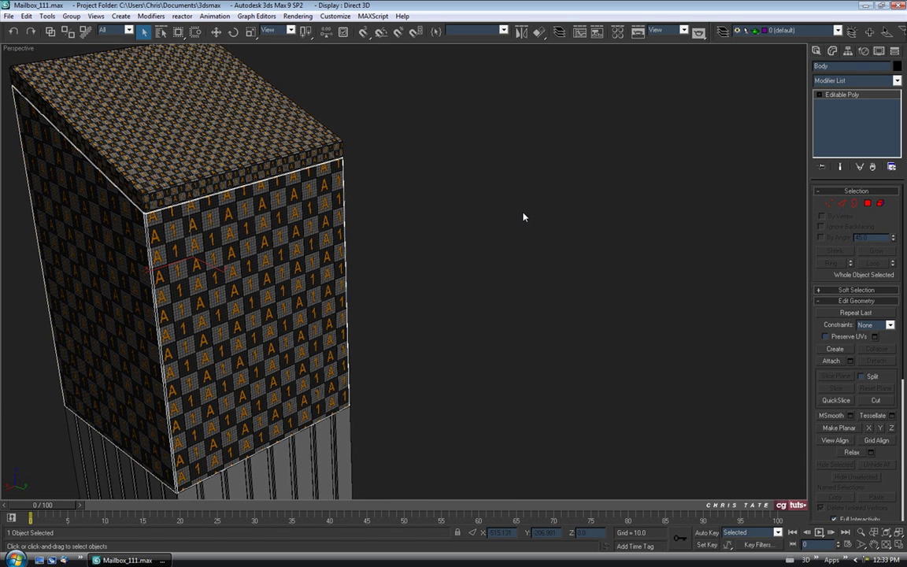
# Step: Add an Unwrap UVW modifier to the body and open its UV editor beside the model
pyautogui.click(898, 81)
pyautogui.scroll(-15, 866, 354)
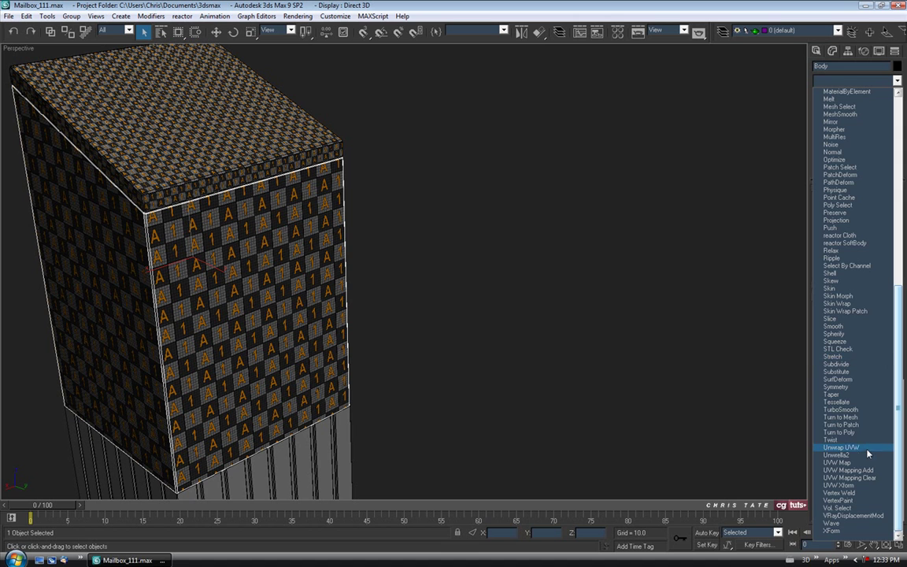
pyautogui.click(866, 448)
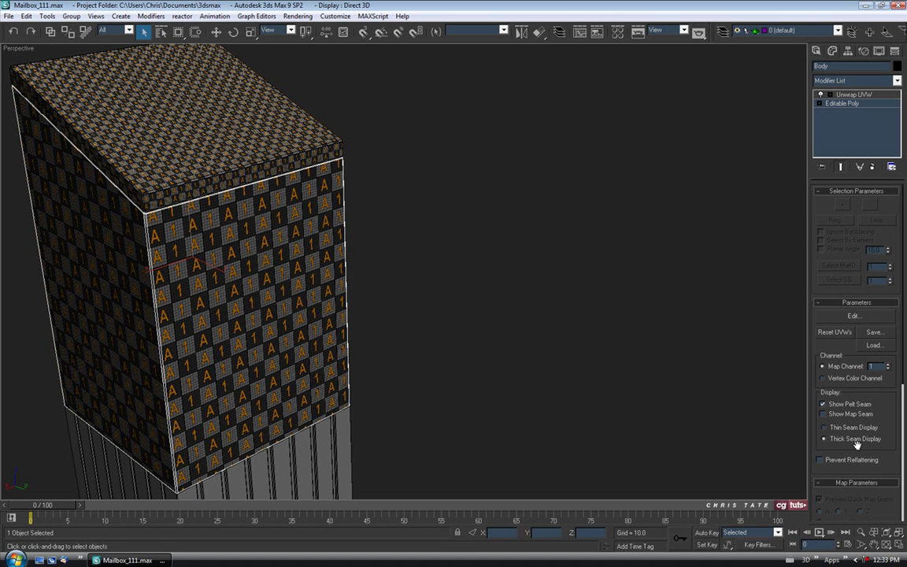
pyautogui.click(855, 317)
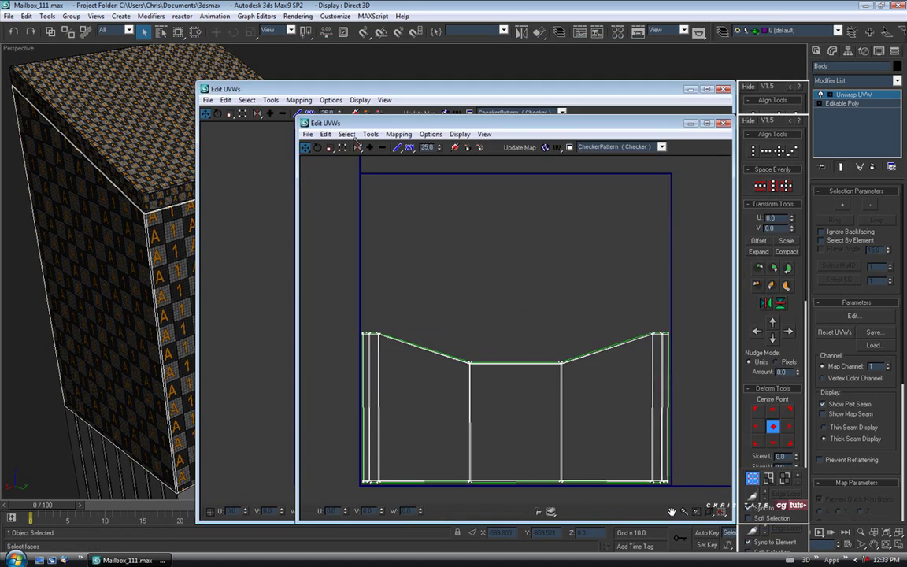
pyautogui.moveTo(486, 163); pyautogui.dragTo(459, 59)
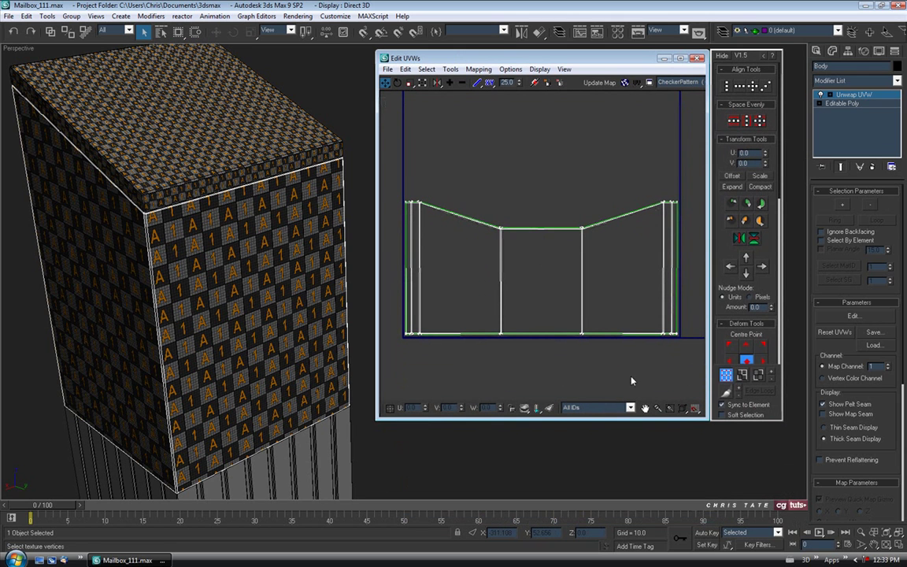
# Step: Select the whole body UV shell and relax it by face angles with 257 iterations and an amount of 1.0
pyautogui.click(759, 376)
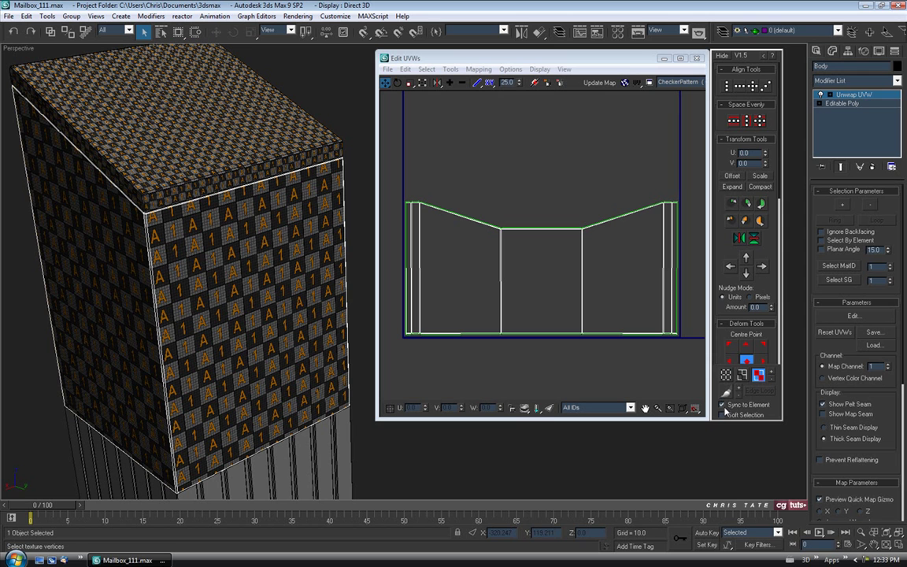
pyautogui.click(544, 281)
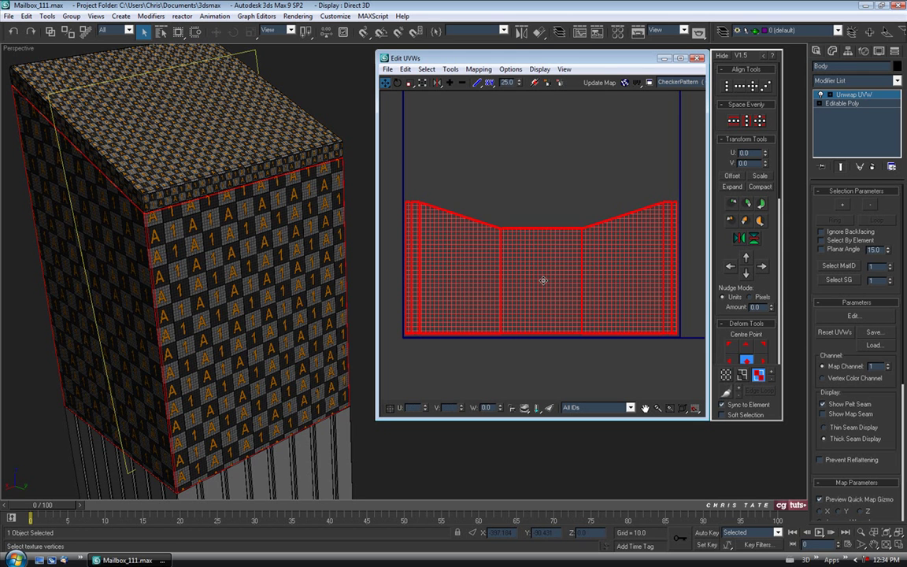
pyautogui.click(450, 69)
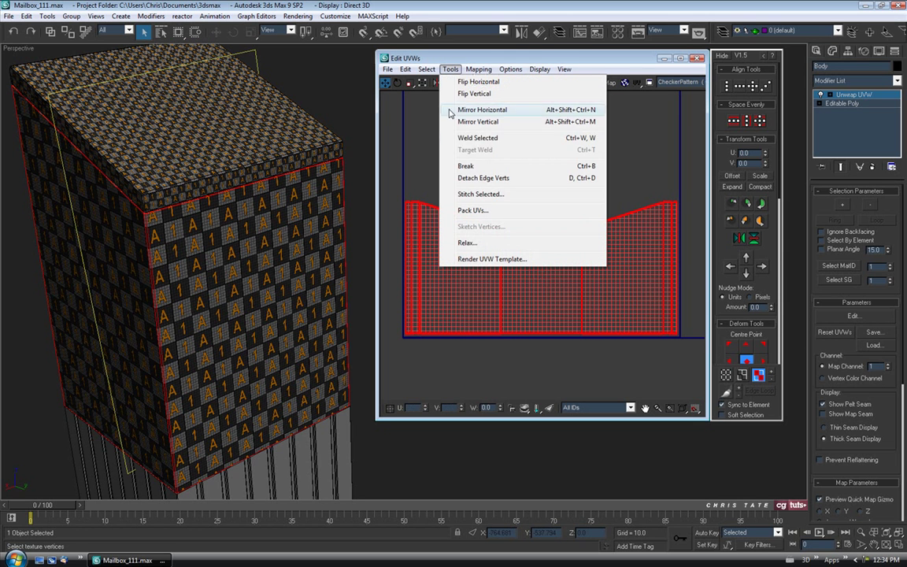
pyautogui.click(459, 241)
pyautogui.click(463, 99)
pyautogui.click(443, 110)
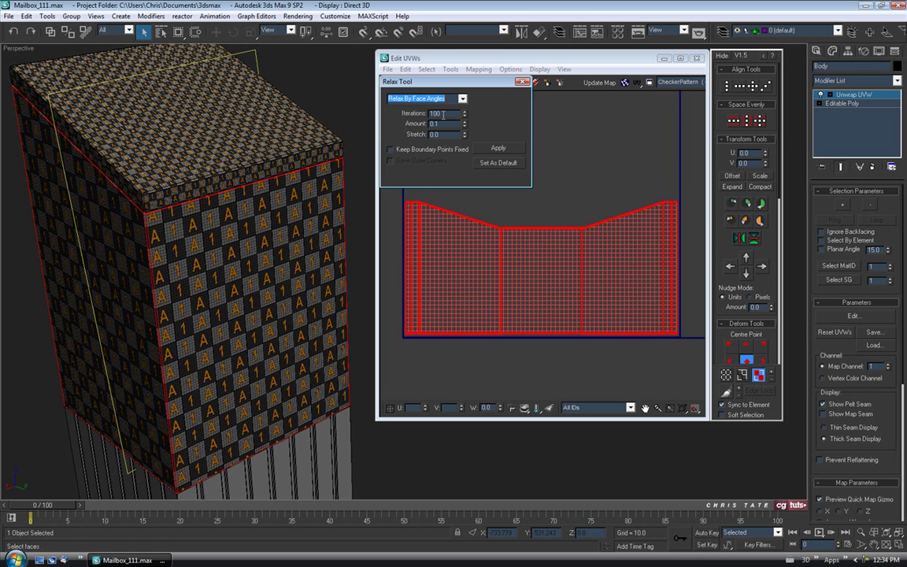
pyautogui.moveTo(466, 125); pyautogui.dragTo(464, 117)
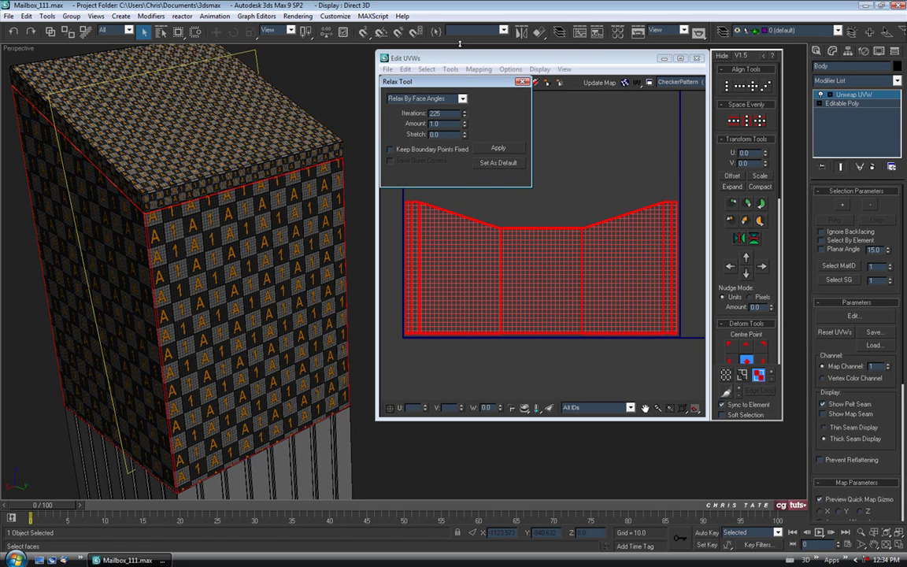
pyautogui.moveTo(460, 43); pyautogui.dragTo(459, 94)
pyautogui.click(497, 149)
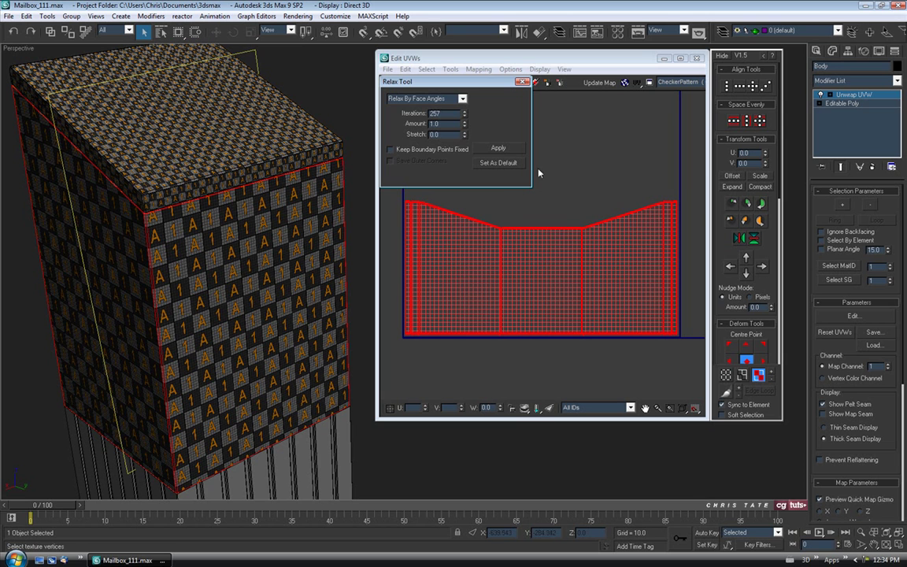
pyautogui.click(522, 82)
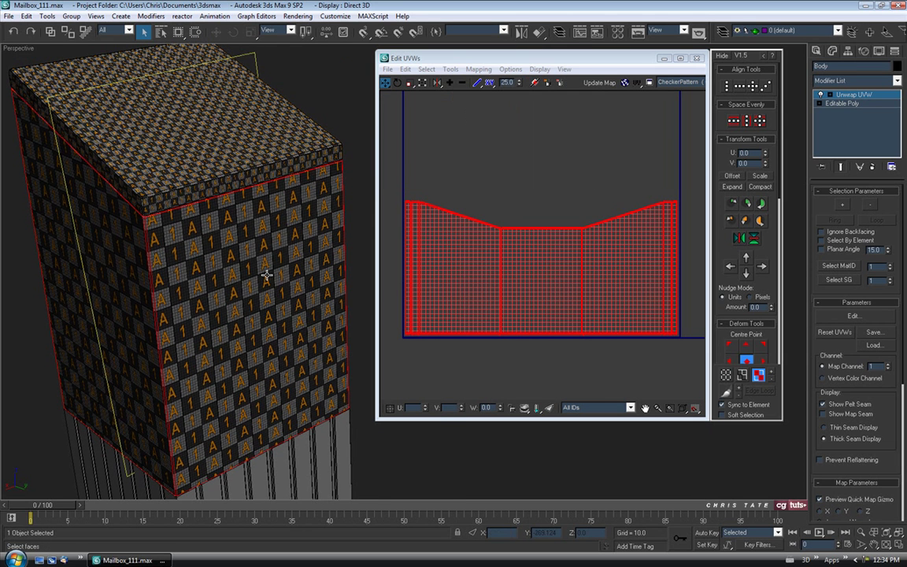
# Step: Compare the checker size on the body with that on the top cover around their shared edge
pyautogui.scroll(3, 165, 269)
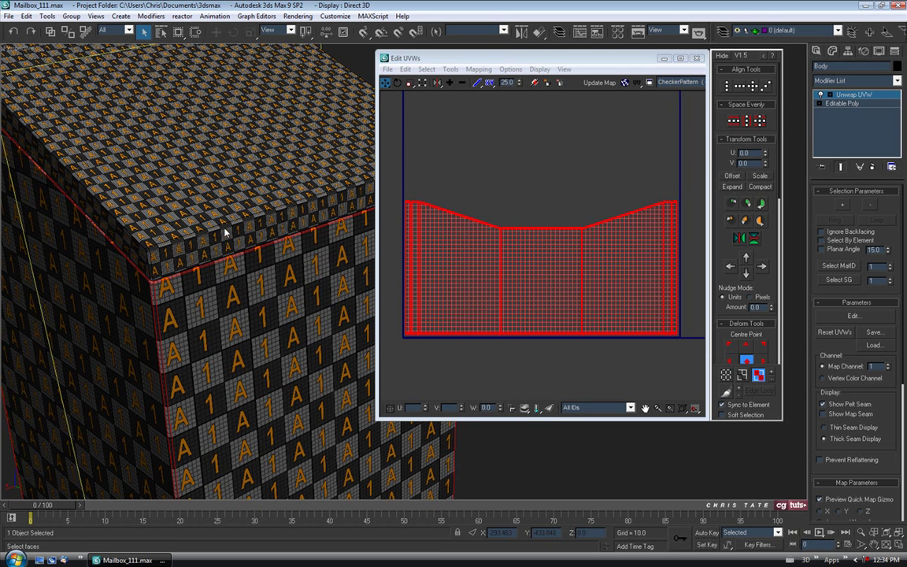
pyautogui.moveTo(233, 328); pyautogui.dragTo(304, 215, button='middle')
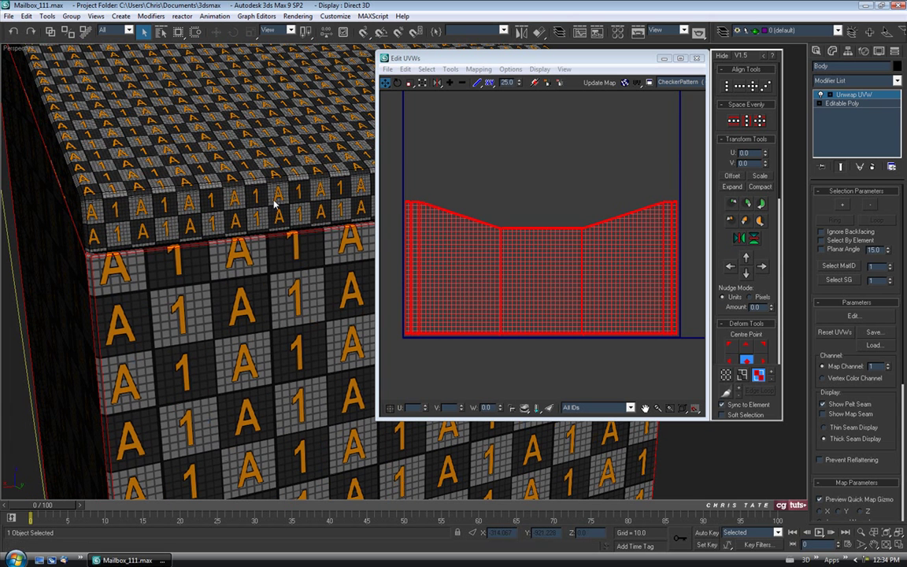
pyautogui.moveTo(407, 258); pyautogui.dragTo(493, 294, button='middle')
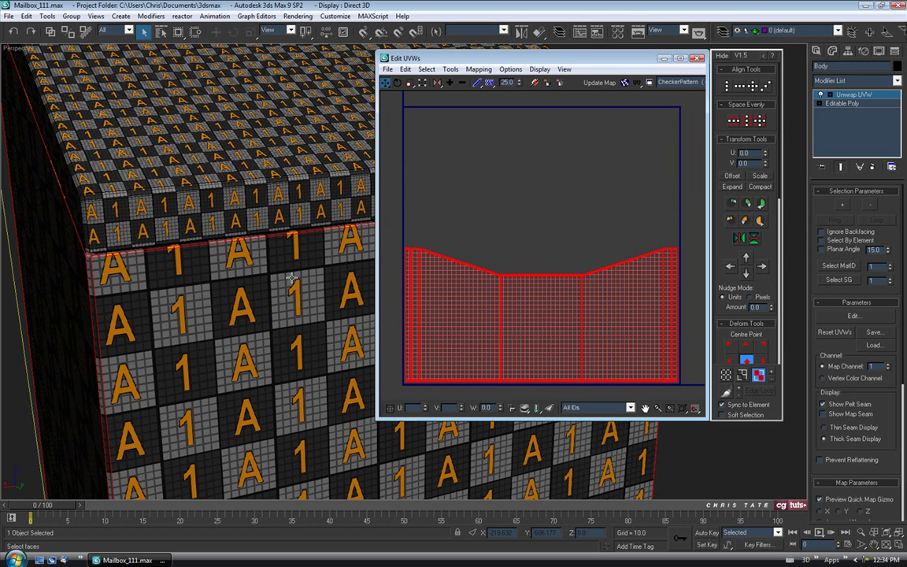
pyautogui.scroll(-5, 287, 349)
pyautogui.moveTo(269, 259); pyautogui.dragTo(149, 193, button='middle')
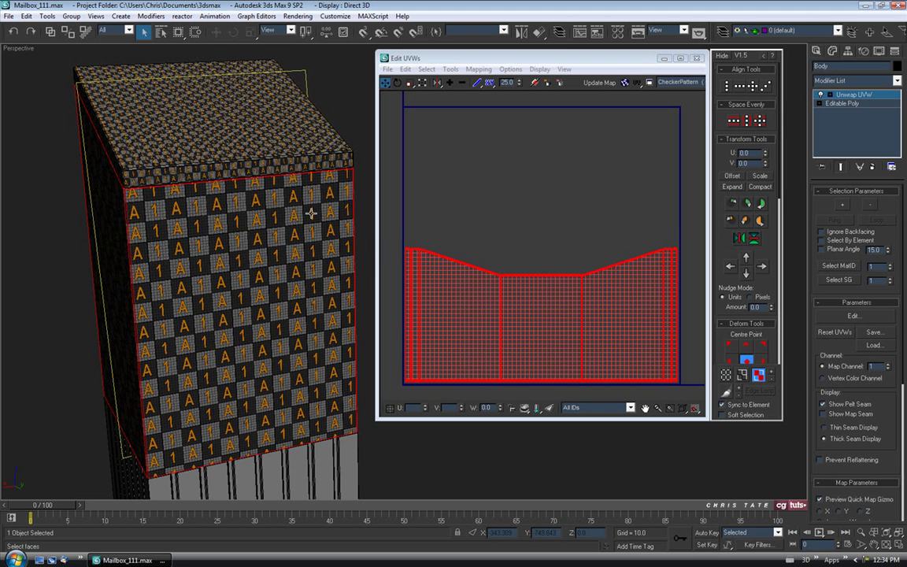
pyautogui.moveTo(460, 260); pyautogui.dragTo(470, 241, button='middle')
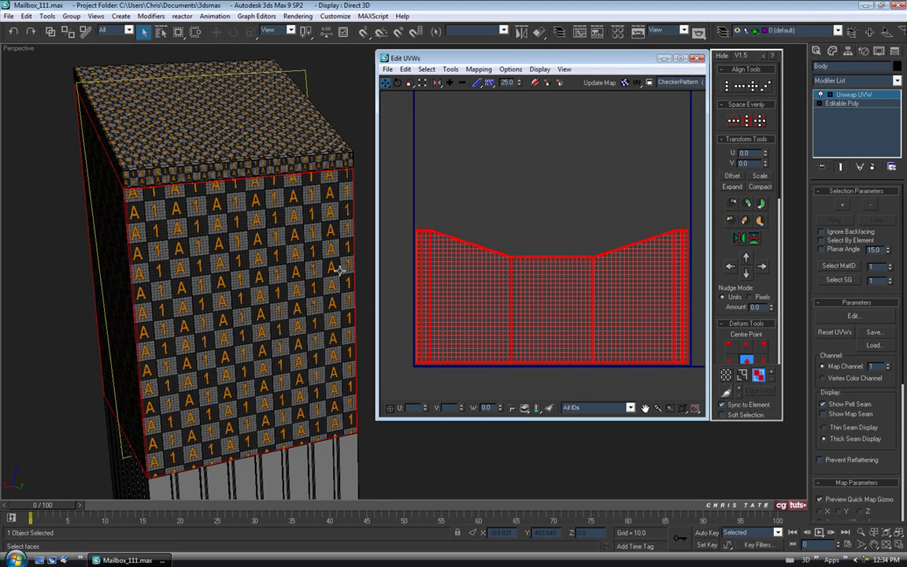
pyautogui.moveTo(205, 224); pyautogui.dragTo(251, 228, button='middle')
pyautogui.moveTo(433, 220); pyautogui.dragTo(433, 229, button='middle')
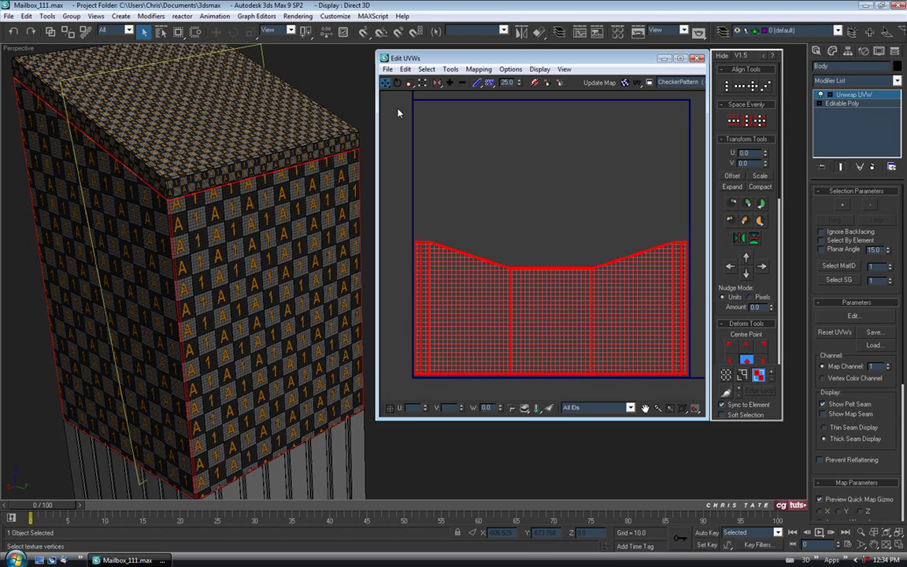
# Step: Scale up the body's UV shell until its checker squares match the size of those on the top cover
pyautogui.click(410, 82)
pyautogui.moveTo(446, 267); pyautogui.dragTo(492, 318)
pyautogui.scroll(6, 188, 249)
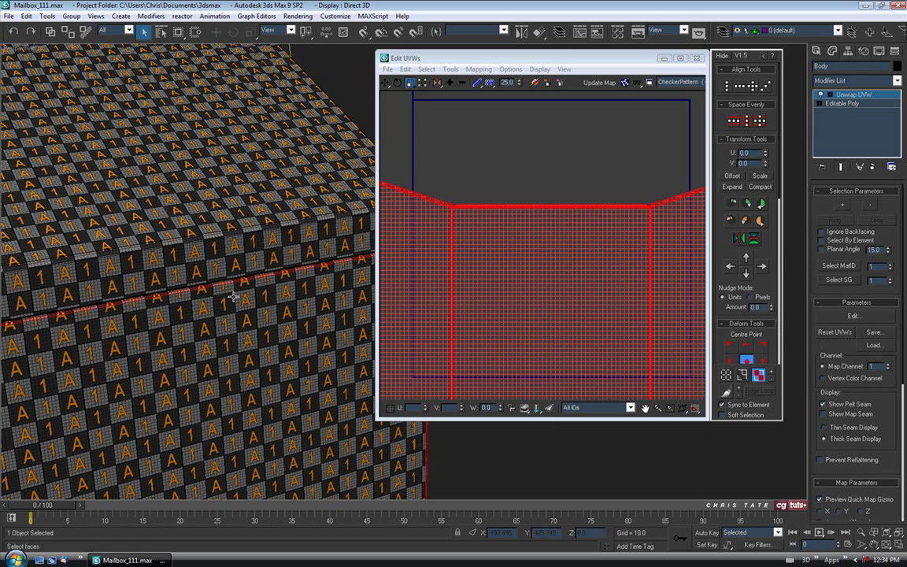
# Step: Check the body's checker size against the top cover along their shared edge and save the scene
pyautogui.moveTo(233, 296); pyautogui.dragTo(174, 217, button='middle')
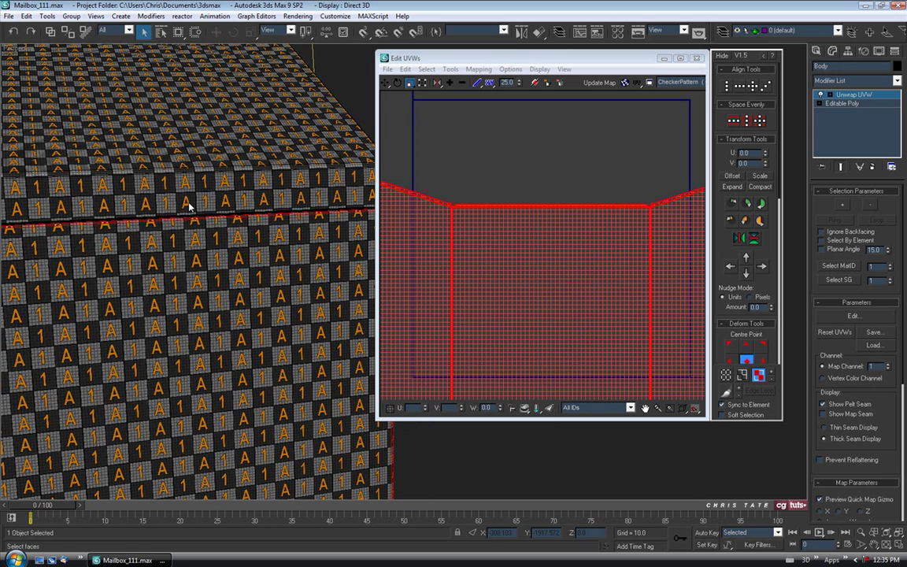
pyautogui.moveTo(478, 281); pyautogui.dragTo(480, 284)
pyautogui.scroll(-4, 481, 284)
pyautogui.moveTo(468, 286); pyautogui.dragTo(544, 329, button='middle')
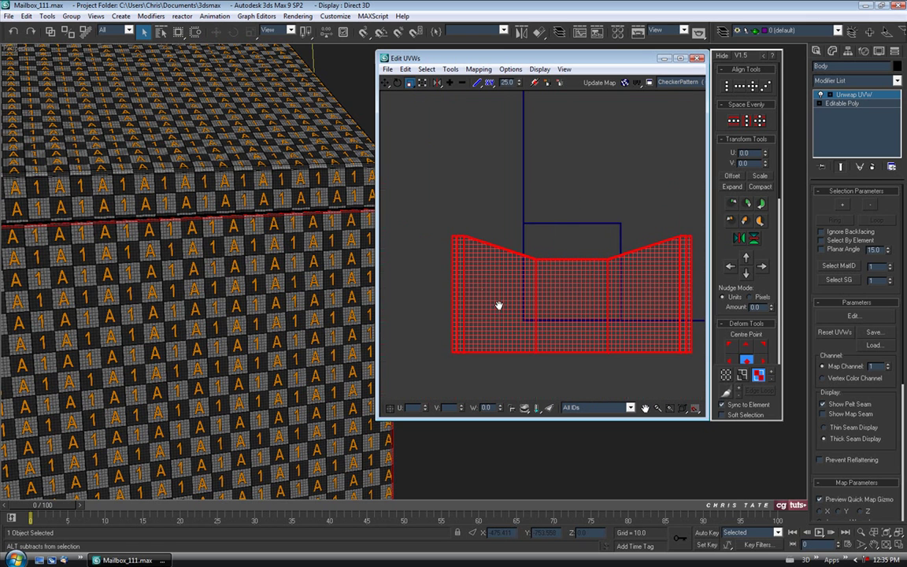
pyautogui.hotkey('ctrl', 's')
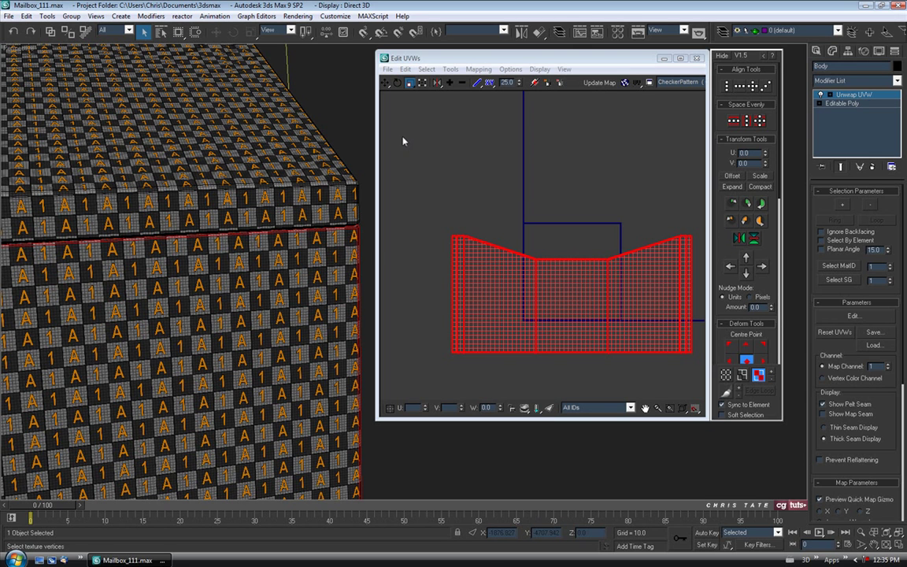
# Step: Move the body's whole UV shell up and to the right, clear of the small UV square, and deselect it
pyautogui.click(387, 83)
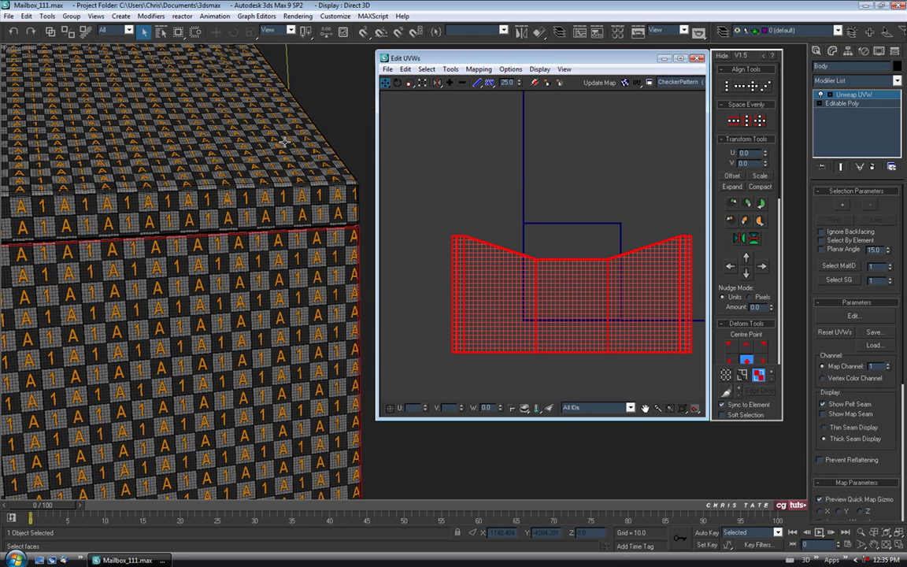
pyautogui.moveTo(584, 300); pyautogui.dragTo(556, 304, button='middle')
pyautogui.moveTo(551, 320); pyautogui.dragTo(632, 142)
pyautogui.moveTo(571, 214); pyautogui.dragTo(482, 276, button='middle')
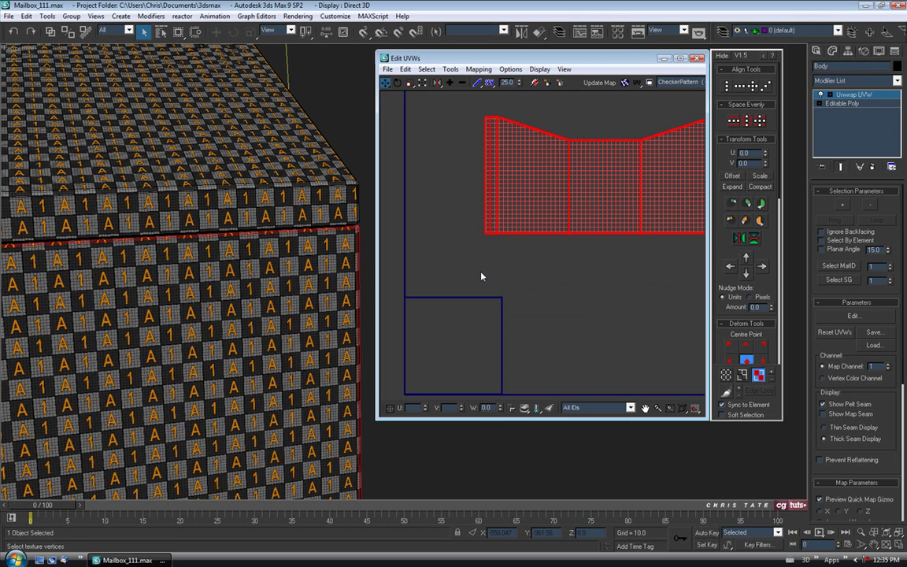
pyautogui.click(483, 271)
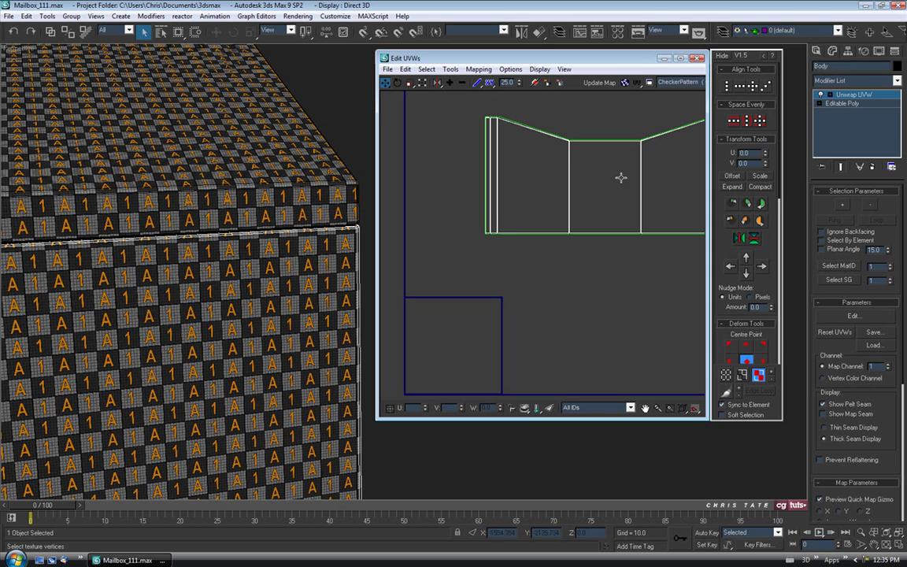
# Step: Close the UV editor and leave the sub-object level of the body's Unwrap UVW modifier
pyautogui.click(696, 59)
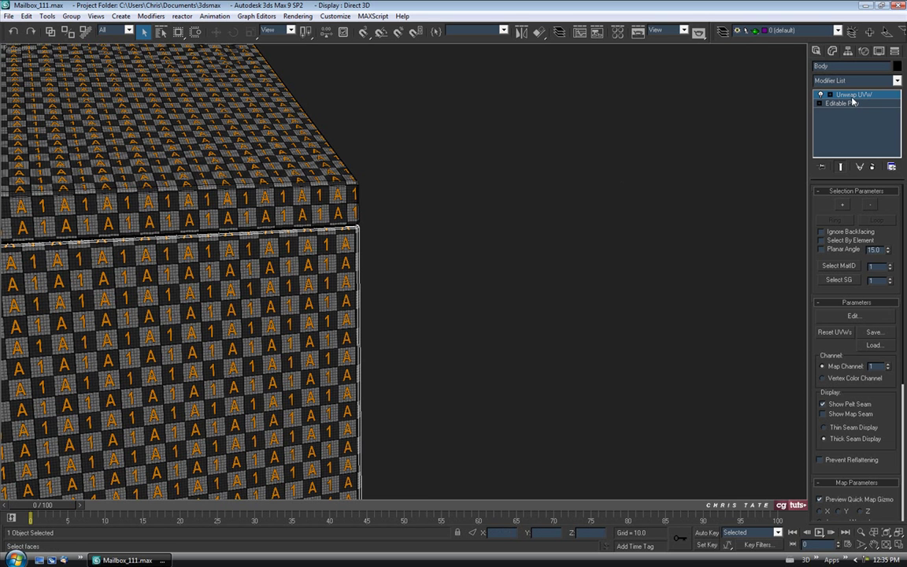
pyautogui.click(853, 98)
pyautogui.scroll(-6, 450, 244)
pyautogui.keyDown('alt'); pyautogui.moveTo(449, 243); pyautogui.dragTo(512, 259, button='middle'); pyautogui.keyUp('alt')
pyautogui.scroll(4, 549, 266)
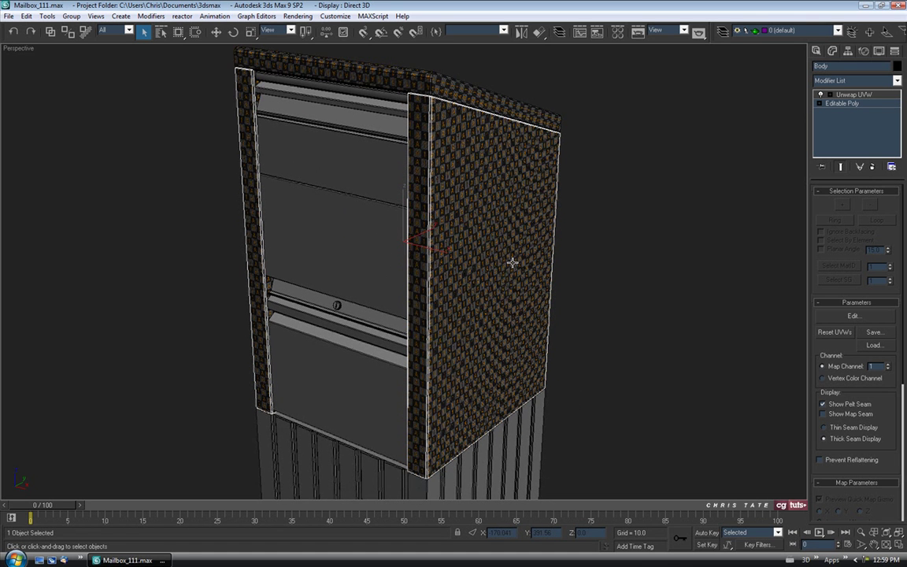
# Step: Save the scene as a new file named Mailbox_Mapping_100
pyautogui.click(8, 16)
pyautogui.click(39, 91)
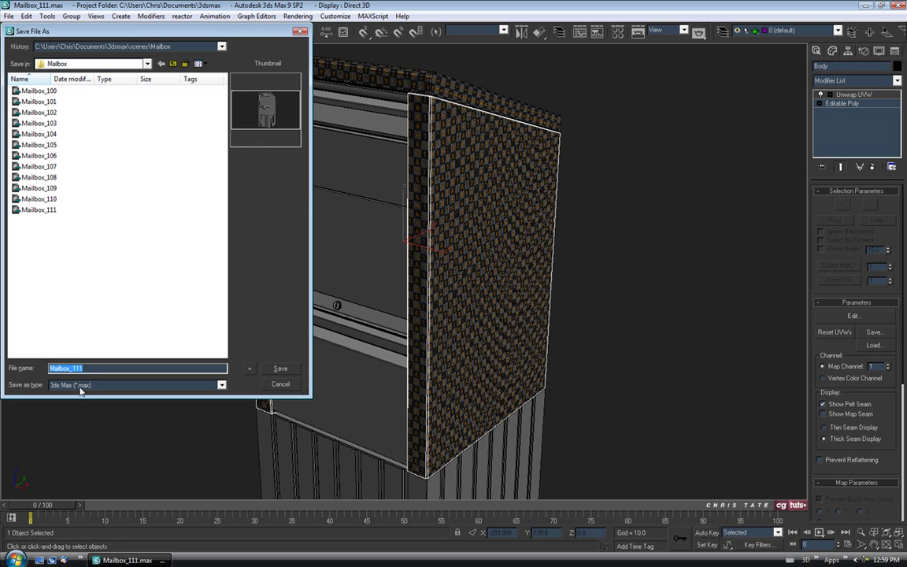
pyautogui.moveTo(73, 369); pyautogui.dragTo(120, 369)
pyautogui.write('Mapping_100')
pyautogui.click(277, 368)
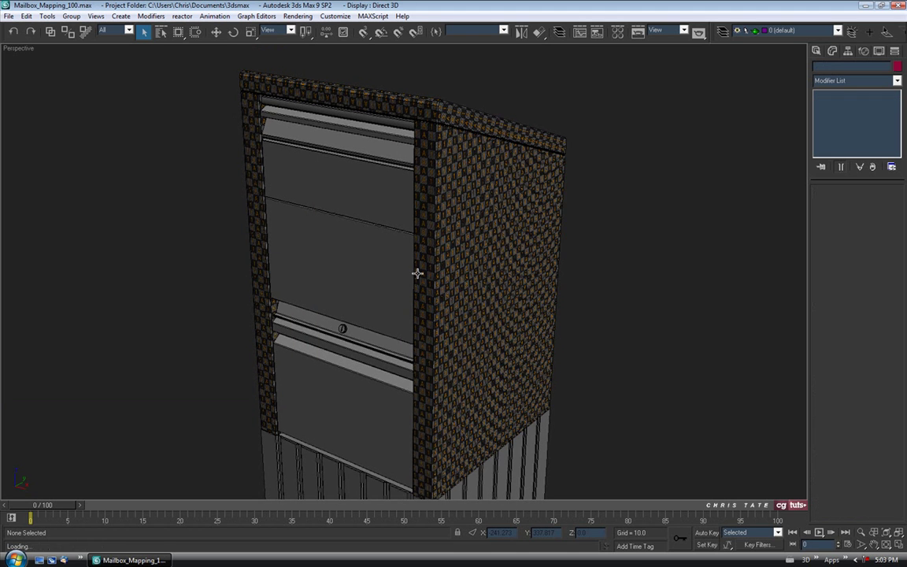
# Step: Select the mailbox's top door and assign the checker material 03 - Default to it
pyautogui.keyDown('alt'); pyautogui.moveTo(407, 283); pyautogui.dragTo(381, 331, button='middle'); pyautogui.keyUp('alt')
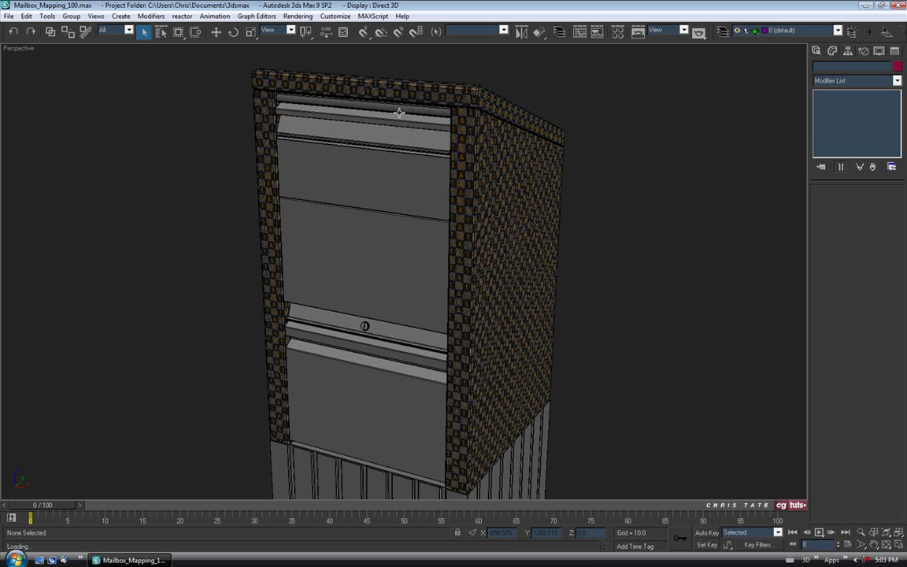
pyautogui.keyDown('alt'); pyautogui.moveTo(379, 263); pyautogui.dragTo(314, 245, button='middle'); pyautogui.keyUp('alt')
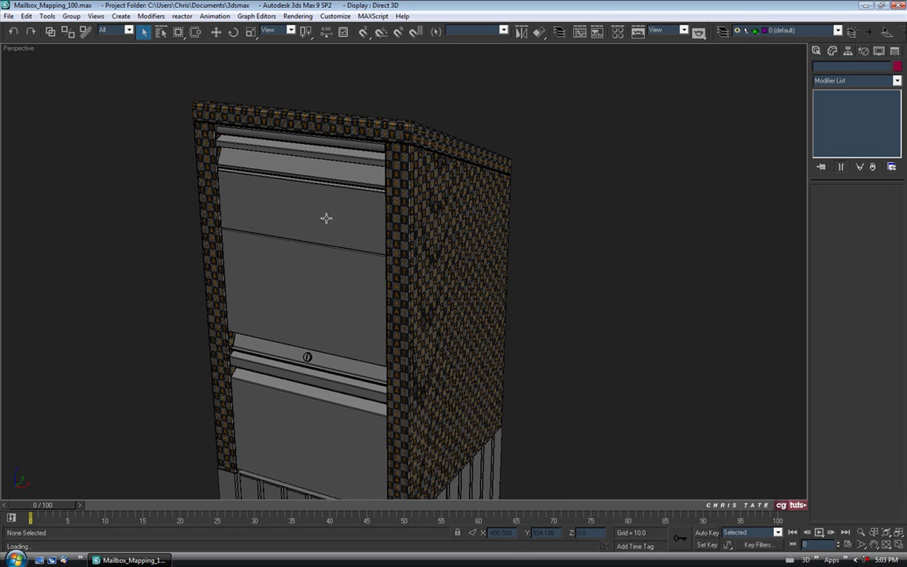
pyautogui.keyDown('alt'); pyautogui.moveTo(332, 211); pyautogui.dragTo(220, 225, button='middle'); pyautogui.keyUp('alt')
pyautogui.click(204, 160)
pyautogui.press('m')
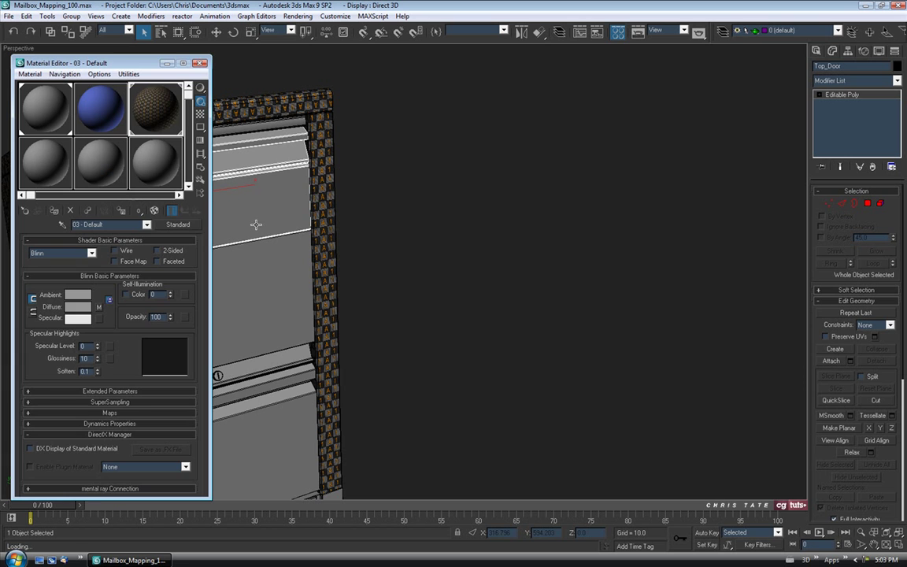
pyautogui.moveTo(139, 97); pyautogui.dragTo(243, 182)
pyautogui.click(201, 63)
pyautogui.scroll(5, 223, 189)
pyautogui.moveTo(223, 190); pyautogui.dragTo(273, 236, button='middle')
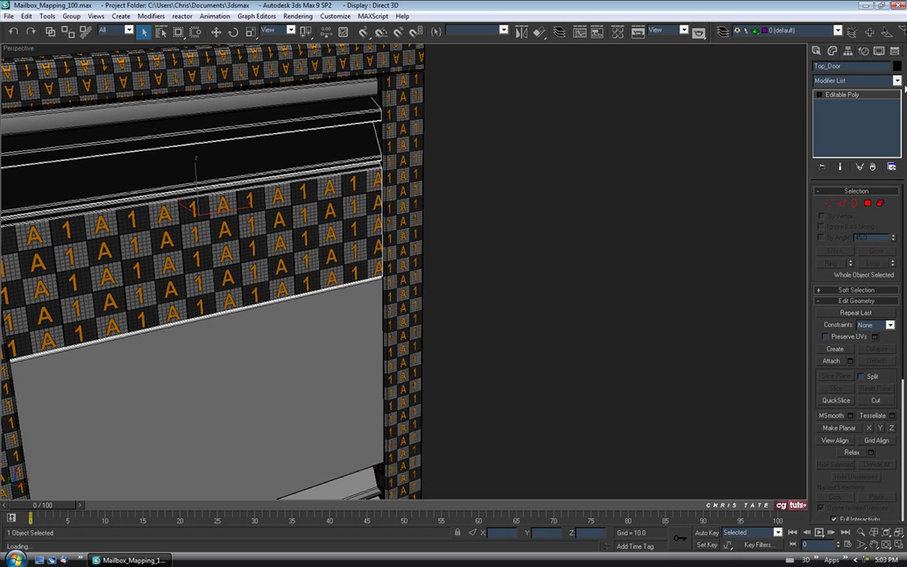
# Step: Add an Unwrap UVW modifier to the top door and open its UV editor beside the checkered model
pyautogui.click(896, 80)
pyautogui.scroll(-10, 874, 392)
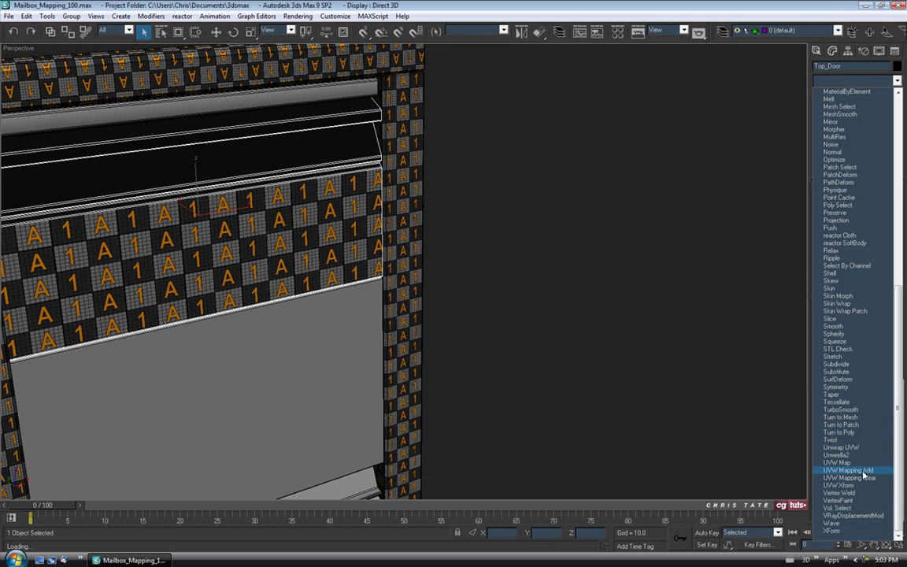
pyautogui.click(841, 447)
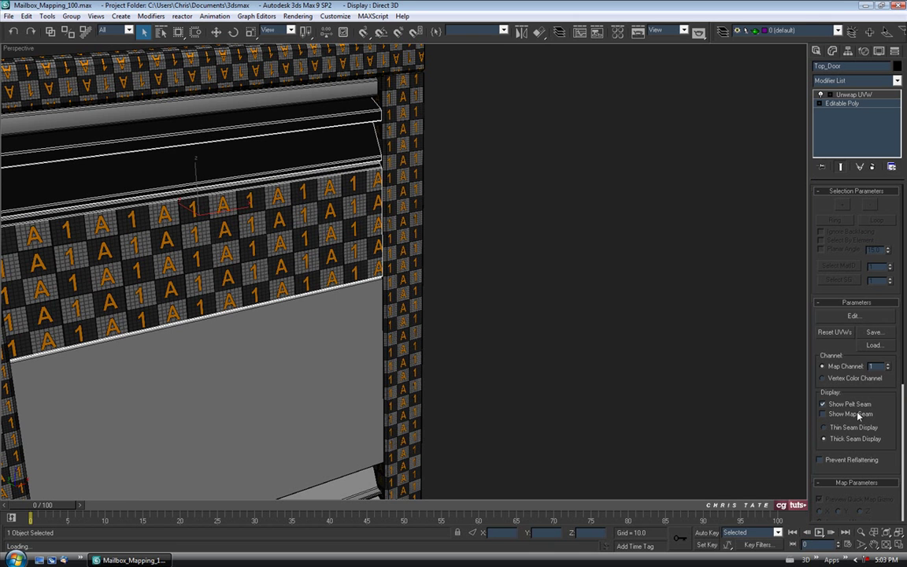
pyautogui.click(871, 317)
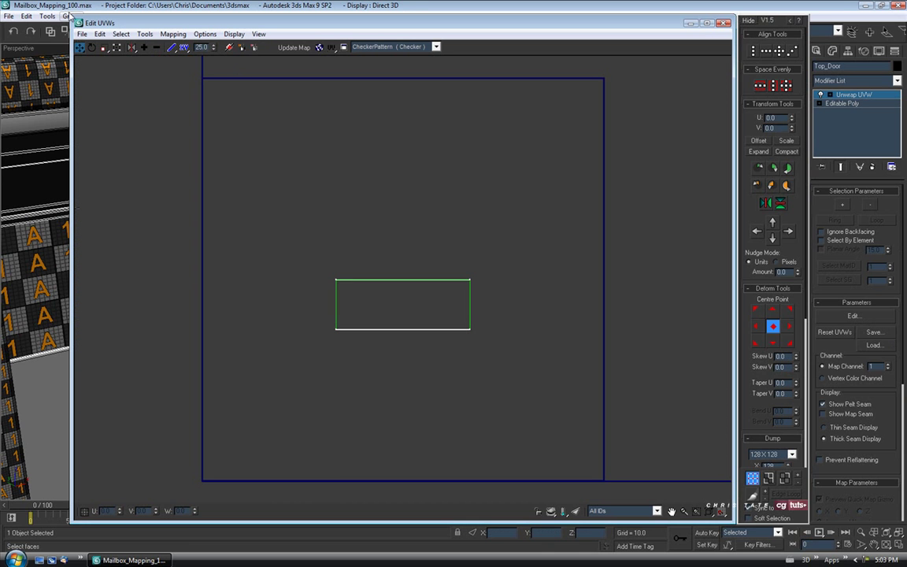
pyautogui.moveTo(73, 18); pyautogui.dragTo(328, 95)
pyautogui.moveTo(490, 307); pyautogui.dragTo(485, 307, button='middle')
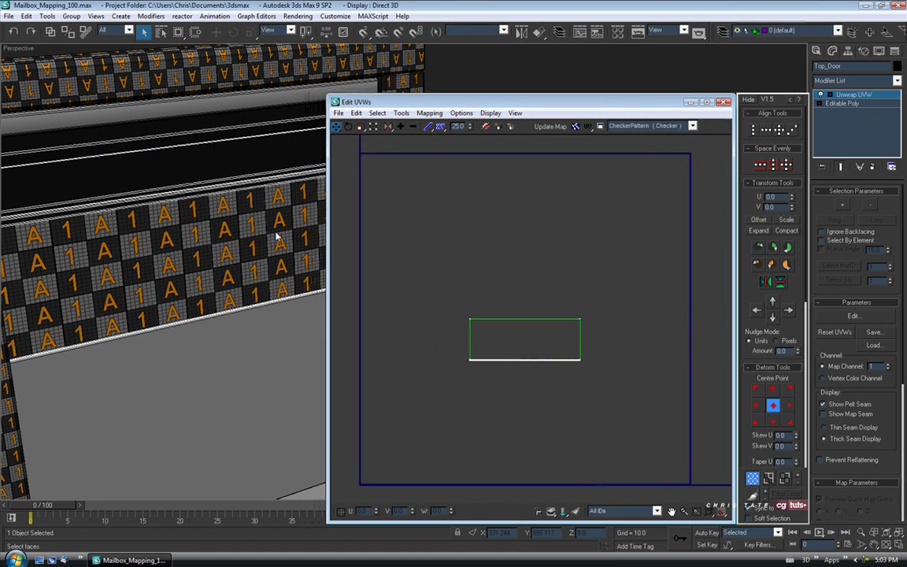
pyautogui.moveTo(529, 308); pyautogui.dragTo(528, 305, button='middle')
# Step: Select the top door's UV faces and open the Flatten Mapping settings for them
pyautogui.click(786, 479)
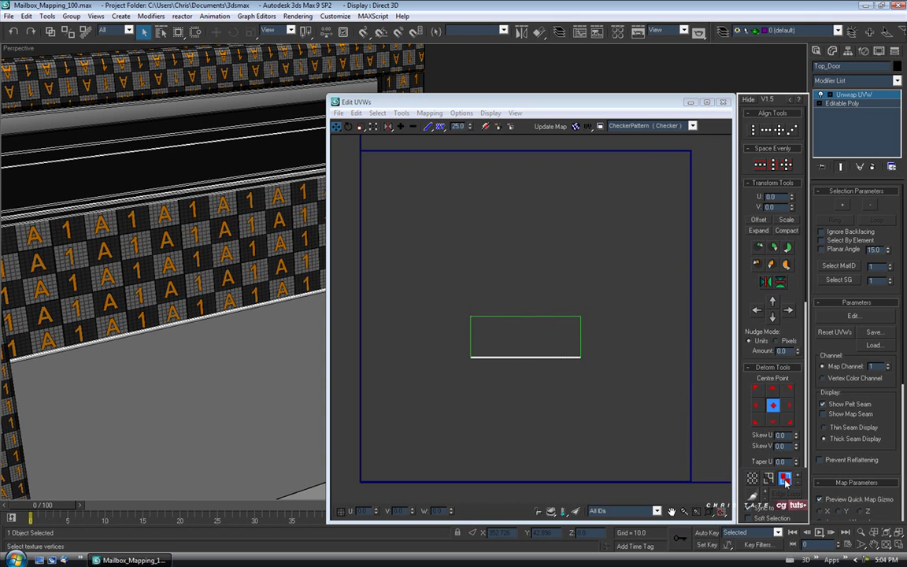
pyautogui.click(539, 354)
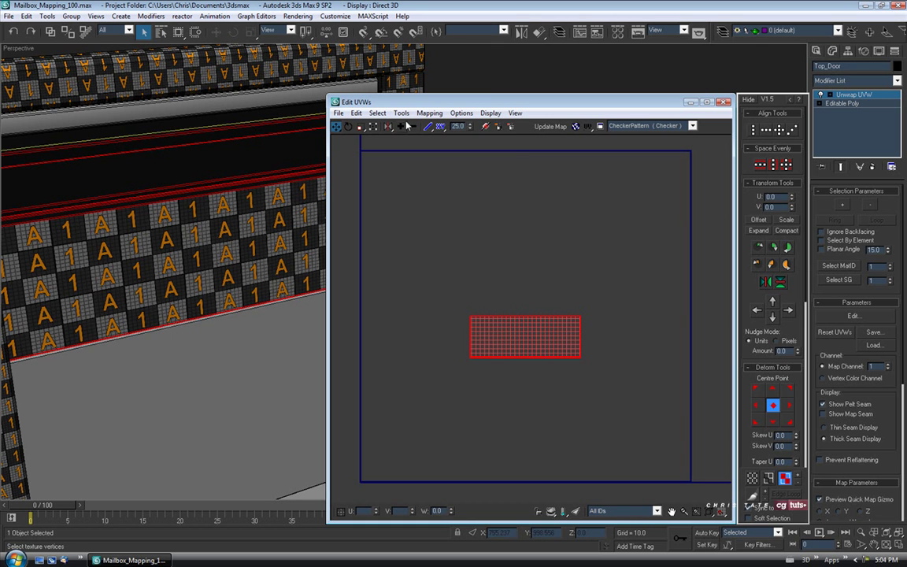
pyautogui.click(431, 115)
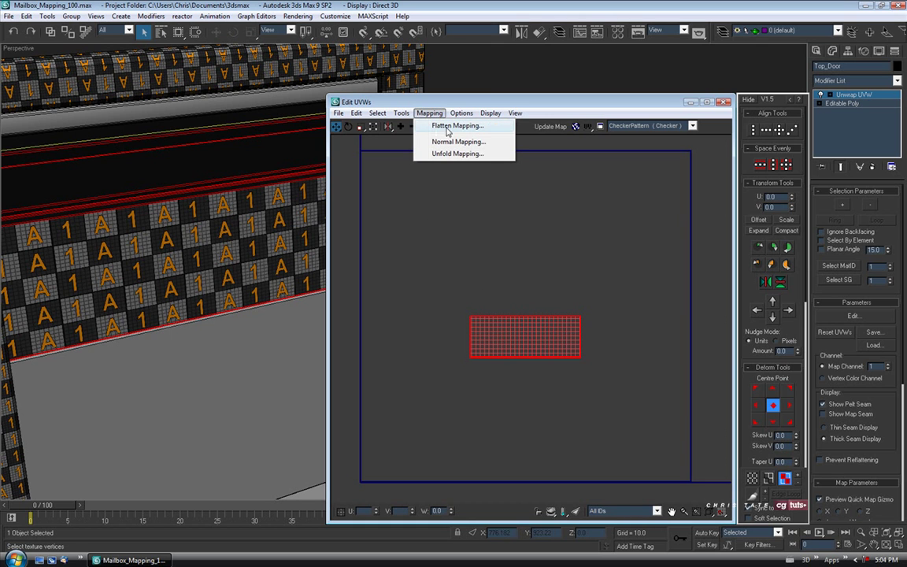
pyautogui.click(467, 129)
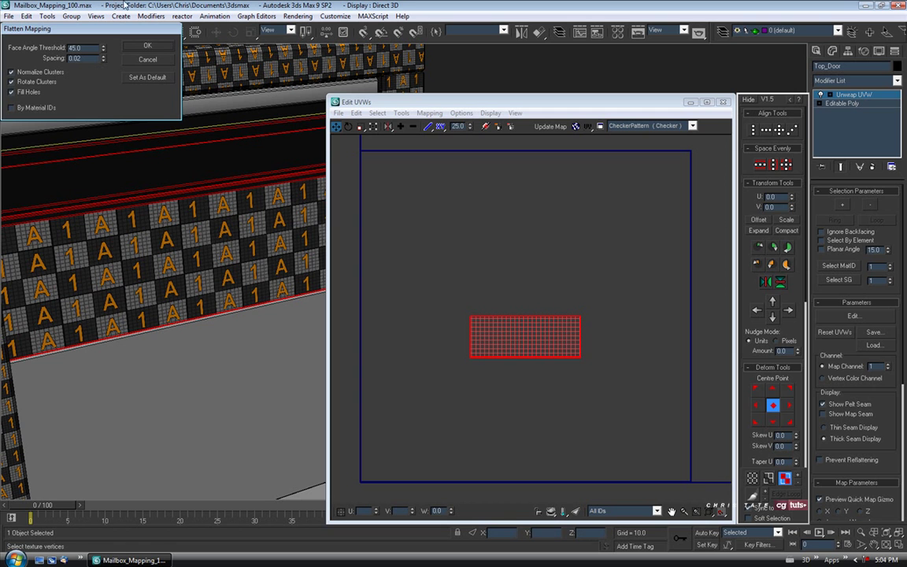
# Step: Flatten-map the selected door faces with a 45.0 face angle threshold and 0.02 spacing, keeping normalize, rotate and fill holes on
pyautogui.click(148, 48)
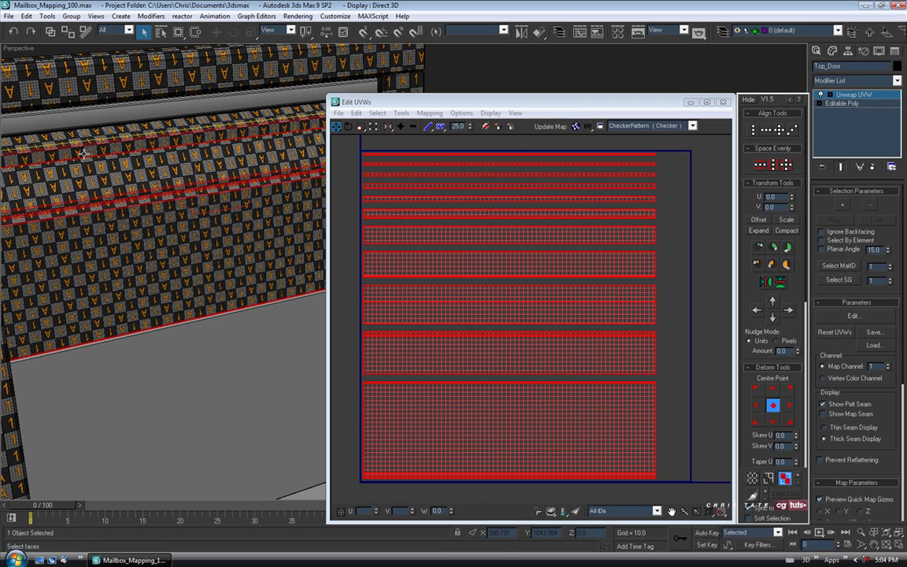
pyautogui.scroll(-4, 465, 252)
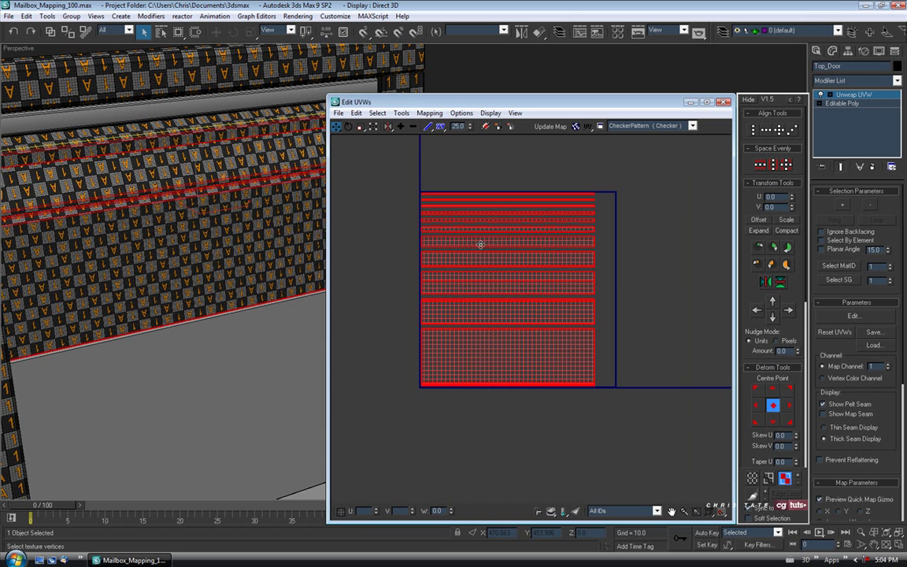
pyautogui.moveTo(516, 275); pyautogui.dragTo(514, 286, button='middle')
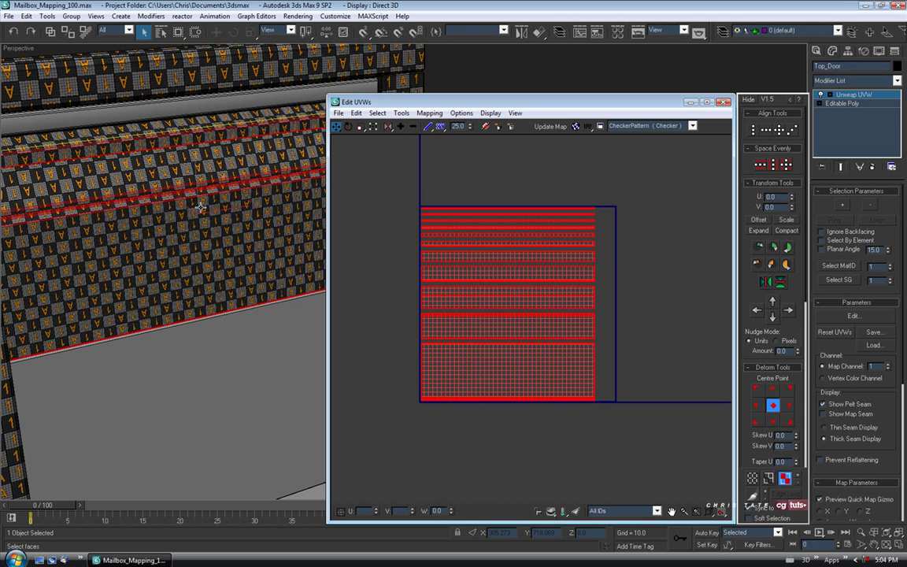
pyautogui.scroll(4, 183, 236)
pyautogui.moveTo(187, 254); pyautogui.dragTo(184, 242, button='middle')
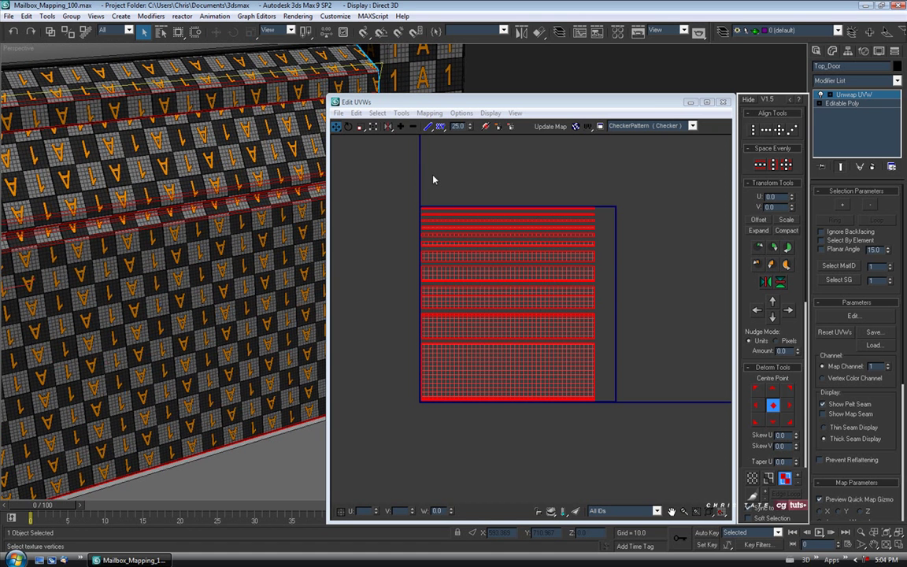
# Step: Rotate all flattened clusters half a turn using angle snap, and reposition the Edit UVWs window
pyautogui.click(350, 128)
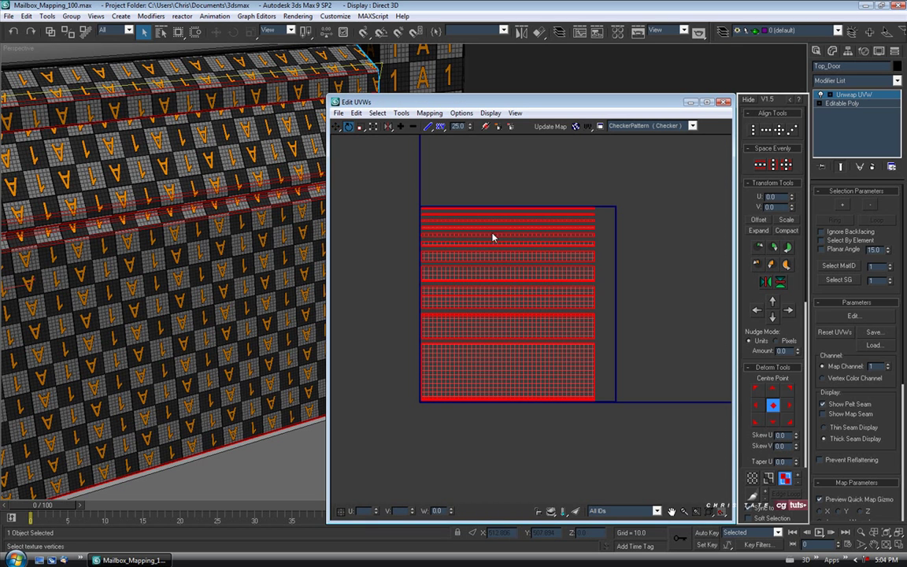
pyautogui.click(381, 32)
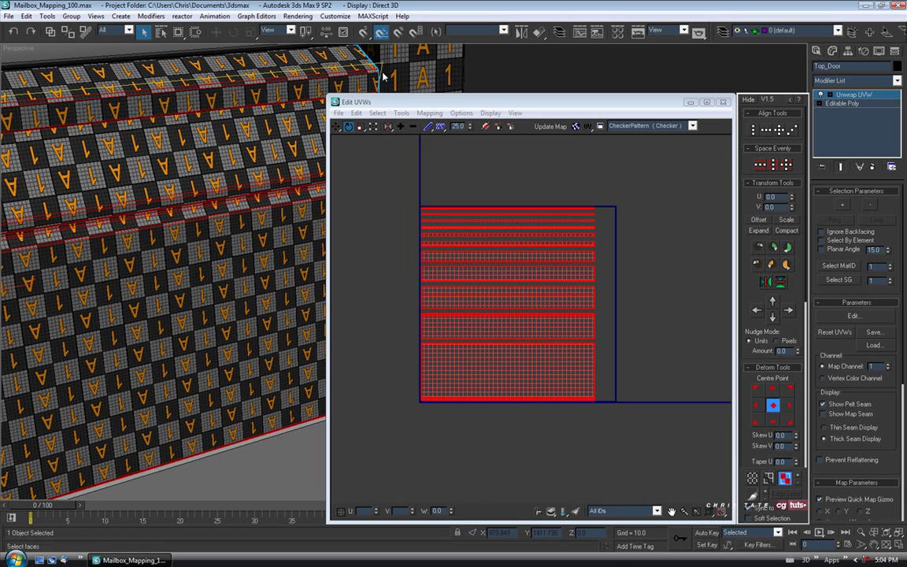
pyautogui.moveTo(497, 274)
pyautogui.mouseDown()
pyautogui.moveTo(495, 139)
pyautogui.moveTo(496, 272)
pyautogui.mouseUp()
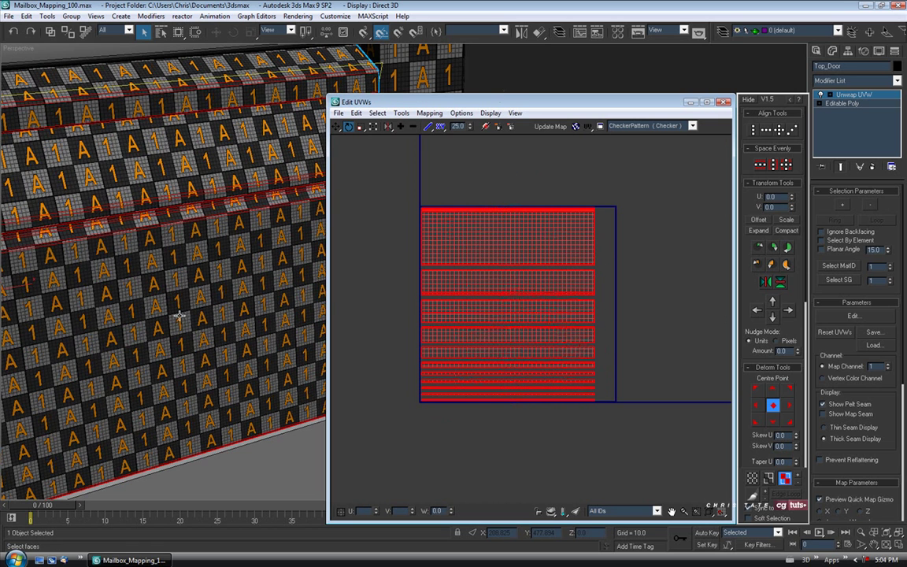
pyautogui.moveTo(463, 288); pyautogui.dragTo(450, 298, button='middle')
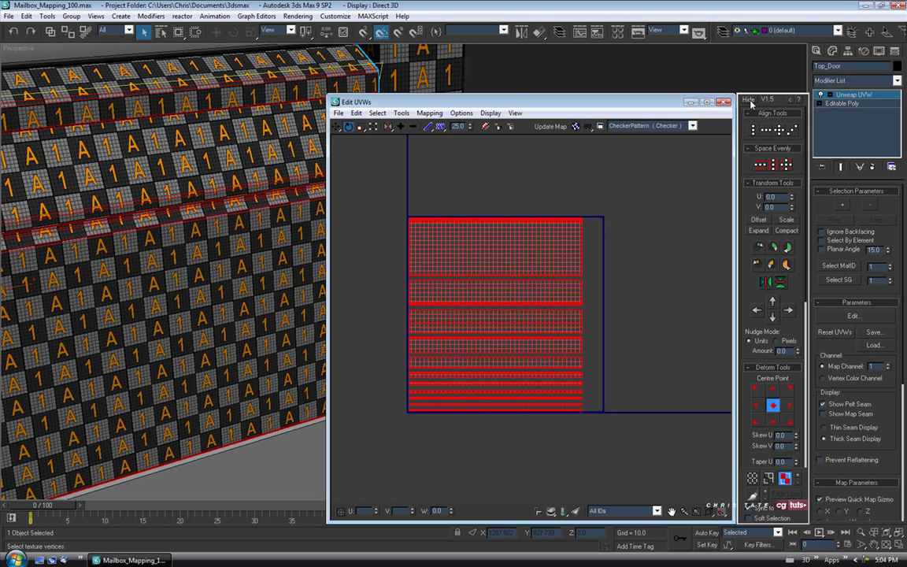
pyautogui.moveTo(677, 103); pyautogui.dragTo(677, 79)
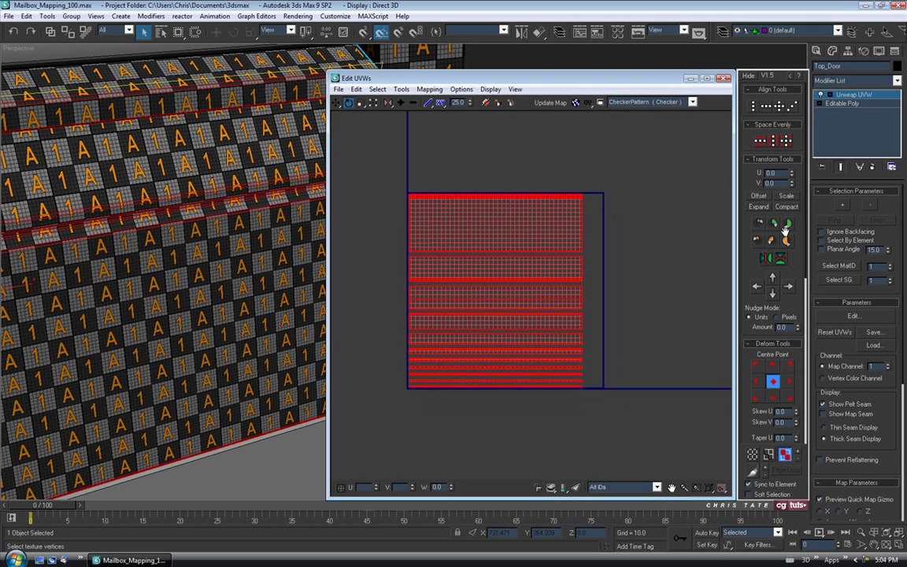
pyautogui.moveTo(543, 383); pyautogui.dragTo(551, 398, button='middle')
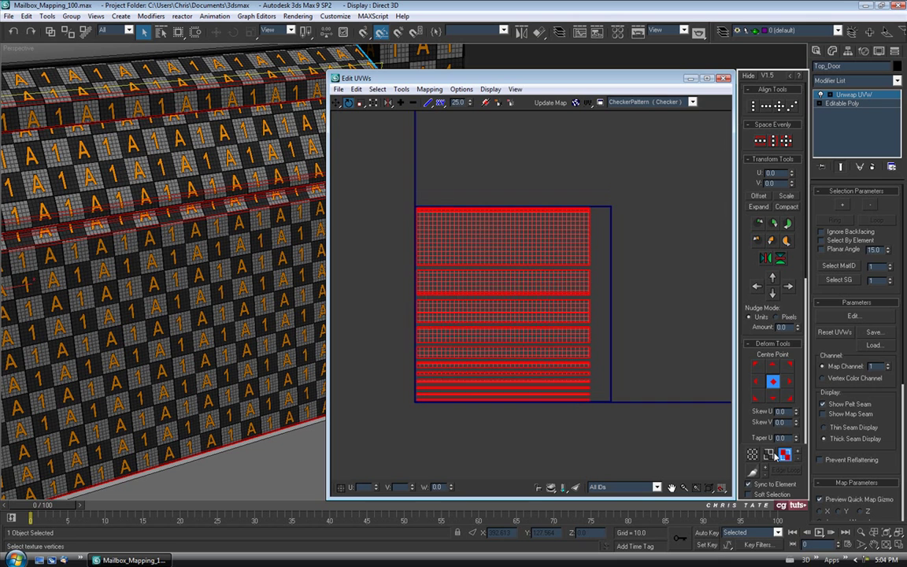
# Step: Deselect the UV faces and switch to edge selection with Sync to Element turned off
pyautogui.click(699, 411)
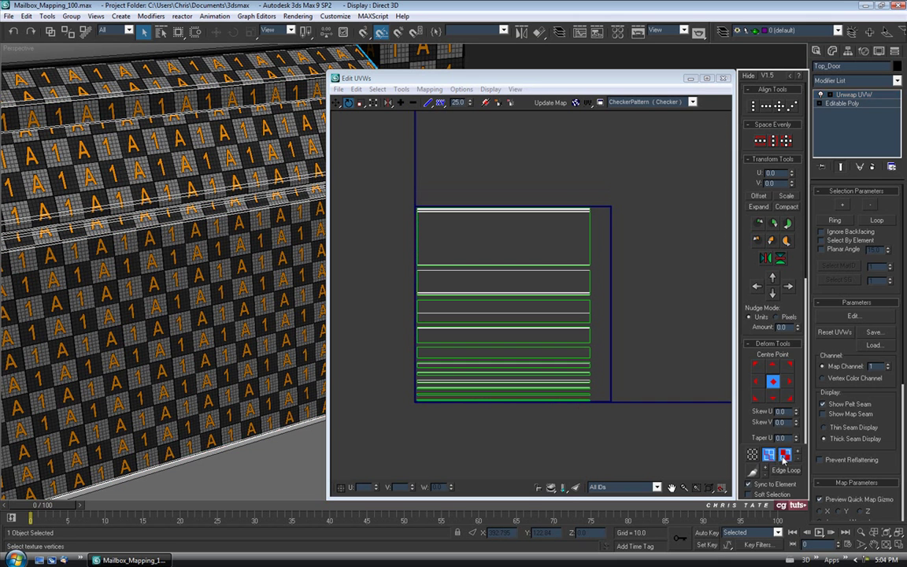
pyautogui.hotkey('ctrl', 'z')
pyautogui.click(769, 457)
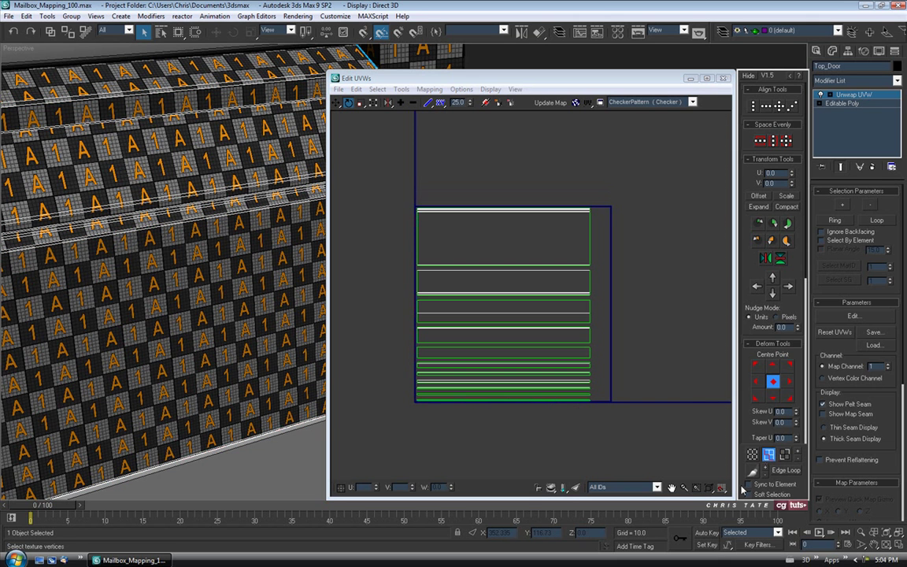
pyautogui.moveTo(488, 368); pyautogui.dragTo(494, 356, button='middle')
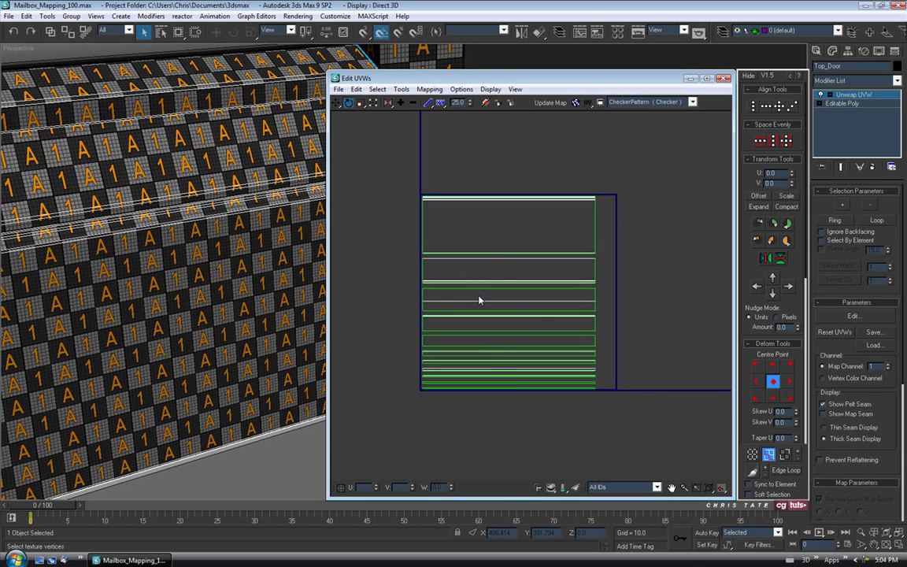
# Step: Select the bottom edge of the largest UV cluster and stitch its matching cluster onto it
pyautogui.moveTo(479, 271); pyautogui.dragTo(502, 251, button='middle')
pyautogui.scroll(8, 482, 253)
pyautogui.click(501, 233)
pyautogui.scroll(-5, 502, 233)
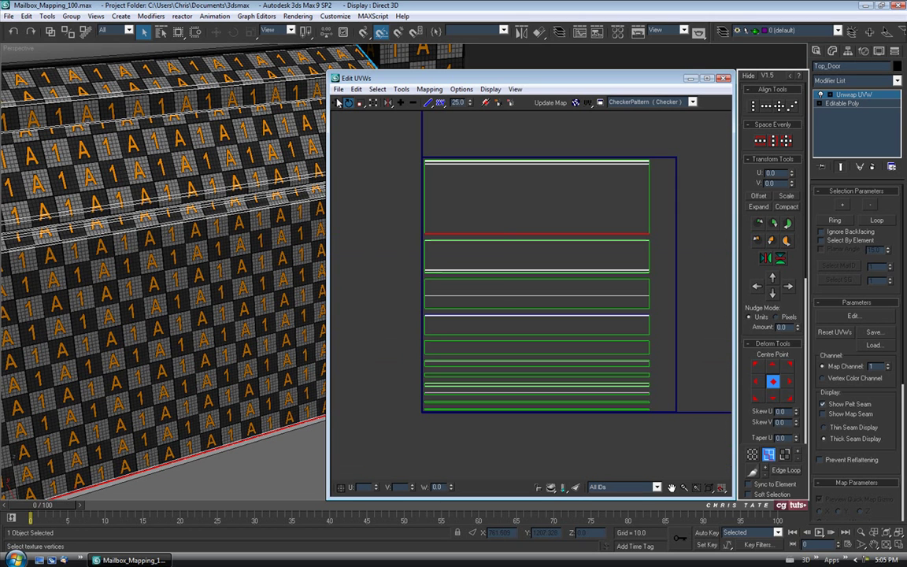
pyautogui.moveTo(499, 236); pyautogui.dragTo(500, 305, button='middle')
pyautogui.scroll(4, 485, 251)
pyautogui.moveTo(493, 253); pyautogui.dragTo(470, 226, button='middle')
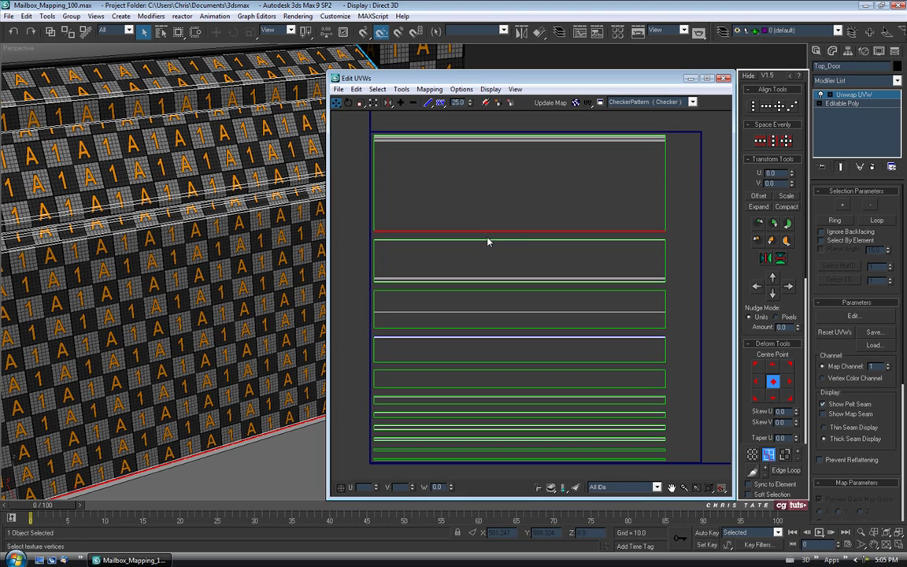
pyautogui.moveTo(510, 243)
pyautogui.mouseDown(button='middle')
pyautogui.moveTo(490, 223)
pyautogui.moveTo(496, 237)
pyautogui.mouseUp(button='middle')
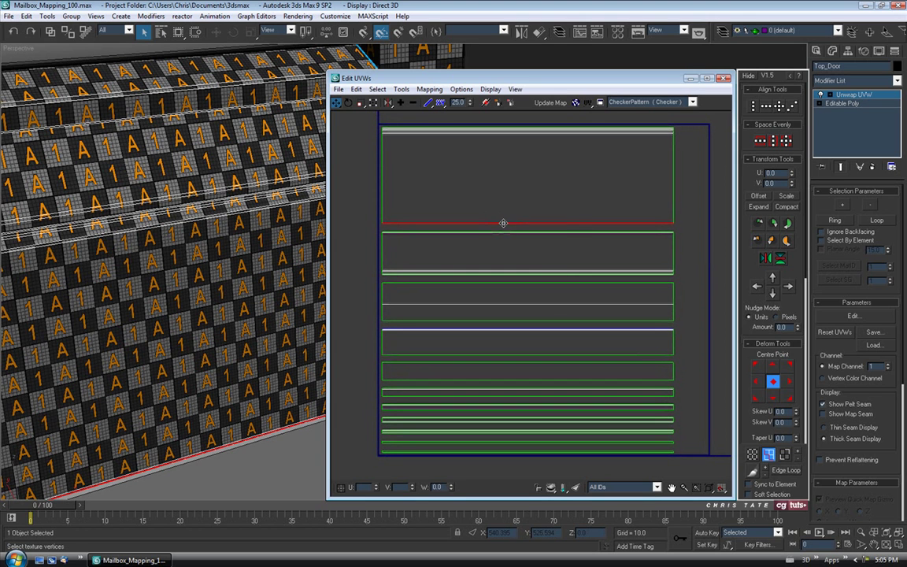
pyautogui.rightClick(502, 224)
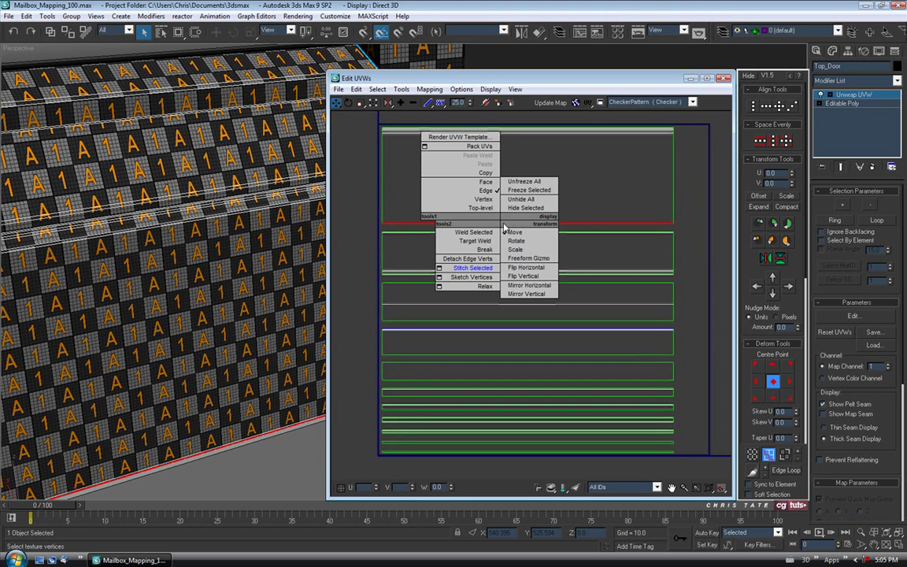
pyautogui.click(473, 269)
# Step: In face mode with Sync to Element on, move the large stitched cluster and the one beneath it upward to separate them
pyautogui.click(785, 454)
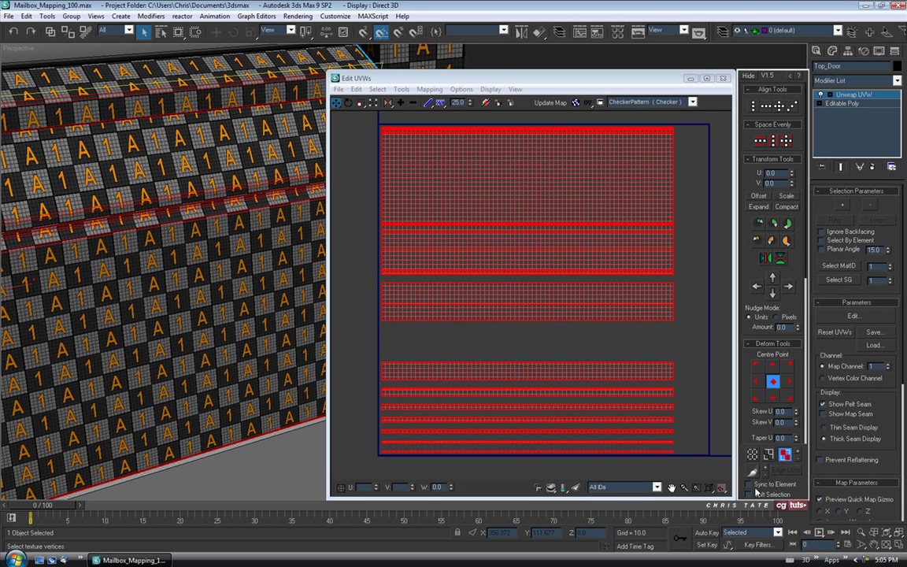
pyautogui.click(682, 167)
pyautogui.click(592, 196)
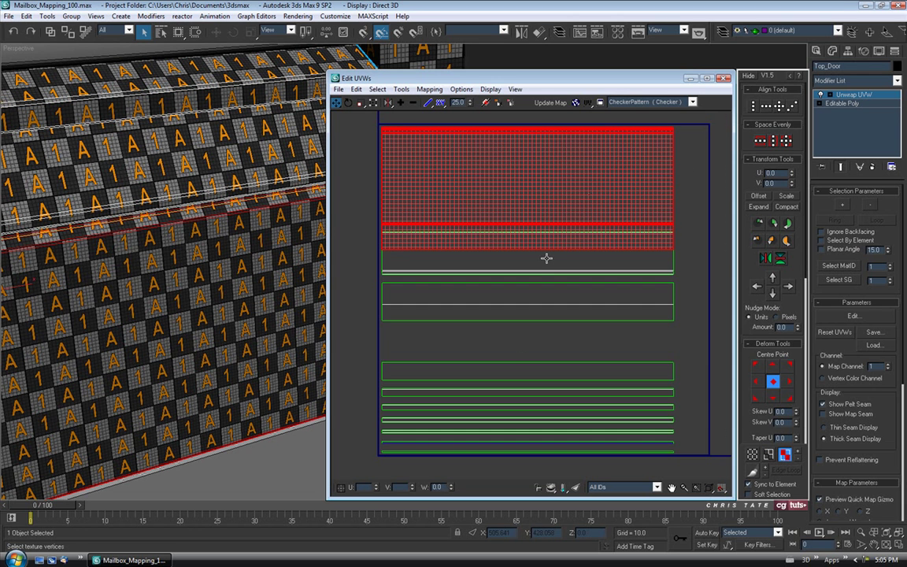
pyautogui.moveTo(546, 259); pyautogui.dragTo(542, 328, button='middle')
pyautogui.moveTo(530, 244); pyautogui.dragTo(532, 285)
pyautogui.moveTo(541, 372); pyautogui.dragTo(541, 309, button='middle')
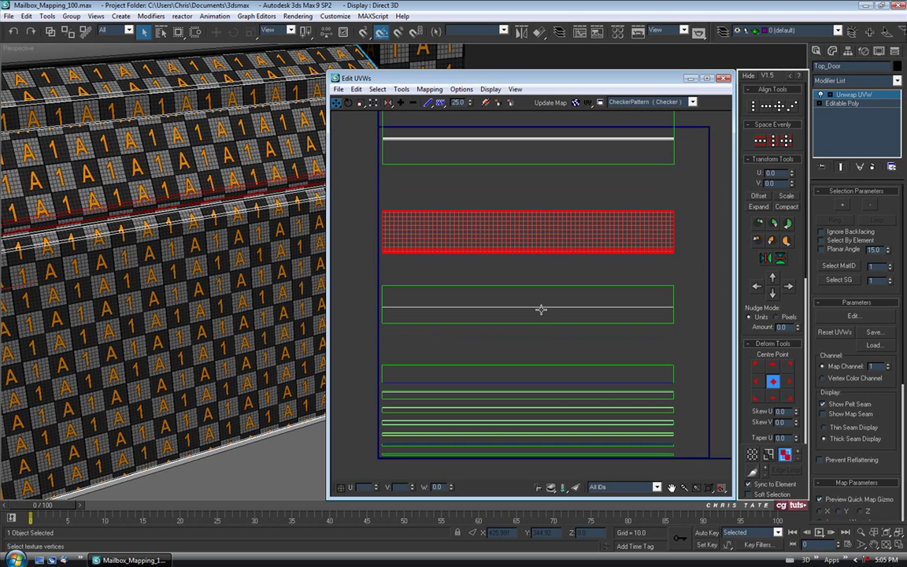
# Step: Select the stitched cluster's bottom edge and examine the matching shared edges on the door in wireframe display
pyautogui.click(769, 454)
pyautogui.moveTo(523, 175); pyautogui.dragTo(522, 203, button='middle')
pyautogui.click(521, 192)
pyautogui.scroll(-8, 277, 262)
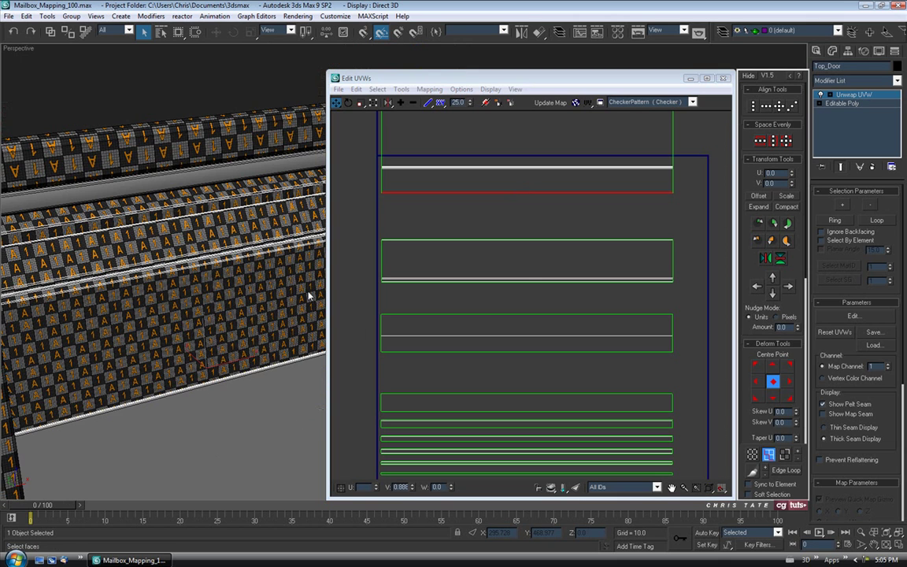
pyautogui.press('F3')
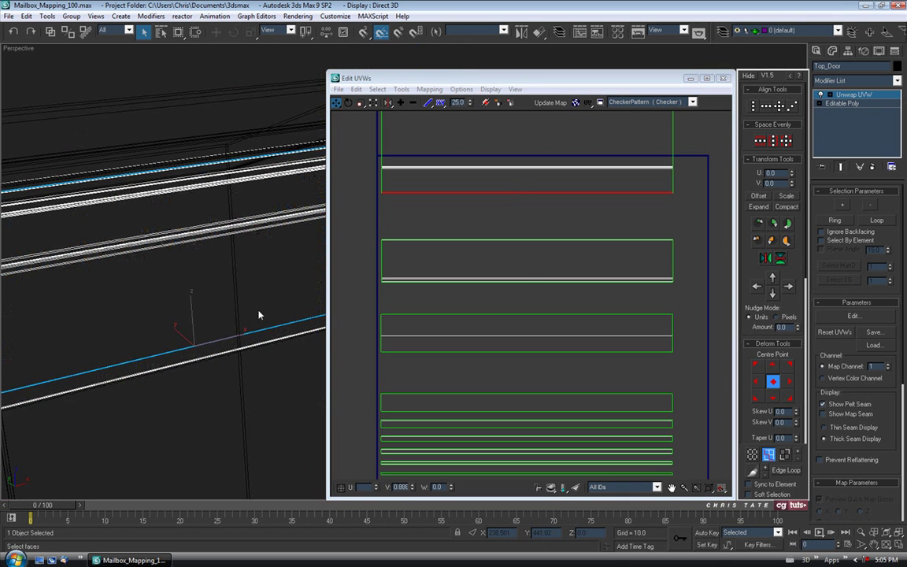
pyautogui.moveTo(259, 315); pyautogui.dragTo(253, 318, button='middle')
pyautogui.press('F3')
# Step: Select the top edge of the large stitched cluster and stitch its matching thin strip onto it
pyautogui.moveTo(508, 211); pyautogui.dragTo(508, 283, button='middle')
pyautogui.scroll(2, 500, 208)
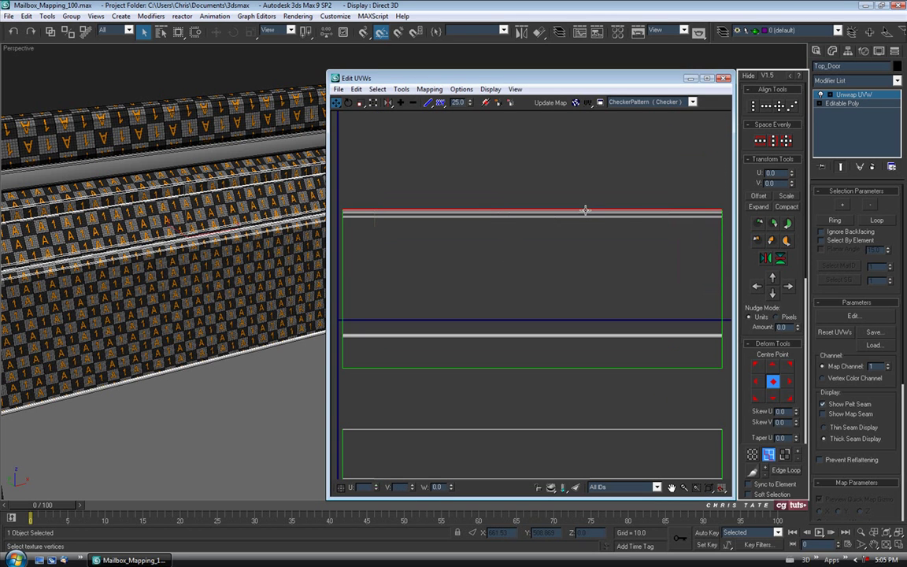
pyautogui.moveTo(560, 349); pyautogui.dragTo(547, 183, button='middle')
pyautogui.scroll(-2, 559, 239)
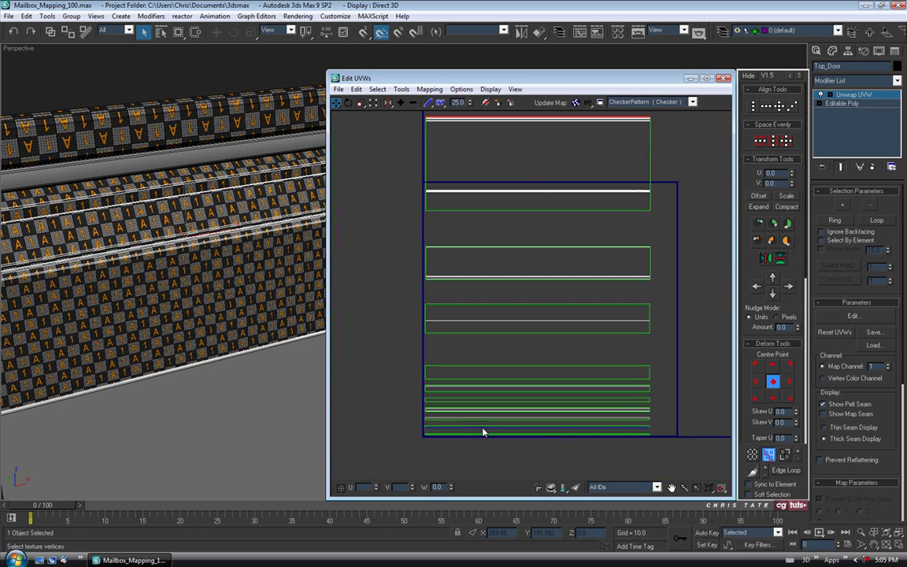
pyautogui.click(516, 428)
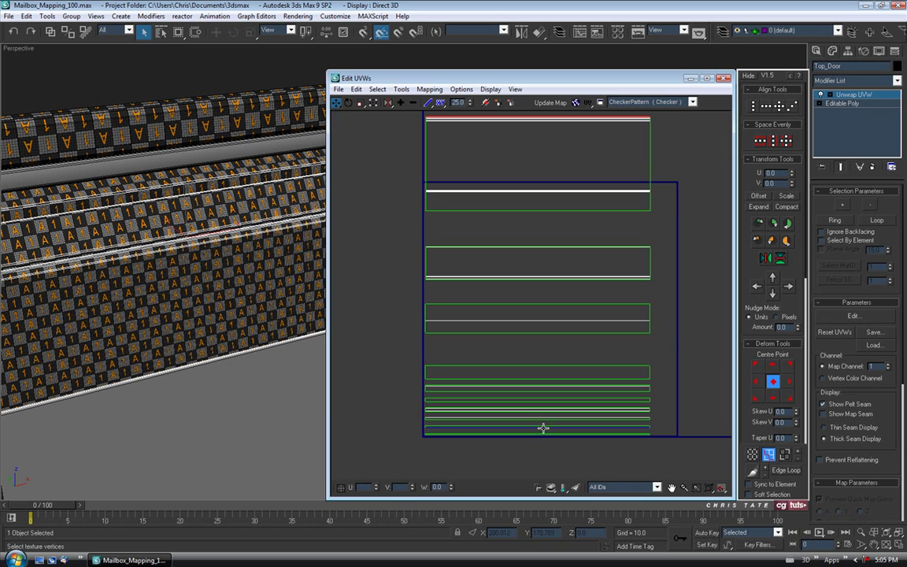
pyautogui.scroll(5, 512, 290)
pyautogui.rightClick(512, 274)
pyautogui.click(492, 318)
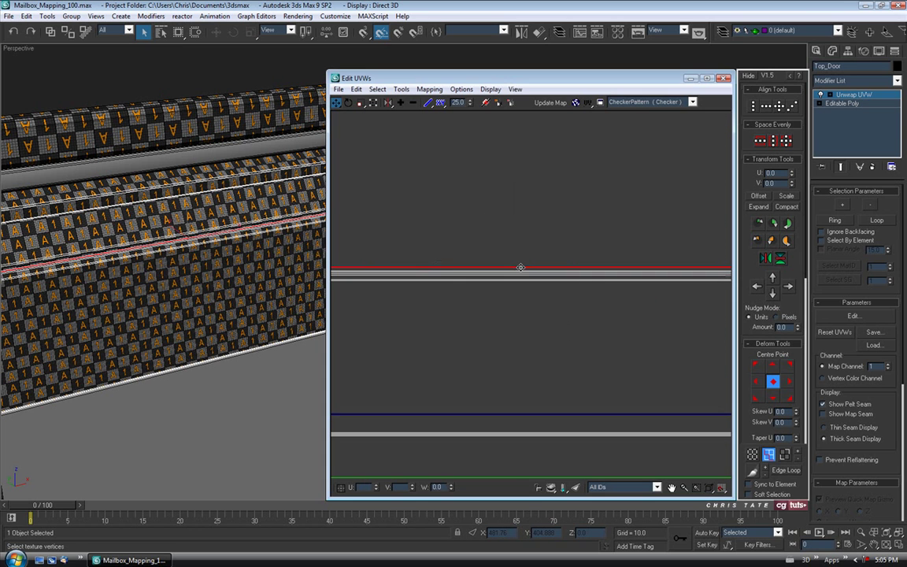
# Step: Stitch the next matching strip onto the large cluster's still-selected top edge
pyautogui.rightClick(520, 267)
pyautogui.click(438, 277)
pyautogui.moveTo(525, 263); pyautogui.dragTo(524, 302, button='middle')
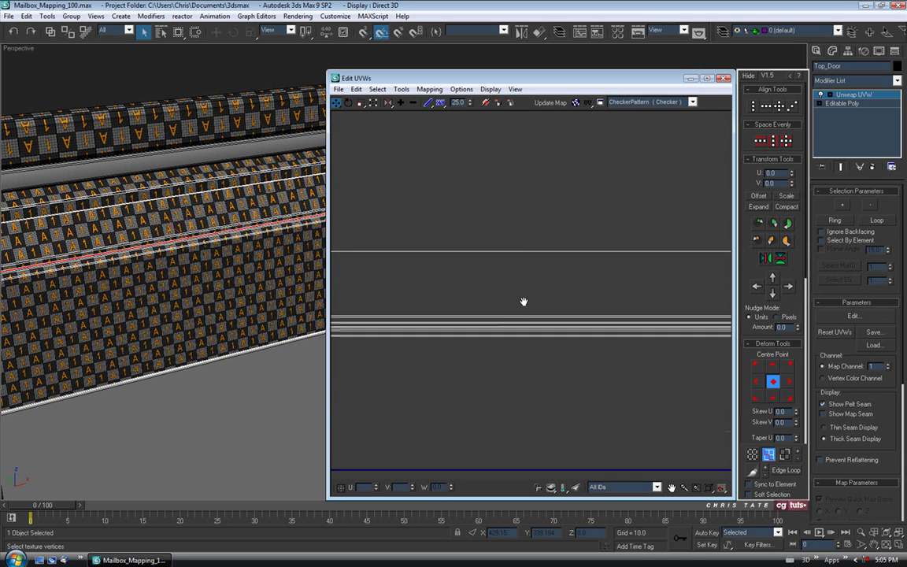
# Step: Select the new outermost top edge of the extended cluster and stitch another matching strip to it
pyautogui.click(523, 251)
pyautogui.scroll(2, 521, 253)
pyautogui.scroll(2, 521, 253)
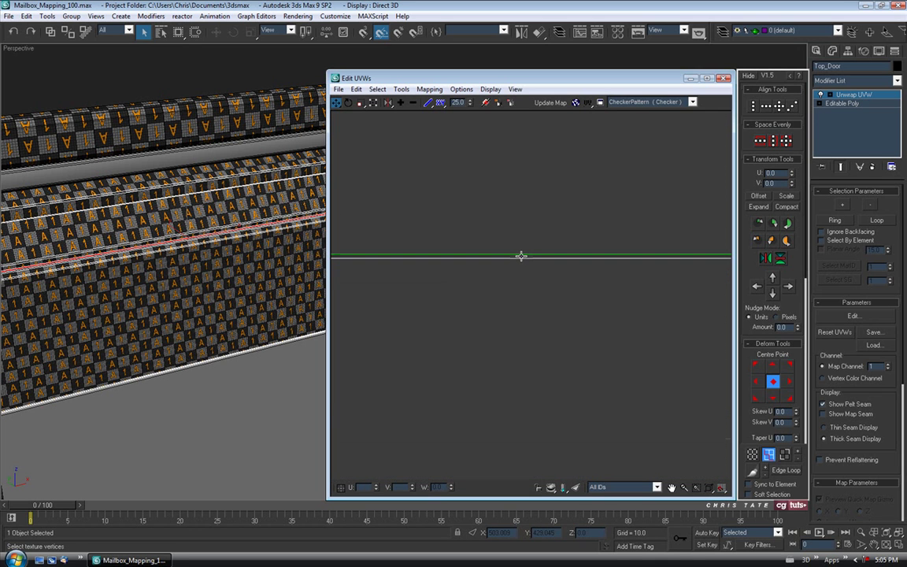
pyautogui.click(522, 258)
pyautogui.scroll(-2, 536, 250)
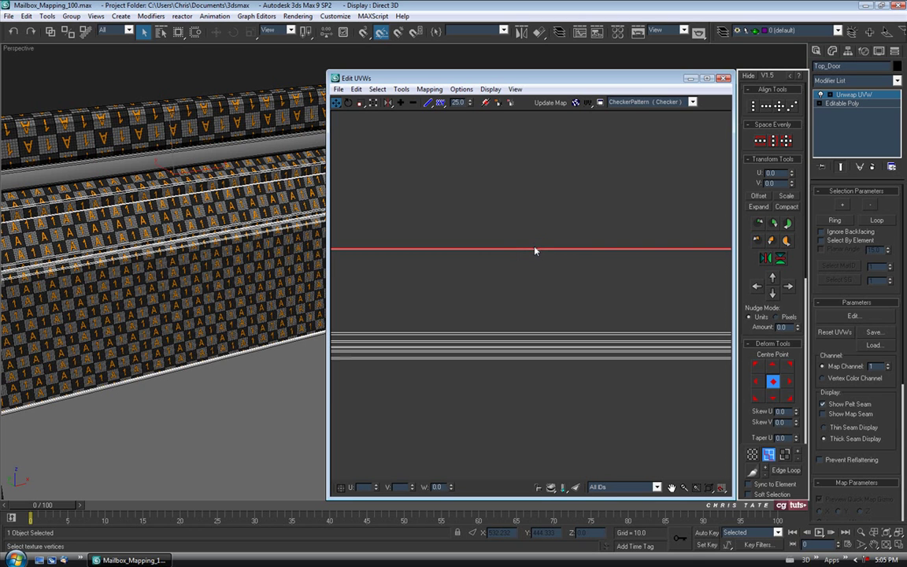
pyautogui.rightClick(533, 253)
pyautogui.click(502, 294)
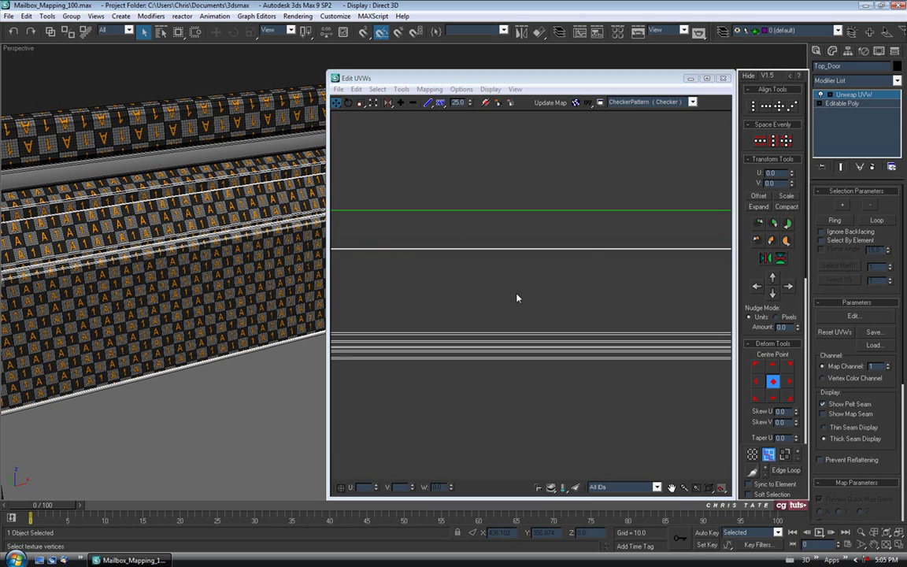
# Step: Stitch further matching strips onto the topmost edge of the growing door cluster
pyautogui.scroll(-2, 526, 273)
pyautogui.moveTo(539, 281); pyautogui.dragTo(507, 176, button='middle')
pyautogui.click(506, 175)
pyautogui.rightClick(504, 174)
pyautogui.click(493, 191)
pyautogui.rightClick(502, 168)
pyautogui.click(494, 181)
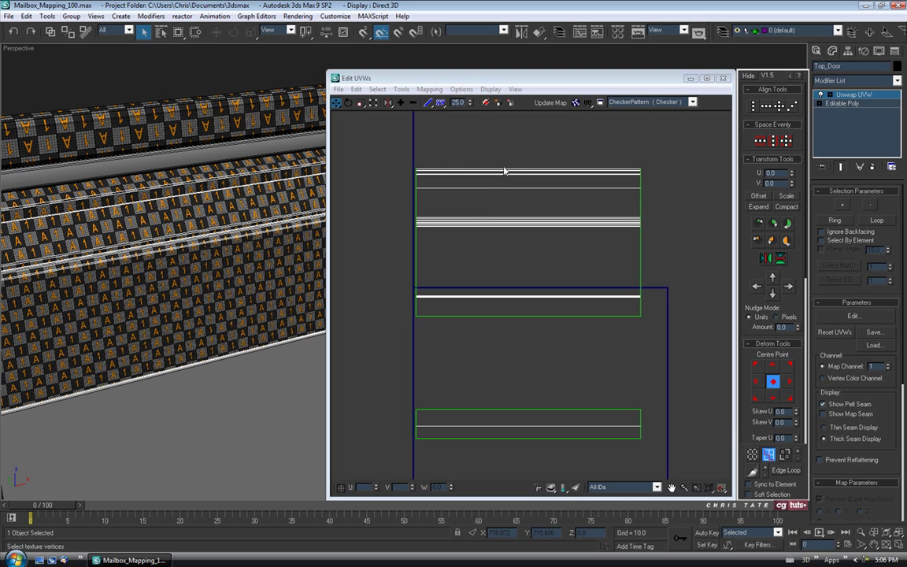
# Step: Select the topmost edge of the Top_Door cluster and stitch the next matching strips onto it
pyautogui.scroll(5, 505, 171)
pyautogui.click(503, 191)
pyautogui.rightClick(503, 195)
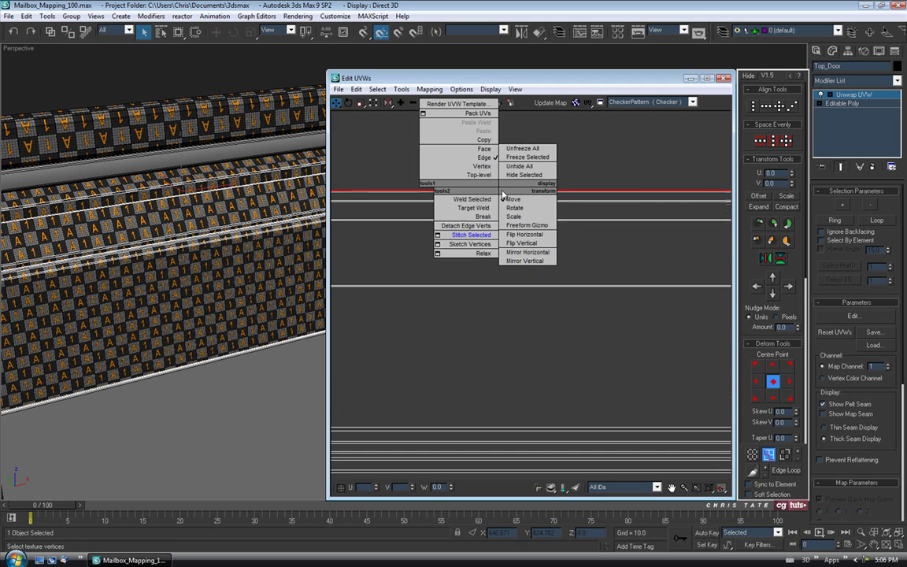
pyautogui.click(482, 235)
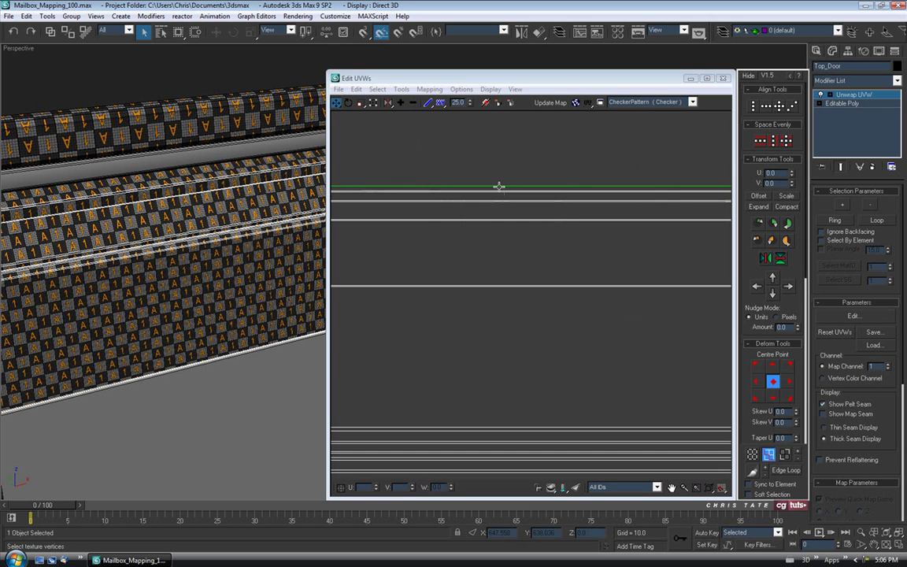
pyautogui.rightClick(498, 186)
pyautogui.click(484, 234)
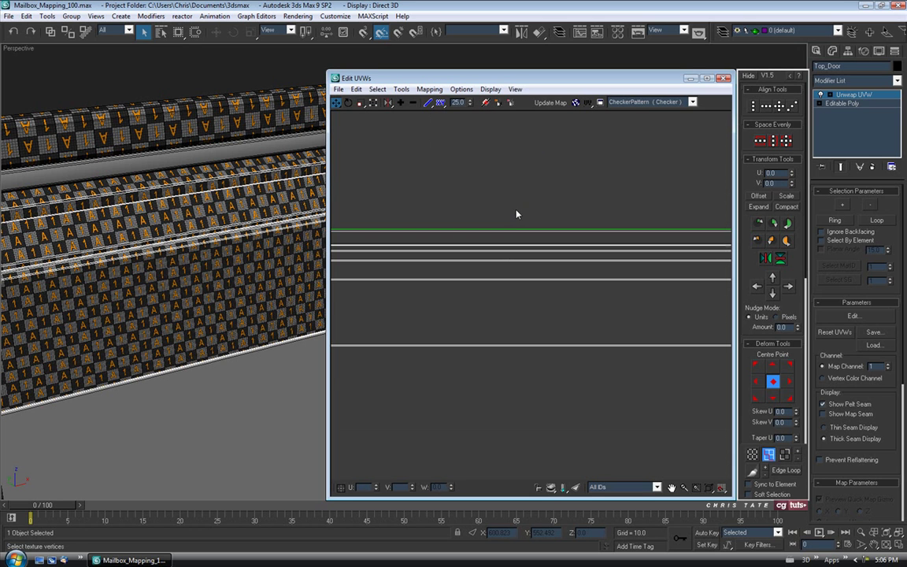
# Step: Stitch the remaining strips onto the successive topmost edges until the Top_Door UVs form one piece
pyautogui.click(510, 230)
pyautogui.moveTo(510, 230); pyautogui.dragTo(522, 251)
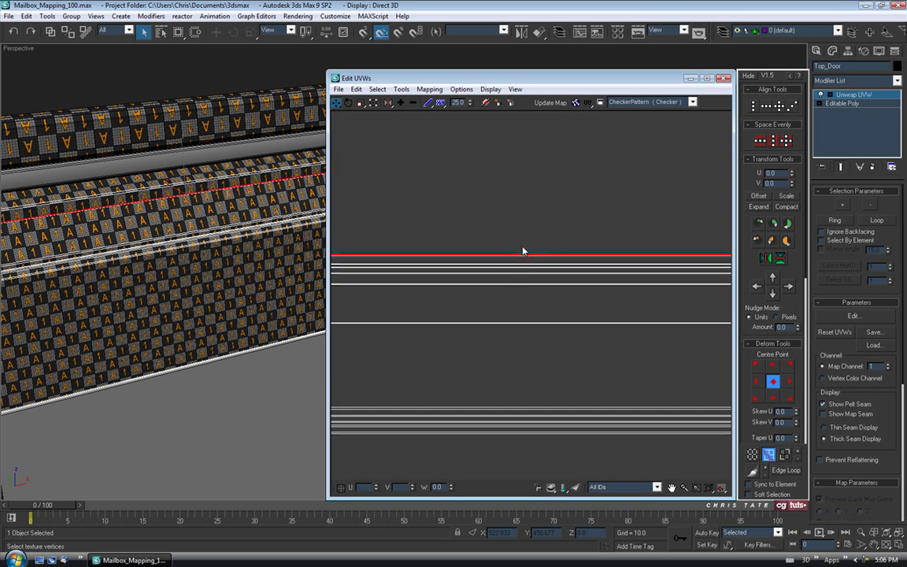
pyautogui.hotkey('ctrl', 'z')
pyautogui.click(498, 236)
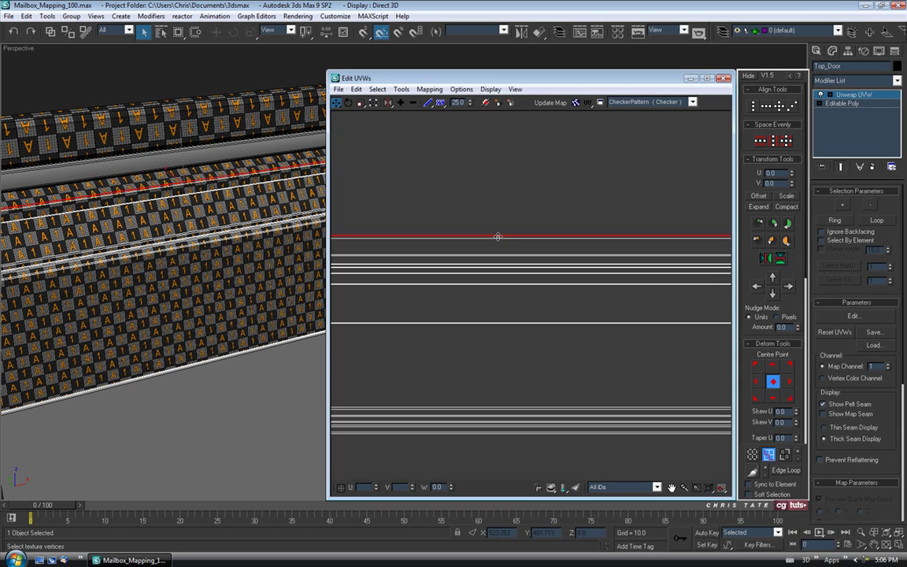
pyautogui.hotkey('ctrl', 'z')
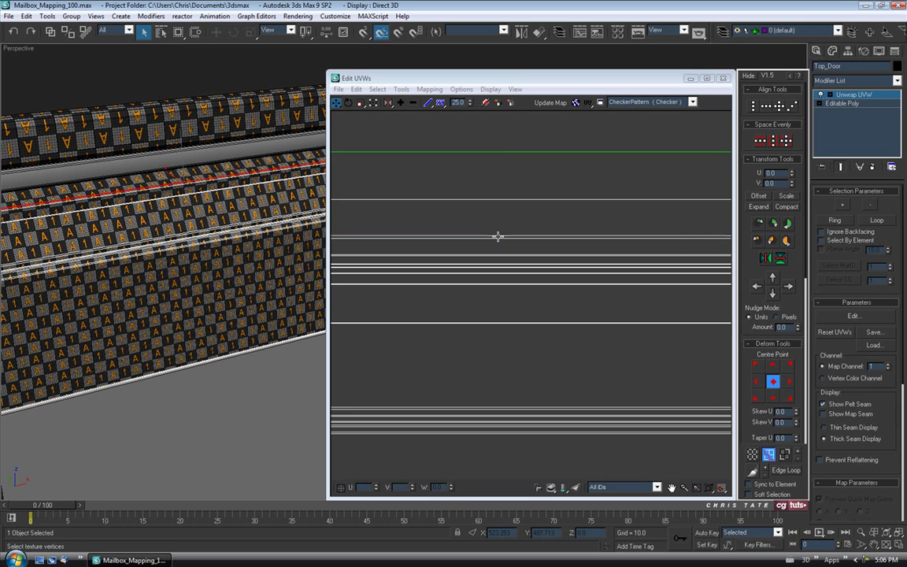
pyautogui.click(498, 152)
pyautogui.moveTo(503, 162); pyautogui.dragTo(504, 259, button='middle')
pyautogui.scroll(-5, 504, 260)
pyautogui.scroll(4, 502, 259)
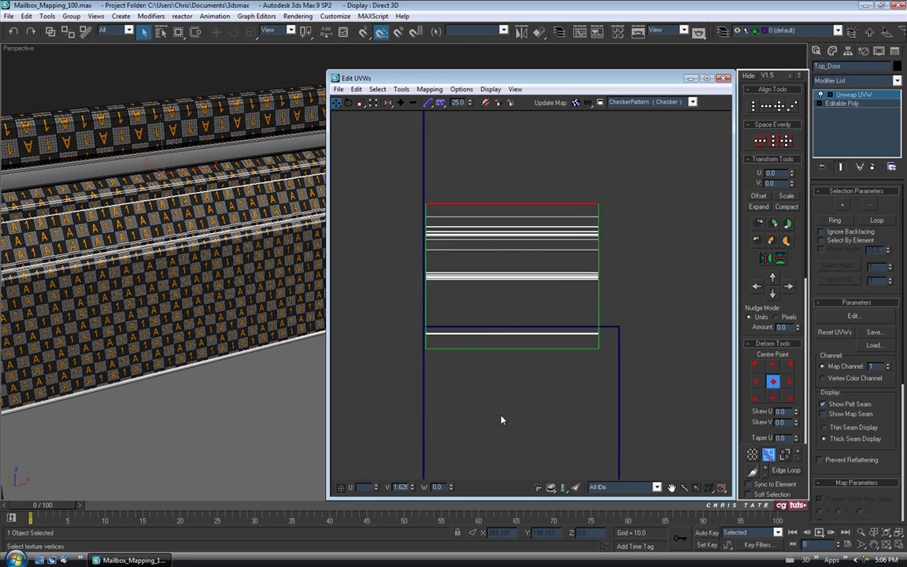
# Step: Select all faces of the stitched Top_Door cluster and scale it down uniformly
pyautogui.moveTo(470, 341); pyautogui.dragTo(476, 358, button='middle')
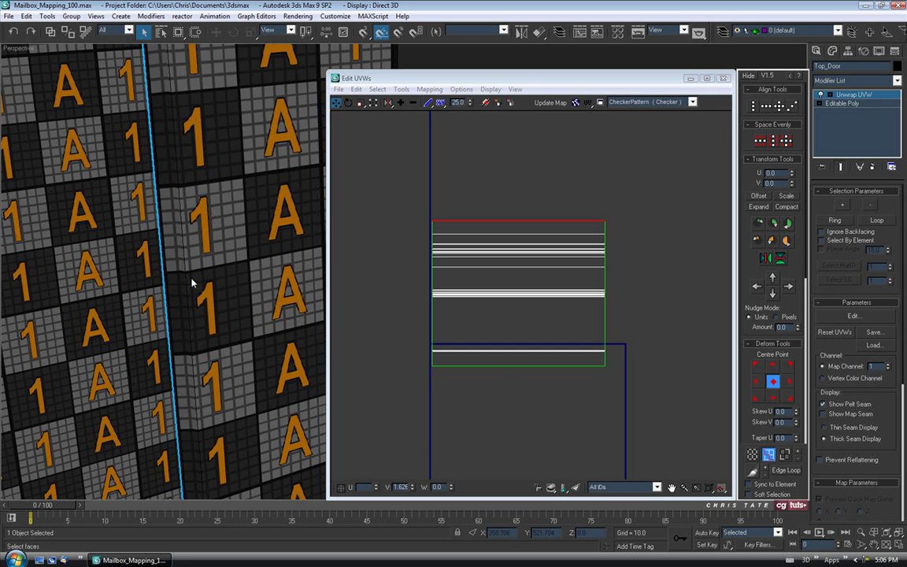
pyautogui.scroll(-5, 194, 284)
pyautogui.moveTo(196, 286); pyautogui.dragTo(218, 244, button='middle')
pyautogui.press('F4')
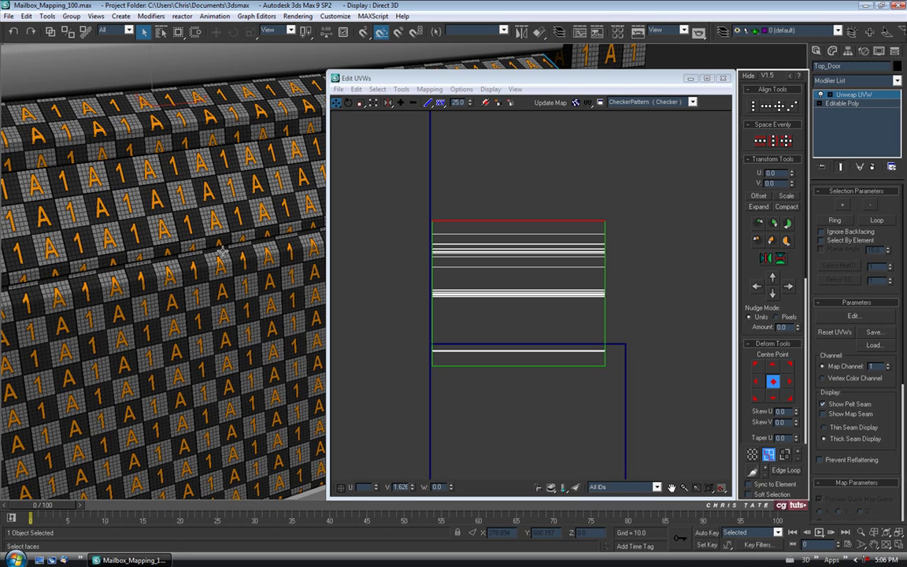
pyautogui.scroll(-5, 251, 270)
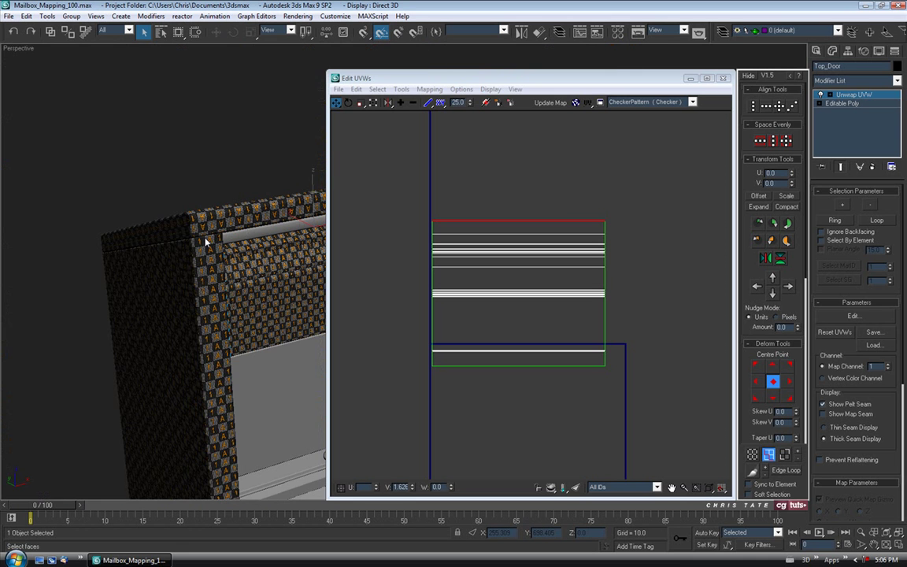
pyautogui.moveTo(276, 270); pyautogui.dragTo(145, 228, button='middle')
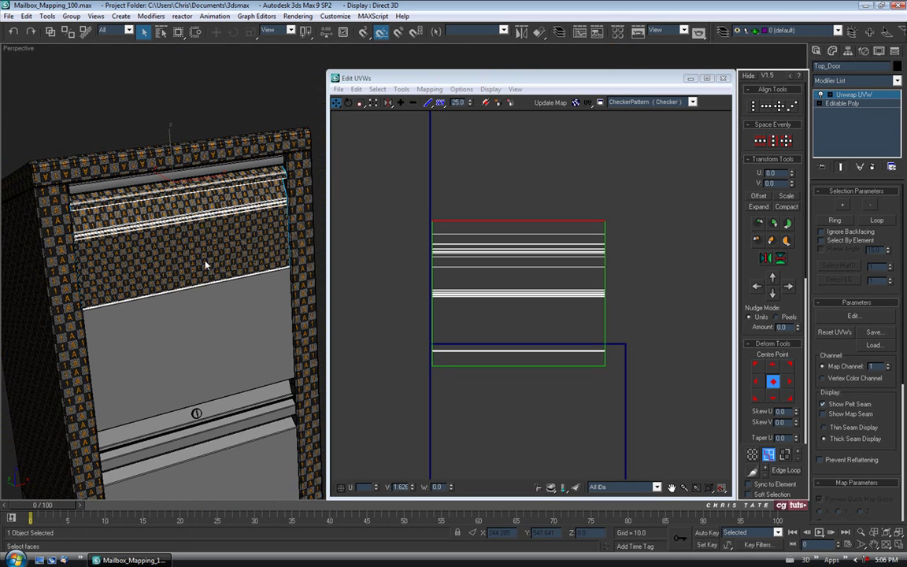
pyautogui.click(786, 455)
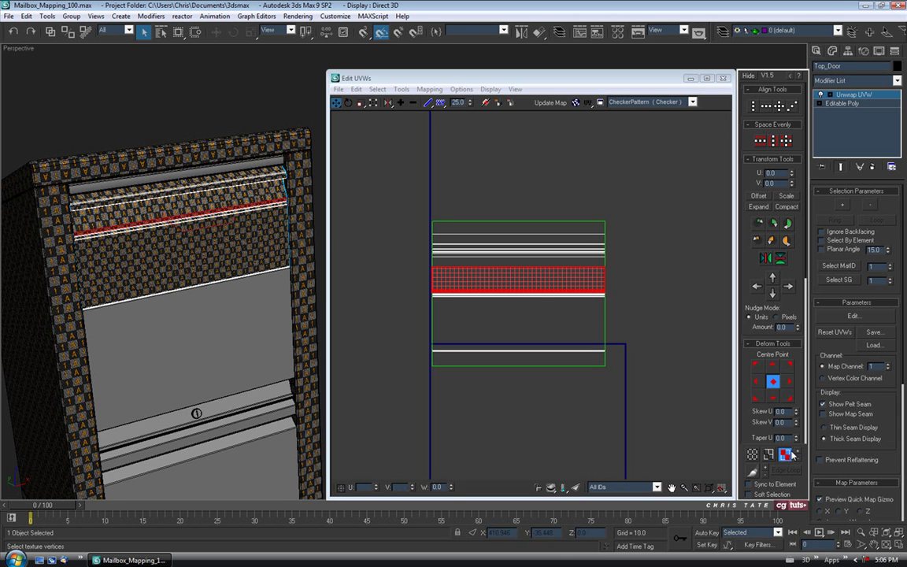
pyautogui.hotkey('ctrl', 'a')
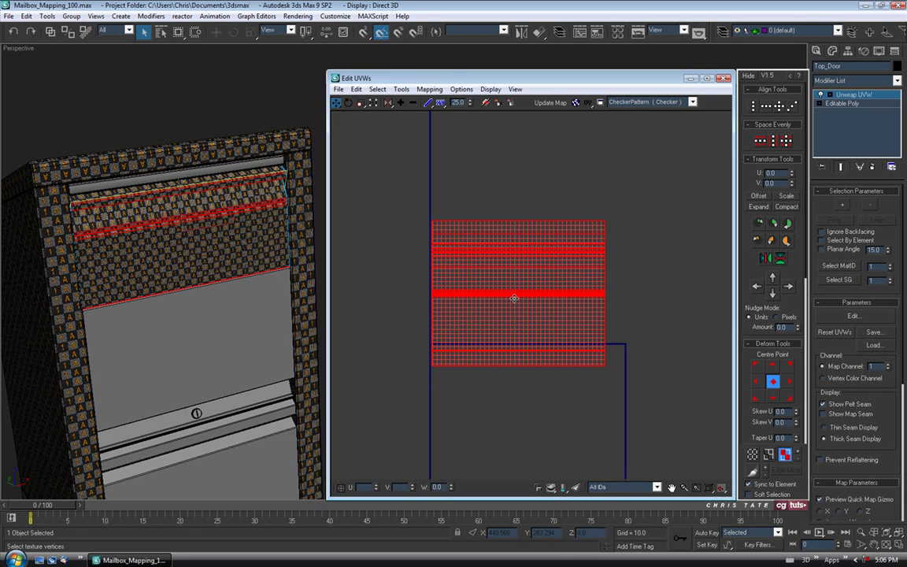
pyautogui.click(361, 102)
pyautogui.moveTo(496, 279)
pyautogui.mouseDown()
pyautogui.moveTo(502, 272)
pyautogui.moveTo(492, 277)
pyautogui.mouseUp()
# Step: Fine-tune the cluster's scale so its checker squares match those on the adjacent mailbox frame
pyautogui.keyDown('alt'); pyautogui.moveTo(162, 263); pyautogui.dragTo(360, 261, button='middle'); pyautogui.keyUp('alt')
pyautogui.scroll(5, 191, 249)
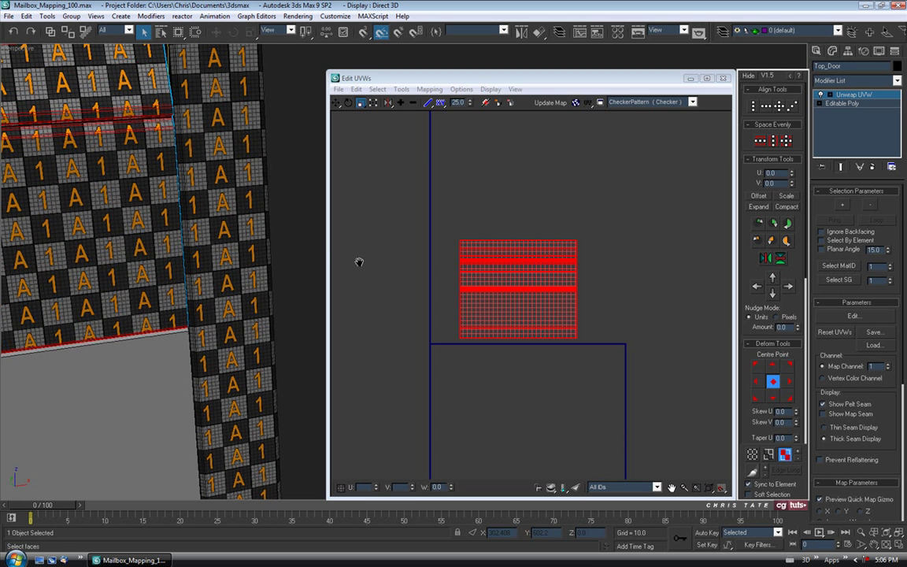
pyautogui.moveTo(525, 301); pyautogui.dragTo(525, 299)
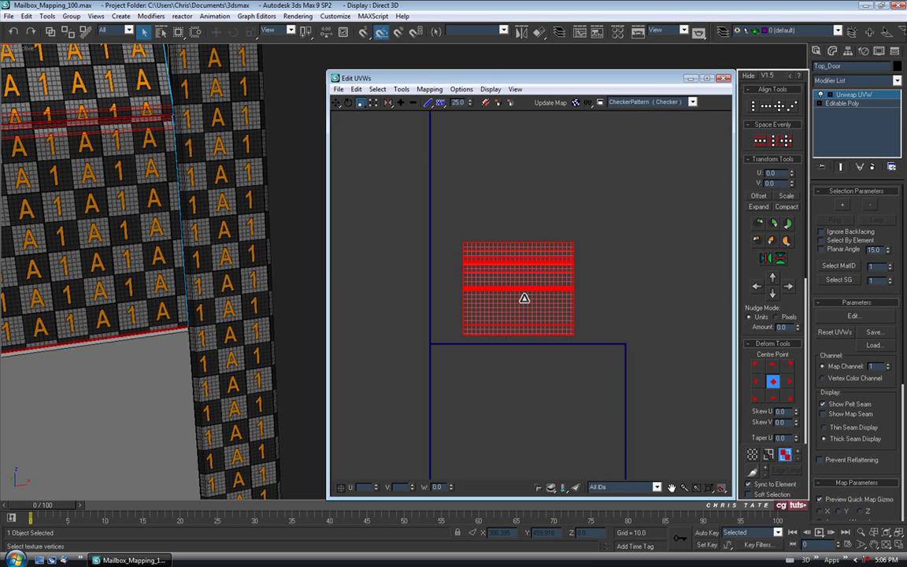
# Step: Move the Top_Door cluster outside the blue UV square, below and to its right, and close the UV editor
pyautogui.scroll(-5, 549, 298)
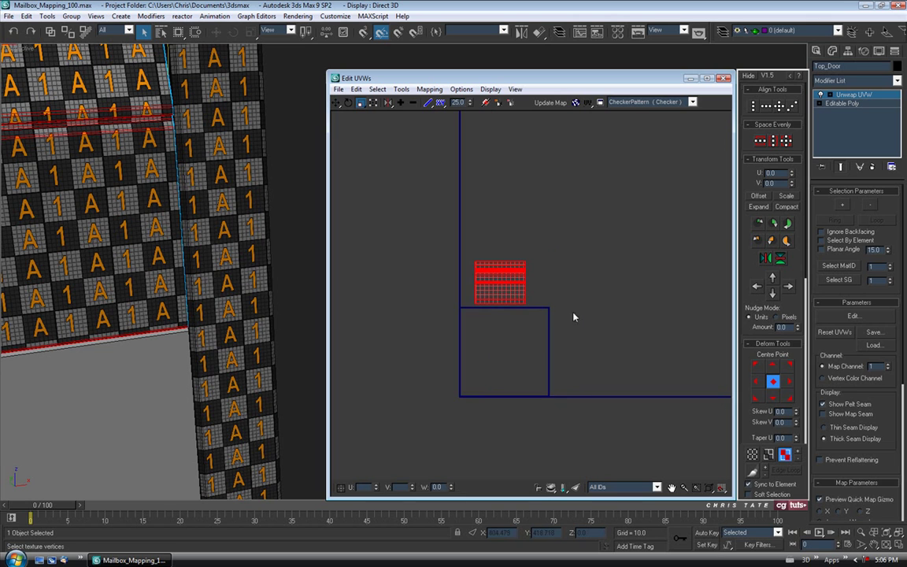
pyautogui.click(336, 103)
pyautogui.moveTo(500, 284); pyautogui.dragTo(627, 422)
pyautogui.click(611, 353)
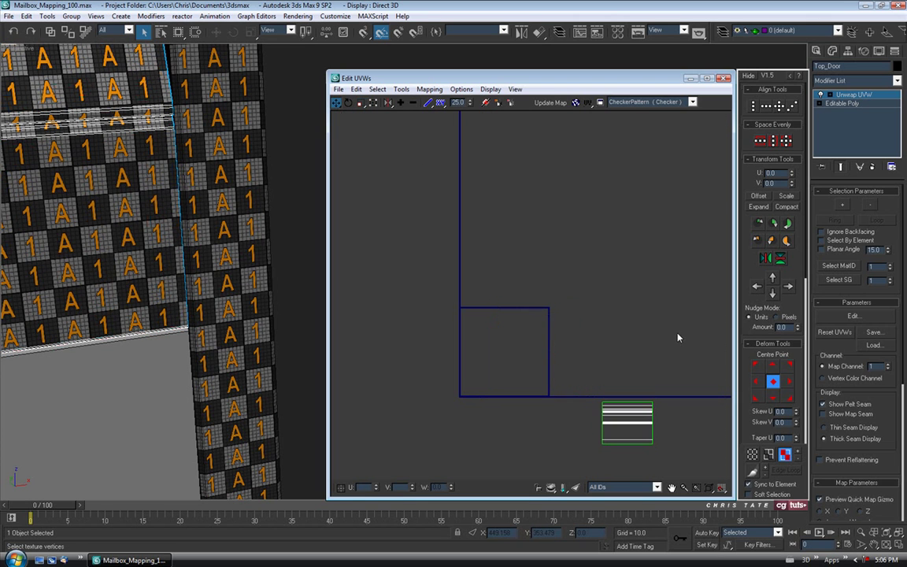
pyautogui.click(725, 78)
pyautogui.click(857, 97)
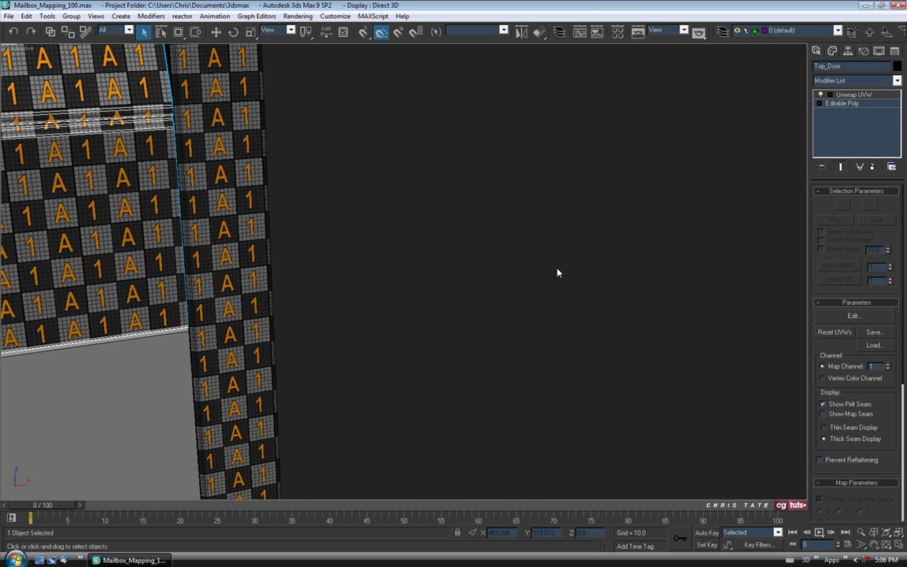
# Step: Select the Middle_Door object, add an Unwrap UVW modifier and open its UV editor
pyautogui.moveTo(234, 281); pyautogui.dragTo(508, 265, button='middle')
pyautogui.scroll(-5, 406, 186)
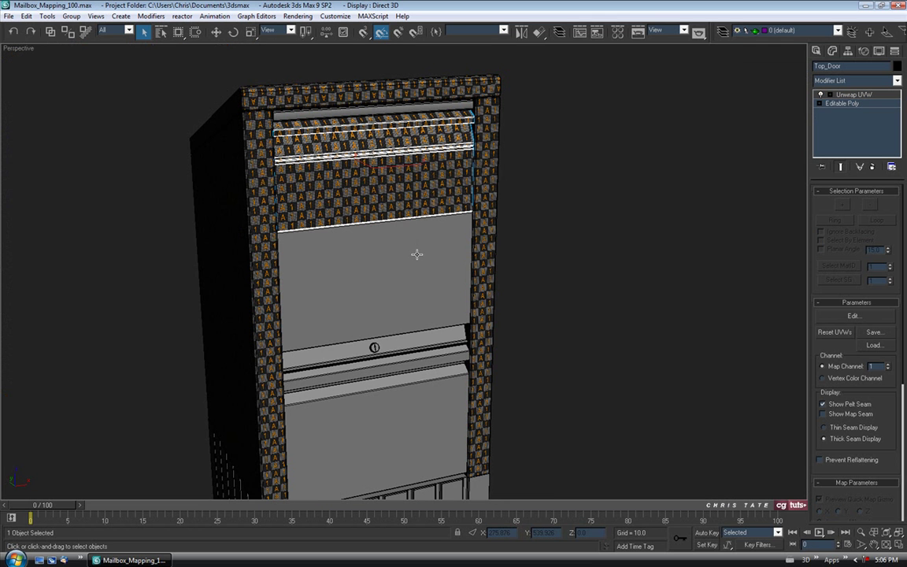
pyautogui.click(431, 337)
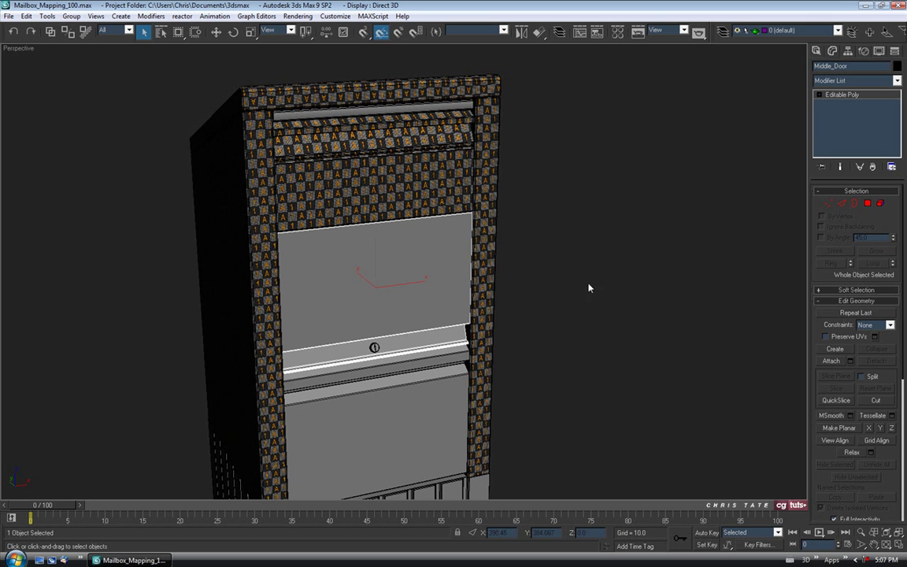
pyautogui.click(897, 81)
pyautogui.moveTo(900, 130); pyautogui.dragTo(902, 323)
pyautogui.click(872, 450)
pyautogui.click(852, 315)
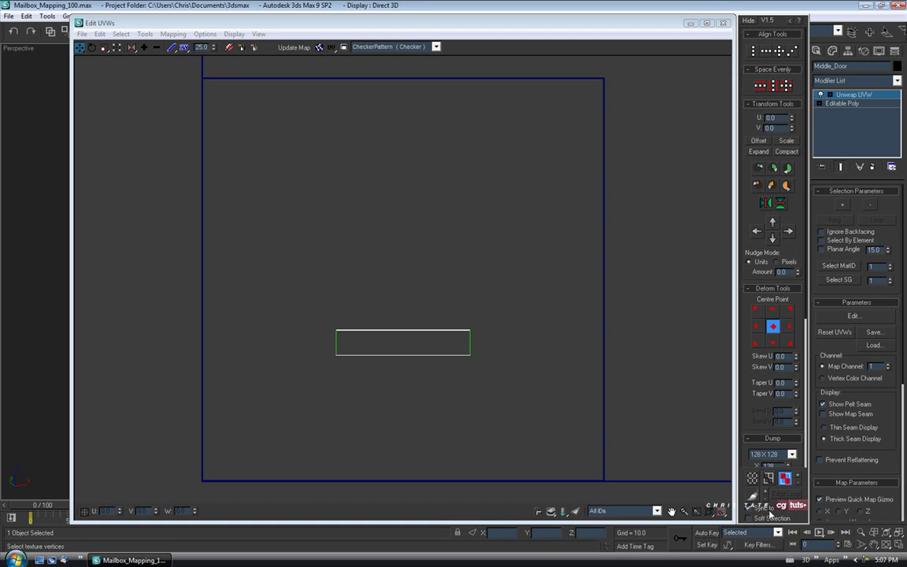
# Step: Flatten-map all Middle_Door faces with a face angle threshold of 45 and a spacing of 0.02
pyautogui.click(382, 344)
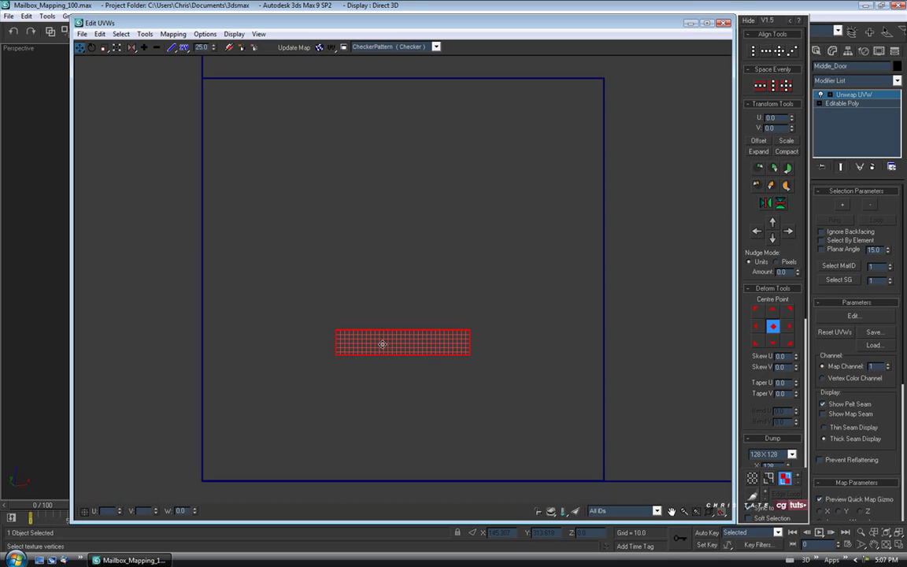
pyautogui.click(172, 34)
pyautogui.click(197, 46)
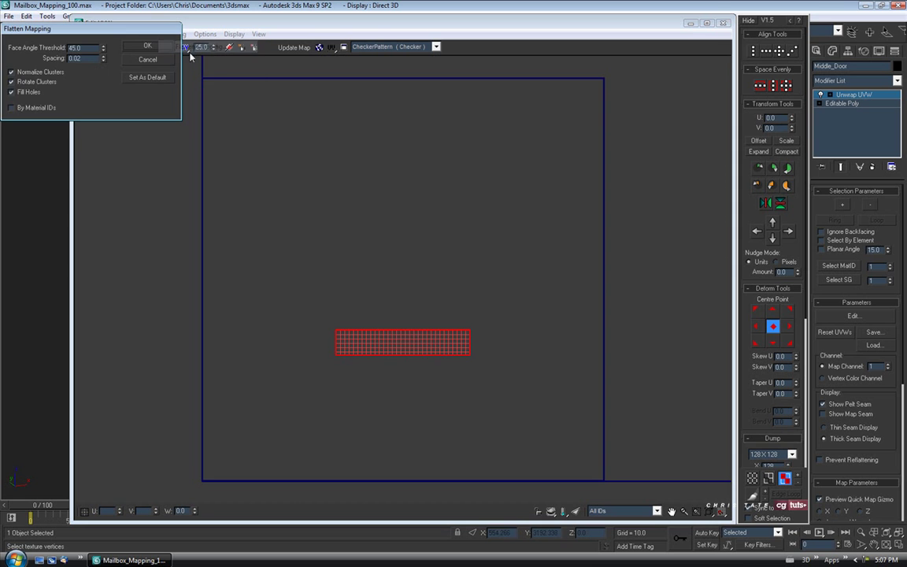
pyautogui.click(146, 47)
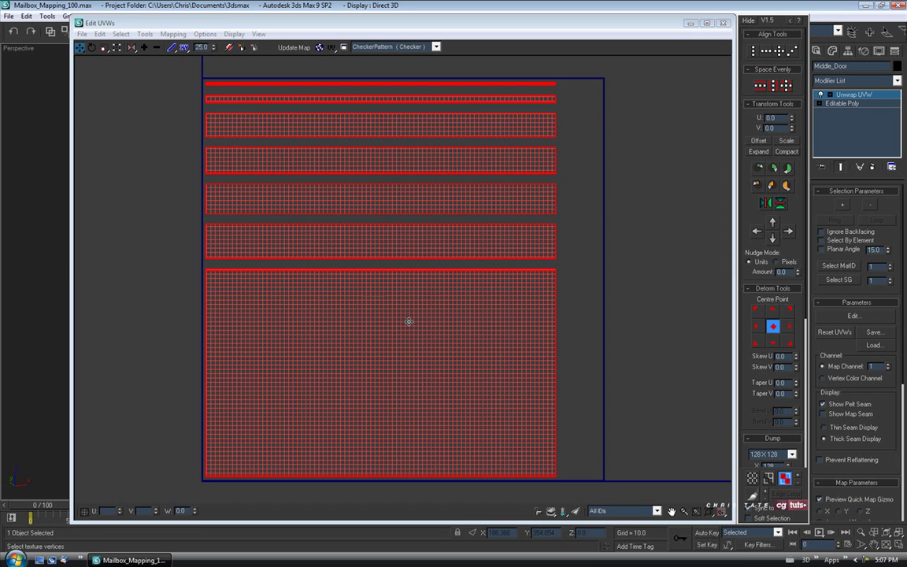
pyautogui.moveTo(408, 315); pyautogui.dragTo(467, 320, button='middle')
# Step: Apply the checker material to Middle_Door and arrange the UV editor so the model stays in view
pyautogui.moveTo(394, 23); pyautogui.dragTo(490, 42)
pyautogui.moveTo(167, 82); pyautogui.dragTo(449, 82)
pyautogui.scroll(4, 267, 215)
pyautogui.moveTo(178, 237); pyautogui.dragTo(232, 230, button='middle')
pyautogui.press('m')
pyautogui.moveTo(147, 118); pyautogui.dragTo(252, 196)
pyautogui.click(200, 63)
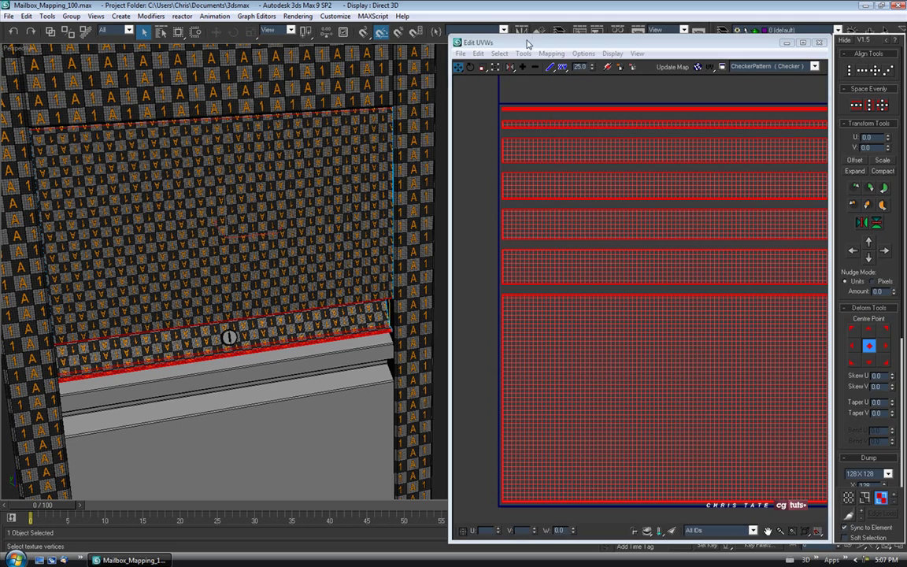
pyautogui.moveTo(528, 42); pyautogui.dragTo(417, 26)
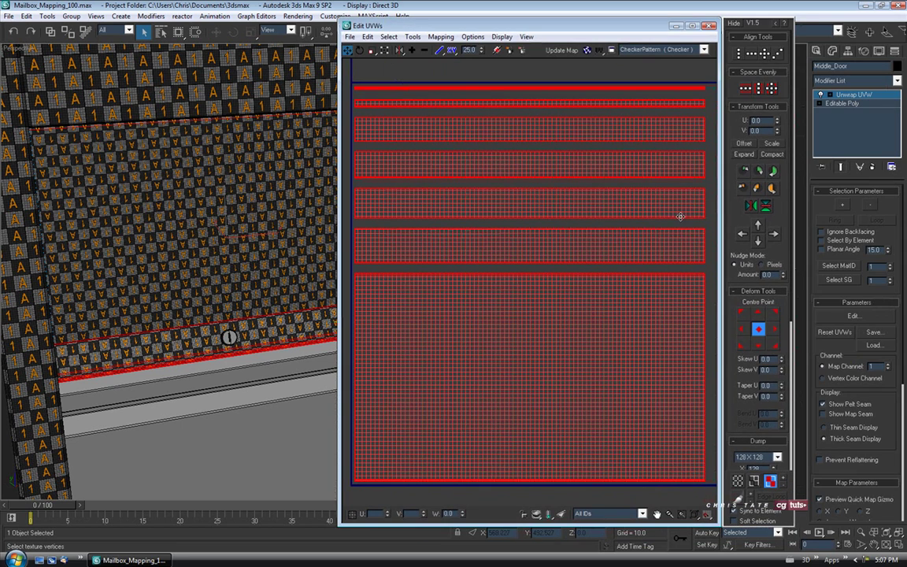
# Step: Turn all the Middle_Door clusters upside down and stitch the matching strip onto the large cluster's bottom edge
pyautogui.click(773, 173)
pyautogui.moveTo(461, 282); pyautogui.dragTo(464, 270, button='middle')
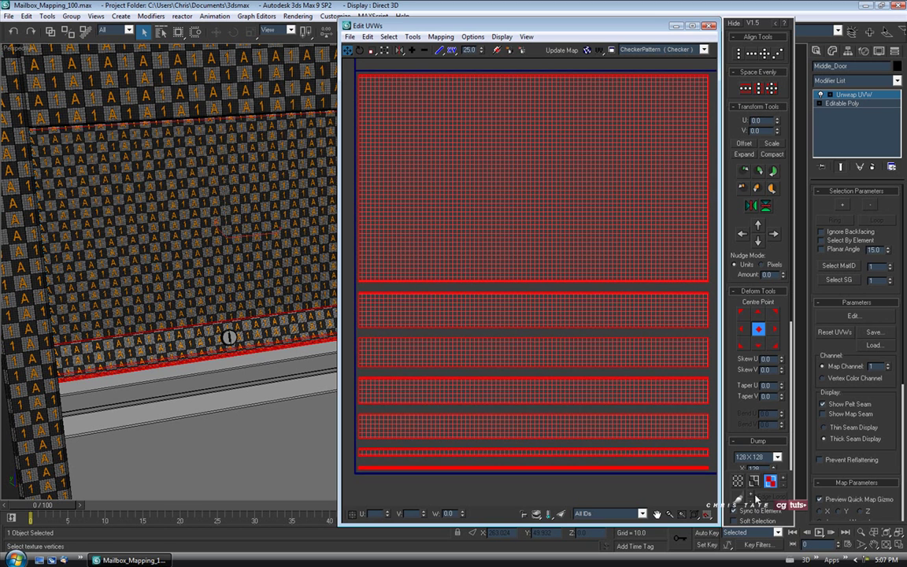
pyautogui.click(754, 481)
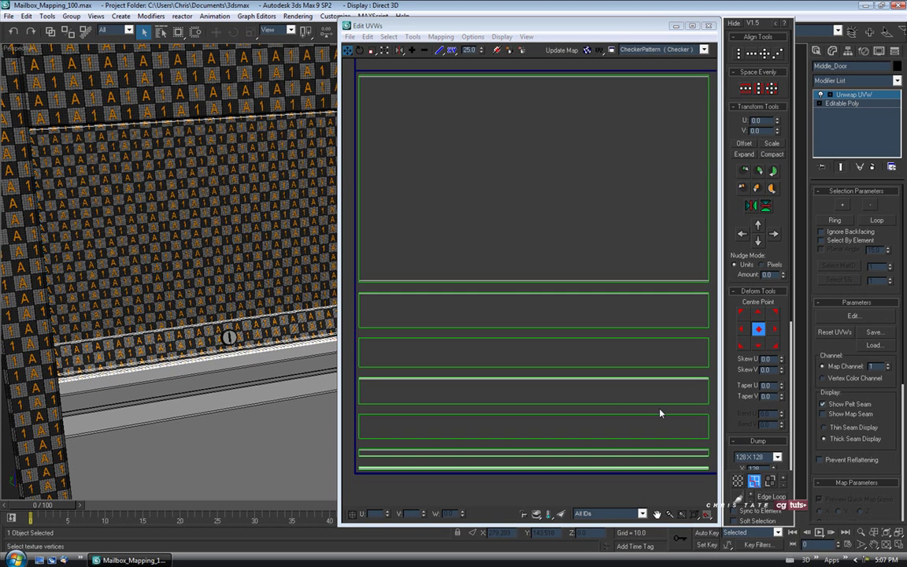
pyautogui.scroll(2, 534, 275)
pyautogui.click(533, 268)
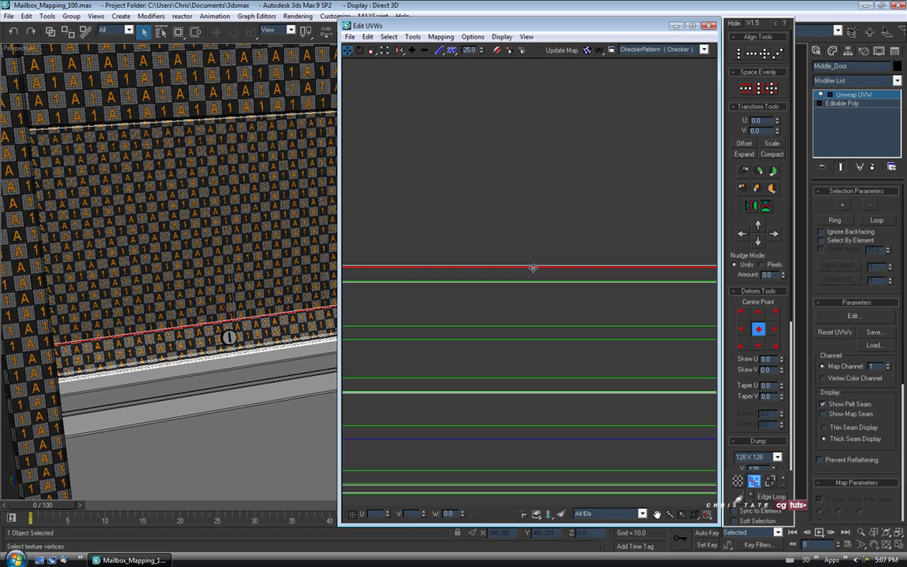
pyautogui.rightClick(533, 268)
pyautogui.click(462, 282)
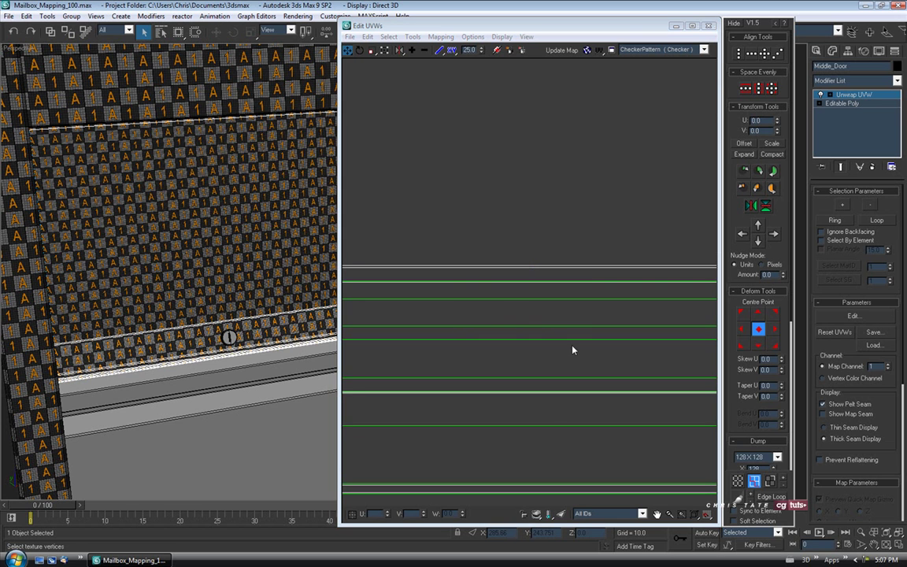
# Step: Move the large cluster up and space the wide strips beneath it apart
pyautogui.scroll(-4, 550, 334)
pyautogui.click(771, 481)
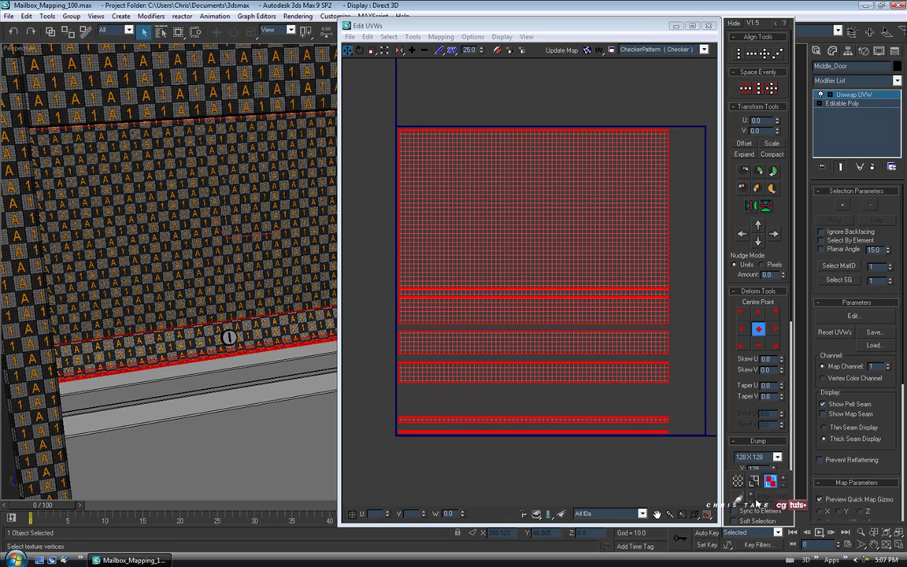
pyautogui.click(509, 214)
pyautogui.moveTo(510, 213); pyautogui.dragTo(509, 144)
pyautogui.moveTo(508, 317); pyautogui.dragTo(509, 295)
pyautogui.moveTo(511, 349); pyautogui.dragTo(510, 377)
pyautogui.moveTo(538, 379); pyautogui.dragTo(536, 393, button='middle')
# Step: Select the large cluster's bottom edge and stitch the matching strip directly beneath onto it
pyautogui.click(759, 483)
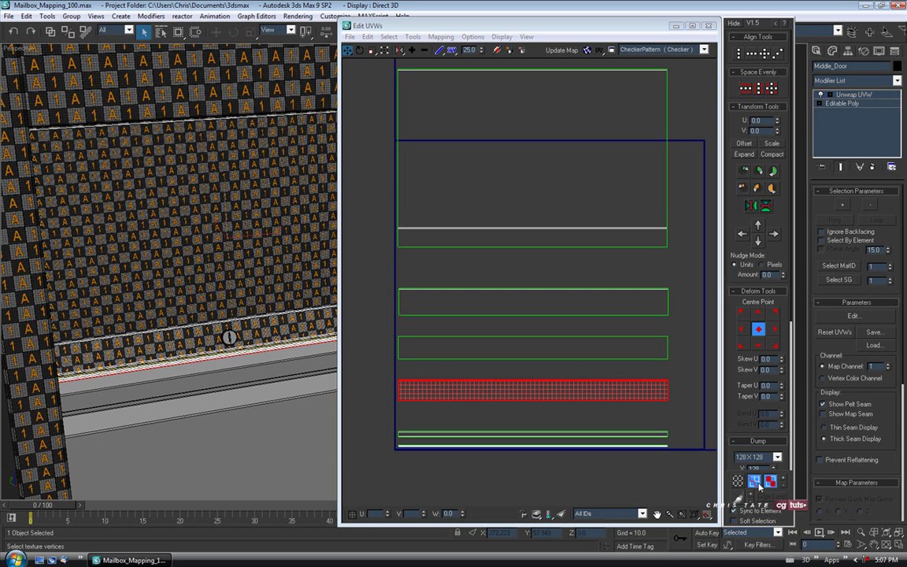
pyautogui.click(526, 247)
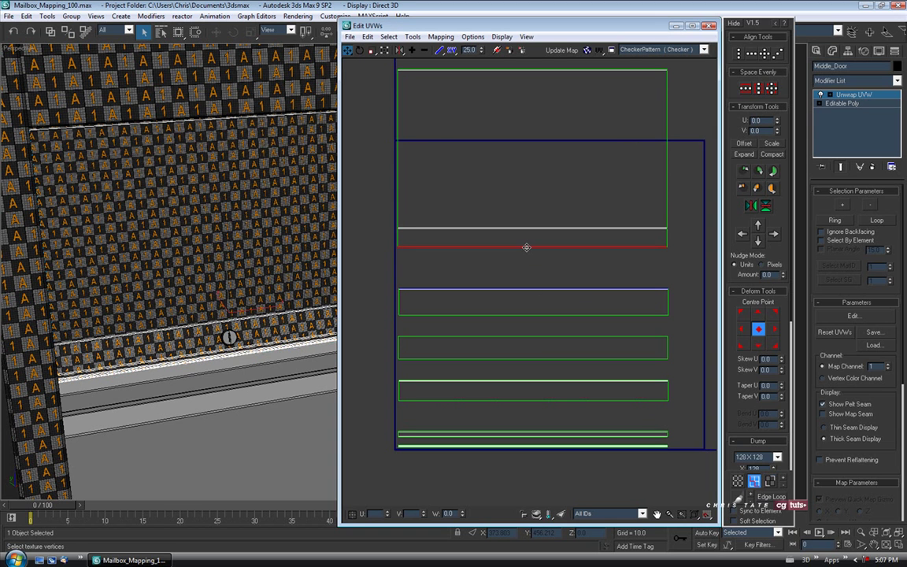
pyautogui.rightClick(527, 247)
pyautogui.click(504, 293)
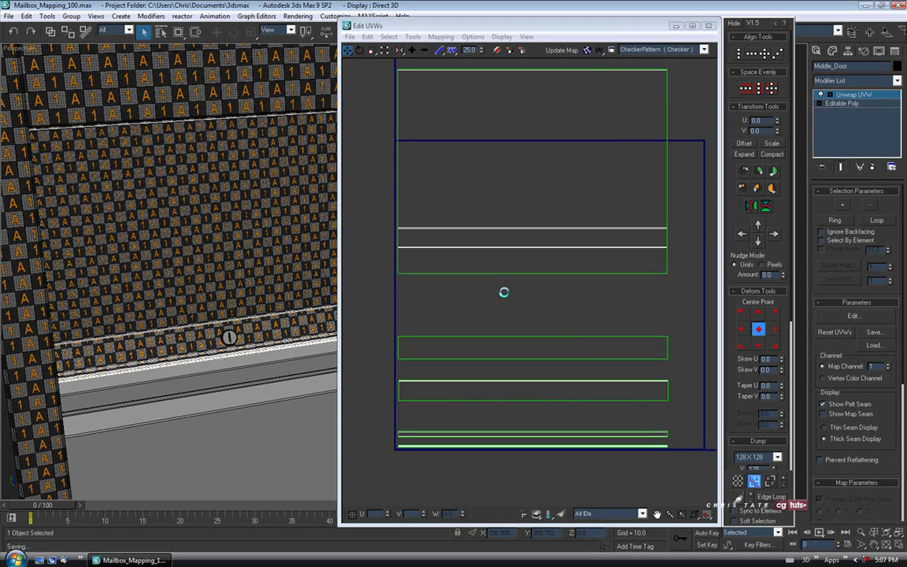
# Step: Stitch the next thin strips in turn onto the large cluster's bottom edge, checking the seam location on the door in wireframe
pyautogui.click(511, 274)
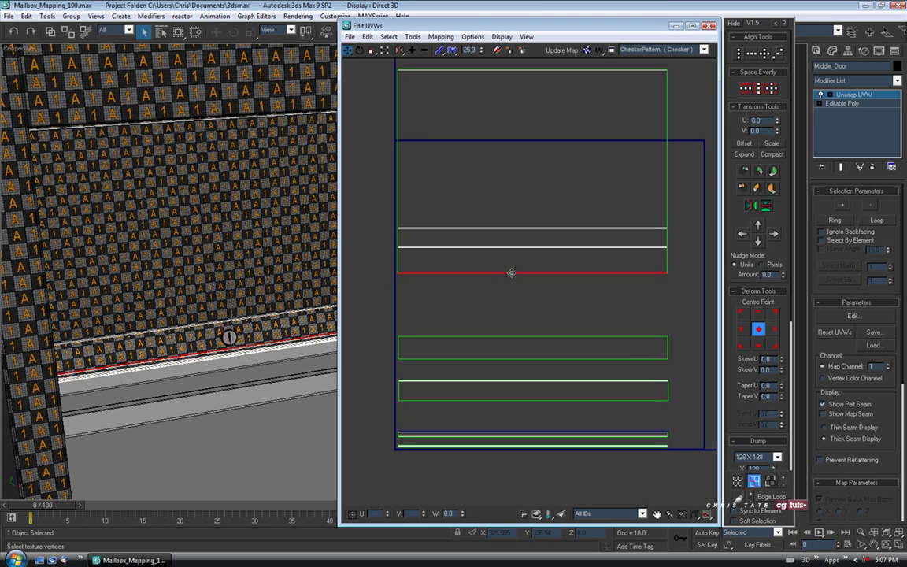
pyautogui.rightClick(510, 274)
pyautogui.click(479, 318)
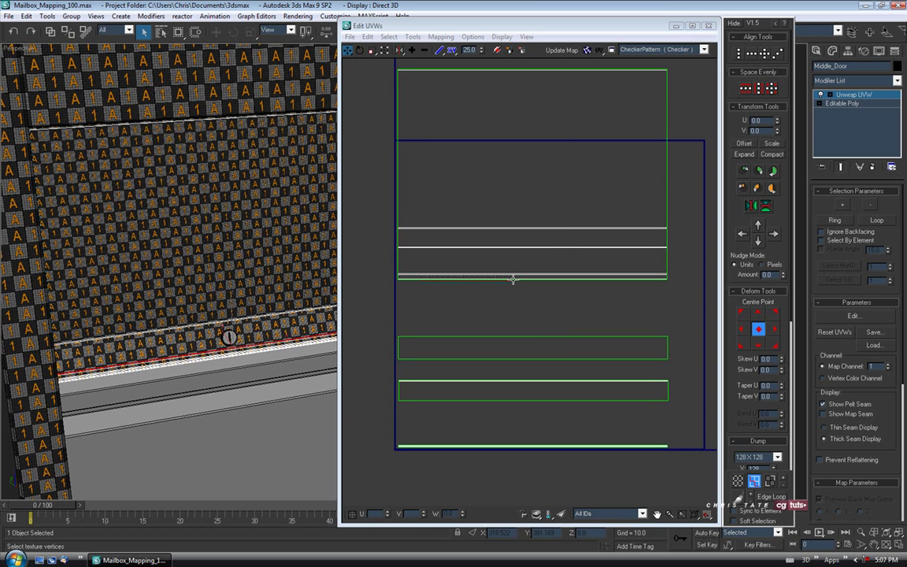
pyautogui.click(513, 277)
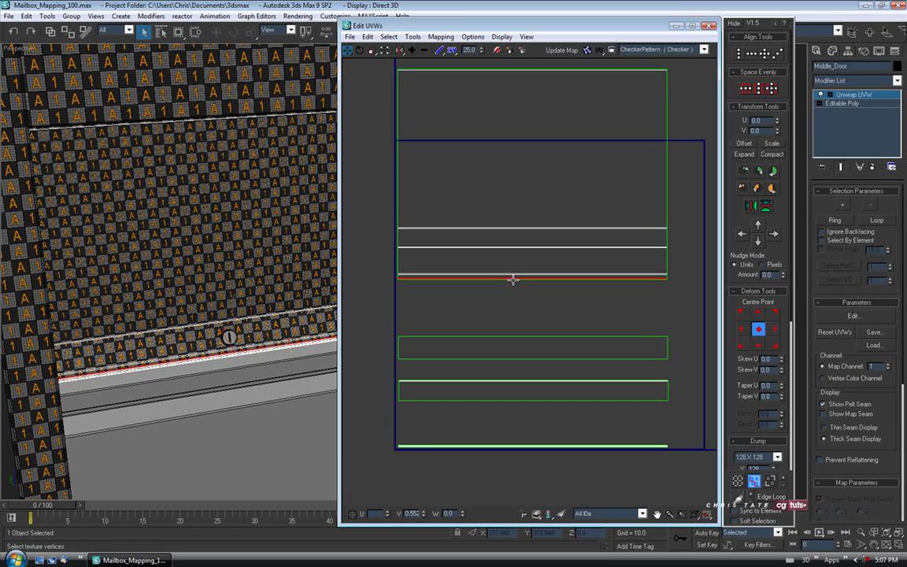
pyautogui.scroll(5, 499, 288)
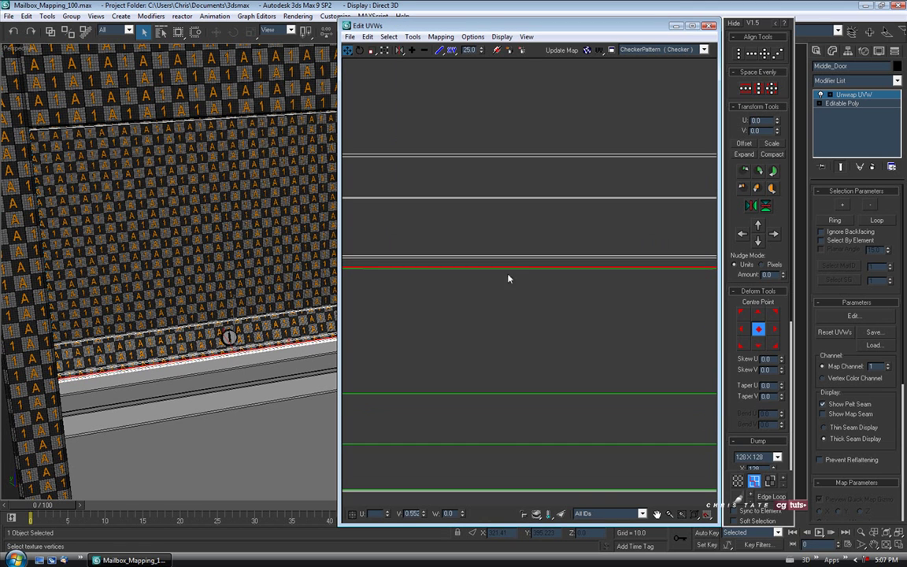
pyautogui.press('F3')
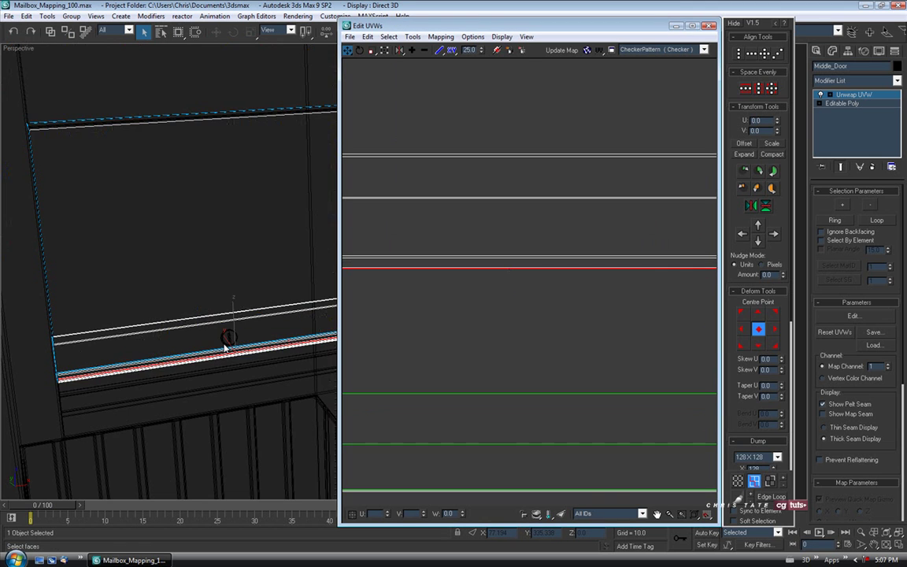
pyautogui.keyDown('alt'); pyautogui.moveTo(195, 313); pyautogui.dragTo(296, 260, button='middle'); pyautogui.keyUp('alt')
pyautogui.scroll(2, 170, 306)
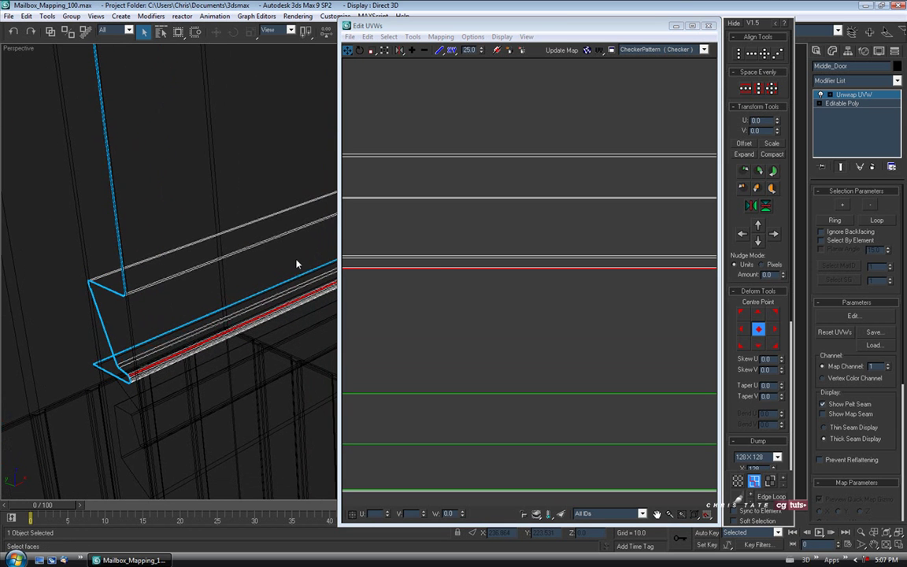
pyautogui.rightClick(438, 269)
pyautogui.click(418, 315)
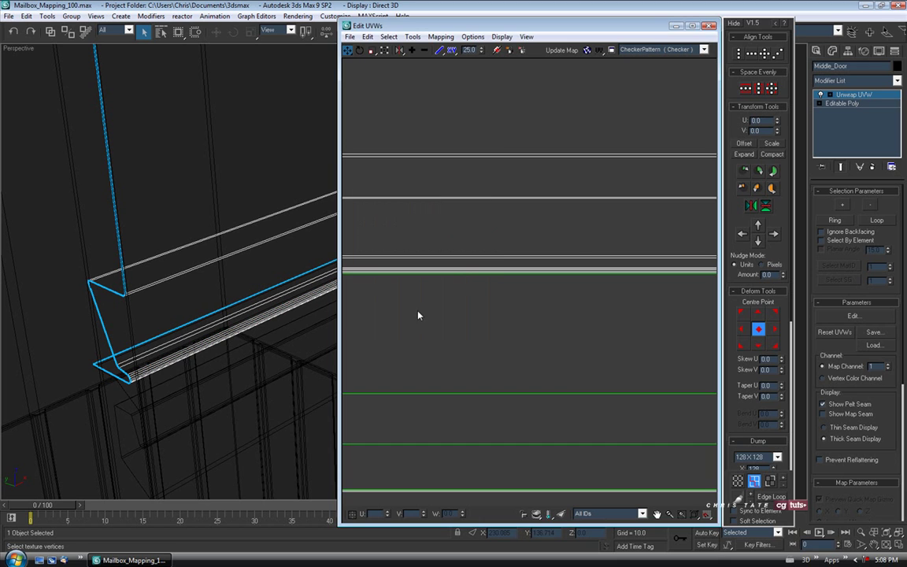
# Step: Stitch the matching wide strip onto the large cluster's bottom edge, and try another stitch at the new lowest edge
pyautogui.click(450, 272)
pyautogui.rightClick(451, 273)
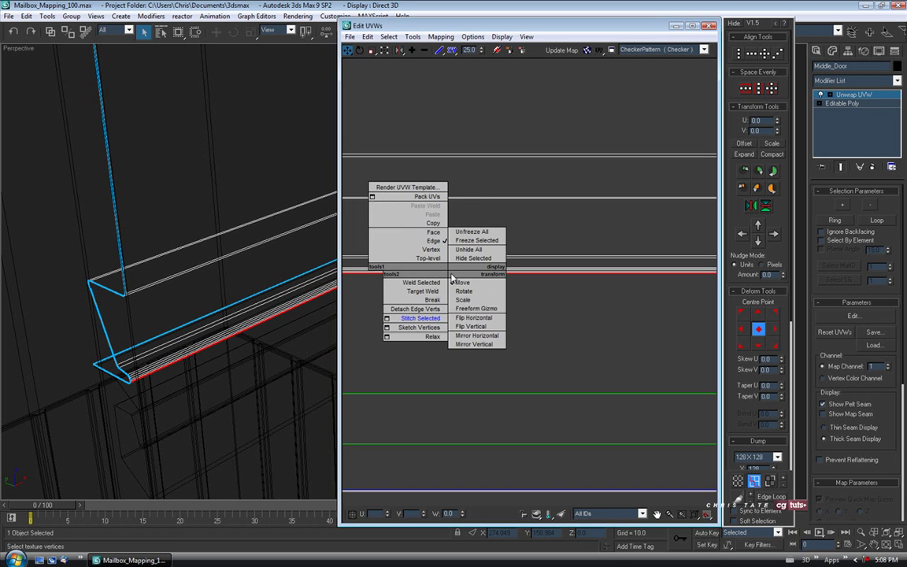
pyautogui.click(437, 319)
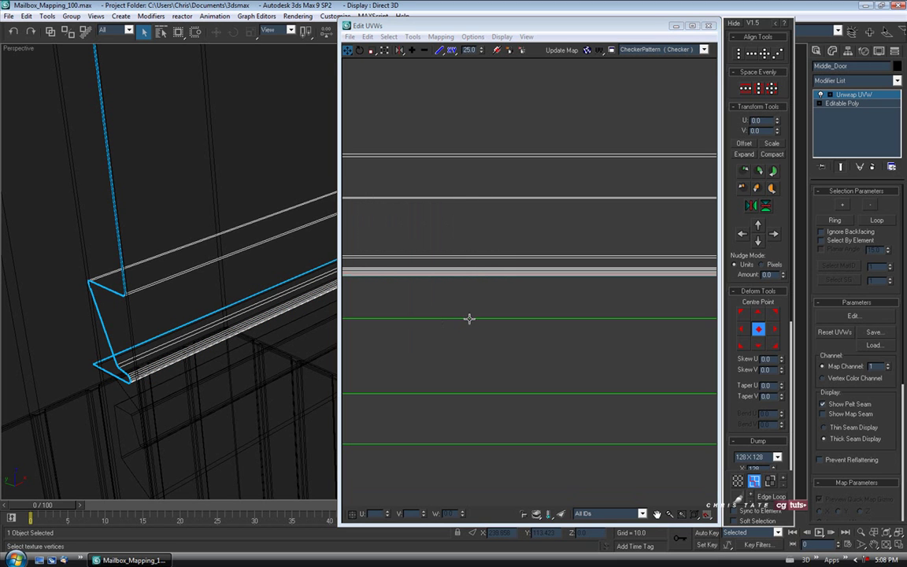
pyautogui.click(469, 318)
pyautogui.rightClick(469, 318)
pyautogui.click(452, 366)
pyautogui.scroll(-6, 482, 324)
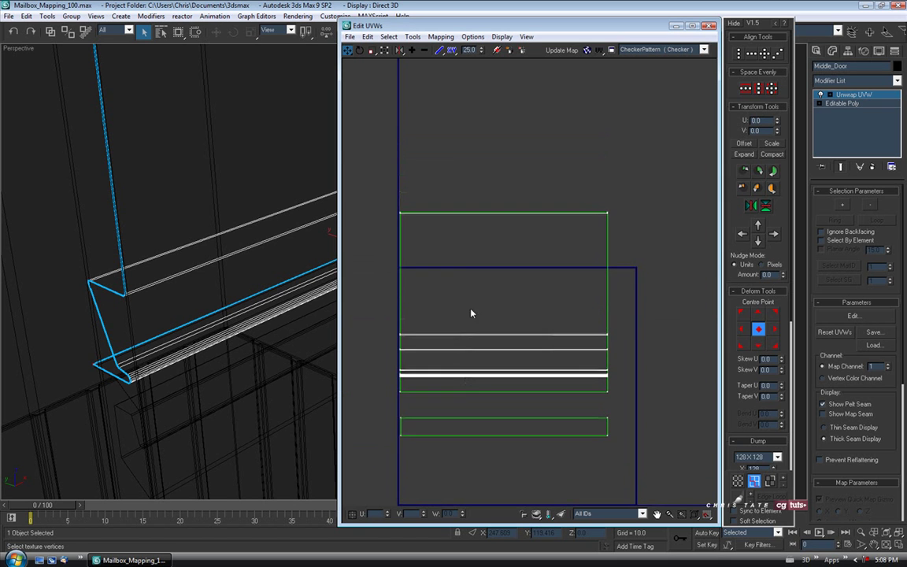
# Step: Stitch the last remaining strip onto the large cluster's top edge
pyautogui.scroll(3, 466, 240)
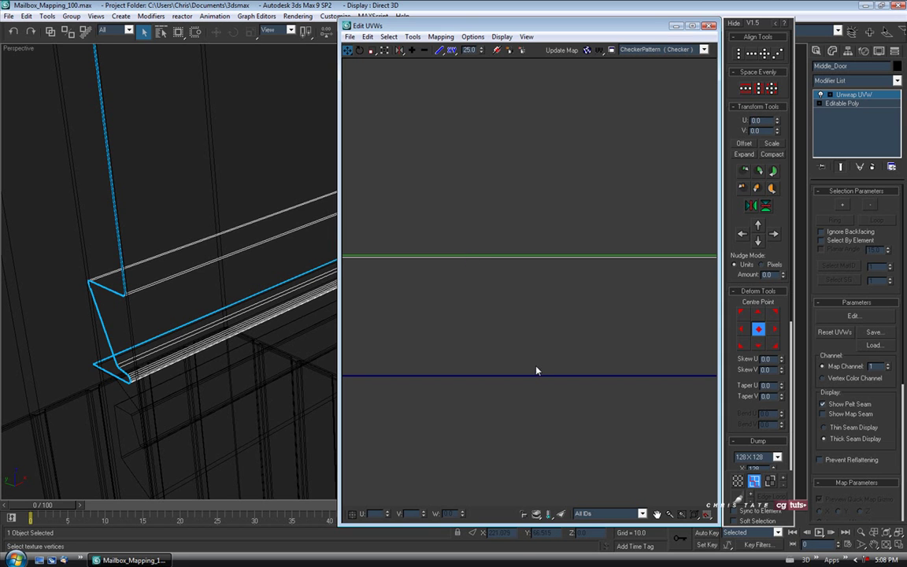
pyautogui.moveTo(537, 371); pyautogui.dragTo(538, 366, button='middle')
pyautogui.click(739, 482)
pyautogui.click(756, 483)
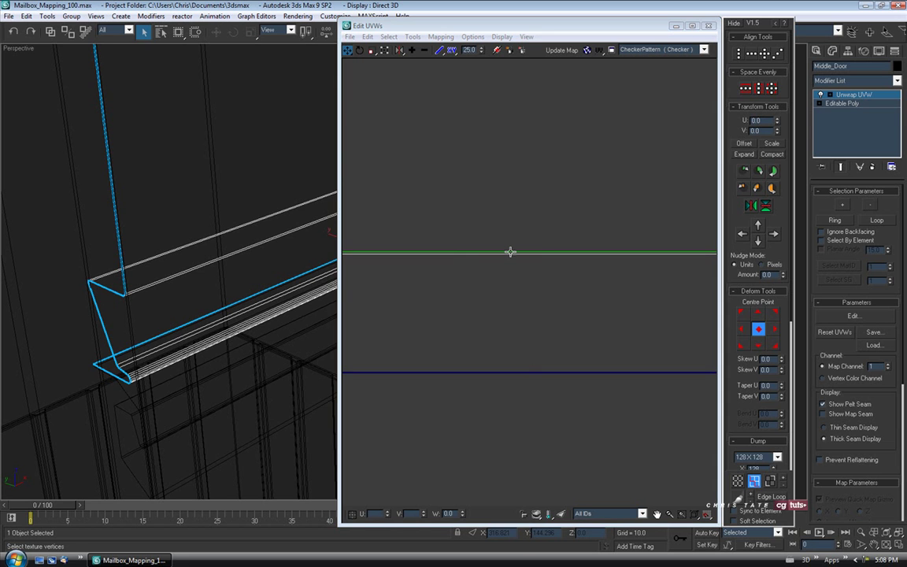
pyautogui.rightClick(510, 251)
pyautogui.click(493, 300)
pyautogui.scroll(-5, 479, 237)
pyautogui.moveTo(476, 227); pyautogui.dragTo(486, 206, button='middle')
pyautogui.scroll(-1, 484, 229)
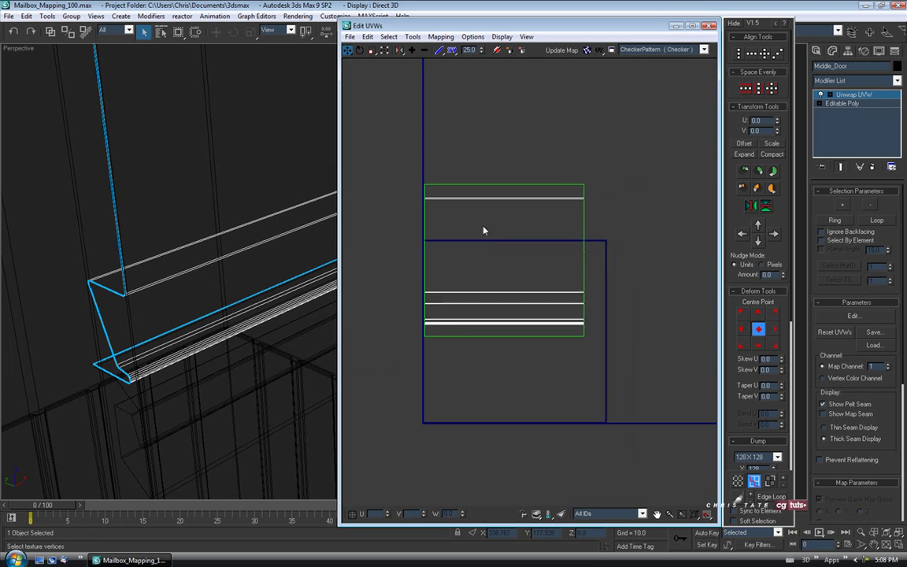
# Step: Select the whole Middle_Door UV piece and scale it down until its checkers match those on the surrounding mailbox parts
pyautogui.moveTo(260, 133); pyautogui.dragTo(193, 242, button='middle')
pyautogui.press('F3')
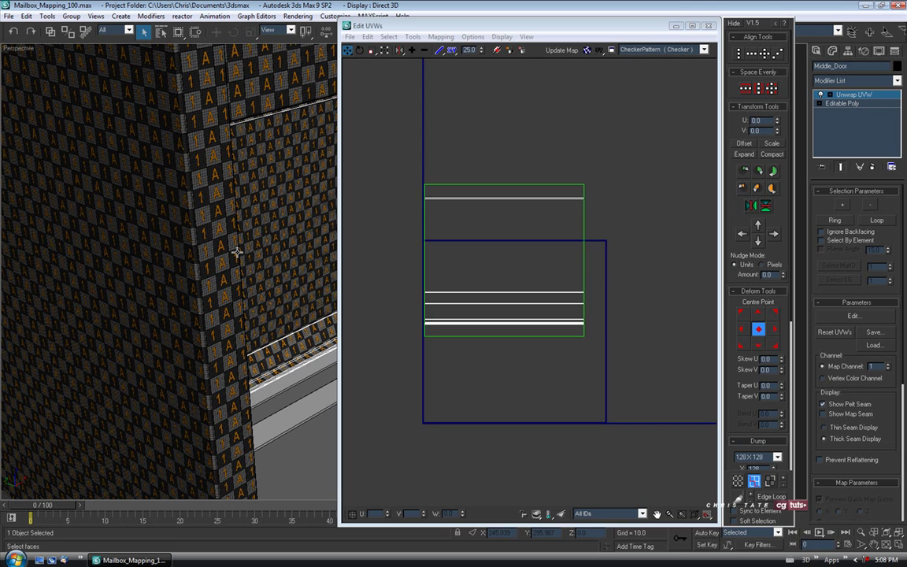
pyautogui.scroll(3, 236, 150)
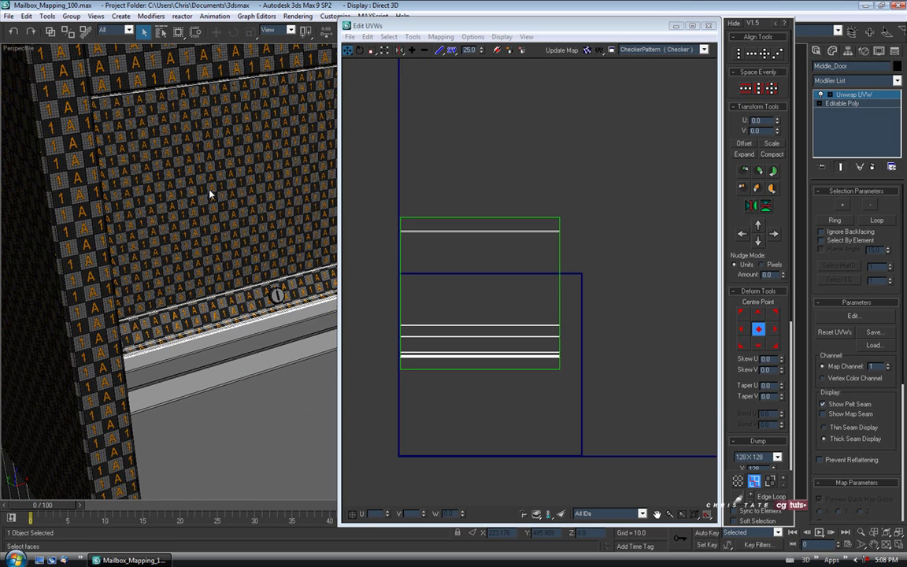
pyautogui.moveTo(210, 194); pyautogui.dragTo(182, 227, button='middle')
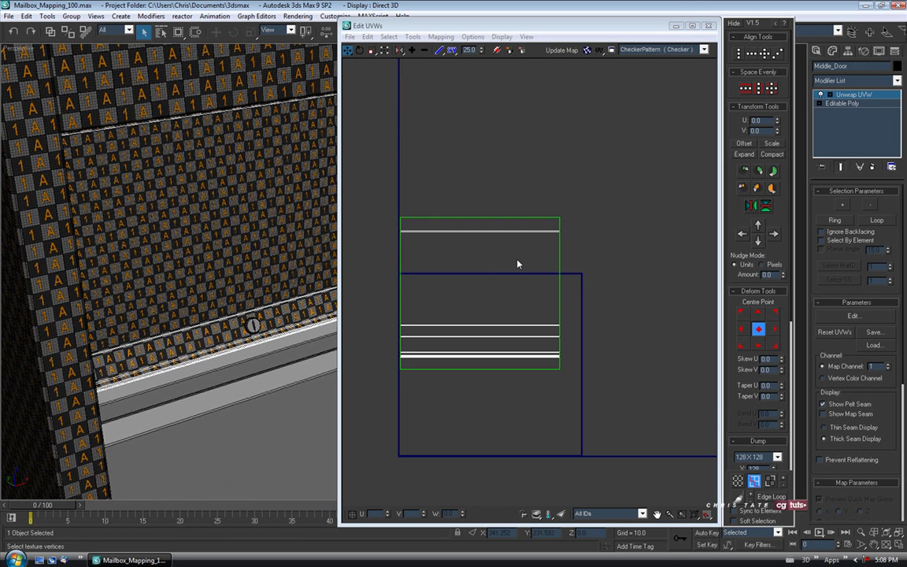
pyautogui.moveTo(508, 277); pyautogui.dragTo(534, 287, button='middle')
pyautogui.click(770, 482)
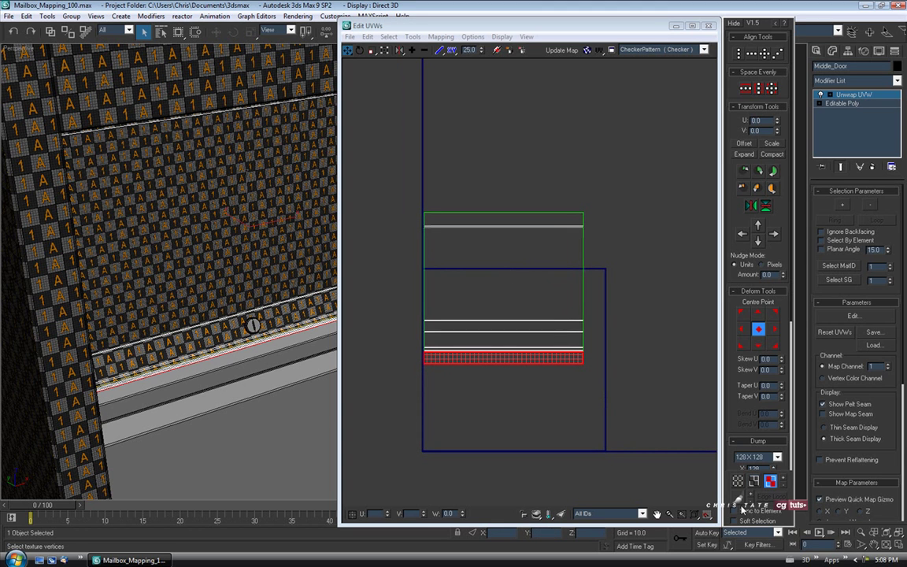
pyautogui.moveTo(494, 427); pyautogui.dragTo(194, 215)
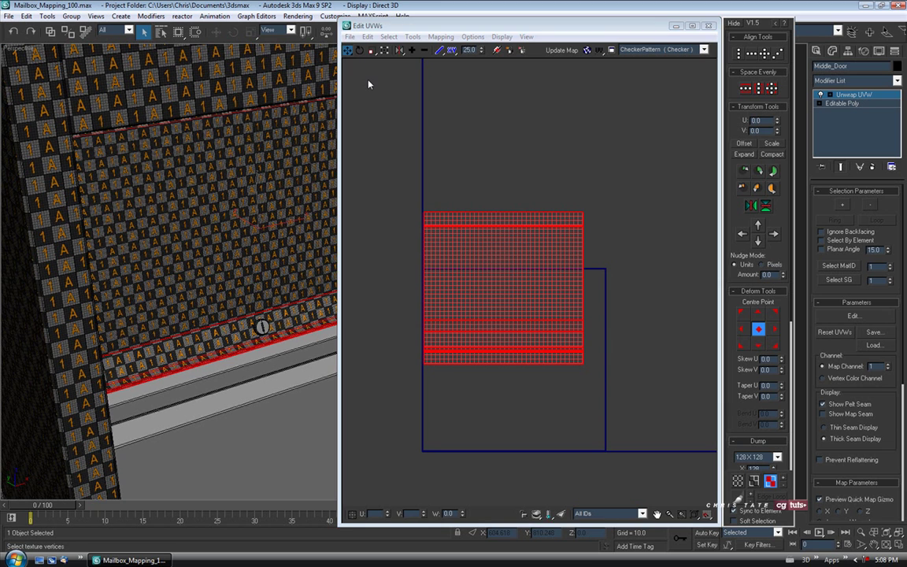
pyautogui.click(371, 50)
pyautogui.moveTo(482, 284); pyautogui.dragTo(486, 272)
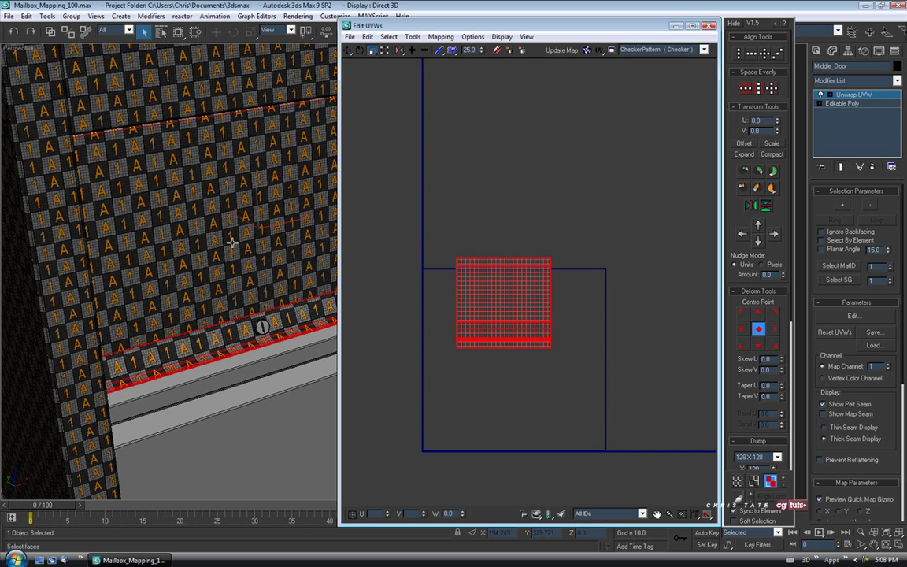
pyautogui.moveTo(219, 227); pyautogui.dragTo(197, 227, button='middle')
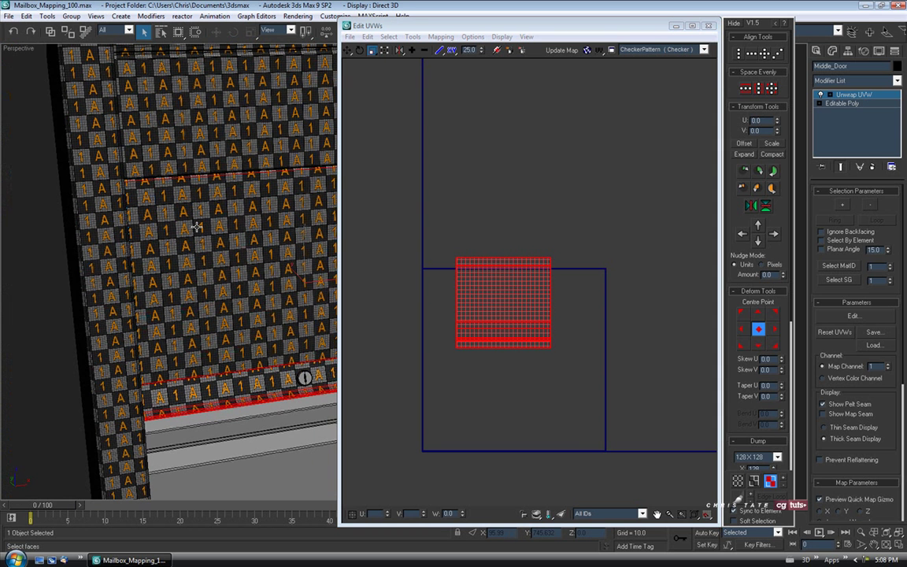
# Step: Move the Middle_Door UV piece below the UV tile and finish editing its unwrap
pyautogui.click(495, 269)
pyautogui.moveTo(509, 314); pyautogui.dragTo(517, 518)
pyautogui.click(566, 488)
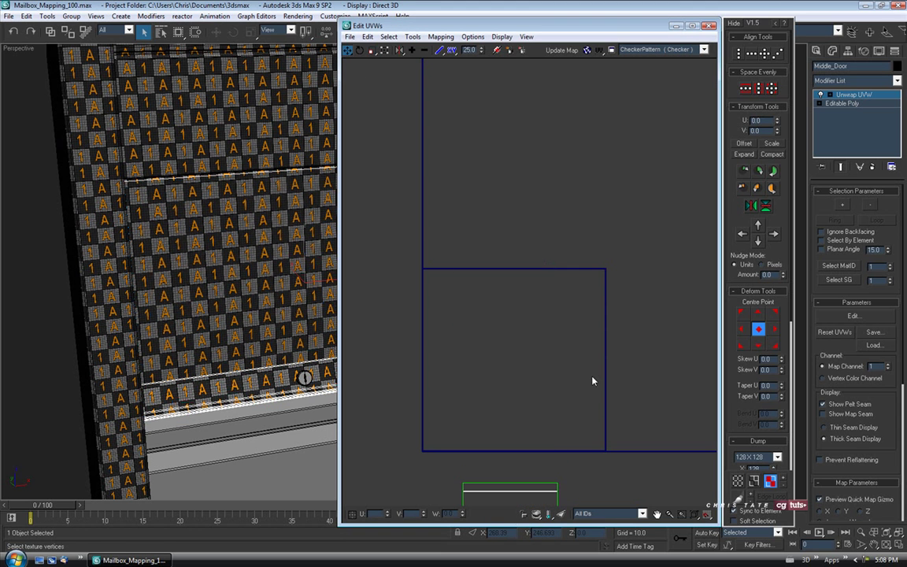
pyautogui.click(710, 25)
pyautogui.click(866, 96)
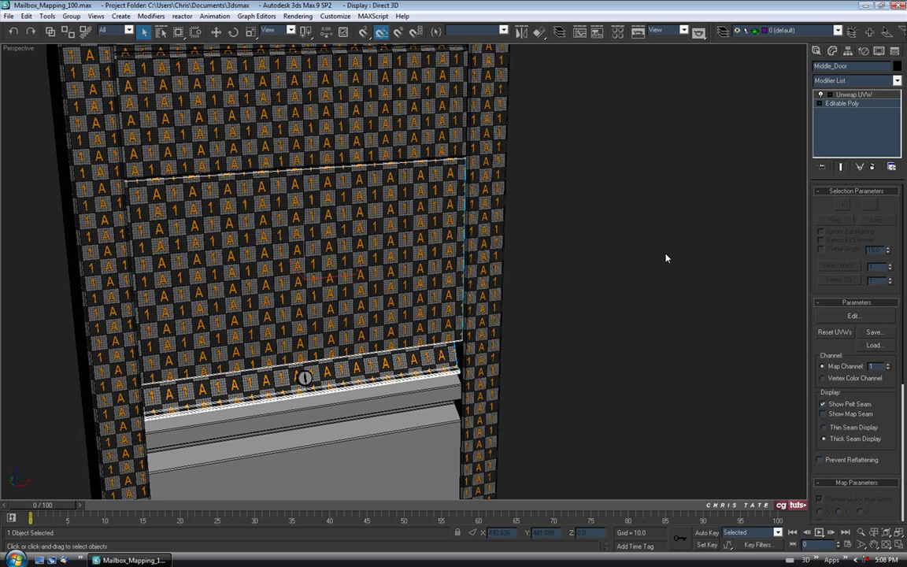
# Step: Select Bottom_Door, add an Unwrap UVW modifier to it and open its UVs for editing
pyautogui.moveTo(403, 426); pyautogui.dragTo(446, 214, button='middle')
pyautogui.click(425, 249)
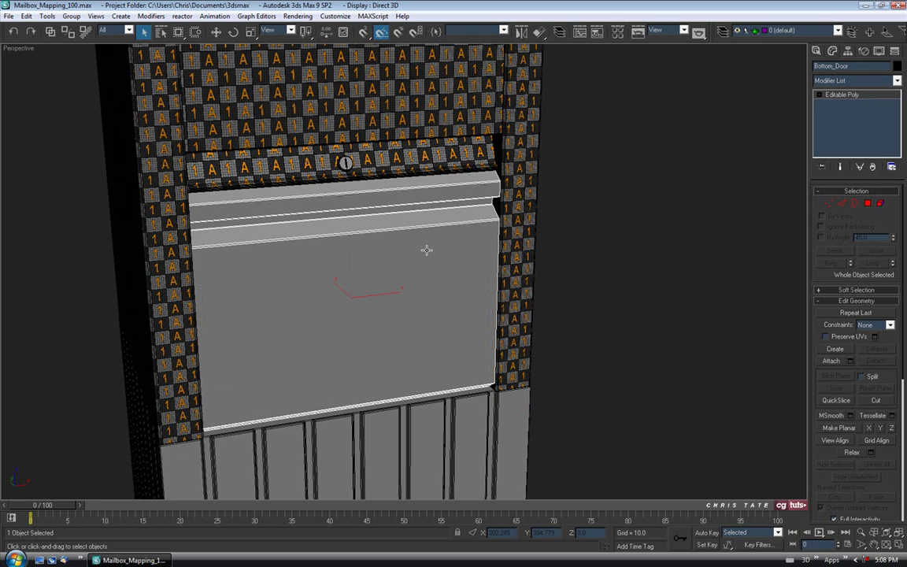
pyautogui.click(897, 80)
pyautogui.scroll(-5, 858, 315)
pyautogui.click(847, 403)
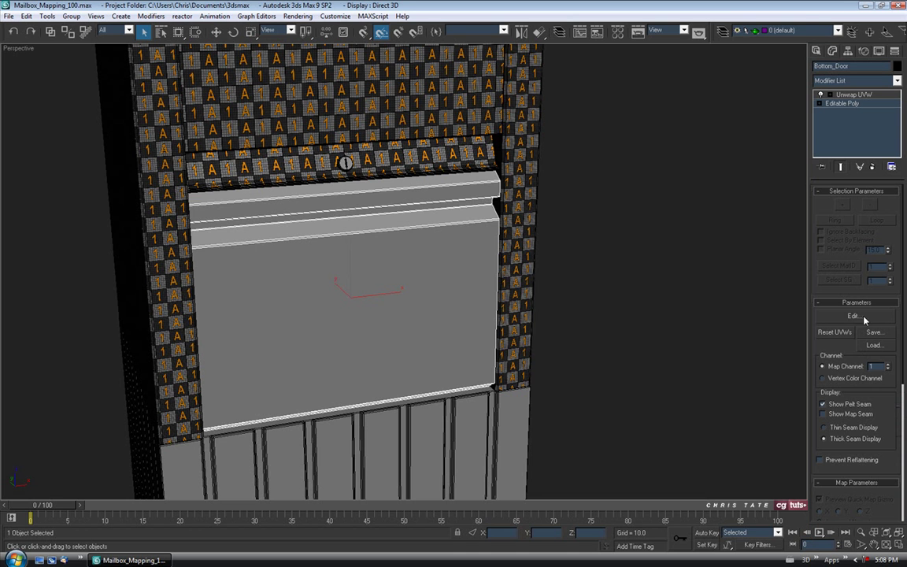
pyautogui.click(853, 316)
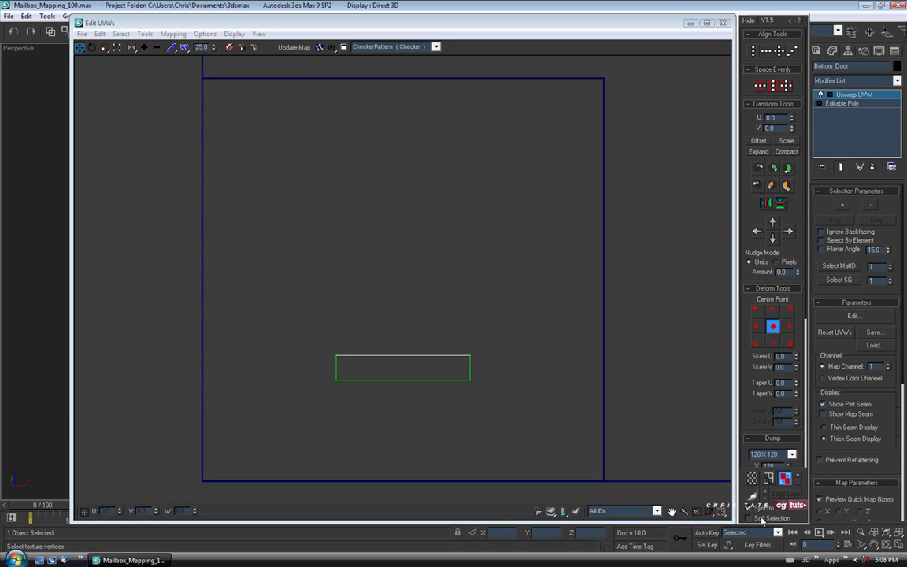
# Step: Flatten-map all Bottom_Door faces with a face angle threshold of 45 and spacing of 0.02
pyautogui.moveTo(298, 326); pyautogui.dragTo(486, 398)
pyautogui.click(173, 34)
pyautogui.click(170, 45)
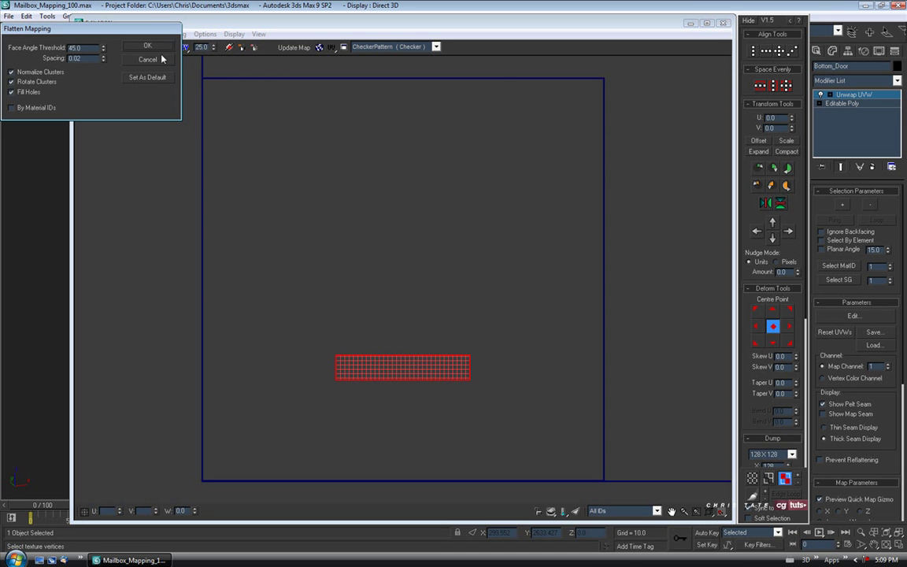
pyautogui.click(148, 45)
# Step: Shift the UV editor aside and apply the checker material to Bottom_Door
pyautogui.moveTo(355, 25); pyautogui.dragTo(648, 59)
pyautogui.moveTo(287, 225); pyautogui.dragTo(223, 215, button='middle')
pyautogui.press('m')
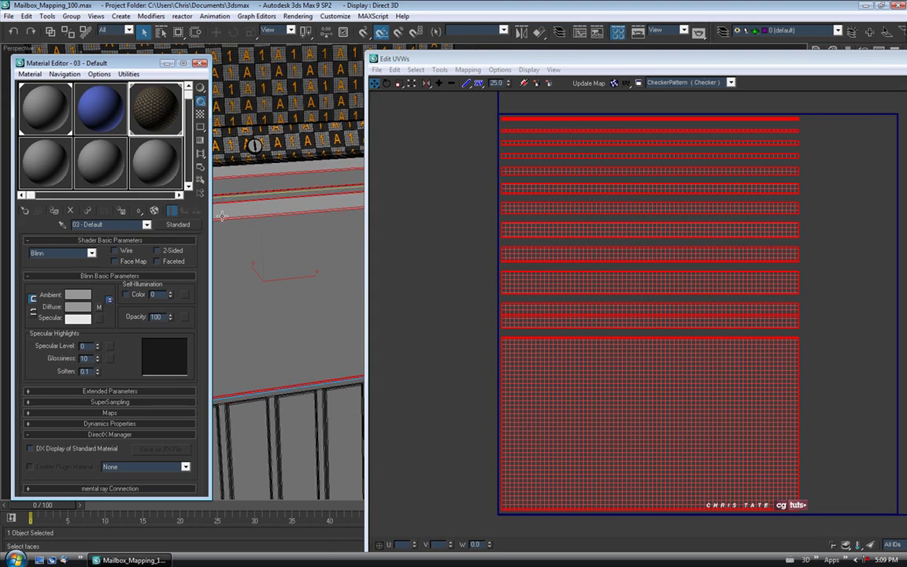
pyautogui.moveTo(141, 93); pyautogui.dragTo(235, 263)
pyautogui.press('m')
pyautogui.moveTo(251, 252); pyautogui.dragTo(204, 248, button='middle')
# Step: Rotate all the Bottom_Door clusters upside down so the large cluster sits above the strips
pyautogui.click(551, 275)
pyautogui.moveTo(566, 303); pyautogui.dragTo(574, 93)
pyautogui.moveTo(733, 318); pyautogui.dragTo(647, 314, button='middle')
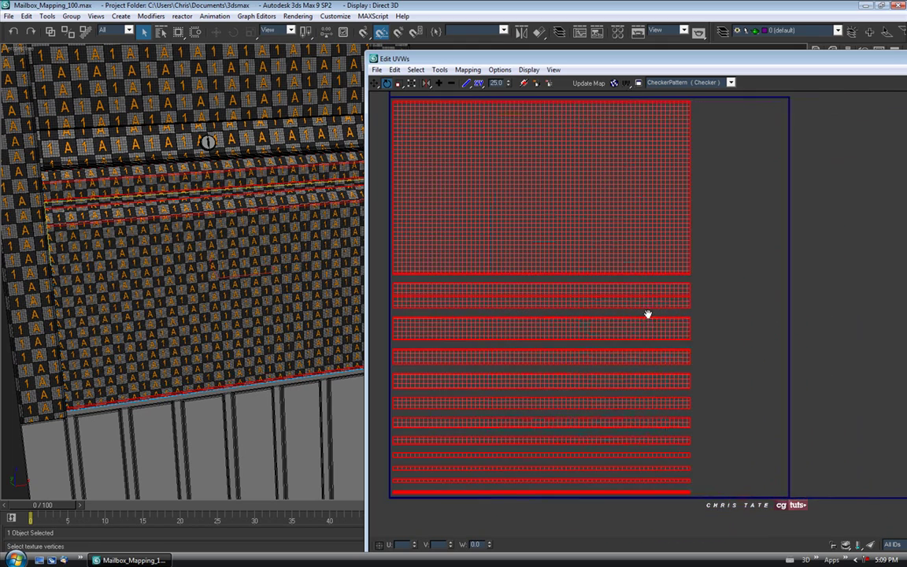
# Step: Shrink and reposition the UV editor so the model stays in view beside it, and clear the face selection
pyautogui.moveTo(512, 58); pyautogui.dragTo(363, 28)
pyautogui.moveTo(215, 530); pyautogui.dragTo(409, 467)
pyautogui.moveTo(543, 45); pyautogui.dragTo(396, 59)
pyautogui.click(700, 421)
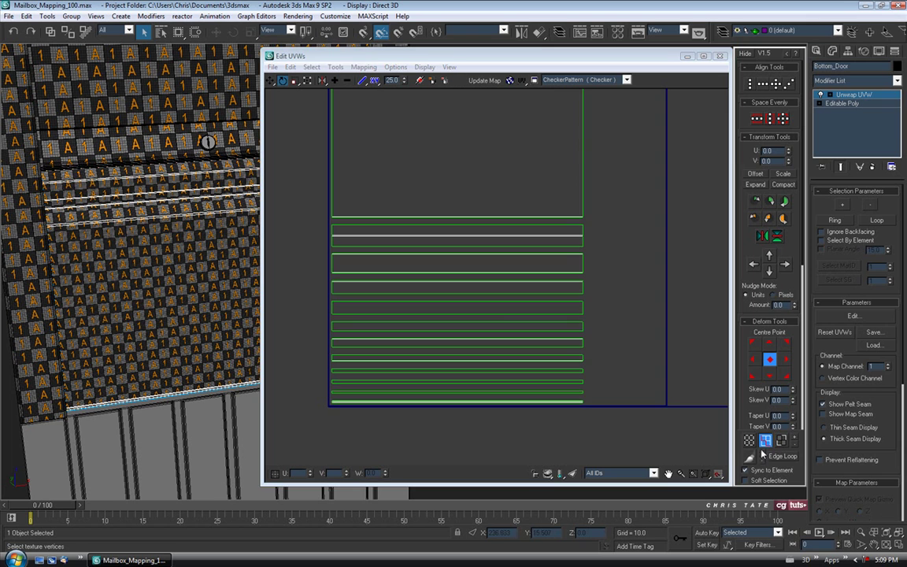
# Step: Stitch the matching strip onto the bottom edge of Bottom_Door's large cluster
pyautogui.scroll(4, 470, 233)
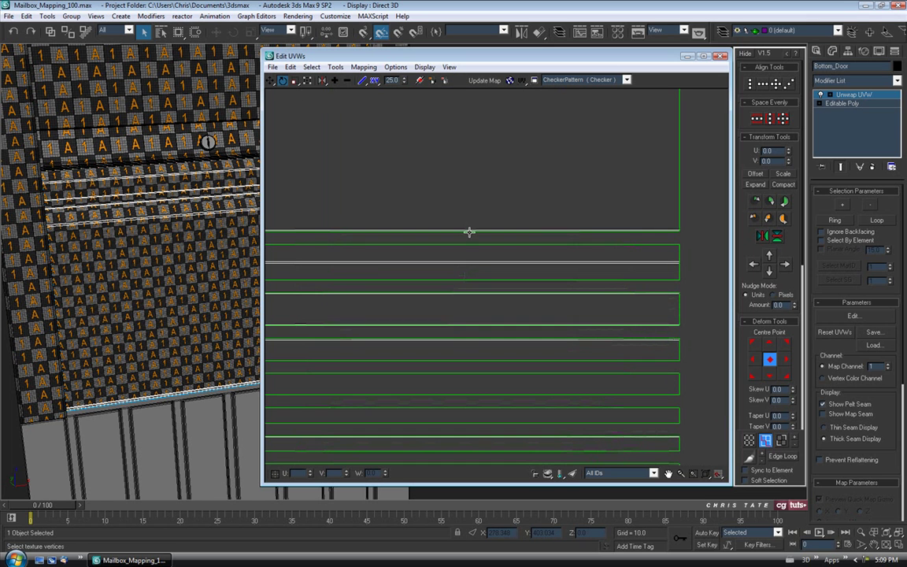
pyautogui.click(469, 231)
pyautogui.click(276, 80)
pyautogui.scroll(3, 415, 231)
pyautogui.rightClick(415, 232)
pyautogui.click(393, 276)
pyautogui.scroll(-3, 461, 297)
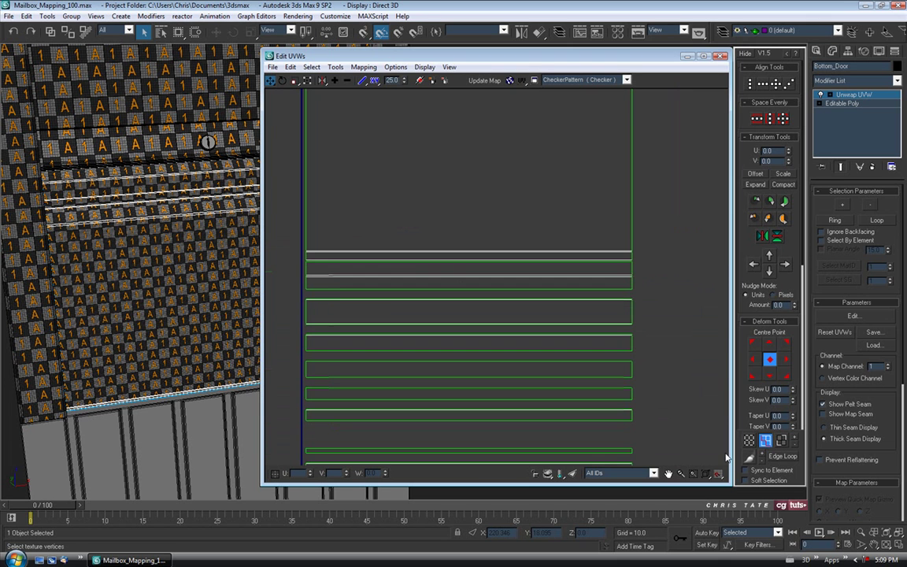
# Step: Move the large cluster up and shift the first strip beneath it up, leaving gaps between the pieces
pyautogui.click(782, 440)
pyautogui.hotkey('ctrl', 'a')
pyautogui.click(662, 368)
pyautogui.click(518, 154)
pyautogui.moveTo(510, 263); pyautogui.dragTo(510, 247)
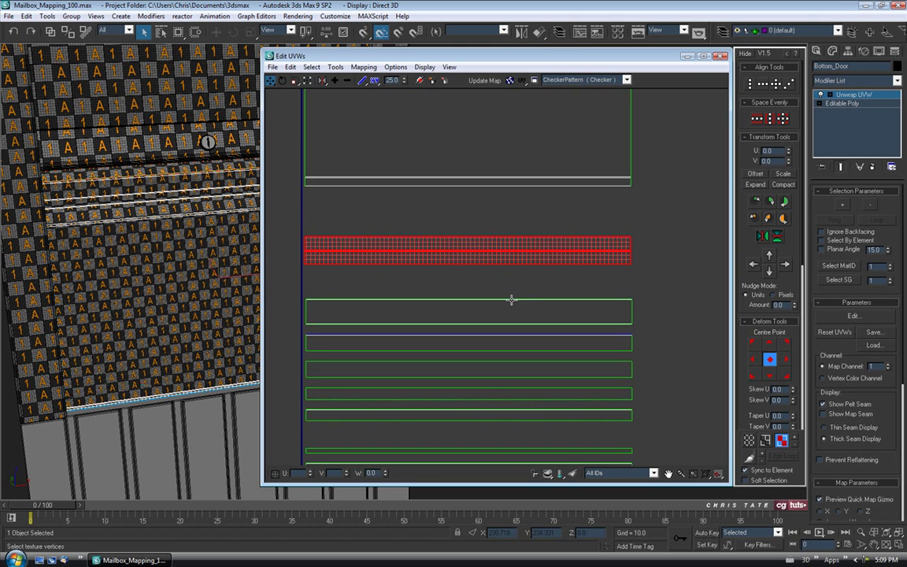
# Step: Stitch the next two matching strips one after the other onto the large Bottom_Door cluster's lowest edge
pyautogui.click(766, 441)
pyautogui.scroll(3, 451, 236)
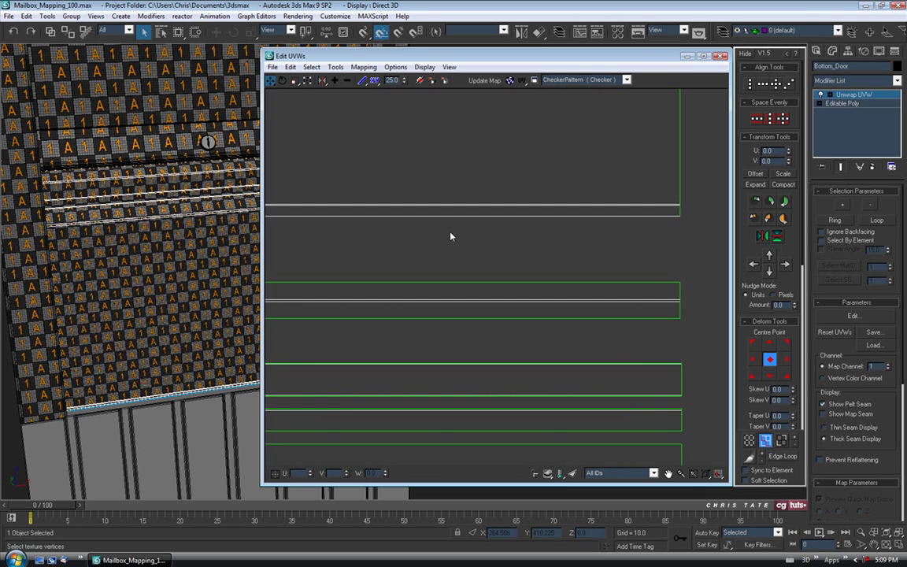
pyautogui.scroll(3, 451, 237)
pyautogui.click(447, 204)
pyautogui.rightClick(446, 204)
pyautogui.click(428, 254)
pyautogui.click(462, 229)
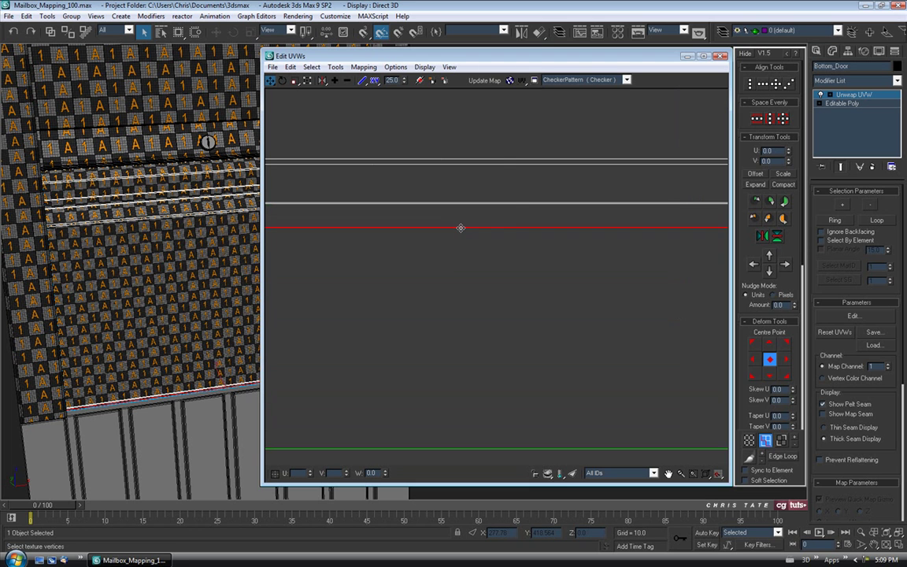
pyautogui.rightClick(460, 228)
pyautogui.moveTo(461, 257); pyautogui.dragTo(475, 204, button='middle')
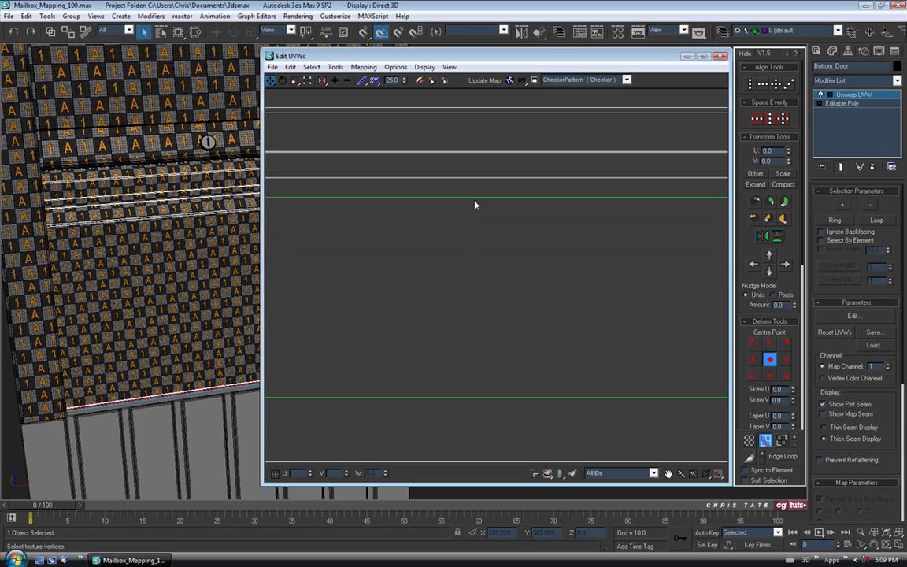
# Step: Stitch the next matching strip onto the large Bottom_Door cluster's lowest edge and display the model in wireframe
pyautogui.click(475, 201)
pyautogui.rightClick(474, 201)
pyautogui.click(460, 248)
pyautogui.click(450, 214)
pyautogui.moveTo(162, 353); pyautogui.dragTo(157, 344, button='middle')
pyautogui.press('F3')
pyautogui.moveTo(155, 385)
pyautogui.keyDown('alt'); pyautogui.mouseDown(button='middle')
pyautogui.moveTo(185, 371)
pyautogui.moveTo(127, 275)
pyautogui.mouseUp(button='middle'); pyautogui.keyUp('alt')
pyautogui.click(404, 212)
pyautogui.keyDown('alt'); pyautogui.moveTo(202, 357); pyautogui.dragTo(186, 306, button='middle'); pyautogui.keyUp('alt')
pyautogui.moveTo(385, 339); pyautogui.dragTo(379, 338, button='middle')
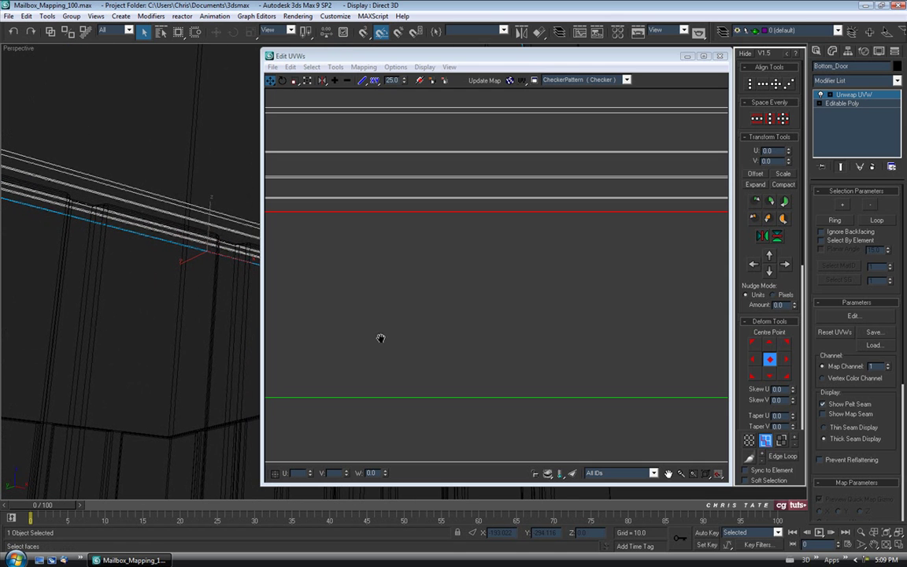
# Step: Stitch the first matching strip onto the top edge of Bottom_Door's large cluster
pyautogui.middleClick(479, 339)
pyautogui.scroll(-8, 475, 312)
pyautogui.moveTo(477, 342); pyautogui.dragTo(472, 413, button='middle')
pyautogui.moveTo(465, 264); pyautogui.dragTo(462, 314, button='middle')
pyautogui.scroll(5, 462, 312)
pyautogui.moveTo(488, 373); pyautogui.dragTo(502, 306, button='middle')
pyautogui.click(496, 315)
pyautogui.click(515, 293)
pyautogui.click(510, 259)
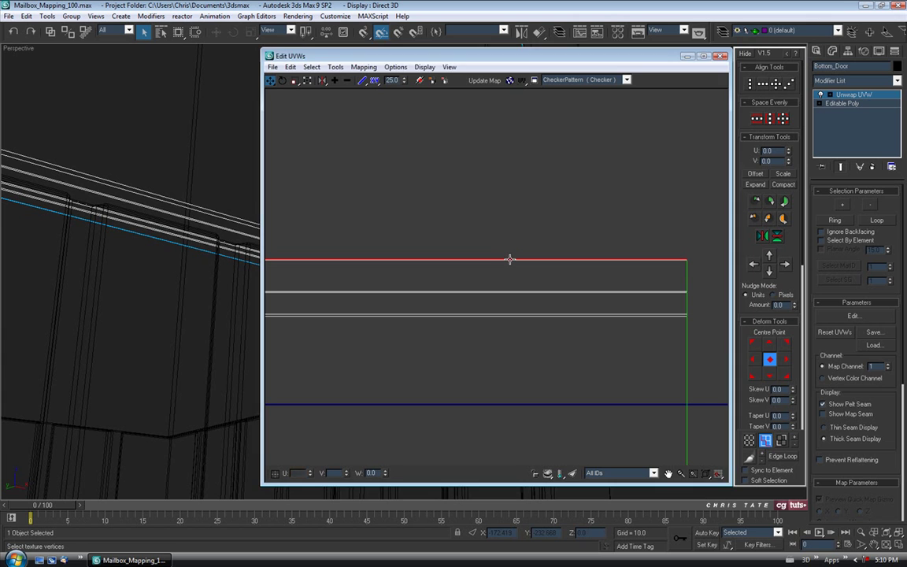
pyautogui.press('s')
pyautogui.click(508, 245)
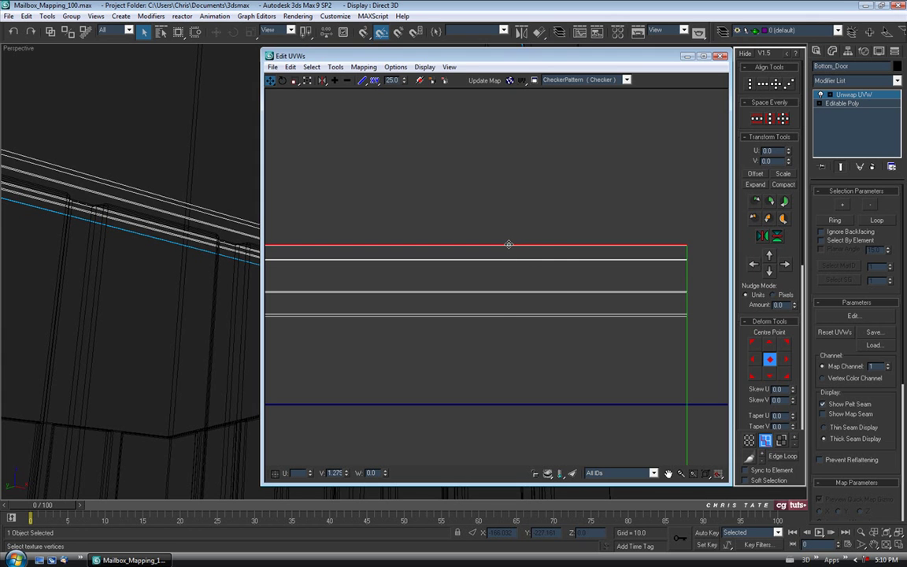
# Step: Keep stitching the following matching strips onto the large cluster, each time at its new topmost edge
pyautogui.rightClick(463, 236)
pyautogui.click(441, 263)
pyautogui.moveTo(489, 258); pyautogui.dragTo(494, 309, button='middle')
pyautogui.click(498, 265)
pyautogui.press('s')
pyautogui.scroll(5, 494, 304)
pyautogui.click(493, 269)
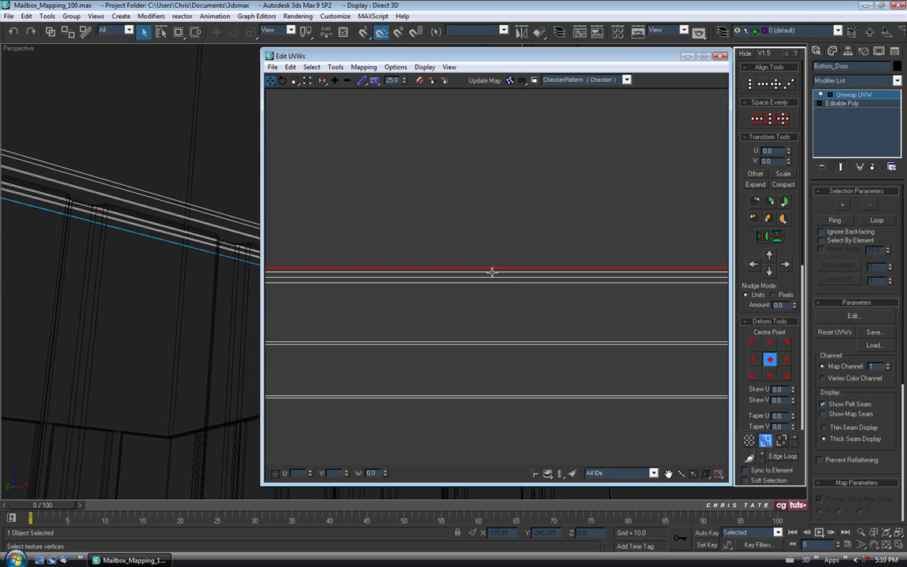
pyautogui.rightClick(491, 271)
pyautogui.click(473, 317)
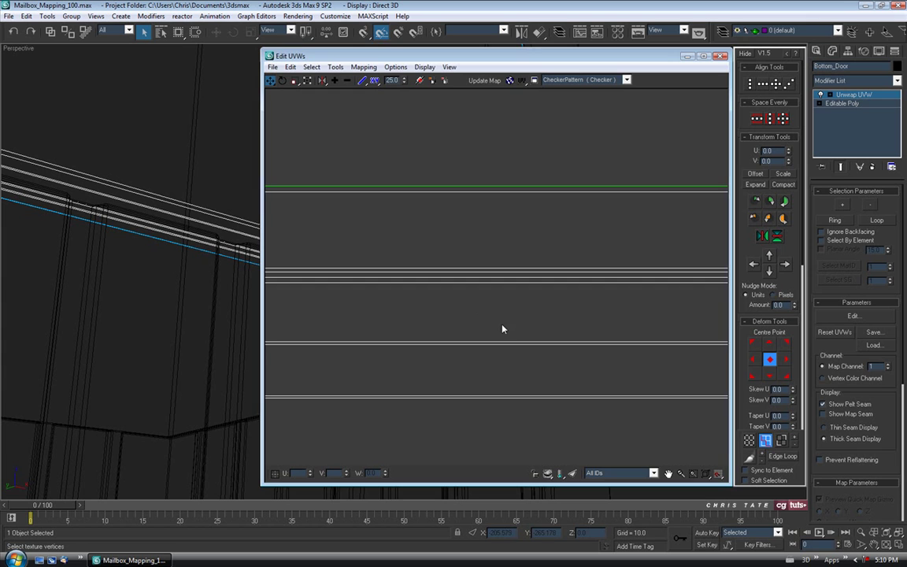
# Step: Stitch the last separate strip onto the cluster's top edge so Bottom_Door forms one UV piece
pyautogui.scroll(-3, 501, 325)
pyautogui.scroll(-2, 502, 321)
pyautogui.moveTo(503, 328); pyautogui.dragTo(506, 249, button='middle')
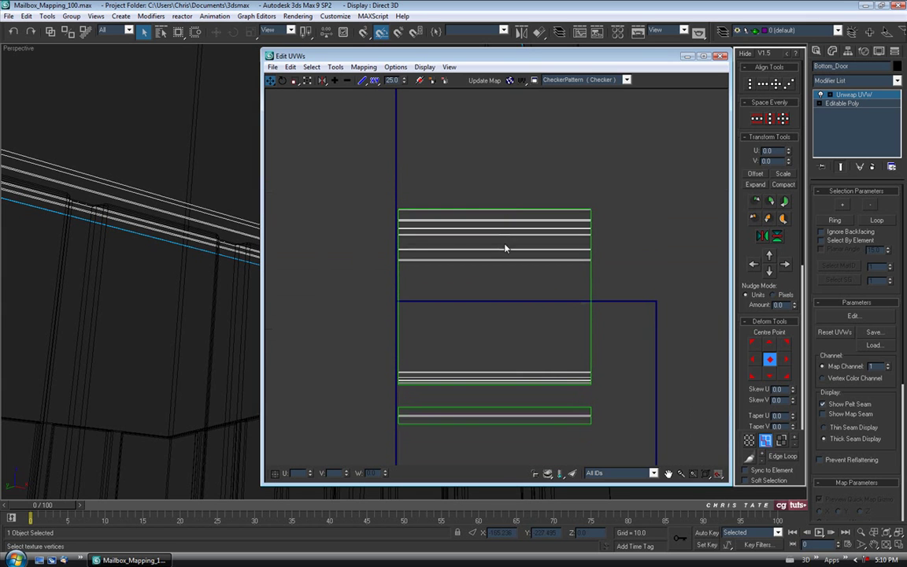
pyautogui.click(503, 211)
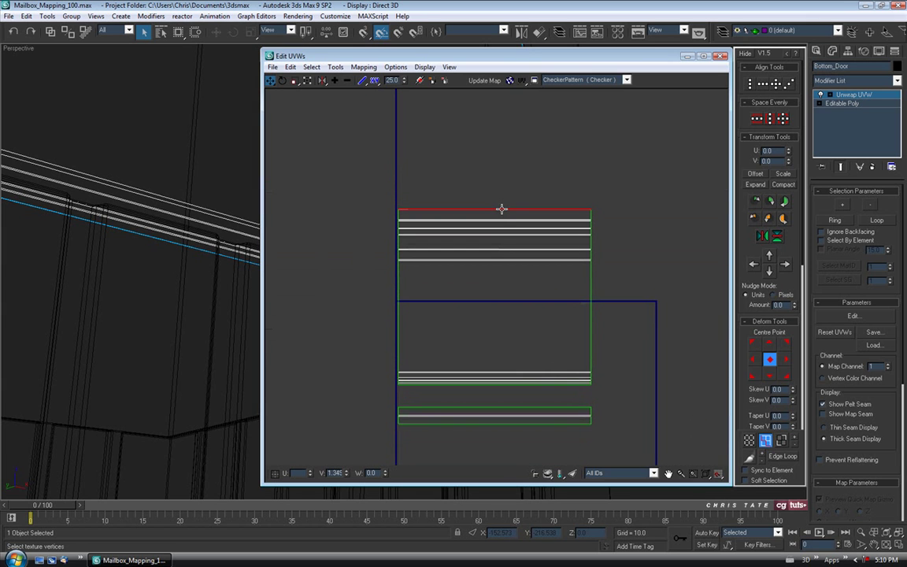
pyautogui.moveTo(502, 209); pyautogui.dragTo(500, 245, button='middle')
pyautogui.scroll(5, 500, 245)
pyautogui.scroll(-6, 500, 246)
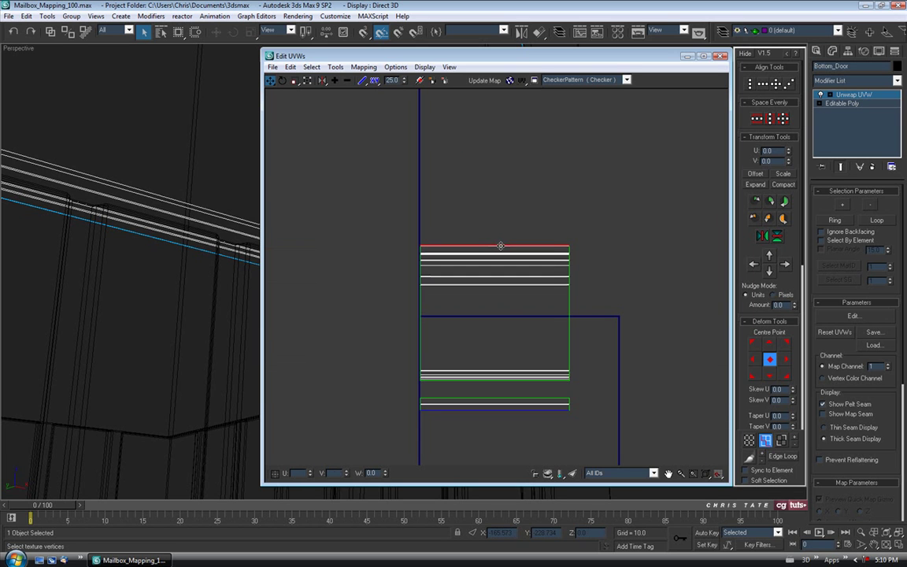
pyautogui.rightClick(501, 246)
pyautogui.click(485, 290)
pyautogui.moveTo(508, 355); pyautogui.dragTo(513, 330, button='middle')
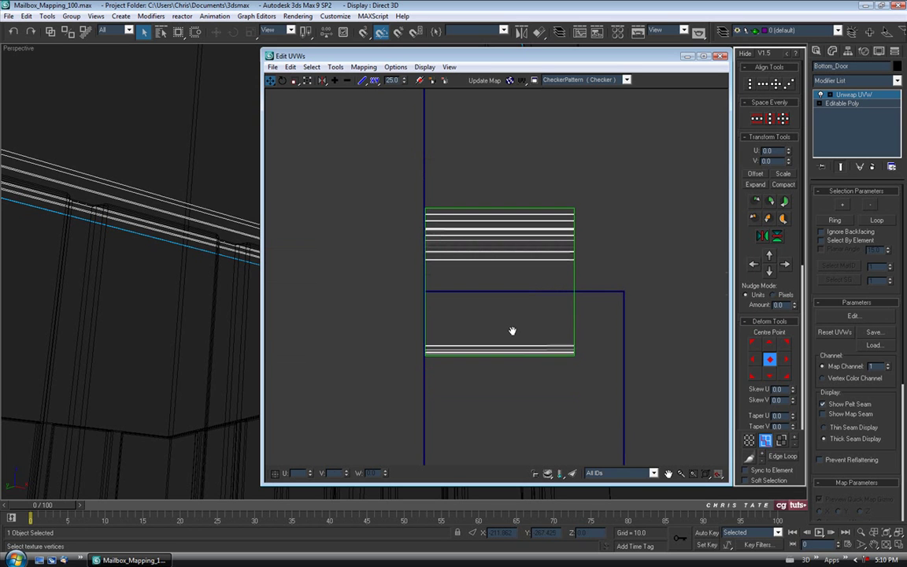
# Step: Select all of Bottom_Door's UV faces, return the viewport to shaded display, and move the UV editor clear of the model
pyautogui.click(782, 441)
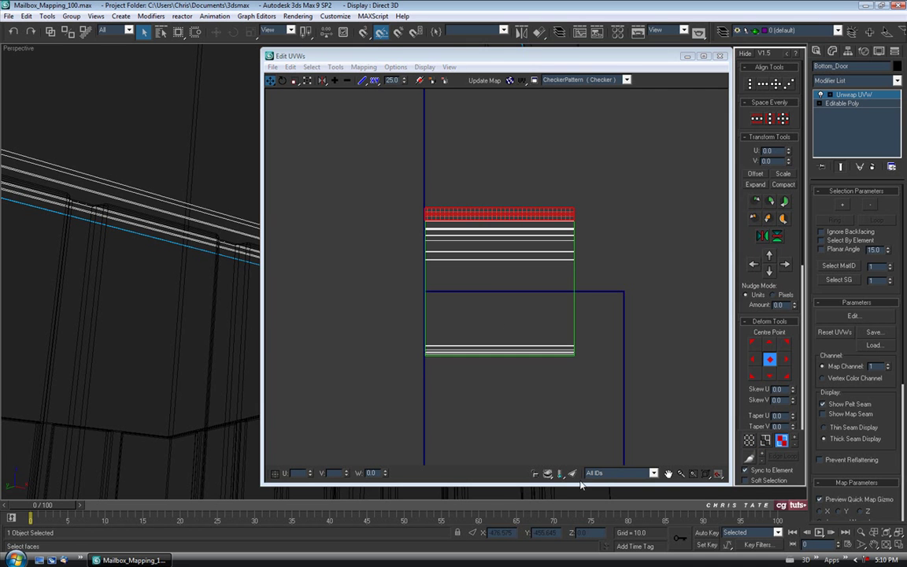
pyautogui.hotkey('ctrl', 'a')
pyautogui.moveTo(234, 283)
pyautogui.keyDown('alt'); pyautogui.mouseDown(button='middle')
pyautogui.moveTo(167, 308)
pyautogui.moveTo(140, 335)
pyautogui.mouseUp(button='middle'); pyautogui.keyUp('alt')
pyautogui.press('F3')
pyautogui.moveTo(264, 337); pyautogui.dragTo(471, 339)
# Step: Scale the Bottom_Door UV piece down until its checker size matches the surrounding mailbox panels
pyautogui.press('z')
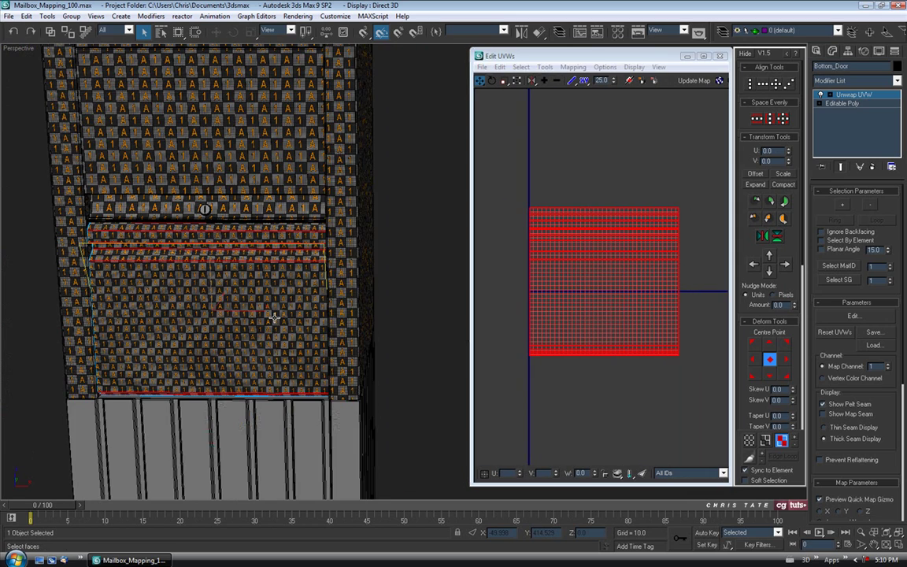
pyautogui.scroll(4, 274, 317)
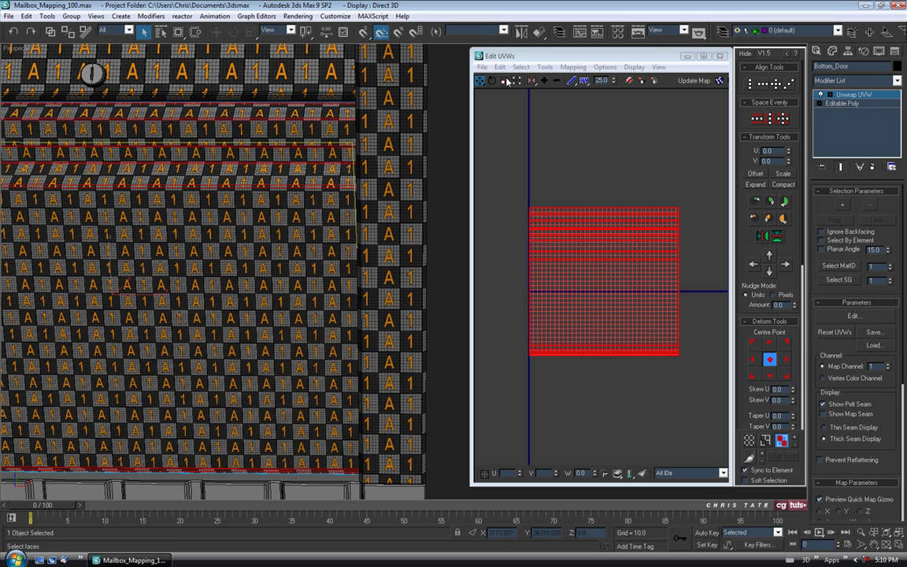
pyautogui.click(507, 81)
pyautogui.moveTo(611, 276); pyautogui.dragTo(600, 277)
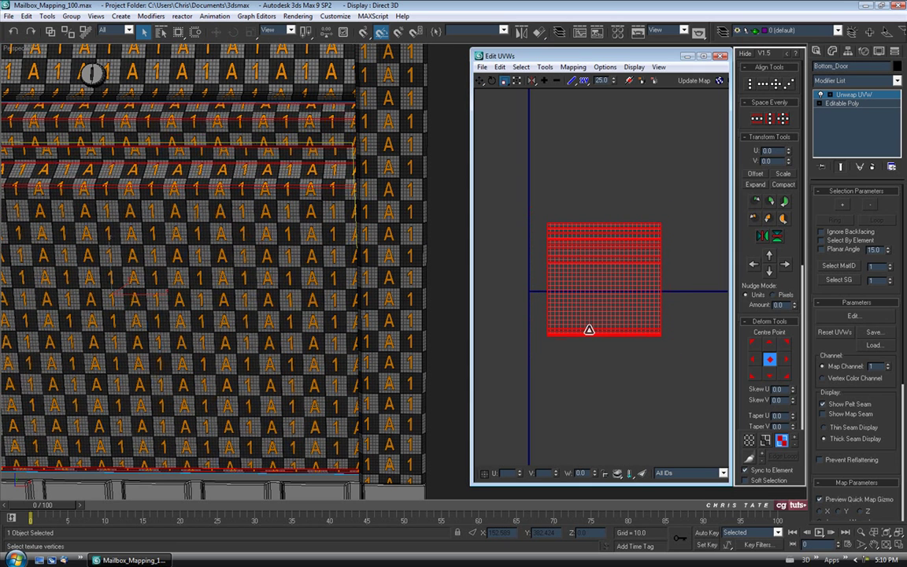
# Step: Move the Bottom_Door UV piece outside the UV tile, below its lower-left corner, and clear the selection
pyautogui.scroll(-5, 582, 367)
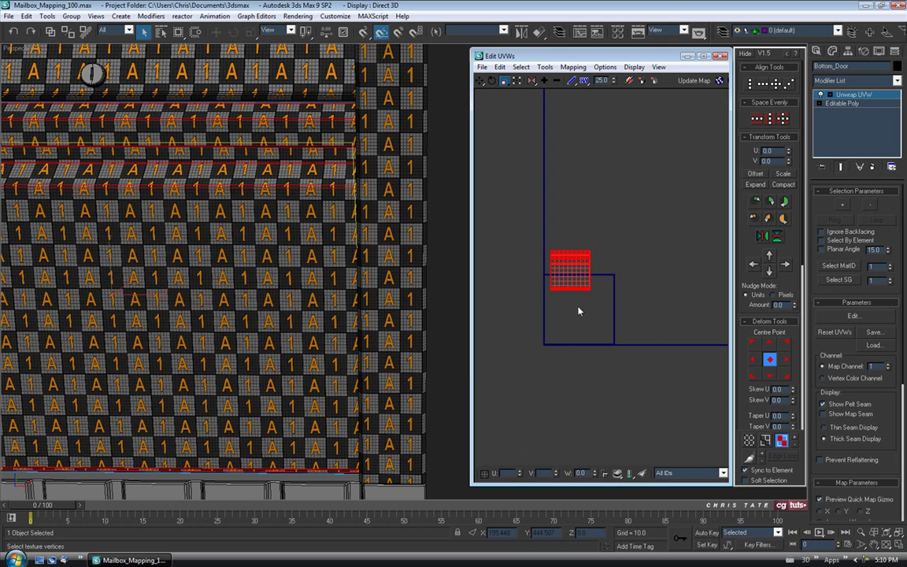
pyautogui.moveTo(605, 316); pyautogui.dragTo(601, 297, button='middle')
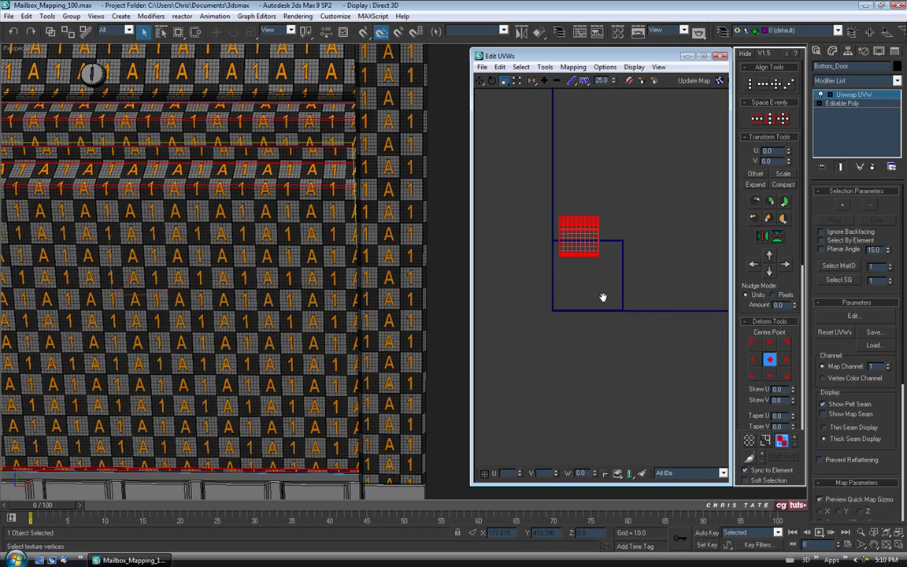
pyautogui.click(481, 82)
pyautogui.moveTo(561, 286); pyautogui.dragTo(556, 243, button='middle')
pyautogui.moveTo(579, 199); pyautogui.dragTo(530, 320)
pyautogui.click(572, 316)
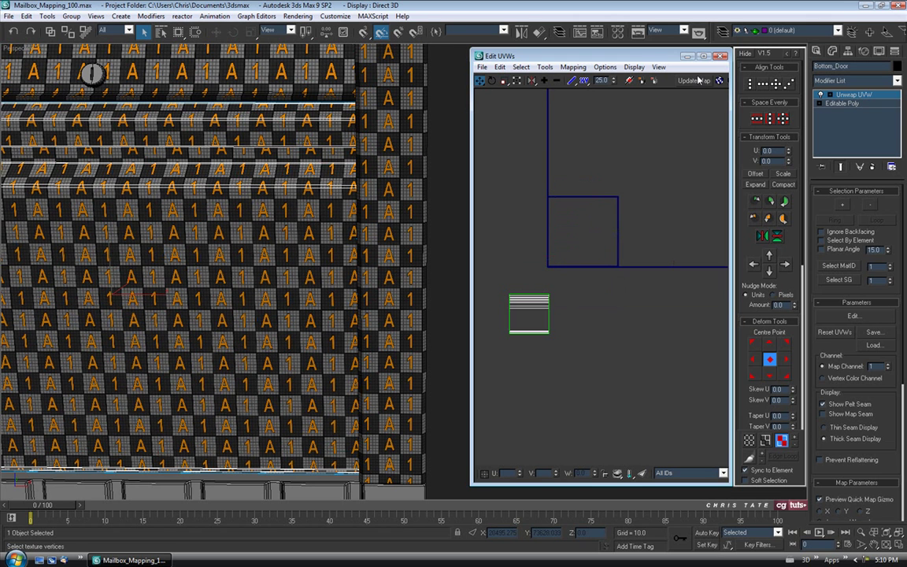
# Step: Close the UV editor, leave the Unwrap UVW sub-level, and deselect Bottom_Door
pyautogui.click(719, 55)
pyautogui.click(848, 97)
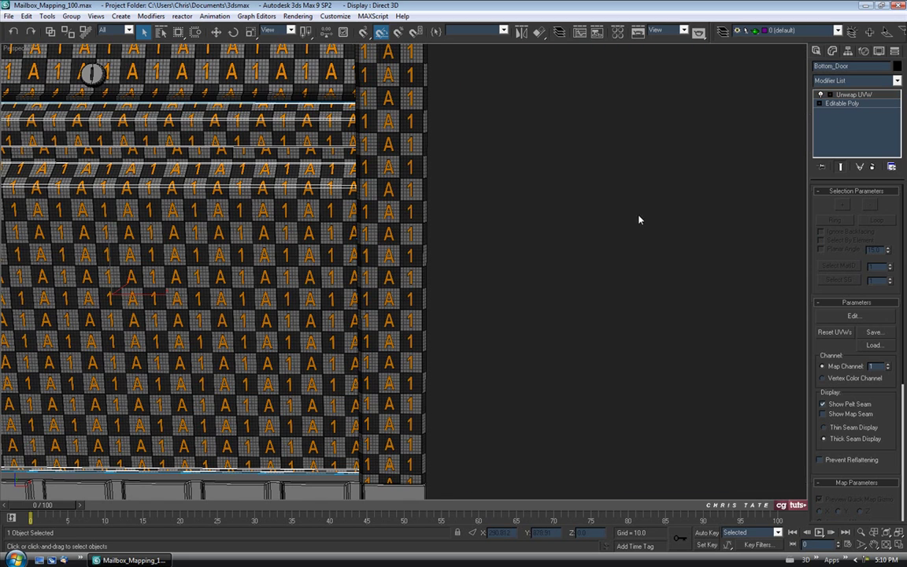
pyautogui.scroll(-4, 385, 276)
pyautogui.scroll(-3, 389, 284)
pyautogui.click(474, 282)
pyautogui.keyDown('alt'); pyautogui.moveTo(355, 310); pyautogui.dragTo(417, 398, button='middle'); pyautogui.keyUp('alt')
# Step: Save the scene as the incremented file Mailbox_Mapping_101
pyautogui.click(8, 16)
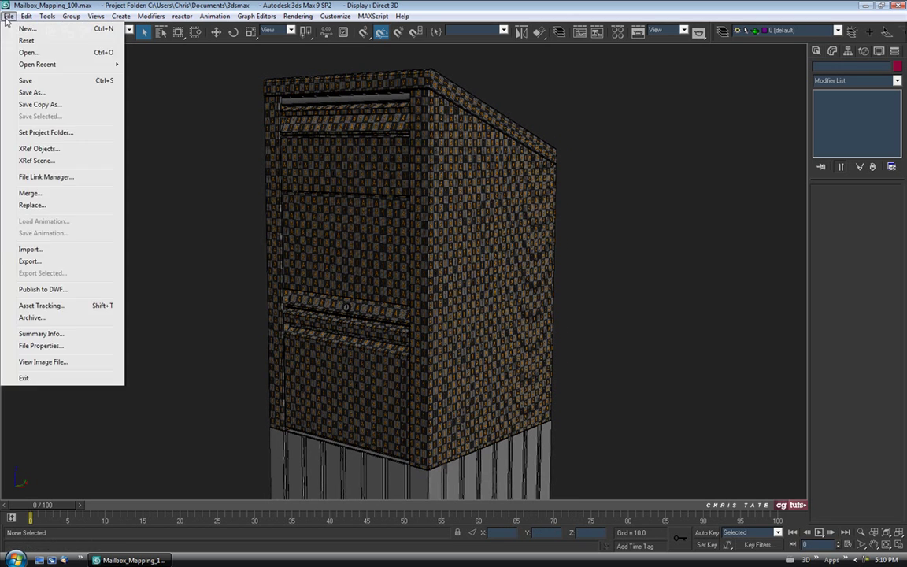
pyautogui.click(47, 92)
pyautogui.click(250, 370)
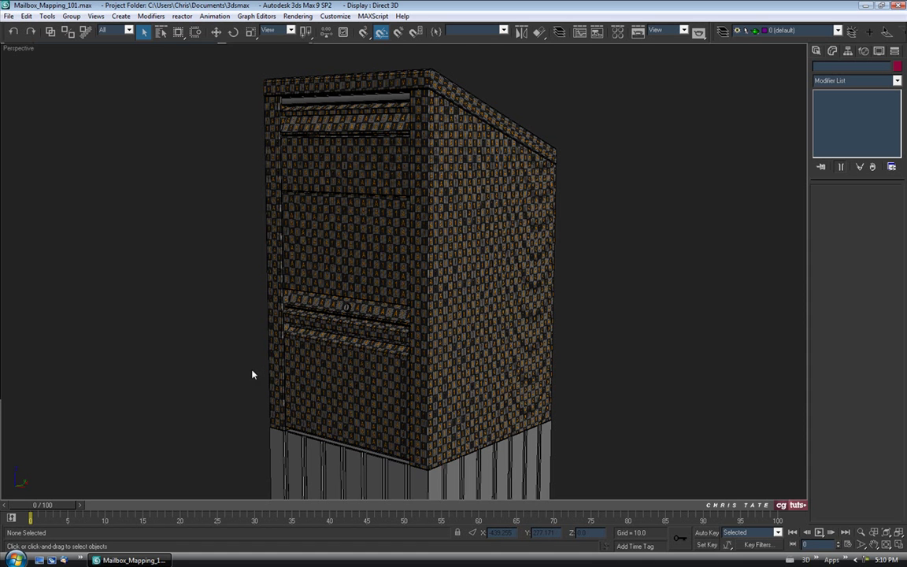
# Step: Select the mailbox's ribbed Base object
pyautogui.keyDown('alt'); pyautogui.moveTo(253, 372); pyautogui.dragTo(485, 397, button='middle'); pyautogui.keyUp('alt')
pyautogui.click(422, 345)
pyautogui.moveTo(423, 345)
pyautogui.keyDown('alt'); pyautogui.mouseDown(button='middle')
pyautogui.moveTo(427, 370)
pyautogui.moveTo(432, 333)
pyautogui.mouseUp(button='middle'); pyautogui.keyUp('alt')
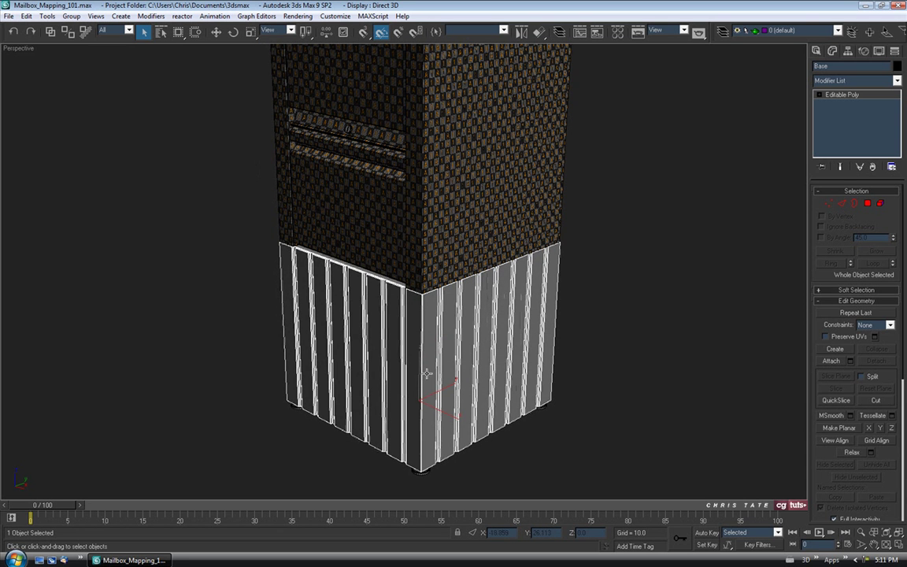
pyautogui.keyDown('alt'); pyautogui.moveTo(427, 373); pyautogui.dragTo(432, 294, button='middle'); pyautogui.keyUp('alt')
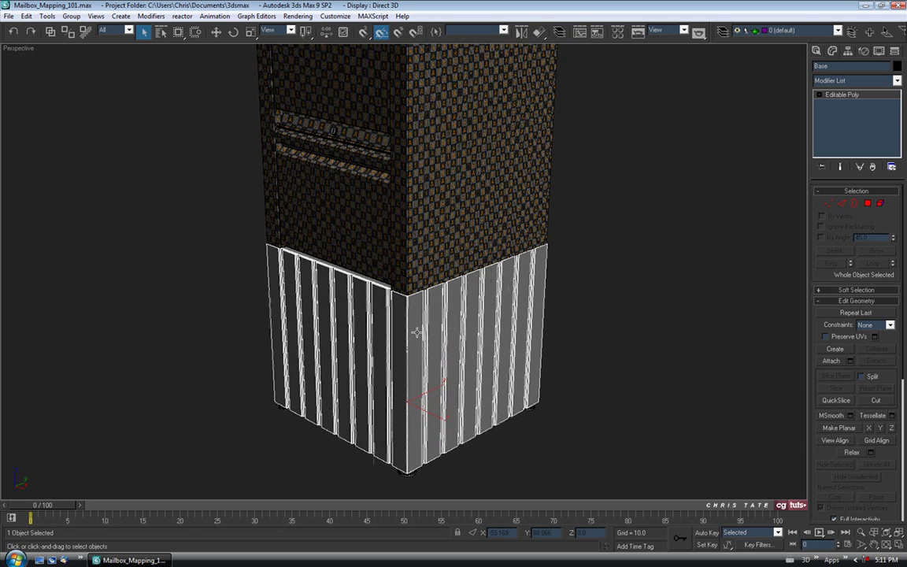
# Step: Export only the selected Base to the Desktop as Base.obj with the gw::OBJ-Exporter, using its current options
pyautogui.click(9, 16)
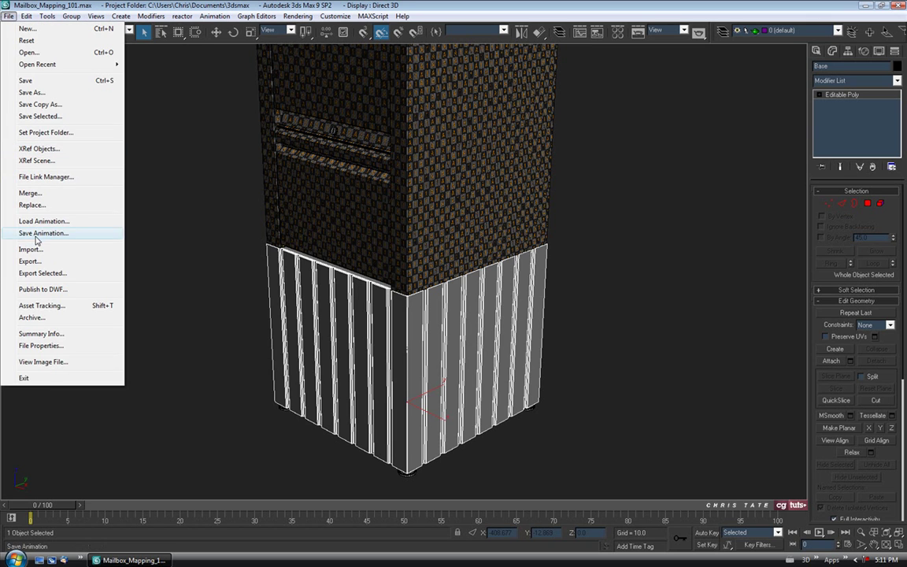
pyautogui.click(37, 272)
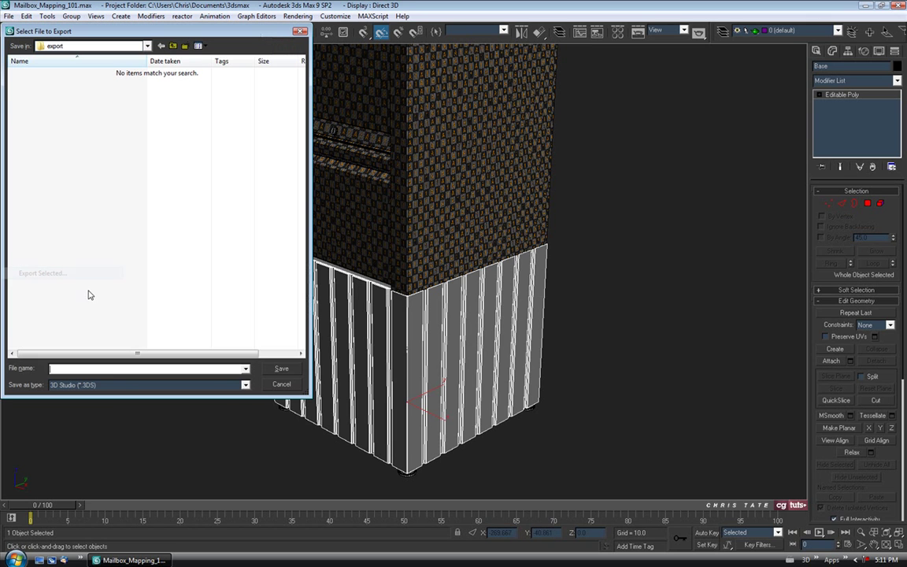
pyautogui.click(105, 48)
pyautogui.click(91, 67)
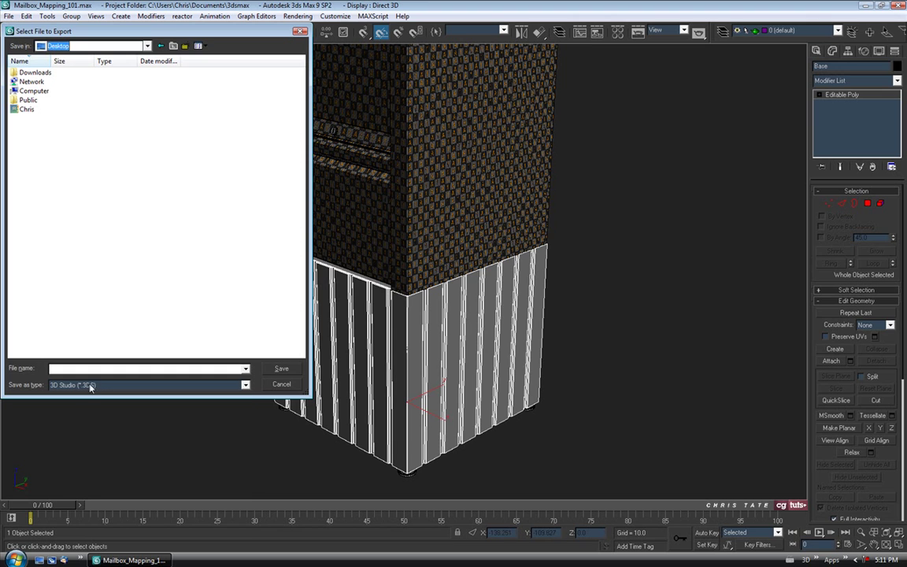
pyautogui.click(91, 387)
pyautogui.click(81, 499)
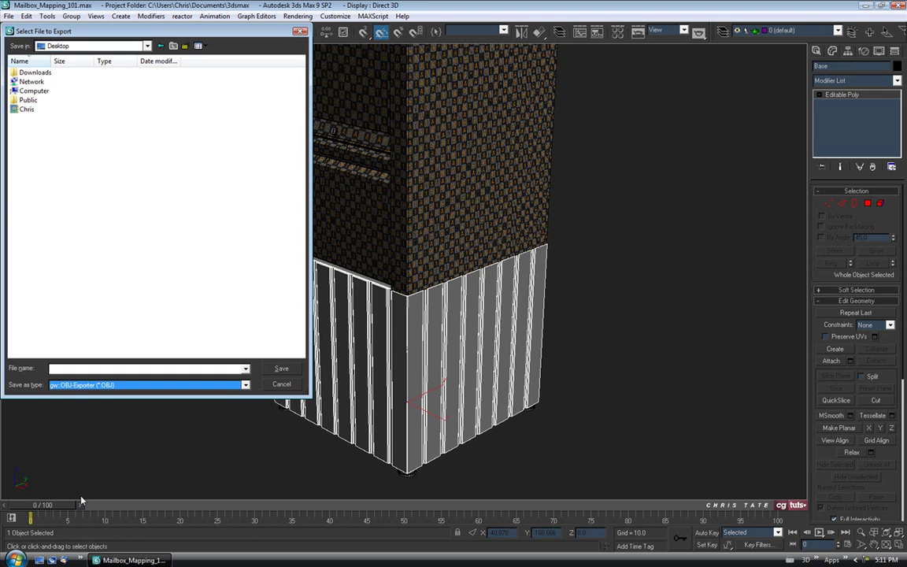
pyautogui.click(65, 368)
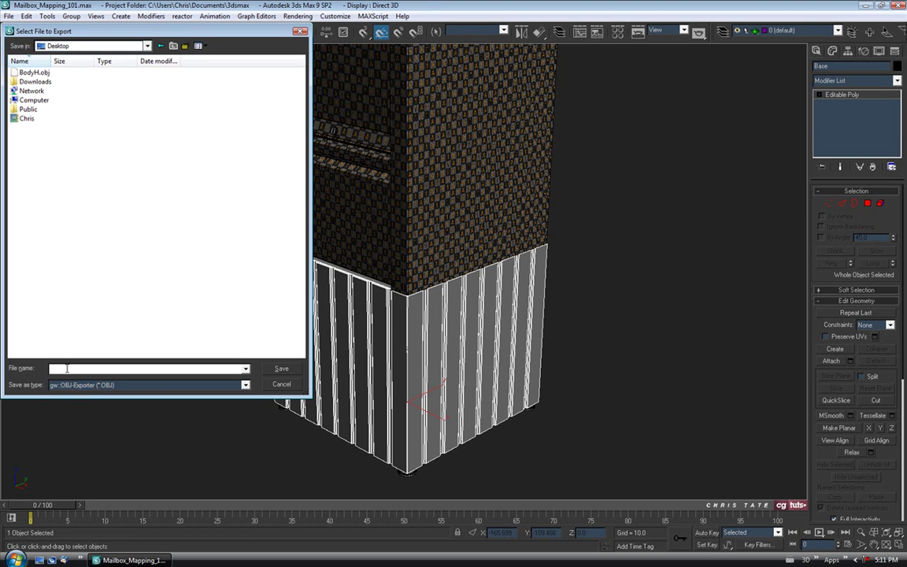
pyautogui.click(281, 368)
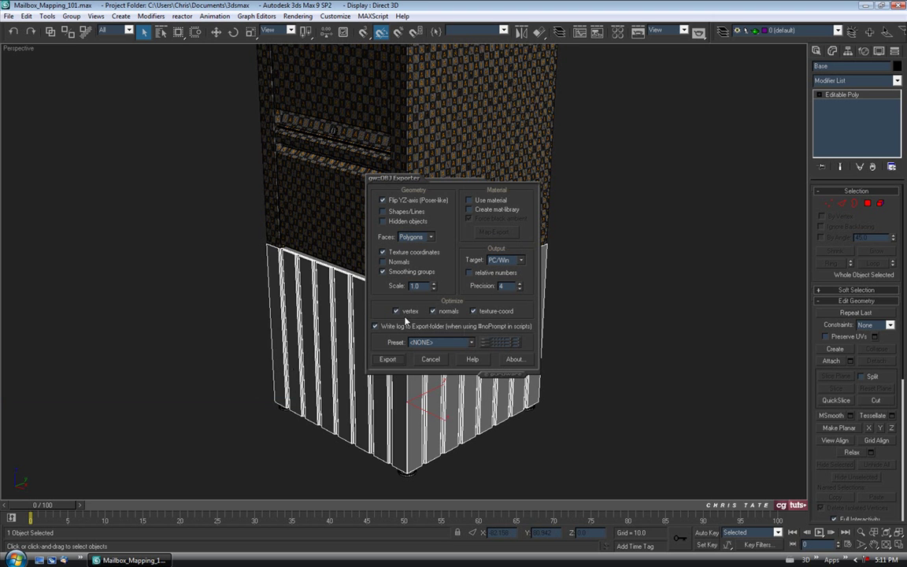
pyautogui.click(388, 360)
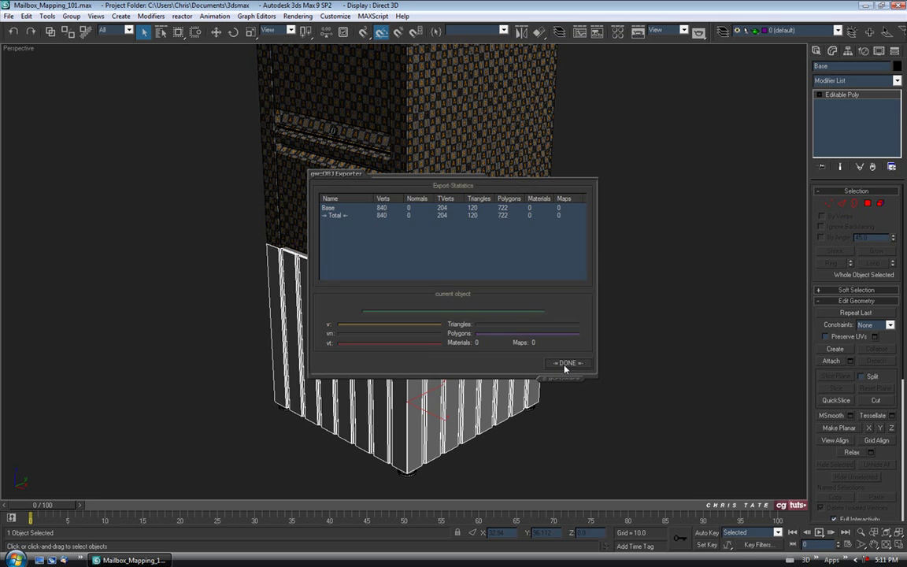
pyautogui.click(569, 363)
# Step: Switch to the desktop and put the old BodyH.obj into the Recycle Bin
pyautogui.click(866, 6)
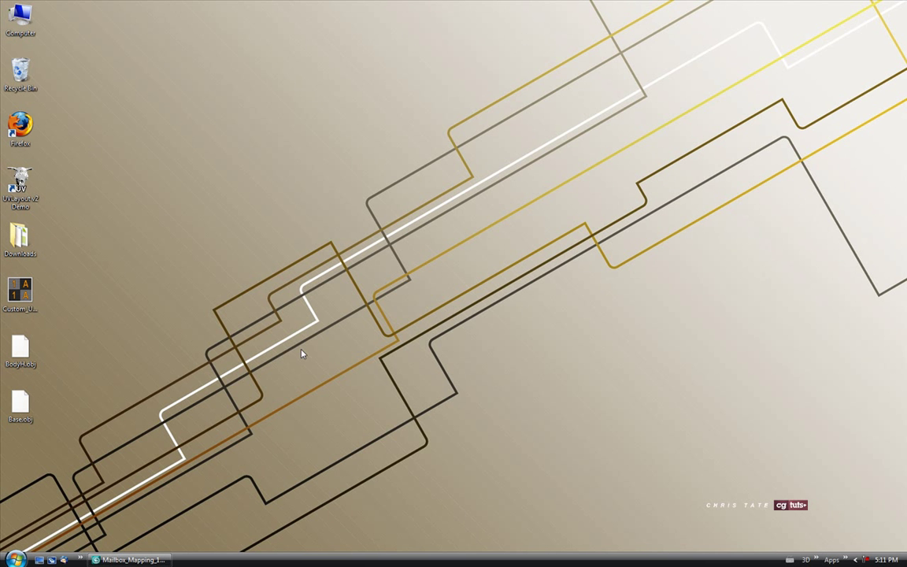
pyautogui.moveTo(20, 351); pyautogui.dragTo(20, 71)
# Step: Open Base.obj in UVLayout v2 Demo, load it as Poly with New UVs, and enlarge the model window
pyautogui.moveTo(21, 405); pyautogui.dragTo(24, 188)
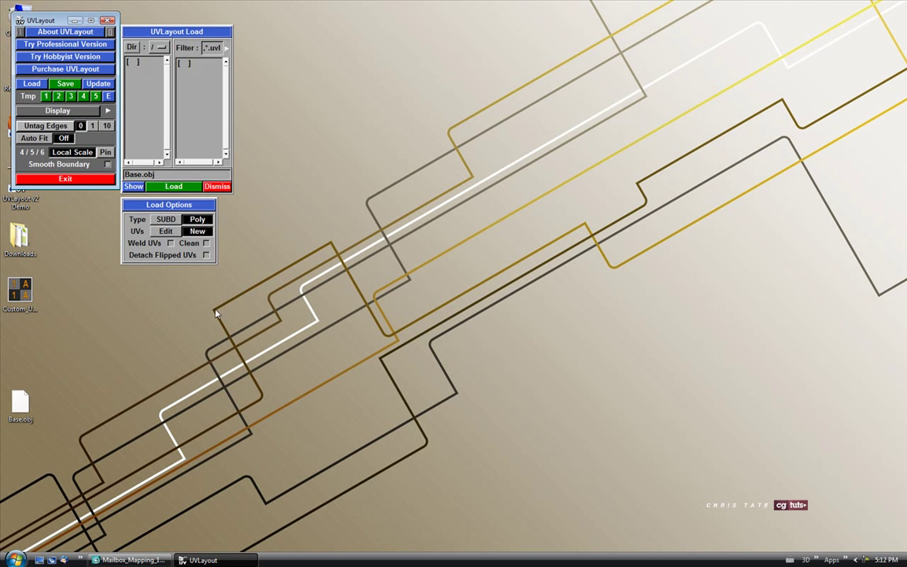
pyautogui.click(202, 189)
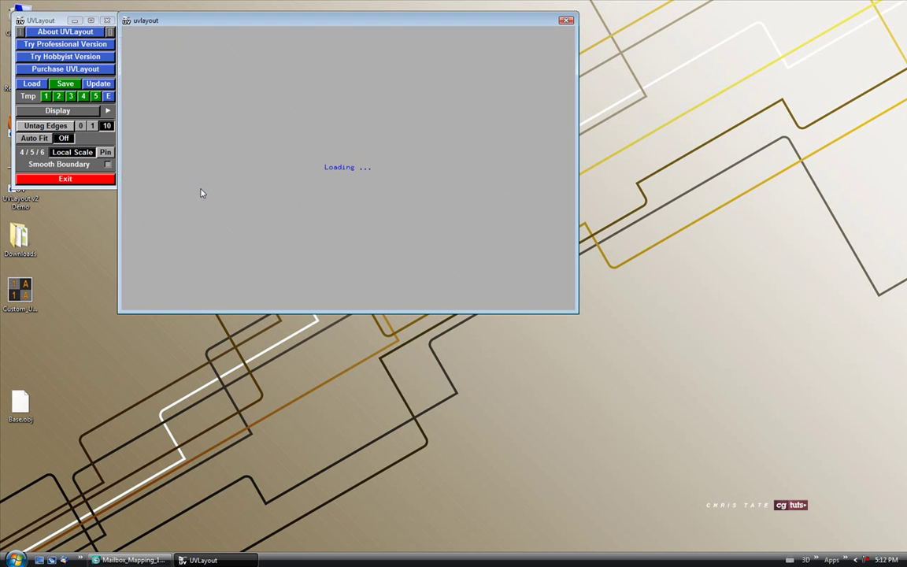
pyautogui.moveTo(574, 320); pyautogui.dragTo(822, 548)
pyautogui.press('1')
pyautogui.moveTo(361, 259); pyautogui.dragTo(443, 267)
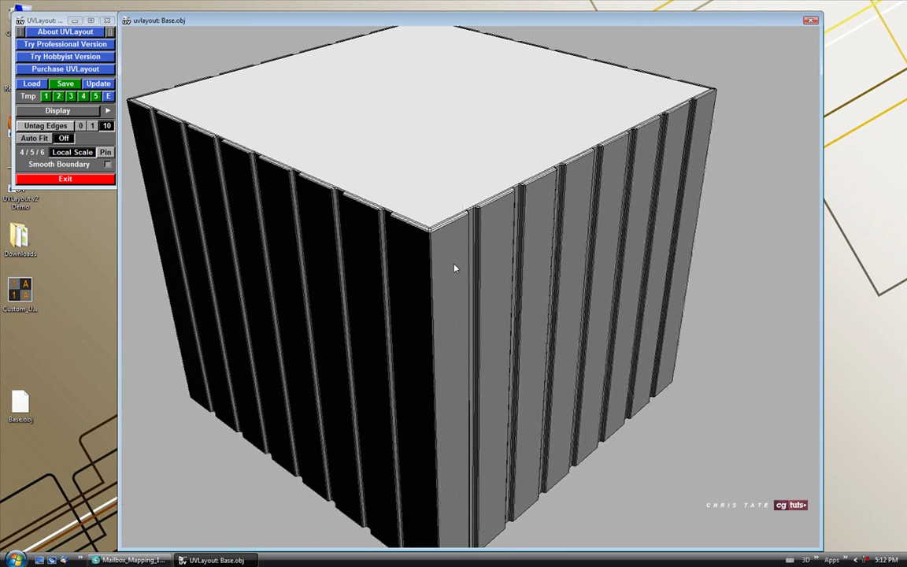
# Step: Mark the edges just below the Base's top bevel for cutting along the first ribbed sides
pyautogui.scroll(3, 442, 239)
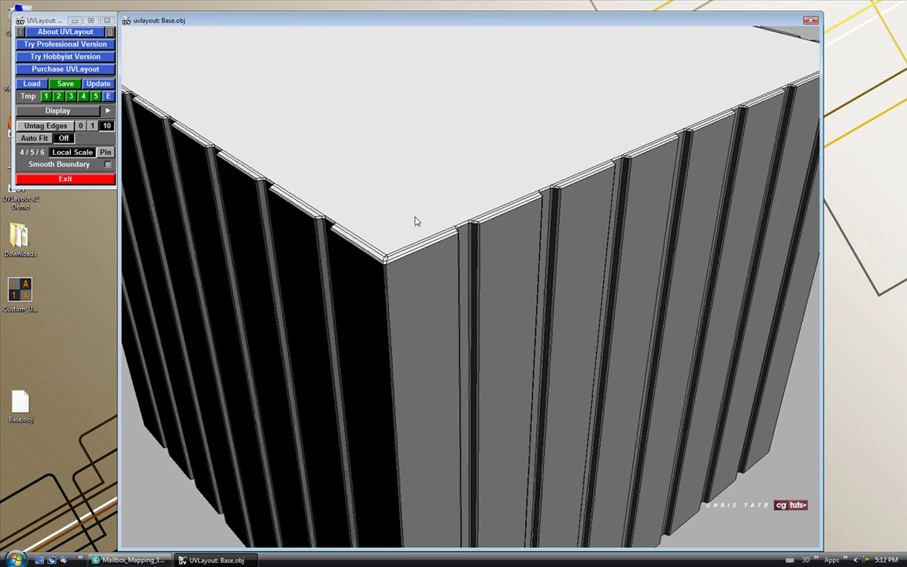
pyautogui.moveTo(417, 222); pyautogui.dragTo(414, 196, button='middle')
pyautogui.moveTo(431, 240)
pyautogui.mouseDown()
pyautogui.moveTo(428, 231)
pyautogui.moveTo(431, 288)
pyautogui.moveTo(425, 238)
pyautogui.mouseUp()
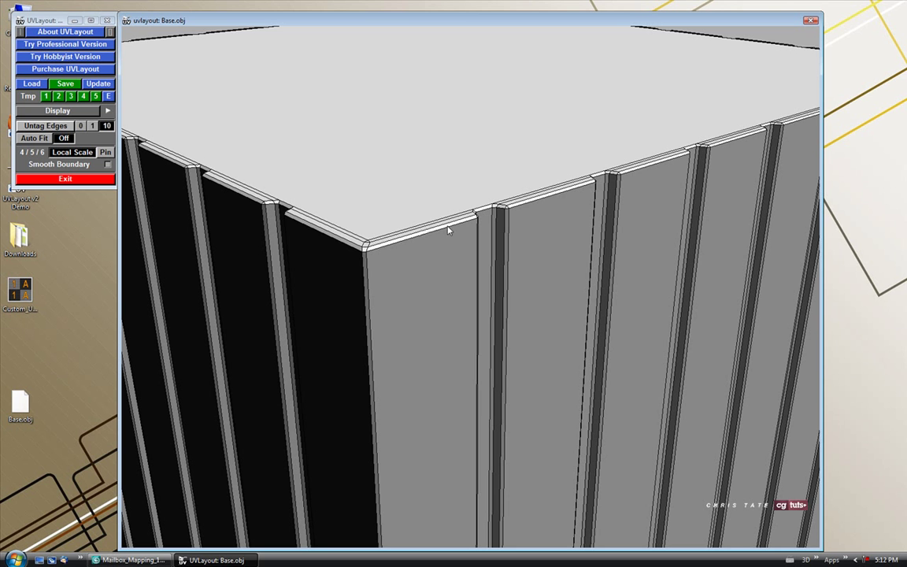
pyautogui.press('c')
pyautogui.moveTo(518, 238); pyautogui.dragTo(488, 245)
pyautogui.press('c')
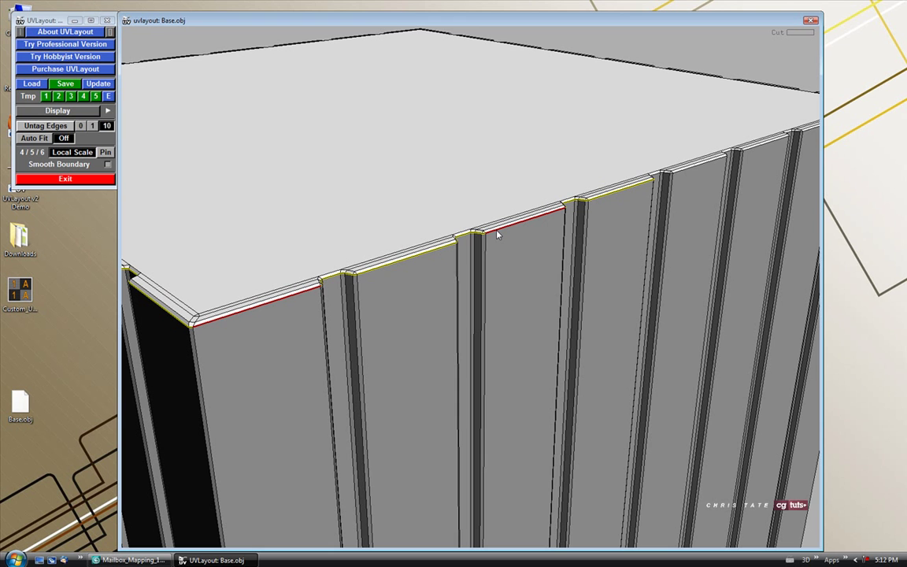
pyautogui.moveTo(589, 285)
pyautogui.mouseDown()
pyautogui.moveTo(551, 292)
pyautogui.moveTo(579, 314)
pyautogui.moveTo(660, 320)
pyautogui.moveTo(460, 284)
pyautogui.moveTo(596, 290)
pyautogui.mouseUp()
pyautogui.press('c')
pyautogui.press('c')
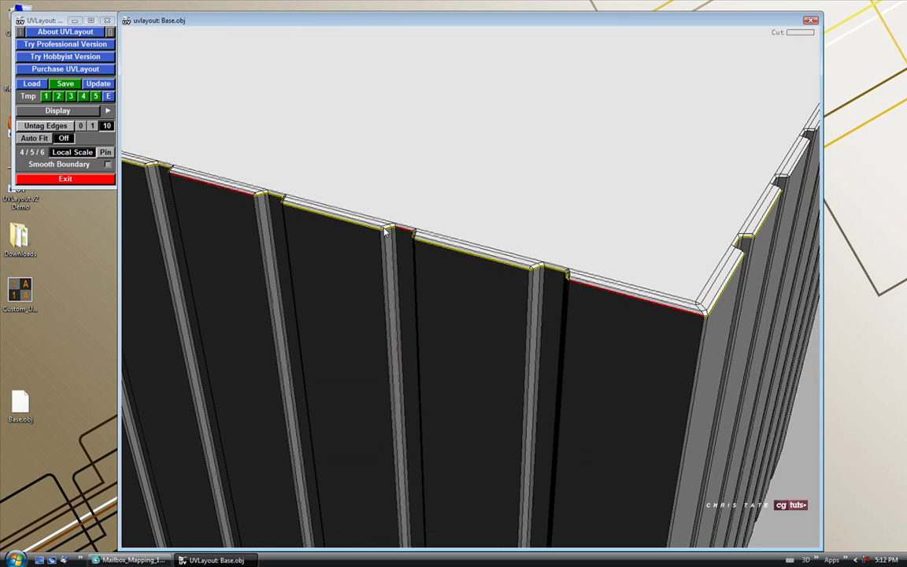
# Step: Complete the cut line below the top bevel around the remaining sides and detach the top cap from the walls
pyautogui.moveTo(576, 340); pyautogui.dragTo(587, 311)
pyautogui.press('c')
pyautogui.moveTo(685, 253); pyautogui.dragTo(483, 265)
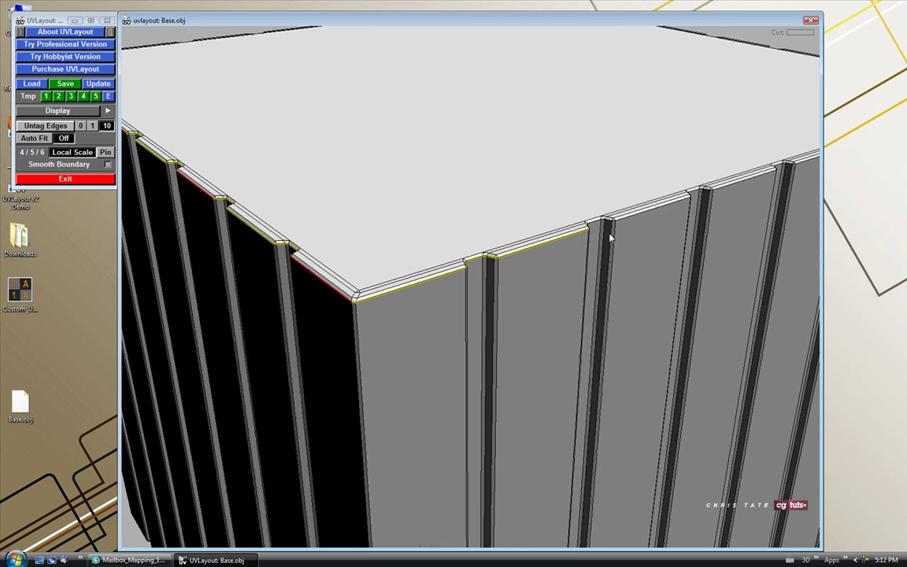
pyautogui.moveTo(634, 223); pyautogui.dragTo(441, 332)
pyautogui.press('c')
pyautogui.press('c')
pyautogui.moveTo(603, 300)
pyautogui.mouseDown()
pyautogui.moveTo(498, 332)
pyautogui.moveTo(470, 330)
pyautogui.mouseUp()
pyautogui.press('c')
pyautogui.moveTo(649, 364); pyautogui.dragTo(454, 235)
pyautogui.scroll(-3, 669, 365)
pyautogui.press('Return')
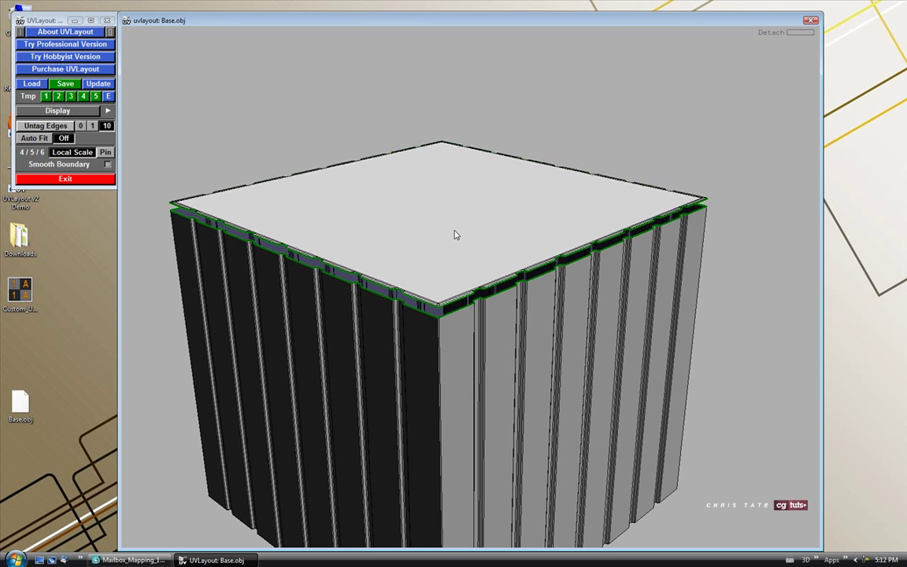
# Step: Move the detached top cap up away from the ribbed walls and drop it into UV space
pyautogui.moveTo(446, 296); pyautogui.dragTo(474, 212)
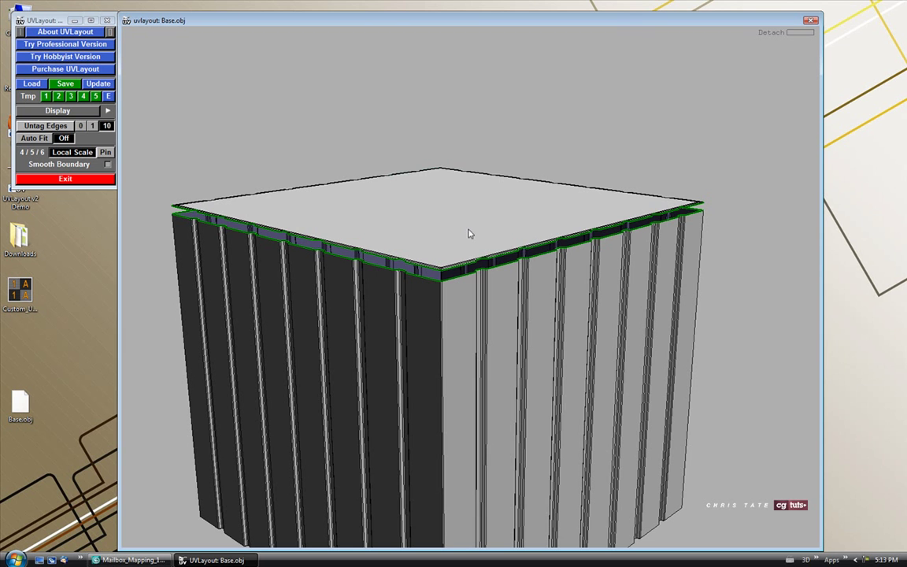
pyautogui.press('Return')
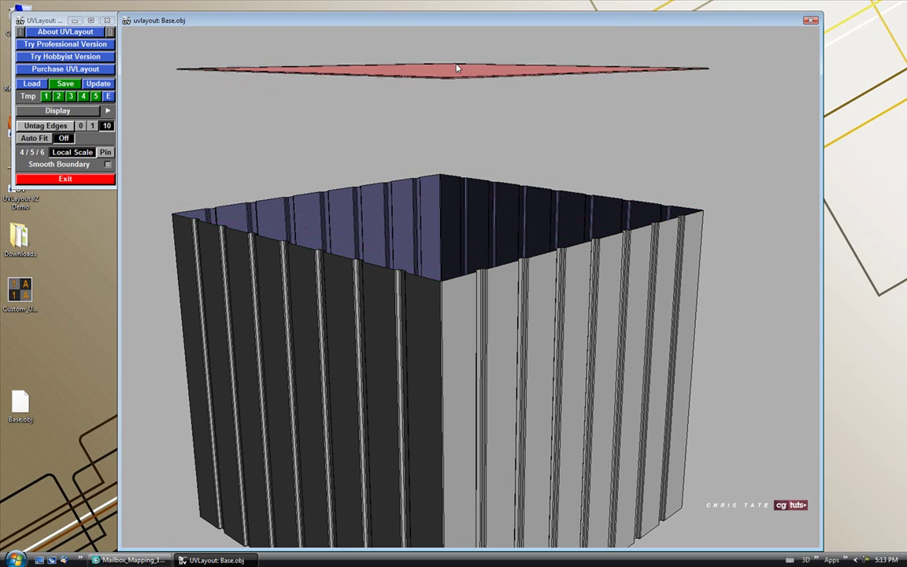
pyautogui.moveTo(462, 288); pyautogui.dragTo(495, 234)
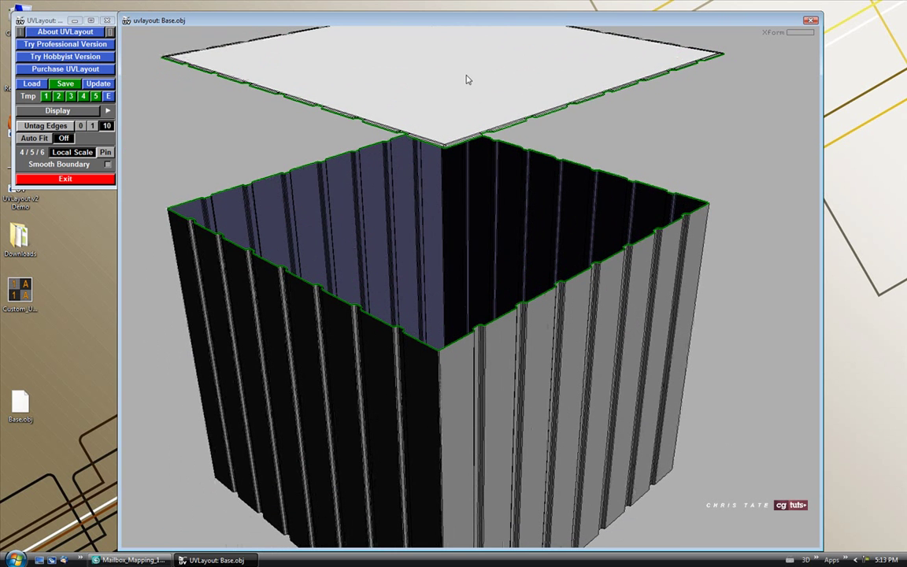
pyautogui.press('d')
# Step: Mark the edges where the ribbed walls meet the Base's bottom bevel for cutting along the first sides
pyautogui.moveTo(462, 374); pyautogui.dragTo(465, 333)
pyautogui.moveTo(465, 332); pyautogui.dragTo(459, 305, button='right')
pyautogui.press('c')
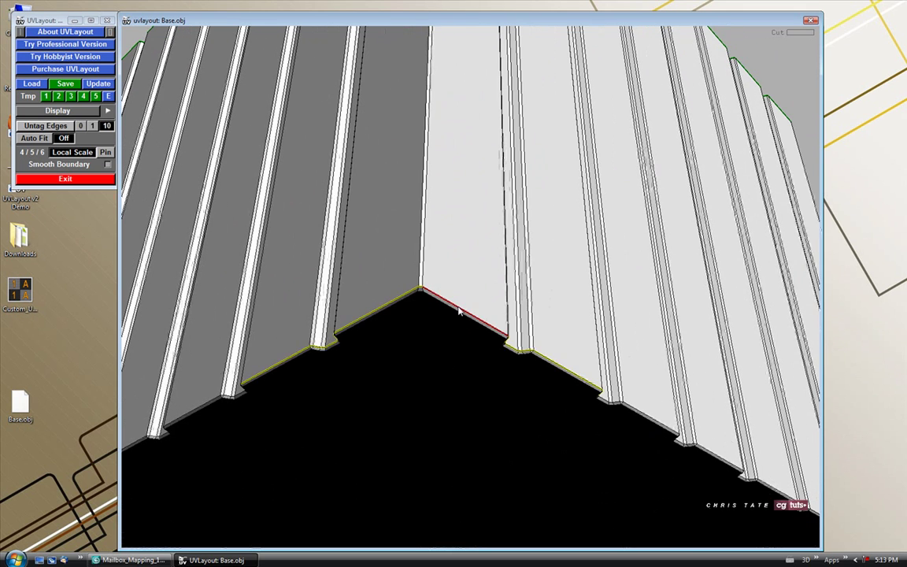
pyautogui.moveTo(613, 429); pyautogui.dragTo(541, 409)
pyautogui.press('c')
pyautogui.press('c')
pyautogui.moveTo(744, 448); pyautogui.dragTo(554, 402)
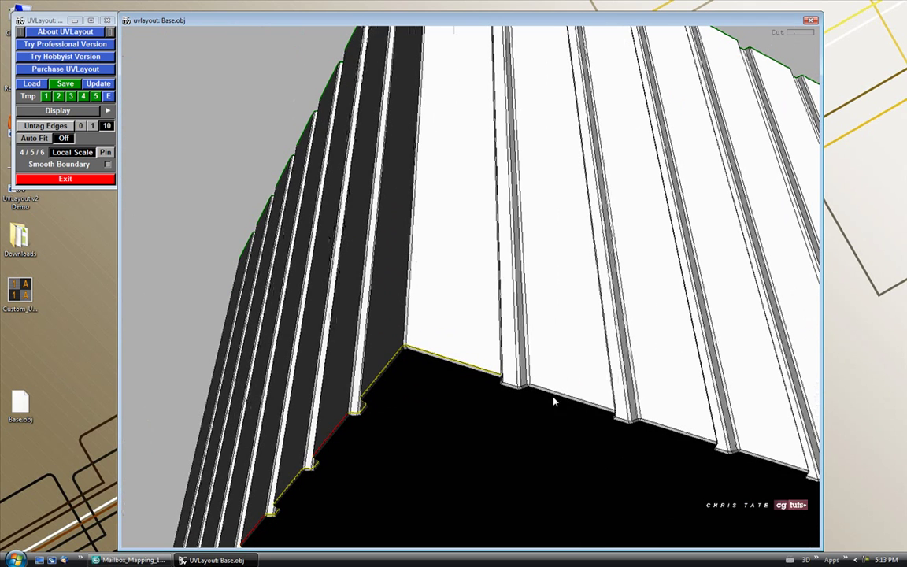
pyautogui.press('c')
pyautogui.moveTo(707, 460); pyautogui.dragTo(405, 332)
pyautogui.press('c')
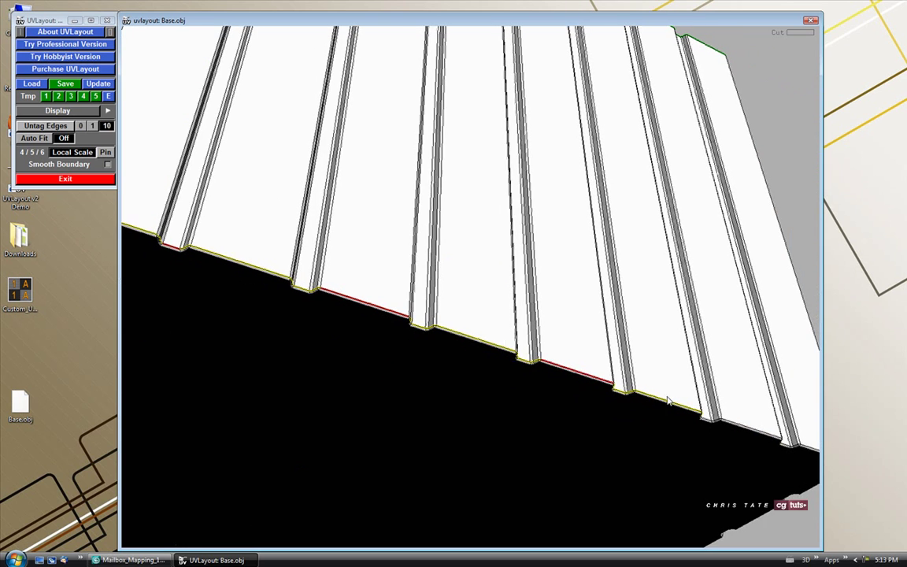
# Step: Continue the bottom cut line around the remaining ribbed sides and detach the bottom cap from the walls
pyautogui.moveTo(658, 425); pyautogui.dragTo(458, 368)
pyautogui.moveTo(422, 387); pyautogui.dragTo(465, 383, button='middle')
pyautogui.moveTo(642, 367); pyautogui.dragTo(423, 369, button='middle')
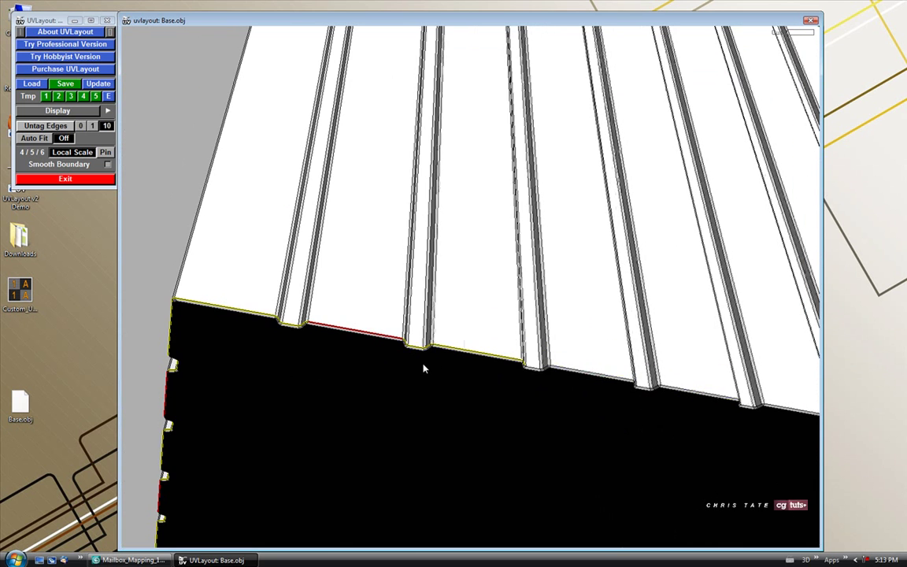
pyautogui.moveTo(571, 360); pyautogui.dragTo(584, 381, button='middle')
pyautogui.press('c')
pyautogui.moveTo(776, 418); pyautogui.dragTo(567, 352, button='middle')
pyautogui.moveTo(696, 371); pyautogui.dragTo(582, 353, button='middle')
pyautogui.press('c')
pyautogui.moveTo(770, 390); pyautogui.dragTo(563, 358, button='middle')
pyautogui.moveTo(636, 360); pyautogui.dragTo(538, 307, button='middle')
pyautogui.moveTo(487, 322); pyautogui.dragTo(528, 378, button='middle')
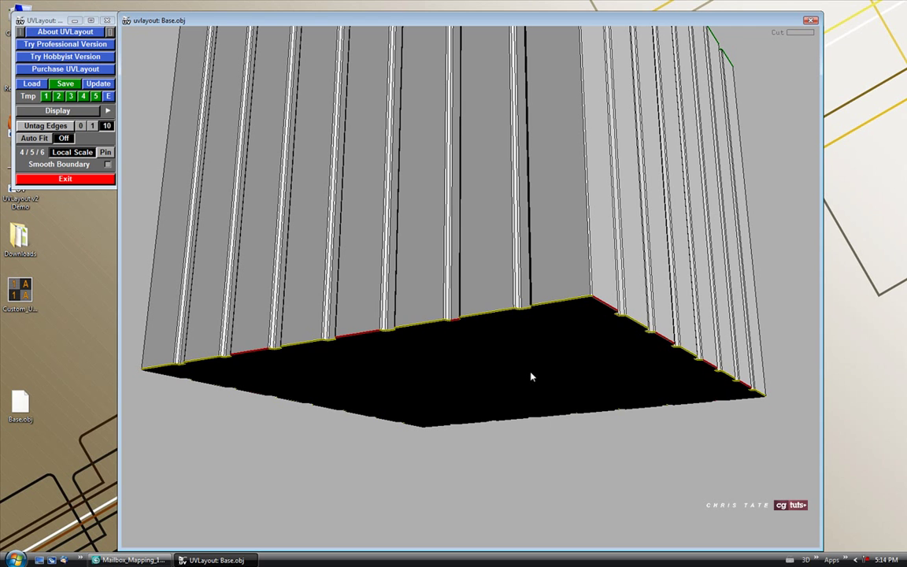
pyautogui.press('Return')
# Step: Move the detached bottom cap down away from the walls and drop it into UV space
pyautogui.moveTo(501, 371); pyautogui.dragTo(500, 472, button='middle')
pyautogui.moveTo(501, 454); pyautogui.dragTo(520, 257)
pyautogui.press('d')
# Step: Cut two diagonally opposite vertical corner edges of the ribbed walls and detach them into two L-shaped shells
pyautogui.moveTo(539, 355)
pyautogui.mouseDown()
pyautogui.moveTo(521, 346)
pyautogui.moveTo(530, 341)
pyautogui.mouseUp()
pyautogui.moveTo(492, 322); pyautogui.dragTo(503, 333, button='right')
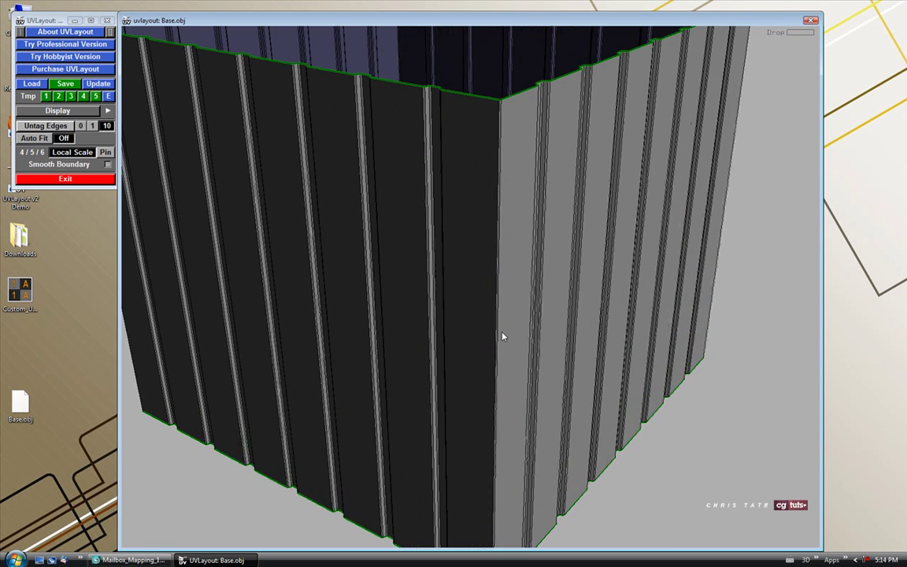
pyautogui.moveTo(495, 363); pyautogui.dragTo(511, 300)
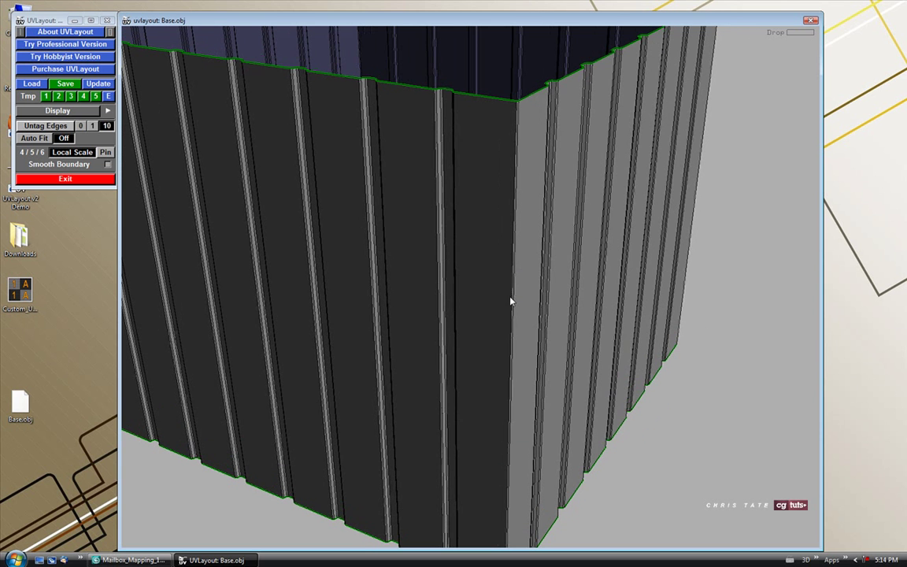
pyautogui.press('c')
pyautogui.moveTo(507, 348)
pyautogui.mouseDown(button='right')
pyautogui.moveTo(446, 270)
pyautogui.moveTo(445, 277)
pyautogui.mouseUp(button='right')
pyautogui.moveTo(446, 274); pyautogui.dragTo(532, 266)
pyautogui.moveTo(532, 266); pyautogui.dragTo(464, 328, button='right')
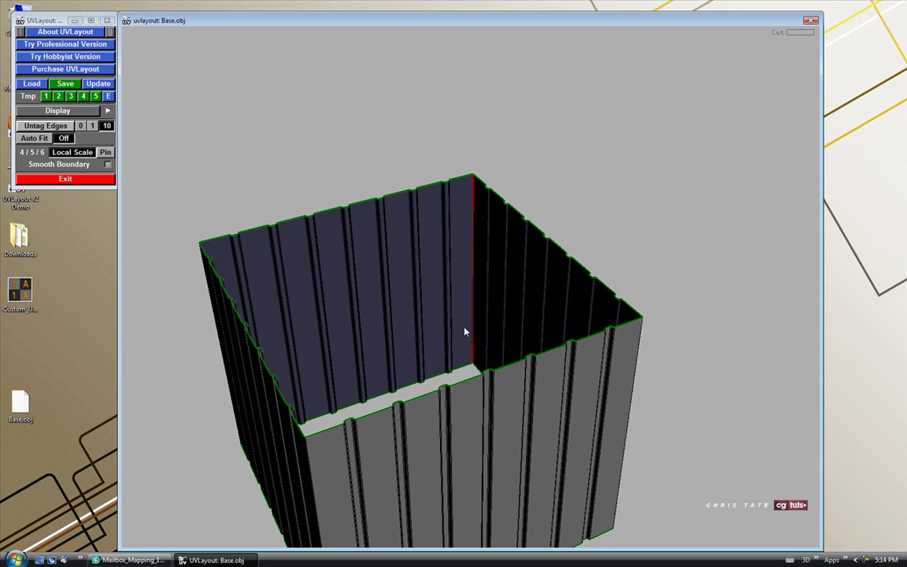
pyautogui.moveTo(463, 327); pyautogui.dragTo(485, 265, button='middle')
pyautogui.moveTo(485, 265); pyautogui.dragTo(506, 312)
pyautogui.press('c')
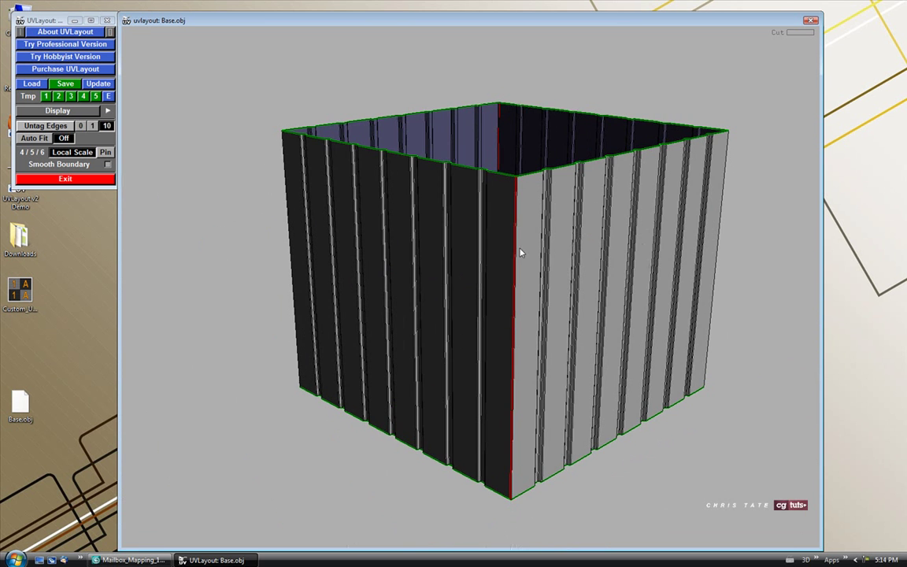
pyautogui.moveTo(519, 253); pyautogui.dragTo(512, 269)
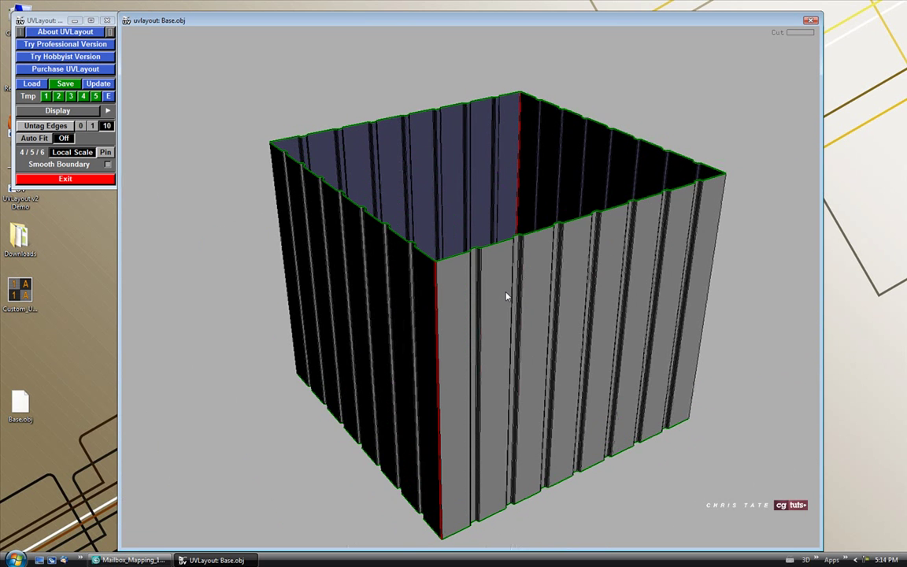
pyautogui.press('Return')
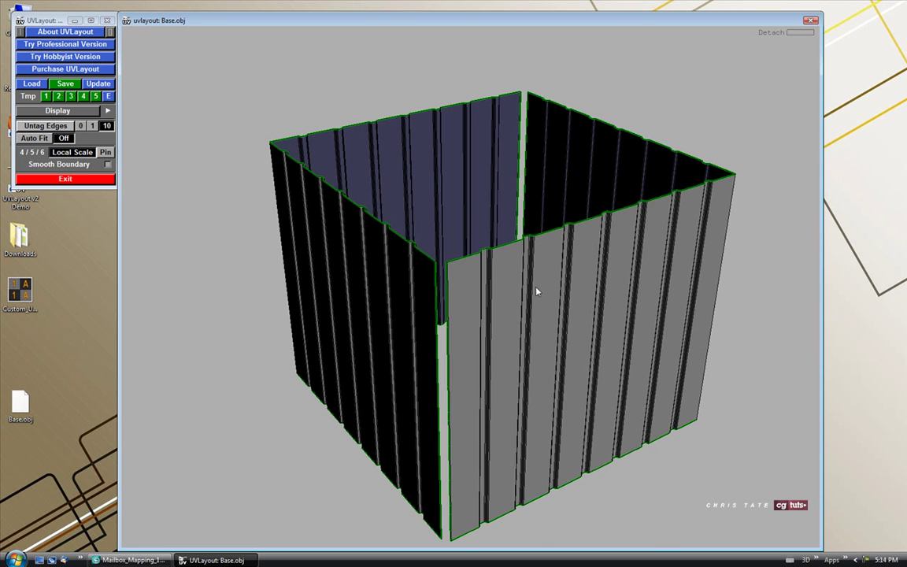
# Step: Pull the two L-shaped wall shells apart and drop both into UV space
pyautogui.moveTo(536, 290); pyautogui.dragTo(690, 314, button='middle')
pyautogui.moveTo(387, 240)
pyautogui.mouseDown()
pyautogui.moveTo(514, 286)
pyautogui.moveTo(391, 238)
pyautogui.mouseUp()
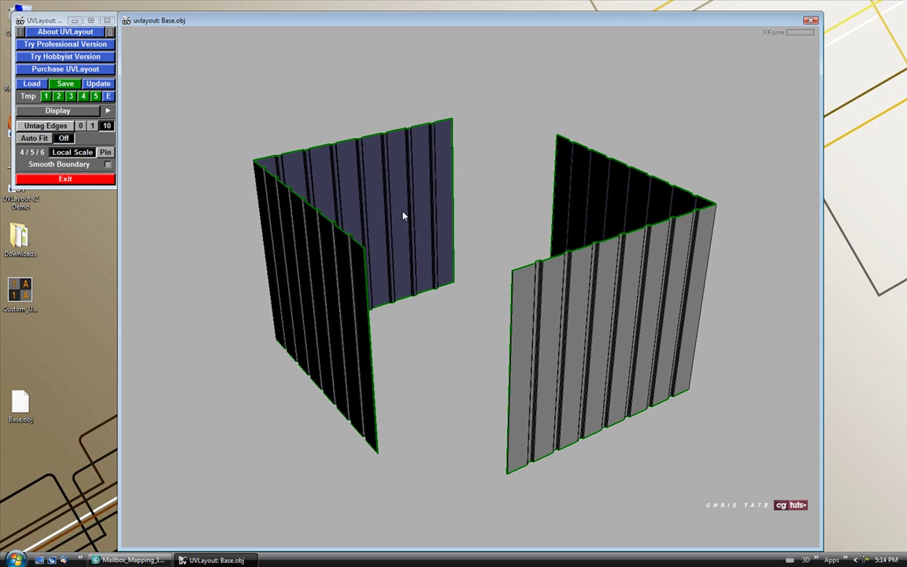
pyautogui.press('d')
pyautogui.press('d')
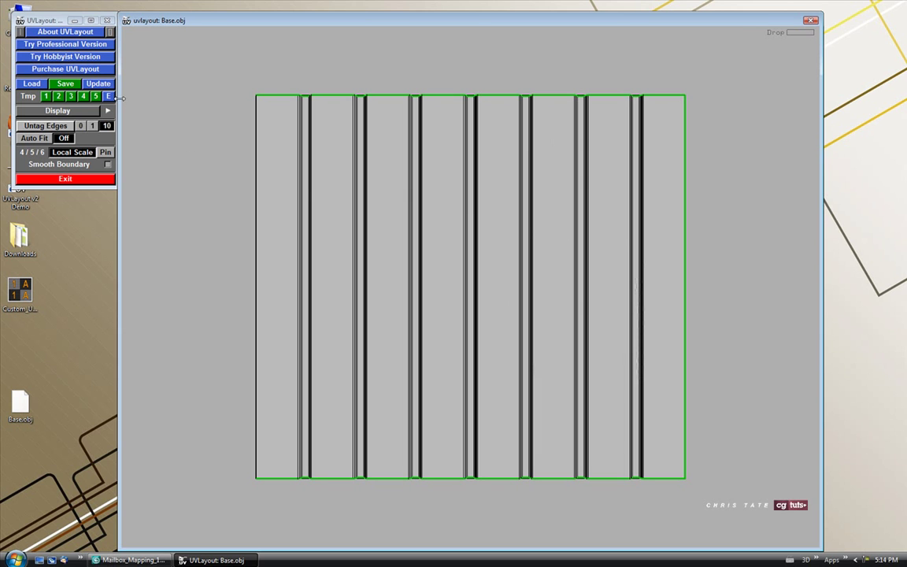
# Step: Show the UV view and flatten the two square cap shells
pyautogui.click(62, 112)
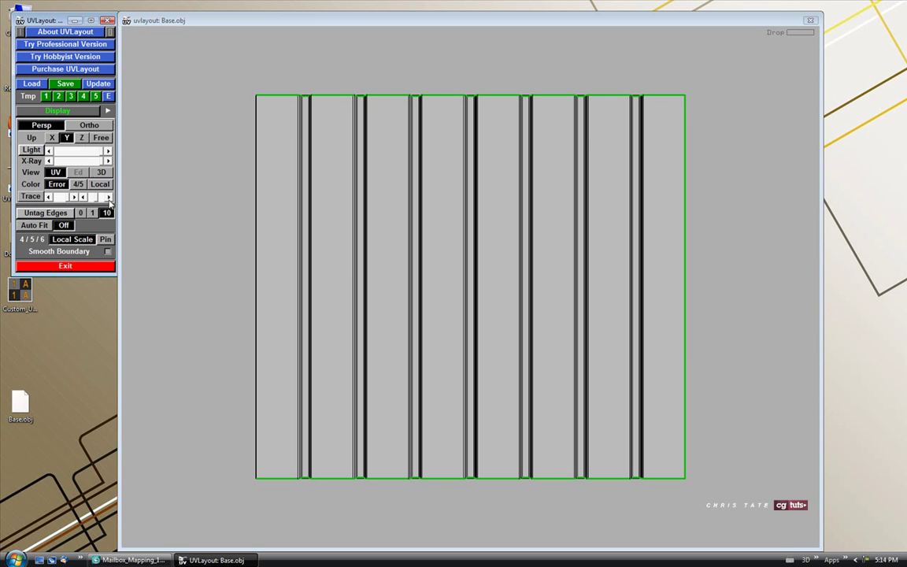
pyautogui.click(102, 173)
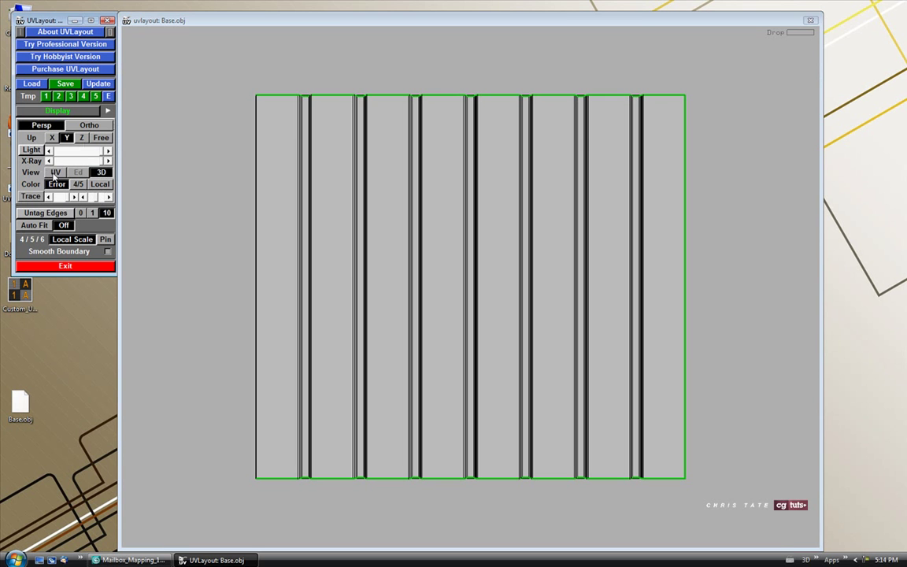
pyautogui.click(55, 173)
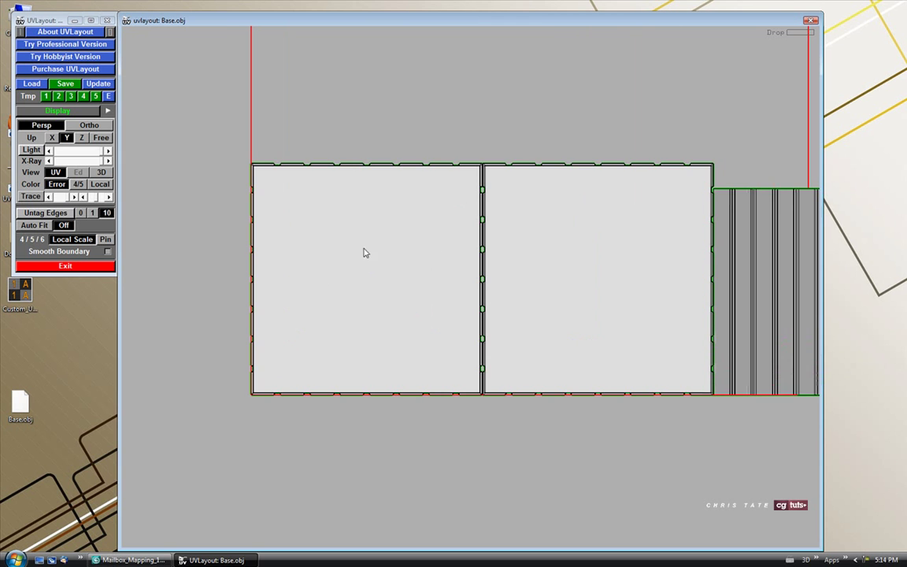
pyautogui.press('f')
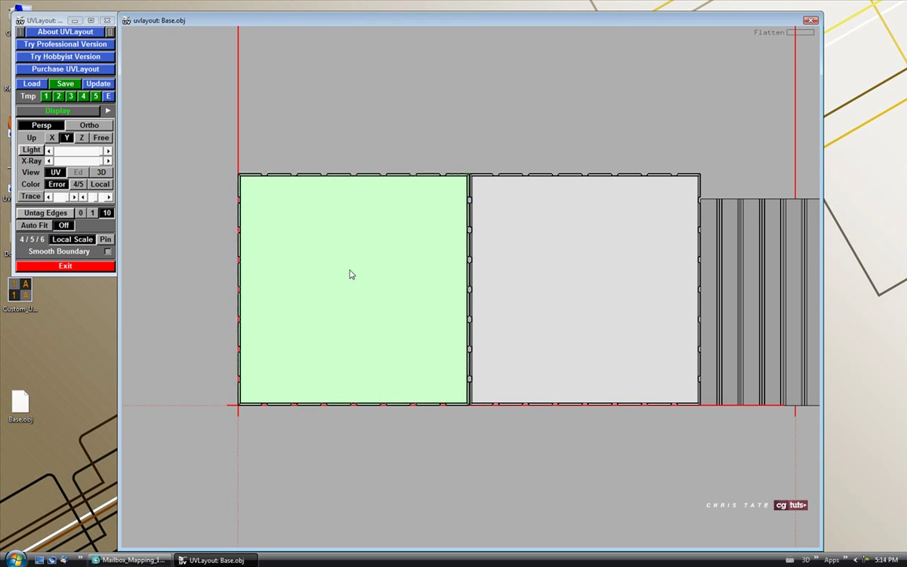
pyautogui.moveTo(386, 267); pyautogui.dragTo(255, 262, button='middle')
pyautogui.press('f')
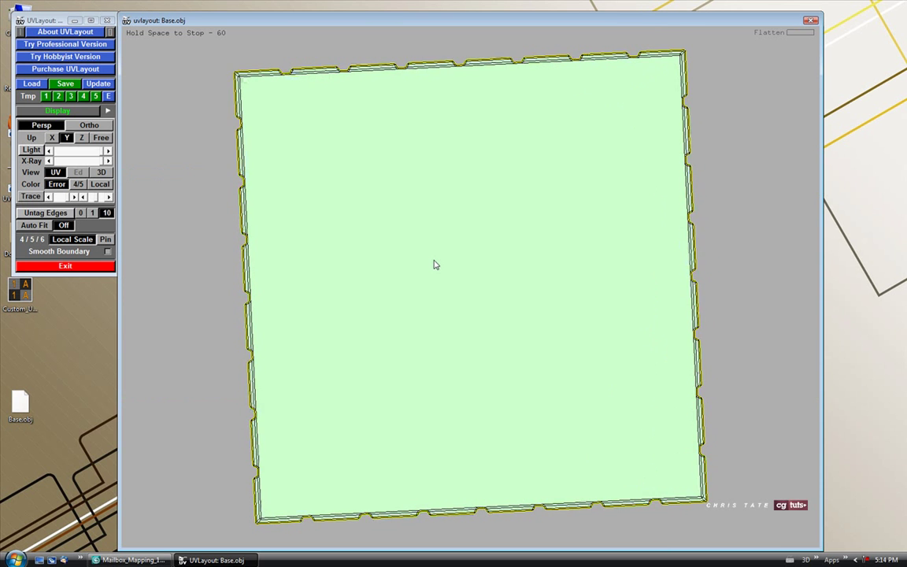
pyautogui.scroll(-3, 434, 264)
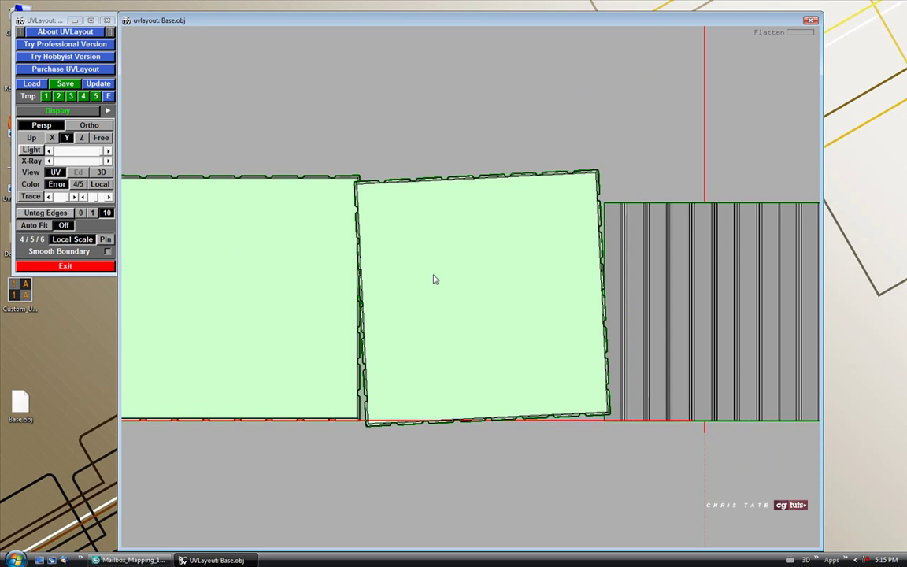
# Step: Flatten both ribbed wall shells, stopping each run once the shell has spread out evenly
pyautogui.moveTo(458, 305); pyautogui.dragTo(366, 307, button='middle')
pyautogui.moveTo(496, 312); pyautogui.dragTo(122, 300, button='middle')
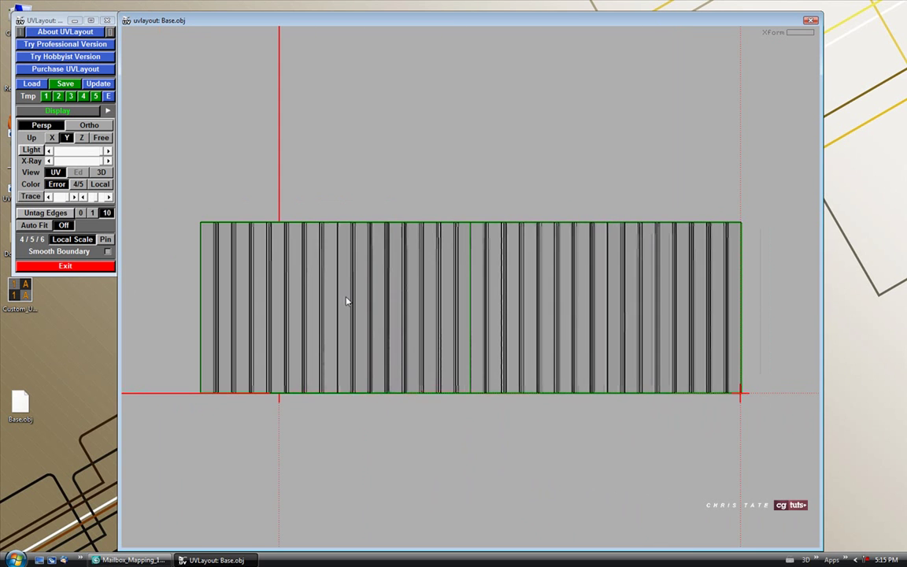
pyautogui.press('f')
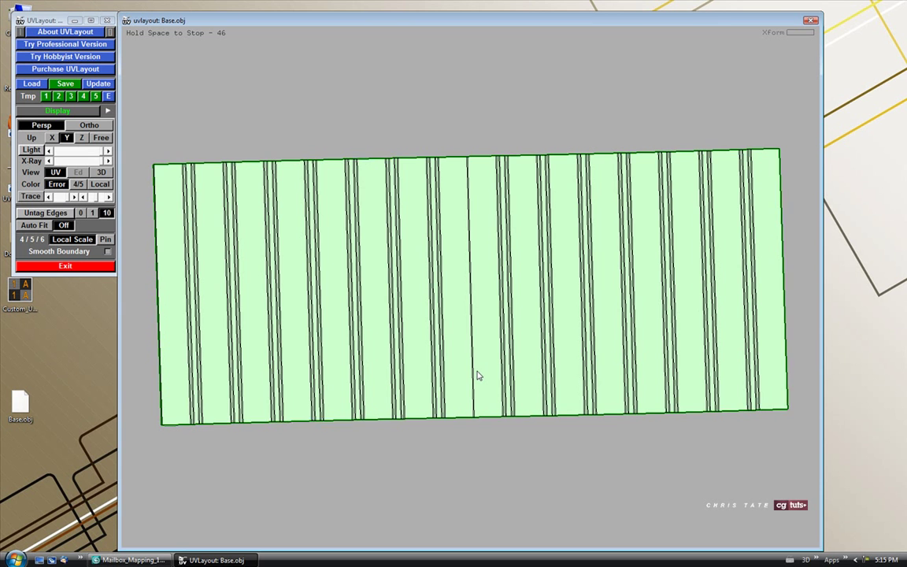
pyautogui.press('space')
pyautogui.moveTo(680, 301); pyautogui.dragTo(501, 292, button='middle')
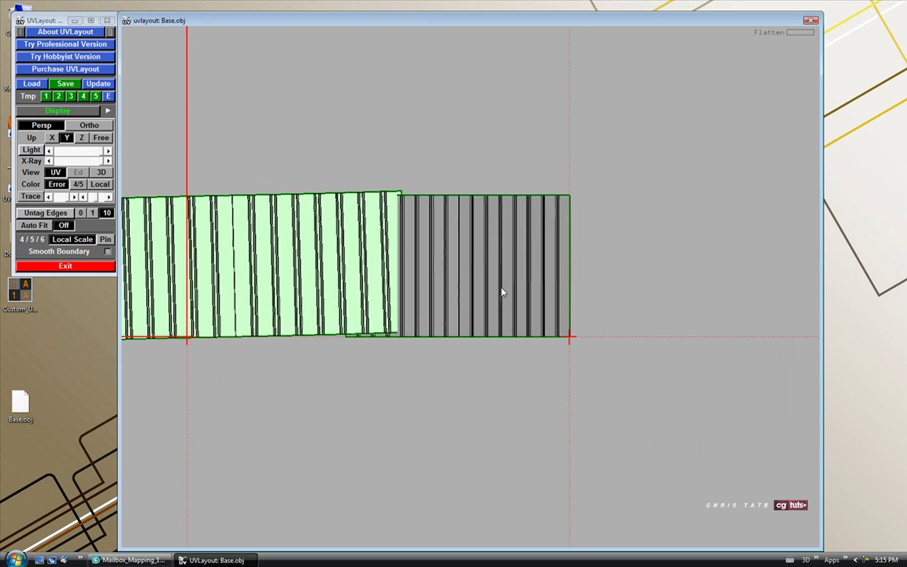
pyautogui.press('f')
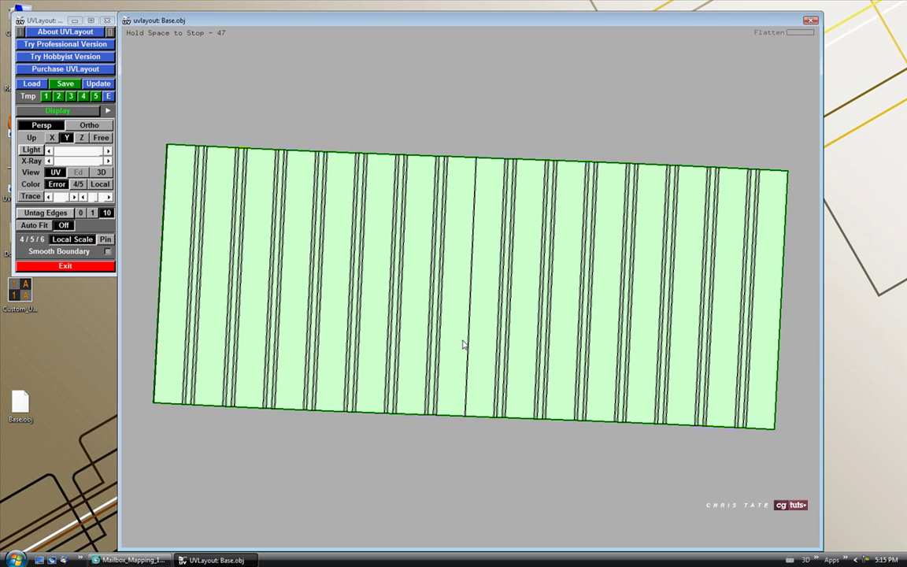
pyautogui.press('space')
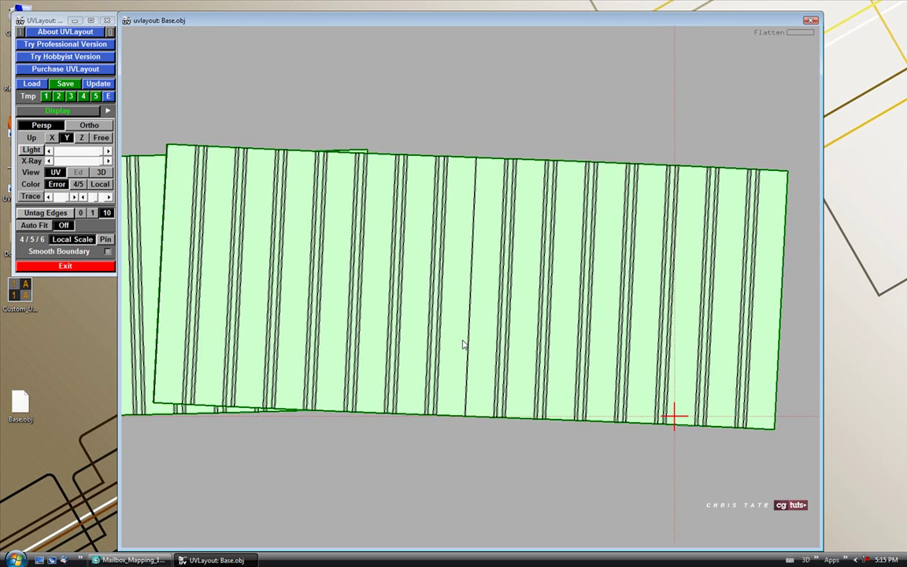
# Step: Place the first flattened wall shell horizontally along the upper border of the UV square
pyautogui.scroll(-5, 463, 344)
pyautogui.scroll(3, 441, 344)
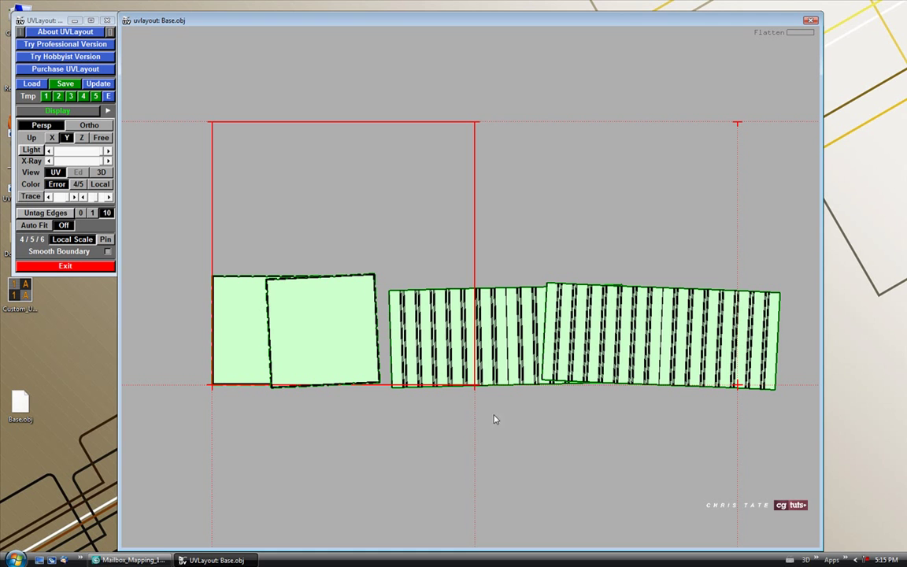
pyautogui.moveTo(466, 367); pyautogui.dragTo(331, 209, button='middle')
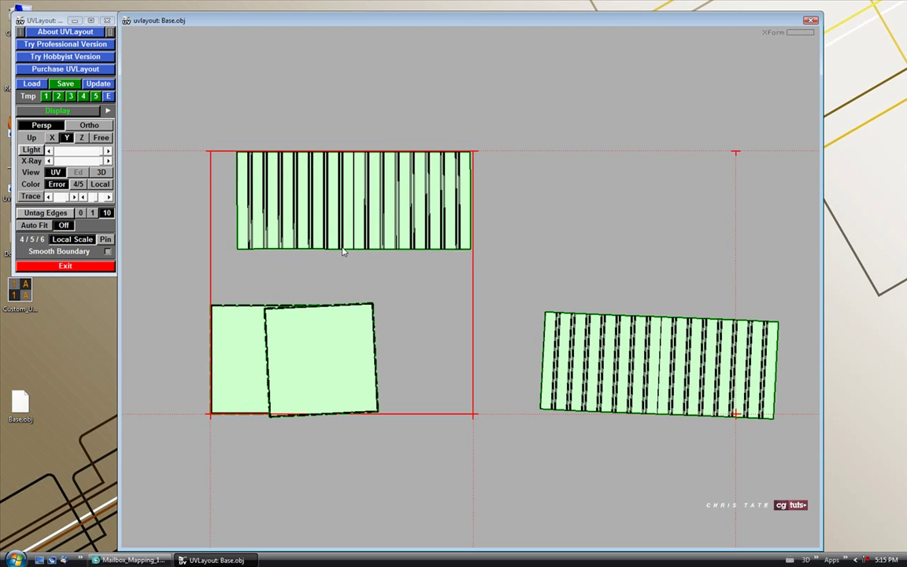
# Step: Stack the second wall shell directly under the first and line up the two square cap shells side by side beneath them
pyautogui.moveTo(262, 286); pyautogui.dragTo(305, 463)
pyautogui.moveTo(630, 359); pyautogui.dragTo(326, 298)
pyautogui.moveTo(326, 429); pyautogui.dragTo(413, 399)
pyautogui.moveTo(298, 470); pyautogui.dragTo(311, 403)
pyautogui.moveTo(416, 316); pyautogui.dragTo(463, 276, button='middle')
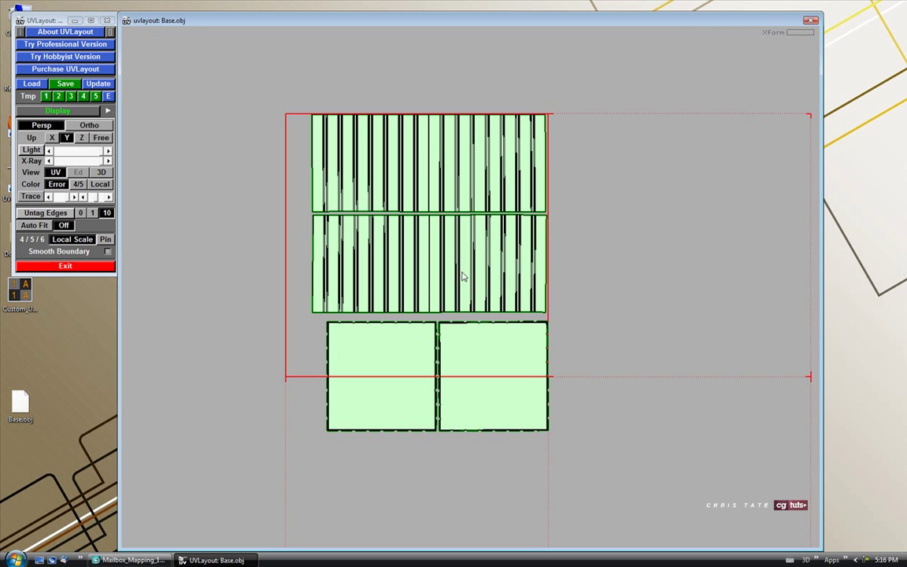
# Step: Auto-fit the shells into the UV square and display the number checker texture on the 3D model
pyautogui.click(33, 226)
pyautogui.click(103, 172)
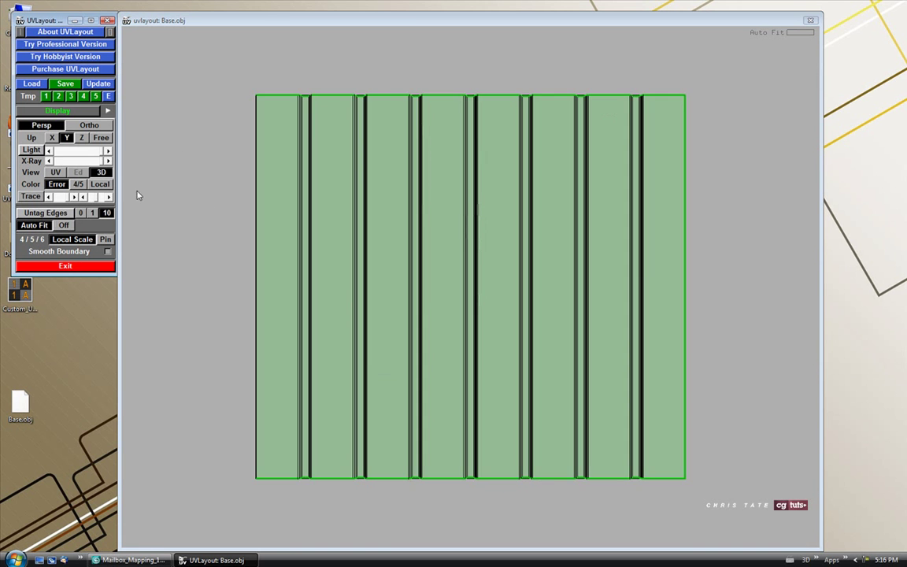
pyautogui.press('t')
pyautogui.scroll(-3, 263, 258)
pyautogui.press('t')
pyautogui.moveTo(384, 228); pyautogui.dragTo(392, 280, button='middle')
pyautogui.scroll(3, 413, 233)
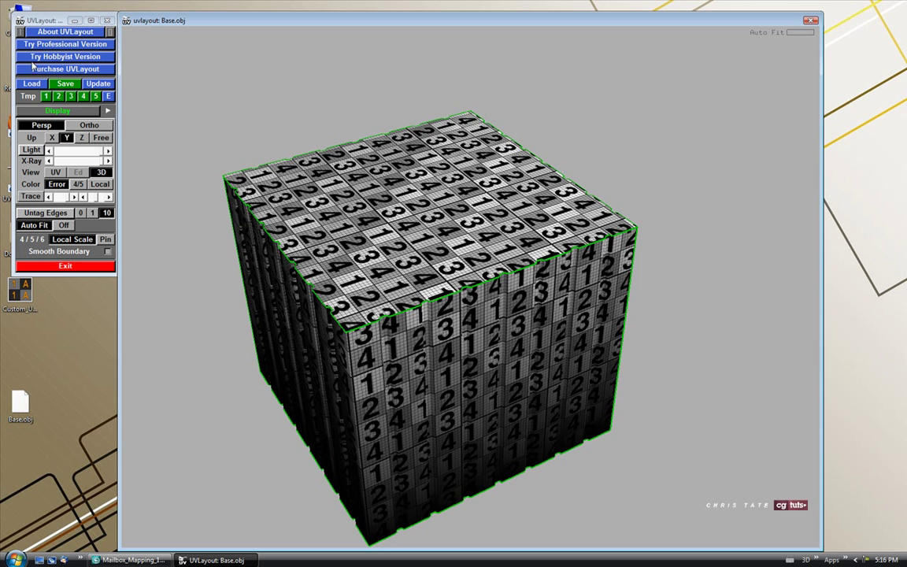
# Step: Save the unwrapped model to the desktop as BaseH.obj and dismiss the save dialog
pyautogui.click(65, 84)
pyautogui.click(142, 176)
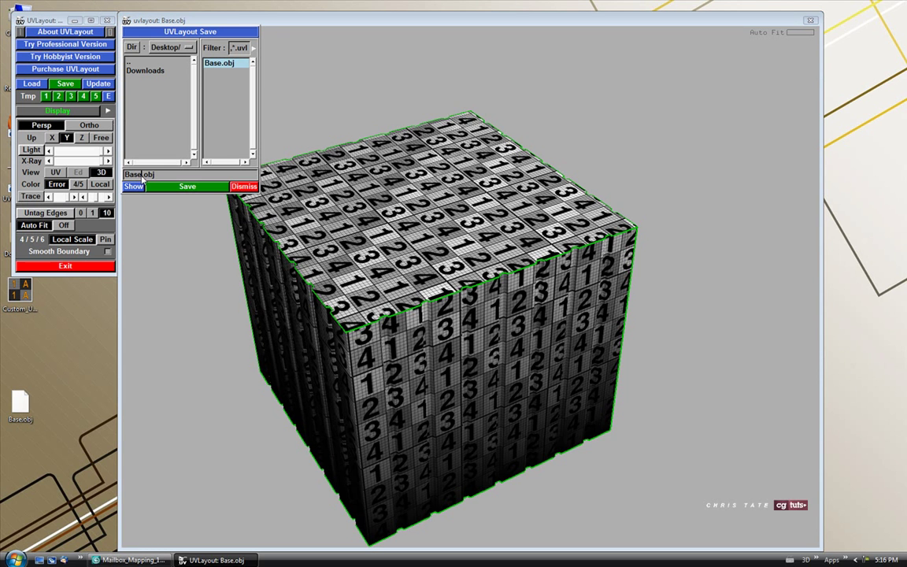
pyautogui.click(187, 186)
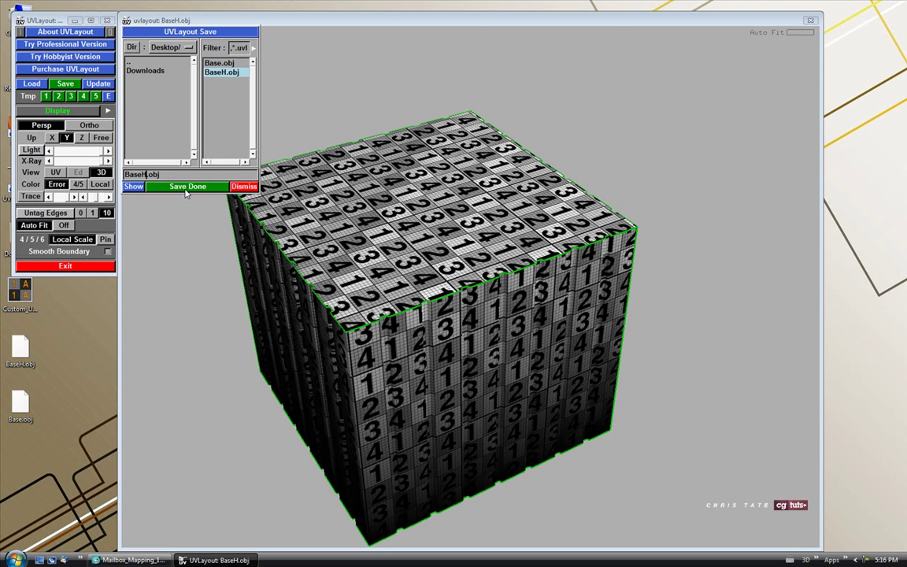
pyautogui.click(243, 187)
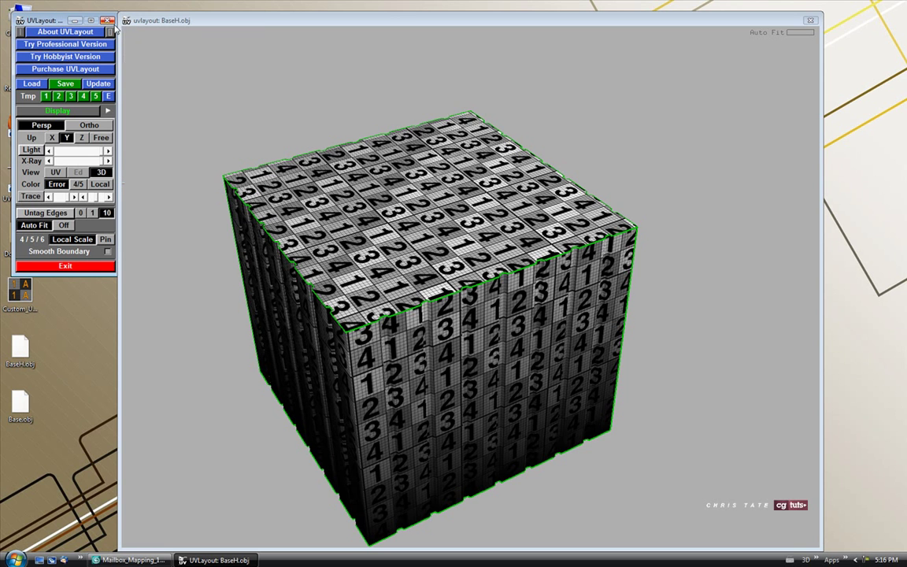
# Step: Close UVLayout and send the original Base.obj on the desktop to the Recycle Bin
pyautogui.click(108, 21)
pyautogui.click(66, 170)
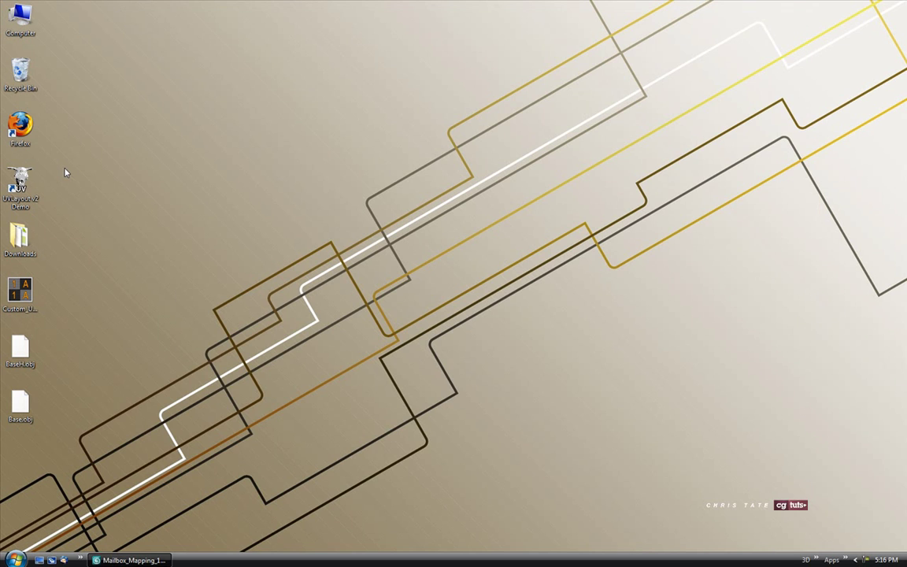
pyautogui.moveTo(20, 403); pyautogui.dragTo(20, 72)
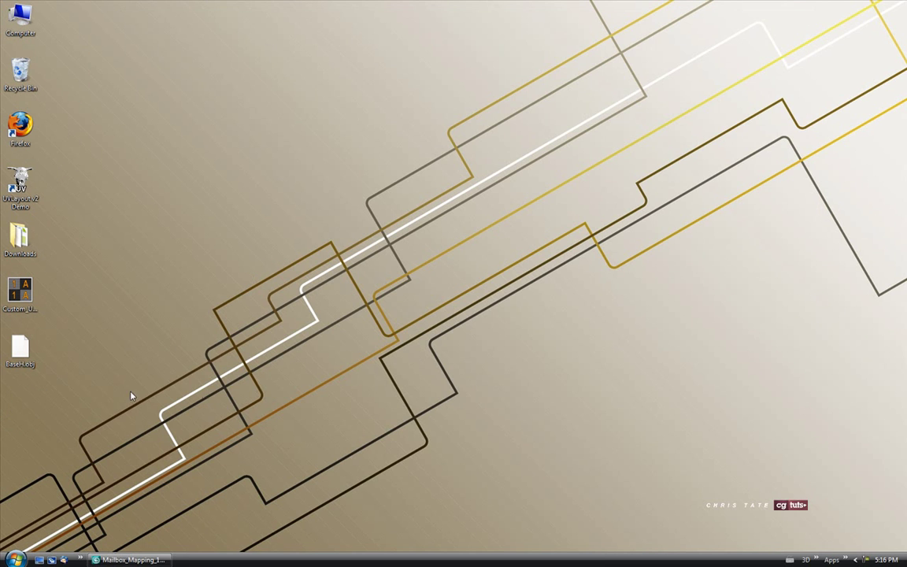
# Step: Switch to 3ds Max and delete the old, unmapped Base object
pyautogui.click(130, 560)
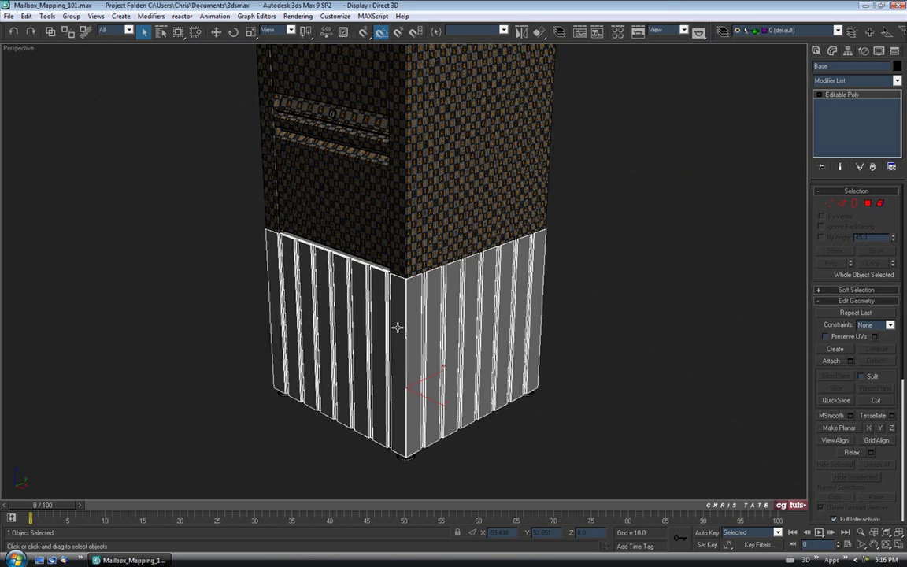
pyautogui.press('Delete')
# Step: Import BaseH.obj from the desktop as a WaveFront Object, keeping the OBJ importer's default options
pyautogui.click(9, 16)
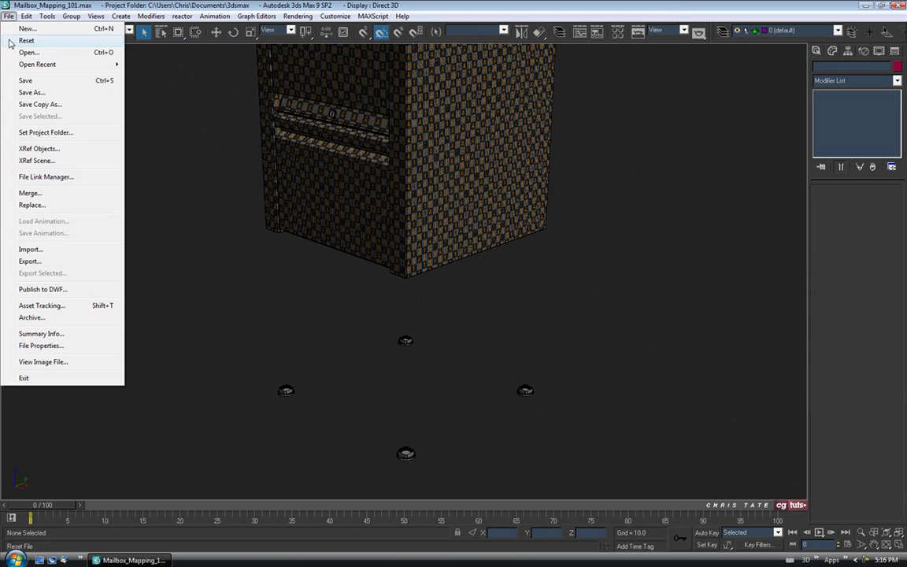
pyautogui.click(31, 249)
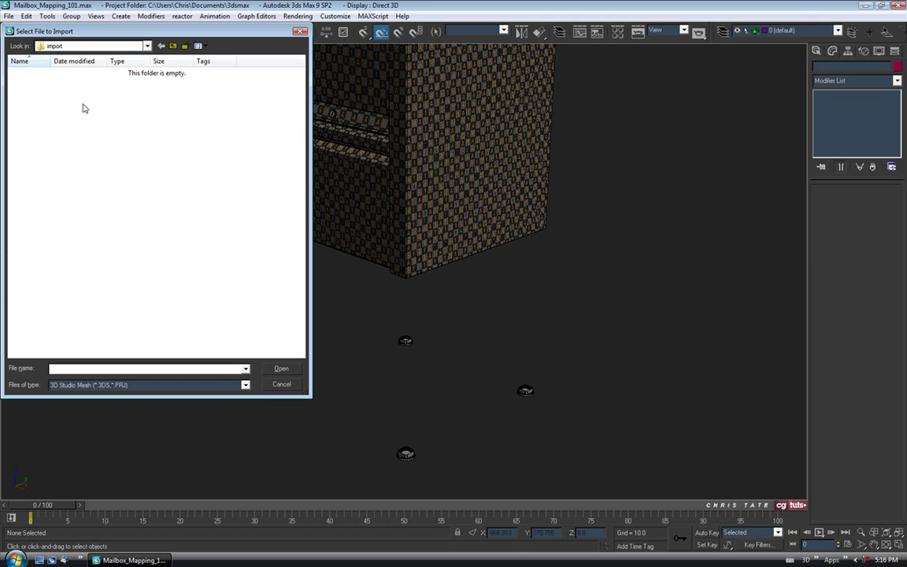
pyautogui.click(82, 46)
pyautogui.click(79, 57)
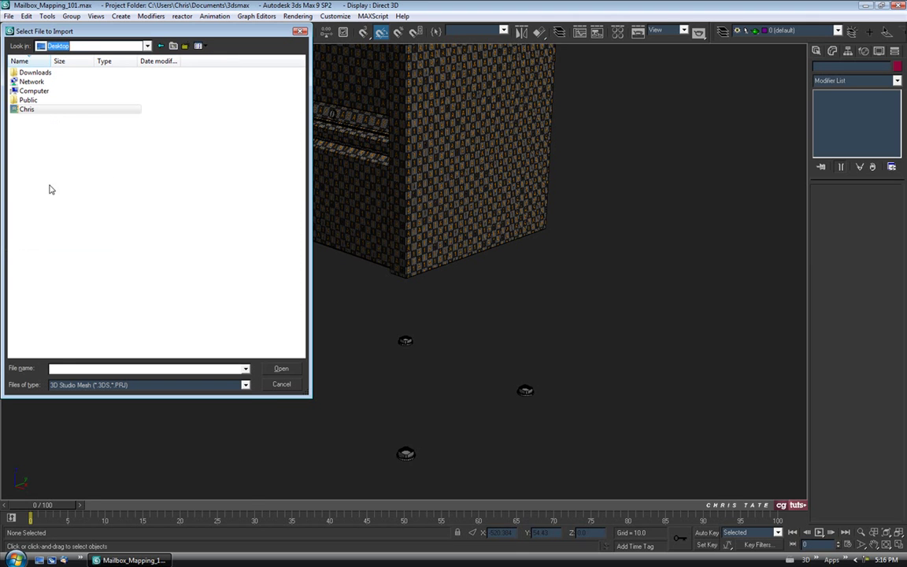
pyautogui.click(70, 386)
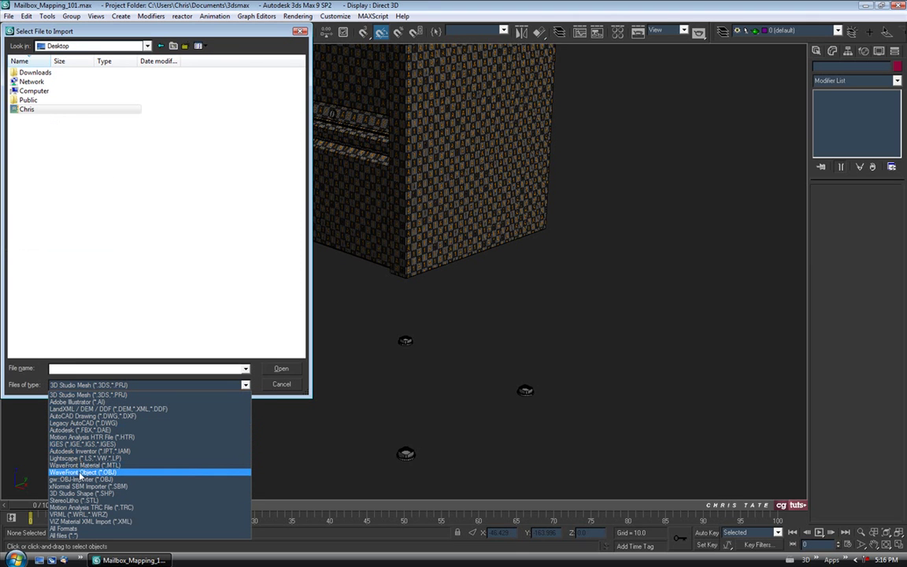
pyautogui.click(82, 472)
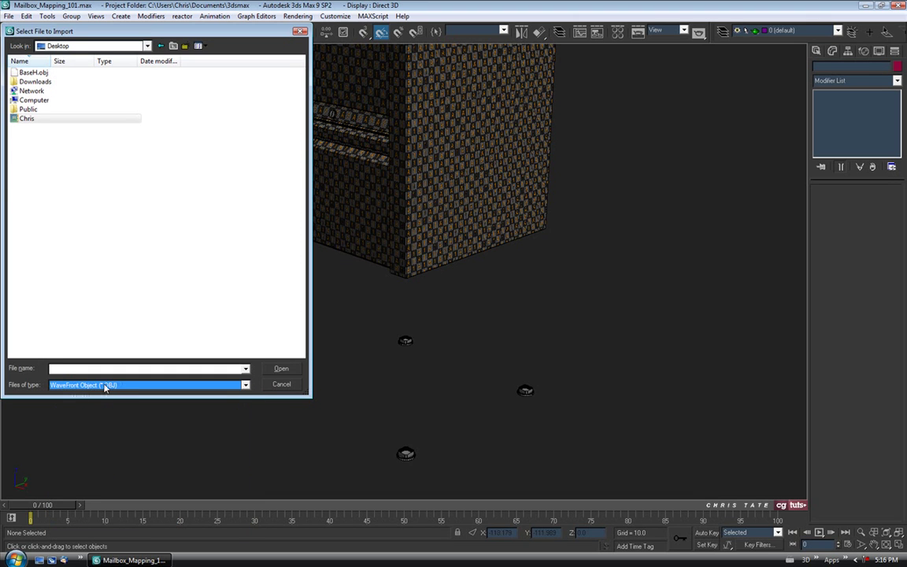
pyautogui.click(34, 72)
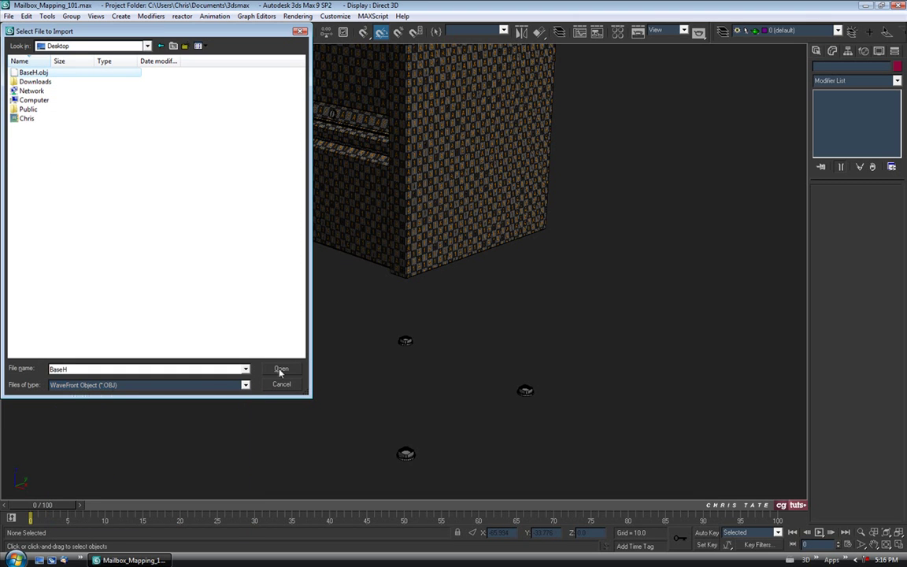
pyautogui.click(280, 369)
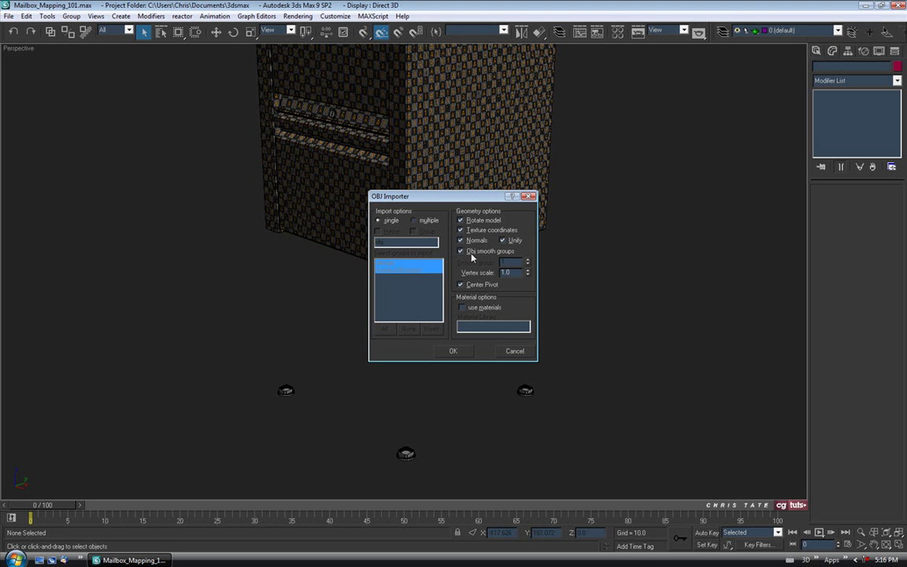
pyautogui.click(452, 352)
pyautogui.scroll(5, 433, 269)
pyautogui.moveTo(433, 270); pyautogui.dragTo(419, 252, button='middle')
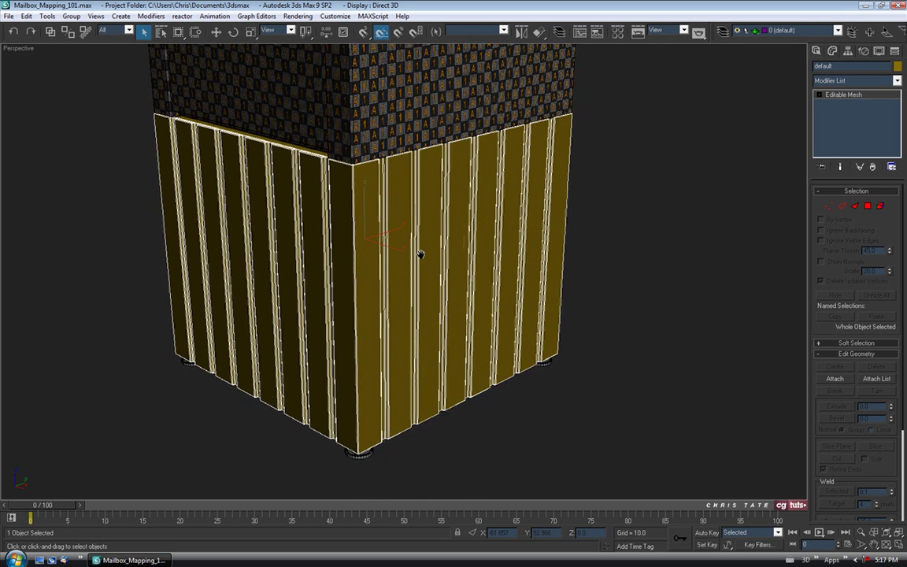
# Step: Rename the imported object Base and convert it to an Editable Poly
pyautogui.click(837, 66)
pyautogui.write('Base')
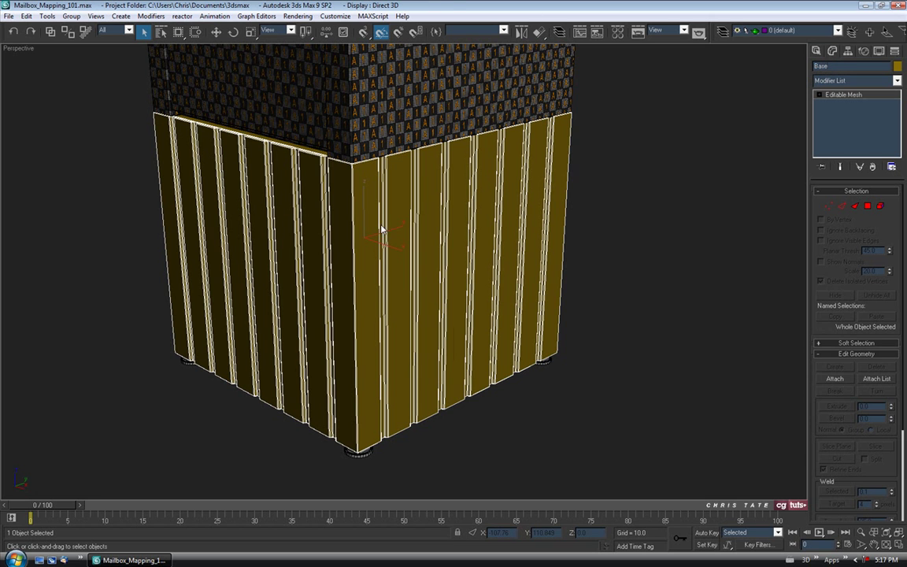
pyautogui.rightClick(377, 221)
pyautogui.moveTo(404, 323)
pyautogui.click(473, 331)
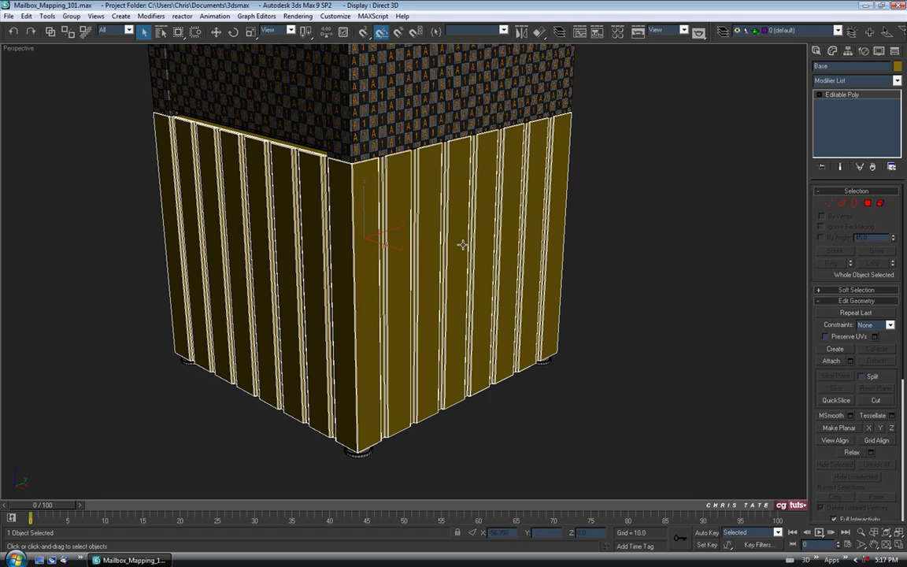
# Step: Set the Base's object colour to black and assign it the checker material 03 - Default
pyautogui.moveTo(461, 244); pyautogui.dragTo(485, 243, button='middle')
pyautogui.click(897, 66)
pyautogui.click(483, 275)
pyautogui.click(508, 339)
pyautogui.press('m')
pyautogui.click(156, 108)
pyautogui.moveTo(174, 119); pyautogui.dragTo(303, 215)
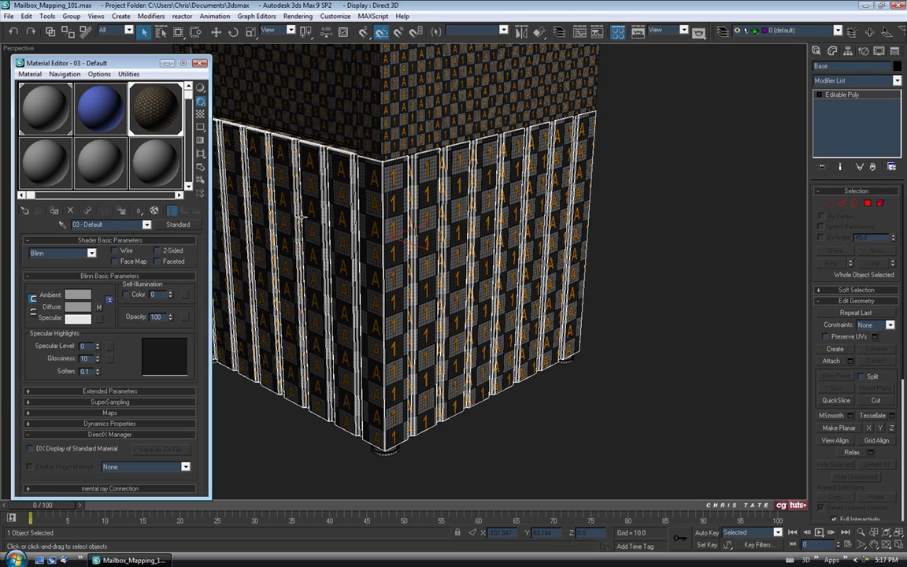
pyautogui.click(202, 63)
pyautogui.moveTo(383, 304); pyautogui.dragTo(272, 300, button='middle')
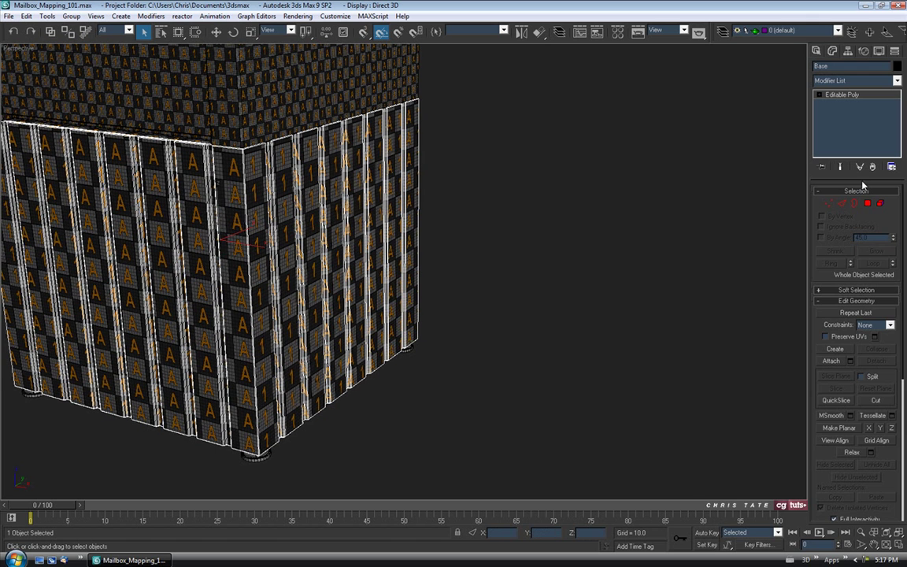
# Step: Add an Unwrap UVW modifier to the Base and open its UVs for editing
pyautogui.click(897, 80)
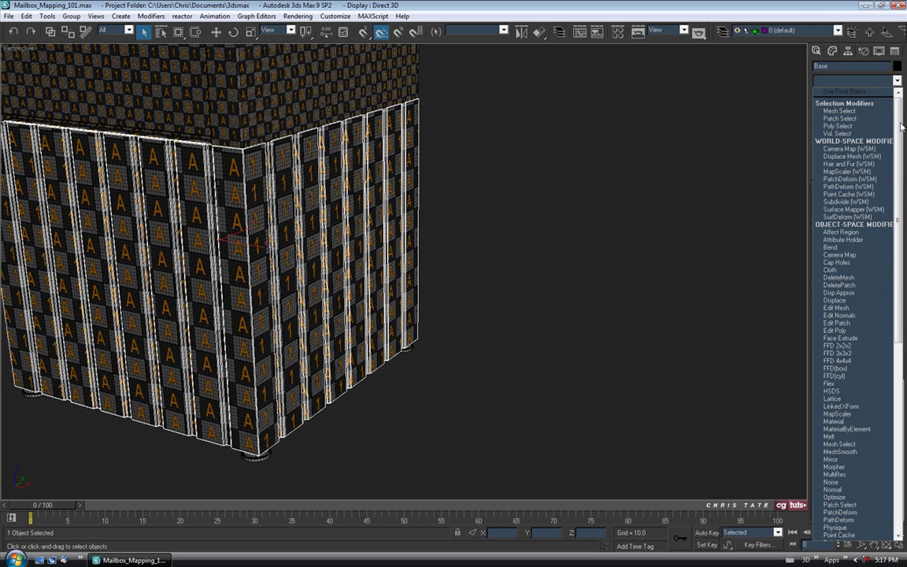
pyautogui.scroll(-15, 871, 436)
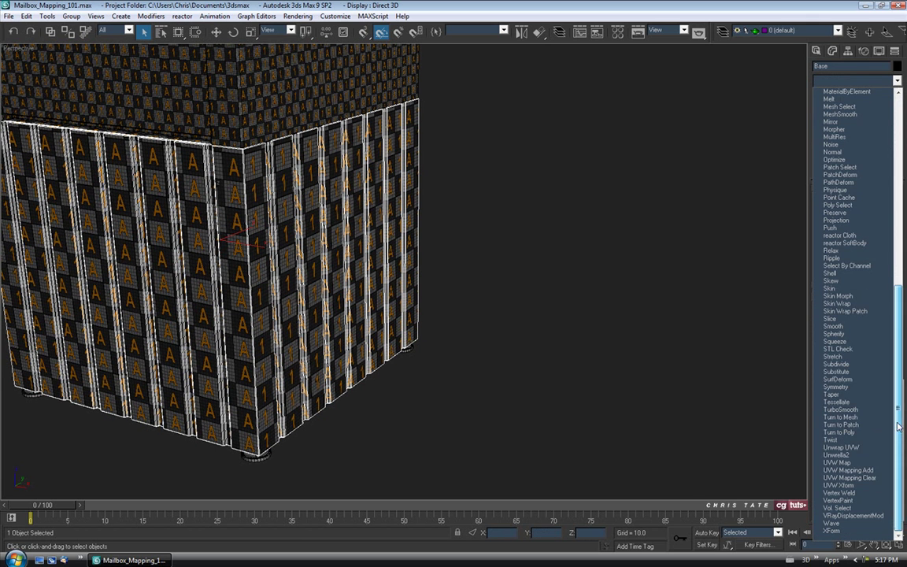
pyautogui.click(845, 447)
pyautogui.click(852, 317)
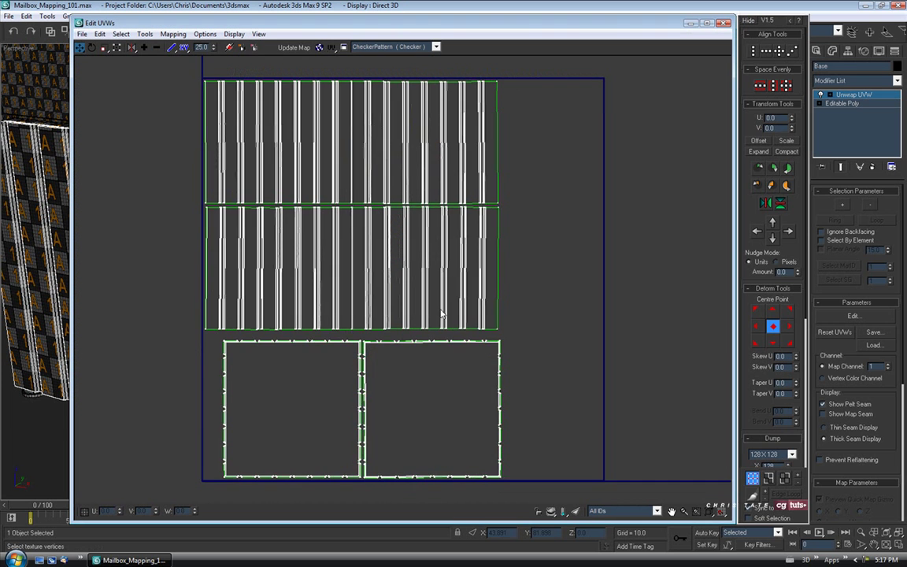
pyautogui.moveTo(531, 326); pyautogui.dragTo(506, 336, button='middle')
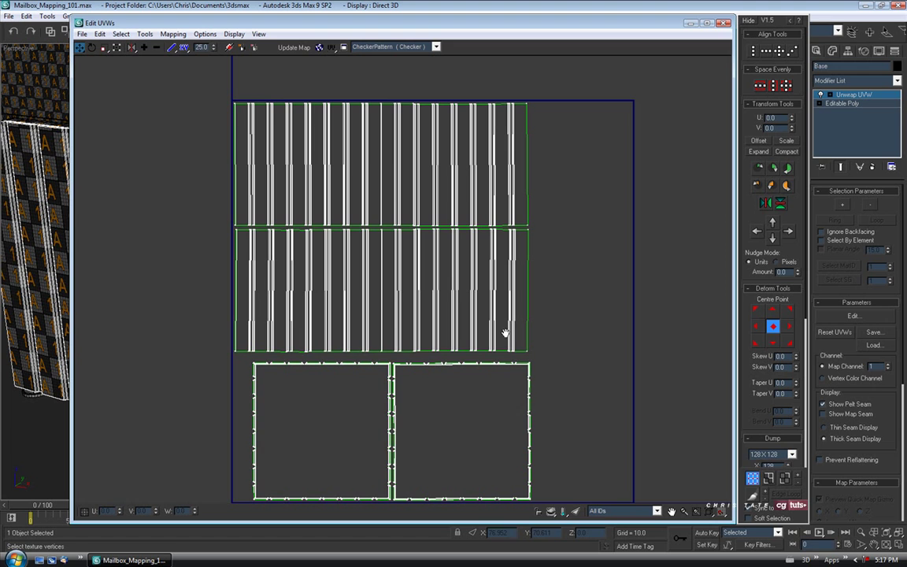
# Step: Select all UV faces of the four shells and move the Edit UVWs window aside to reveal the model
pyautogui.click(784, 479)
pyautogui.moveTo(460, 262); pyautogui.dragTo(473, 257, button='middle')
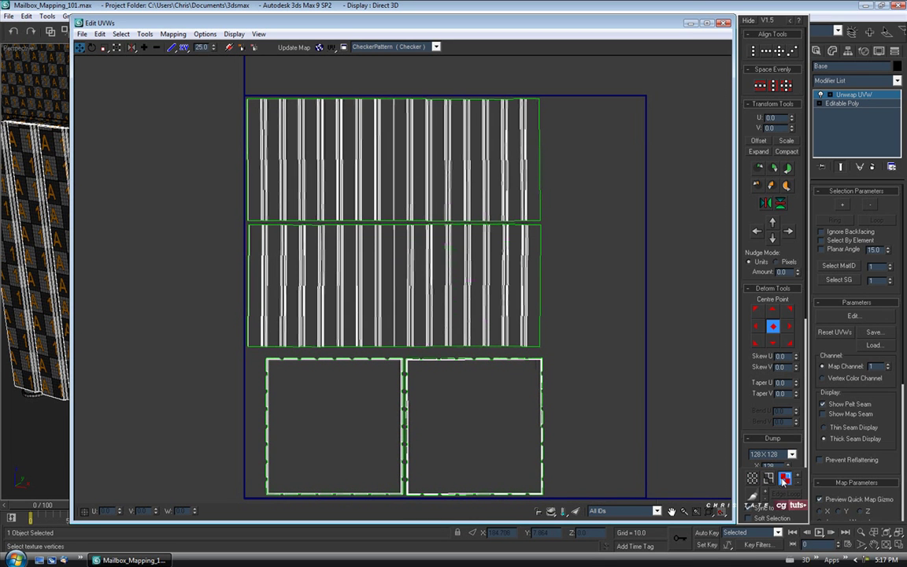
pyautogui.moveTo(222, 153); pyautogui.dragTo(504, 492)
pyautogui.moveTo(370, 287); pyautogui.dragTo(404, 293, button='middle')
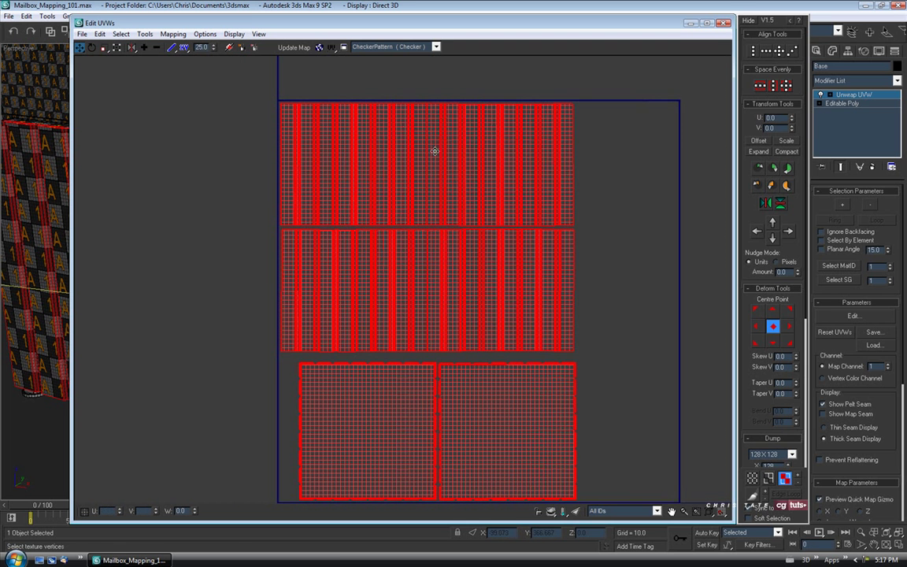
pyautogui.moveTo(71, 156); pyautogui.dragTo(256, 177)
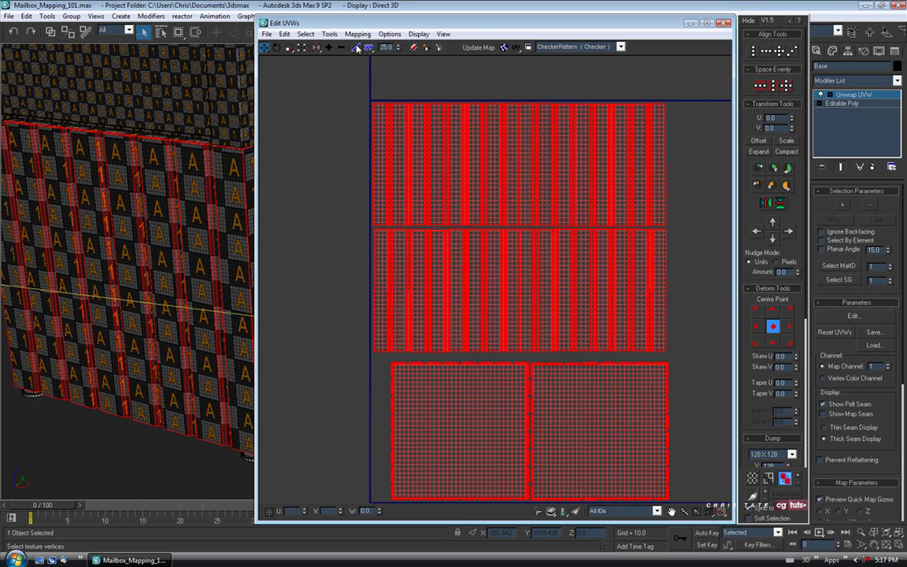
# Step: Set up the Relax Tool to Relax By Face Angles with 238 iterations and an amount of 1.0
pyautogui.click(329, 34)
pyautogui.click(344, 208)
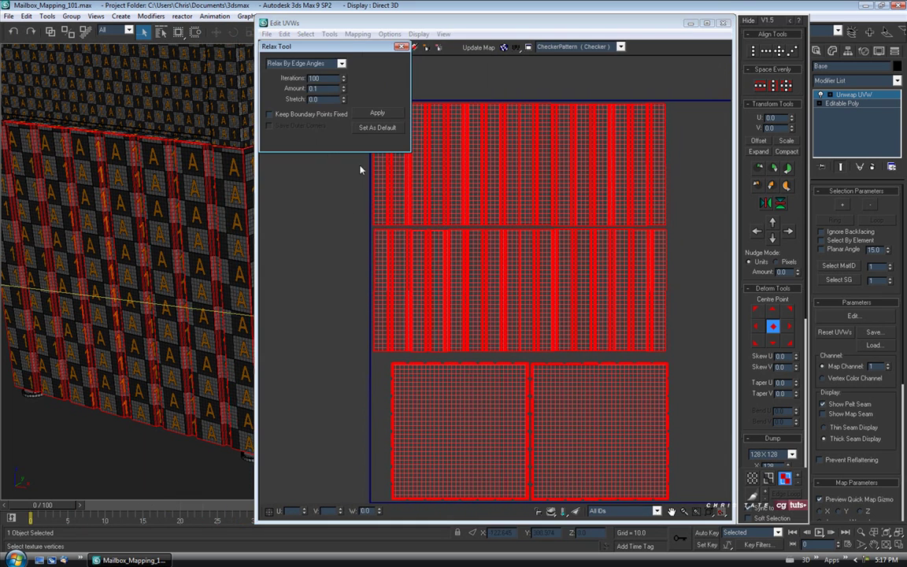
pyautogui.click(341, 65)
pyautogui.click(296, 71)
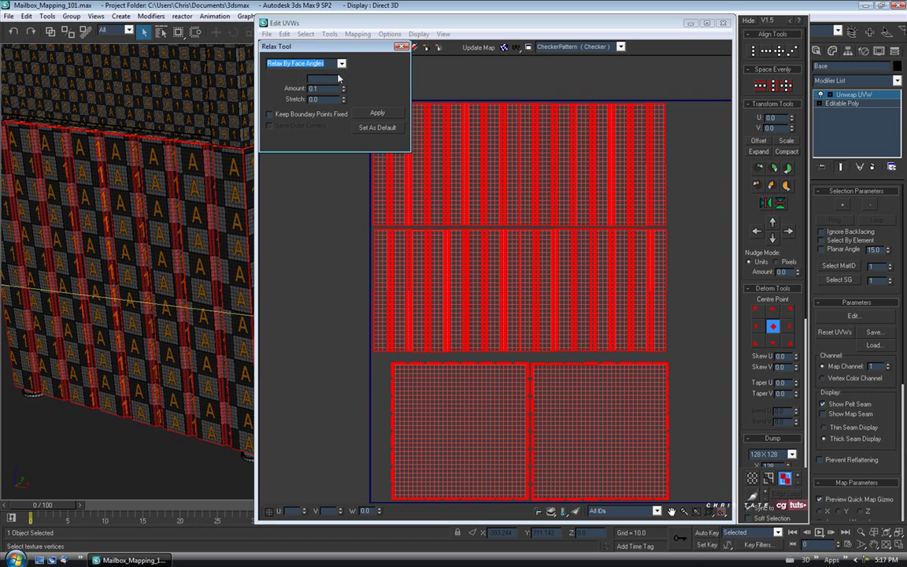
pyautogui.moveTo(344, 88); pyautogui.dragTo(344, 12)
pyautogui.moveTo(344, 78); pyautogui.dragTo(341, 11)
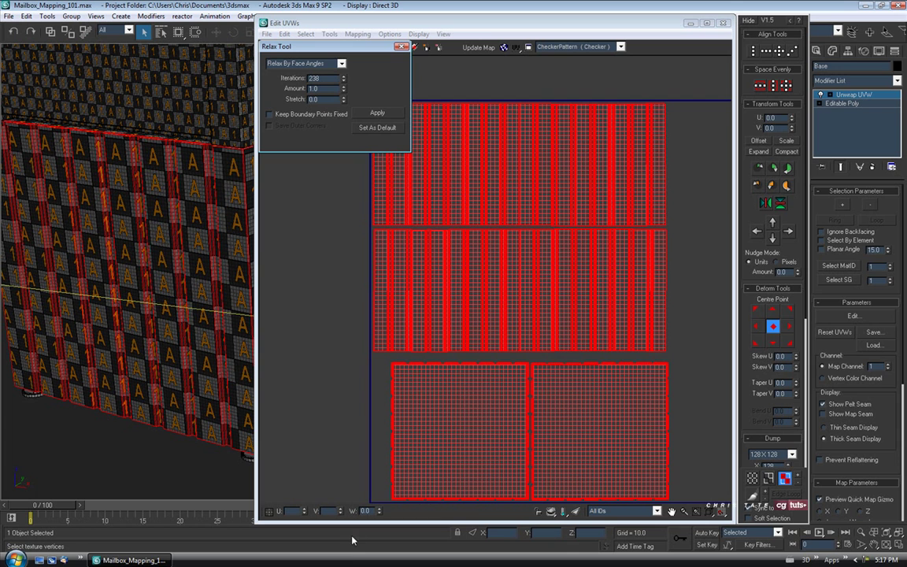
# Step: Apply the face-angle relax repeatedly to the selected shells, then close the Relax Tool
pyautogui.click(367, 116)
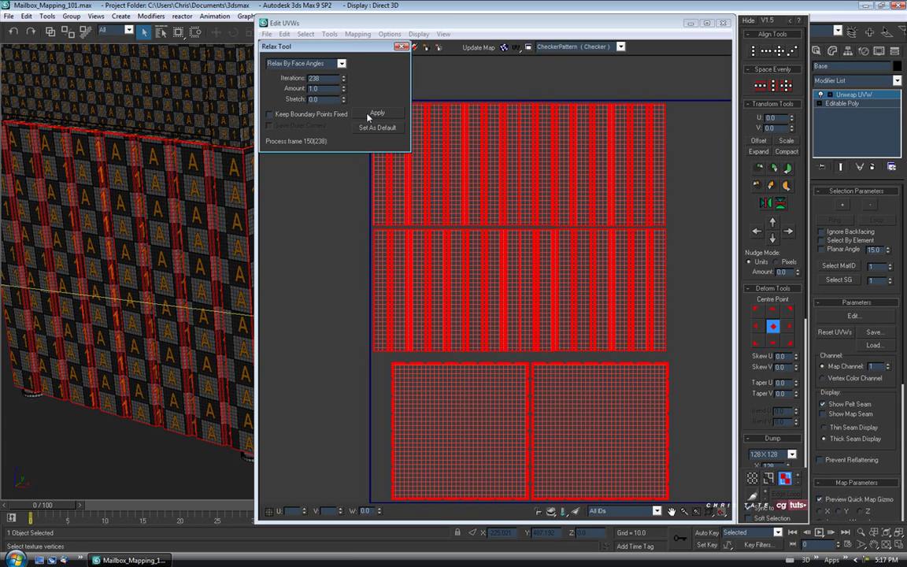
pyautogui.click(368, 116)
pyautogui.click(368, 116)
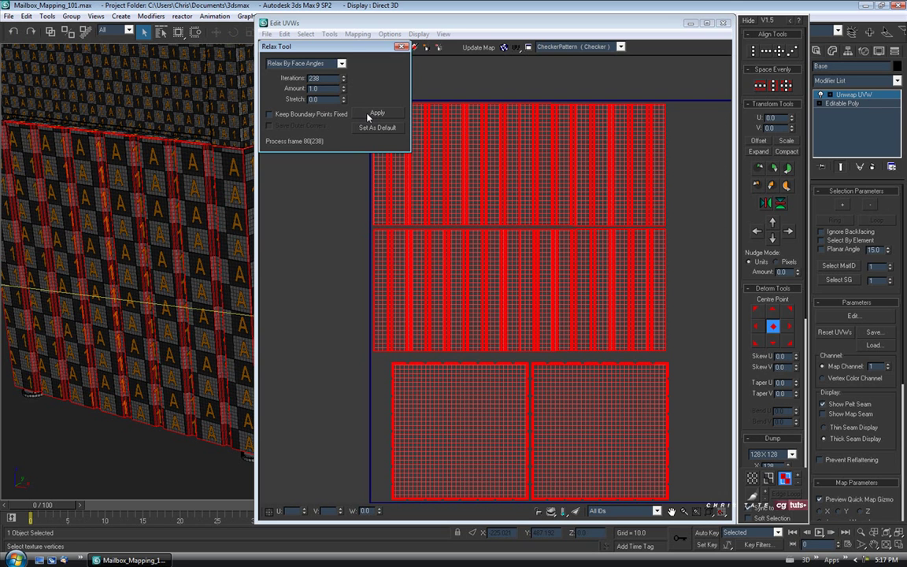
pyautogui.click(368, 116)
pyautogui.click(368, 116)
pyautogui.click(368, 116)
pyautogui.click(368, 116)
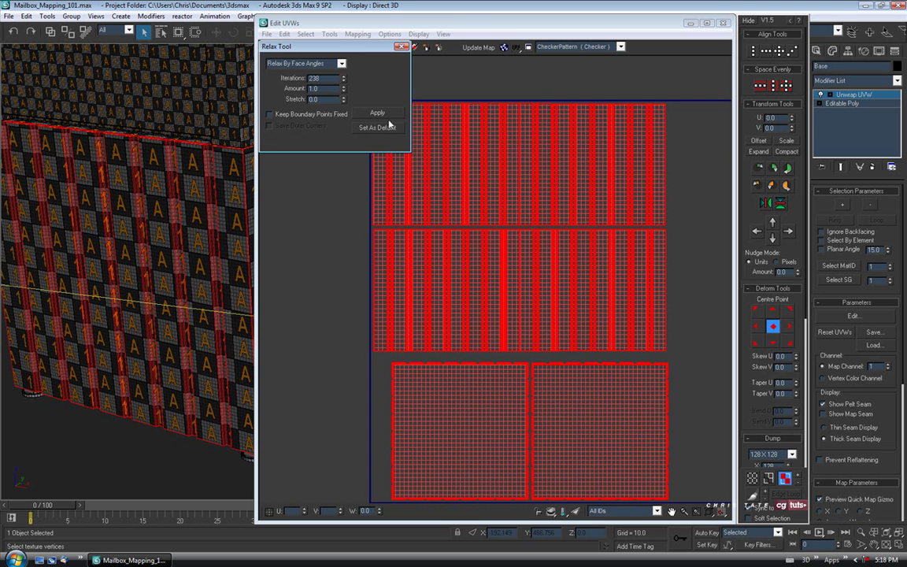
pyautogui.click(403, 47)
# Step: Clear the UV face selection and switch to edge selection mode
pyautogui.click(342, 275)
pyautogui.moveTo(519, 316); pyautogui.dragTo(468, 306, button='middle')
pyautogui.click(769, 478)
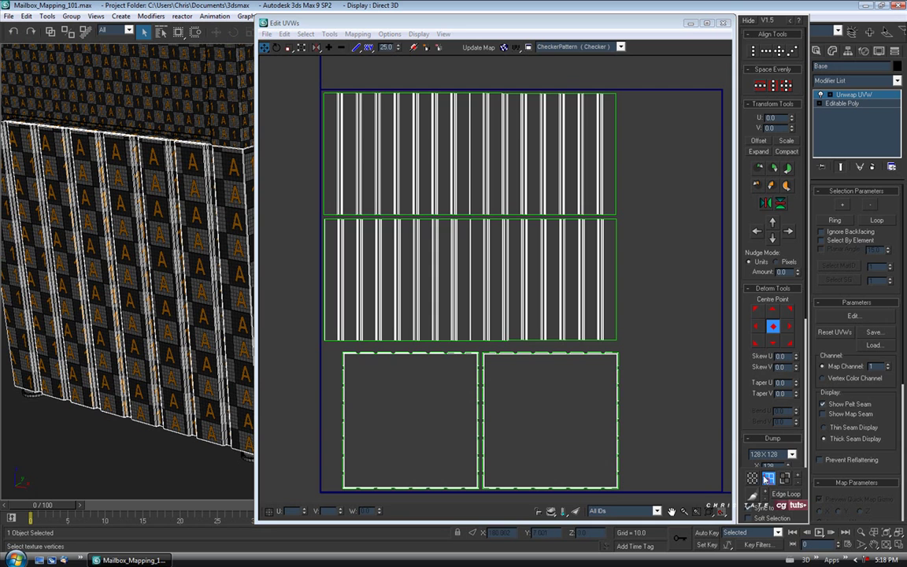
# Step: Select the end edge of the upper ribbed shell and stitch the lower ribbed shell onto it to form one long strip
pyautogui.click(615, 140)
pyautogui.rightClick(615, 158)
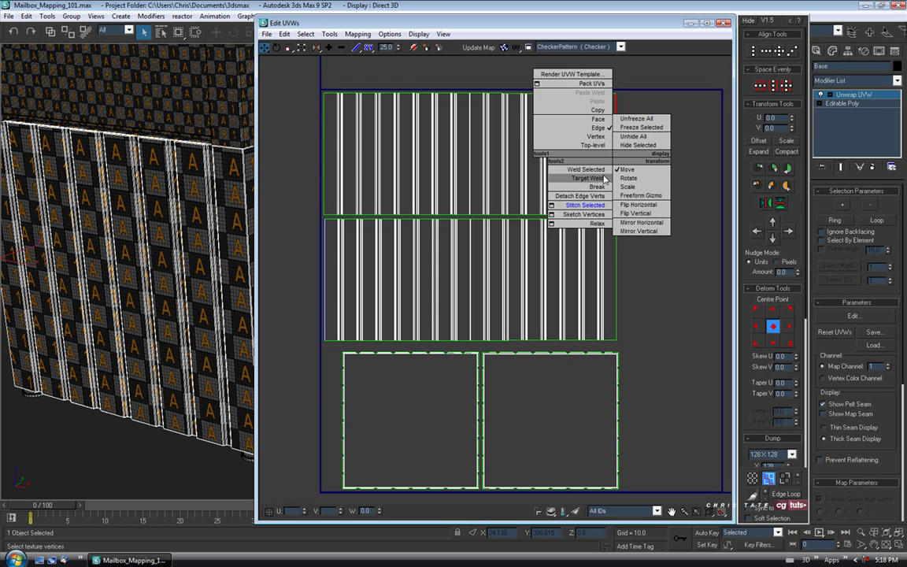
pyautogui.click(584, 206)
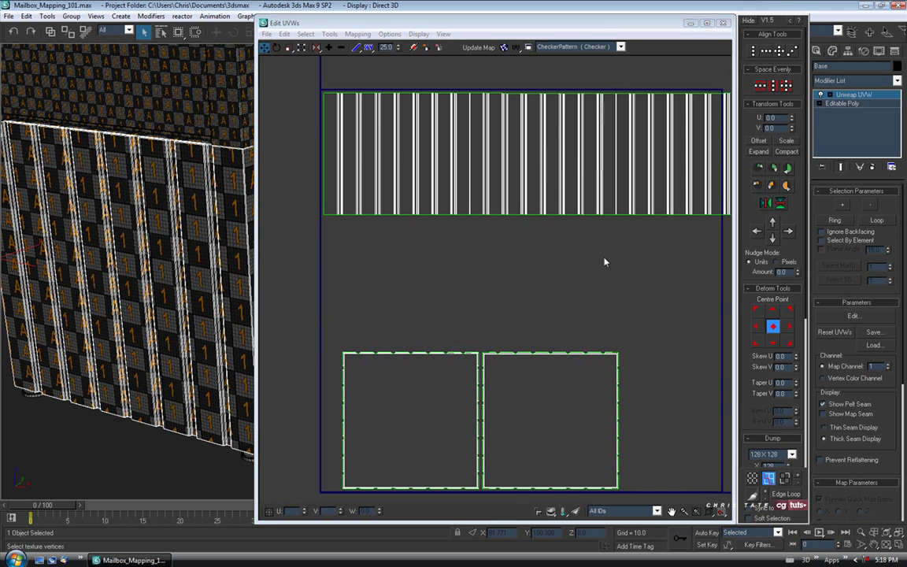
pyautogui.scroll(-3, 604, 259)
pyautogui.moveTo(541, 237); pyautogui.dragTo(471, 259, button='middle')
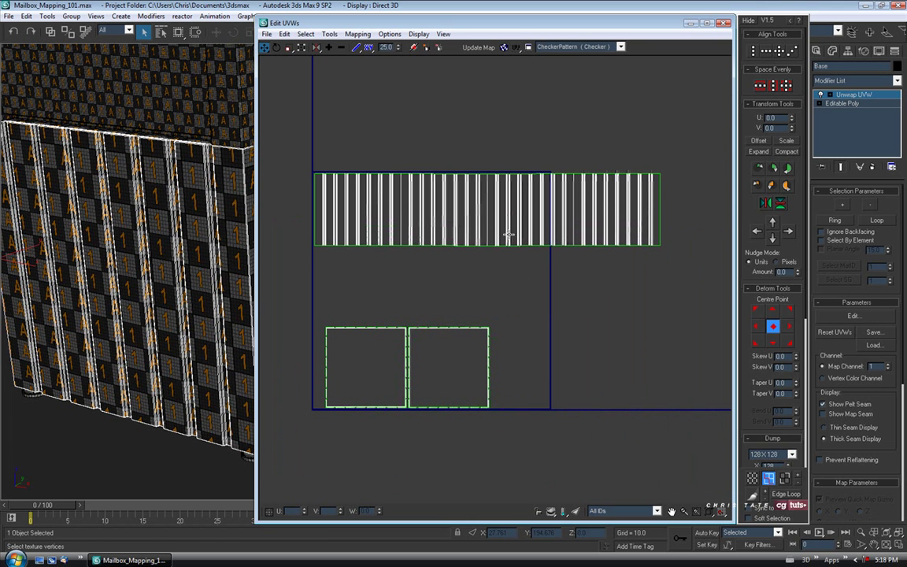
pyautogui.scroll(2, 565, 273)
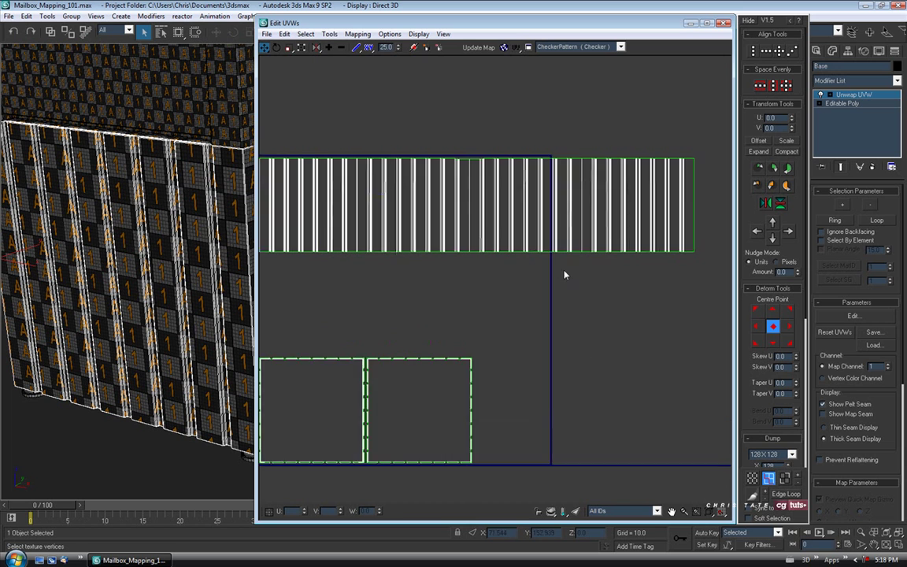
pyautogui.moveTo(565, 273); pyautogui.dragTo(599, 288, button='middle')
# Step: Select the stitched strip's faces and set the Relax Tool to Relax By Face Angles with 158 iterations and an amount of 1.0
pyautogui.click(784, 477)
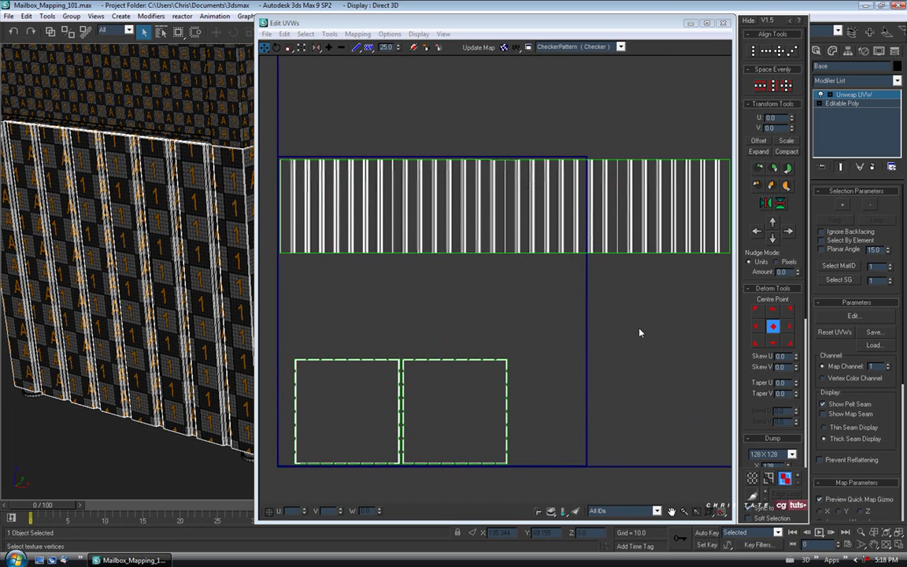
pyautogui.click(527, 204)
pyautogui.click(329, 34)
pyautogui.click(336, 205)
pyautogui.click(335, 63)
pyautogui.click(336, 74)
pyautogui.moveTo(344, 93); pyautogui.dragTo(344, 68)
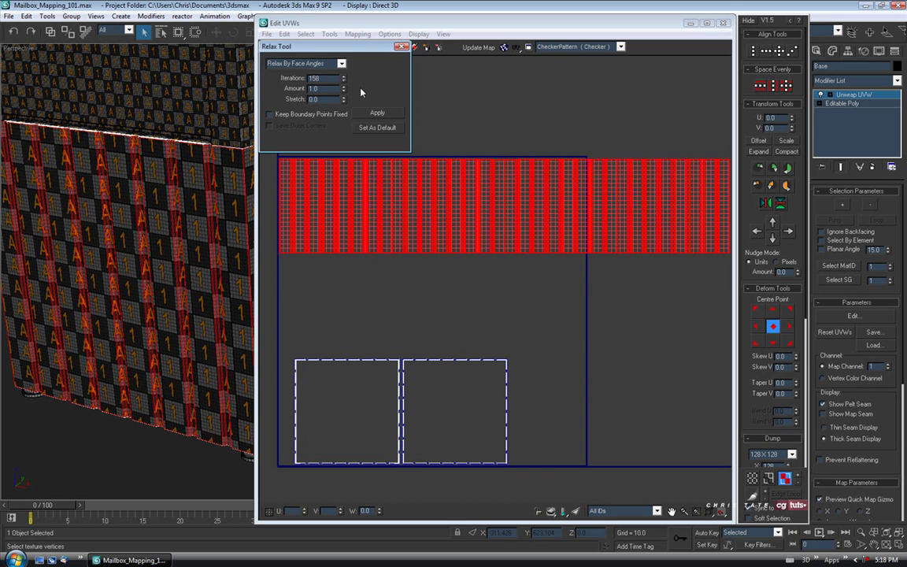
# Step: Apply the face-angle relax to the long strip several times and close the Relax Tool
pyautogui.click(375, 115)
pyautogui.click(375, 114)
pyautogui.click(376, 113)
pyautogui.click(435, 52)
# Step: Move the two square shells directly beneath the long strip, aligned with its starting end
pyautogui.moveTo(502, 308); pyautogui.dragTo(473, 318, button='middle')
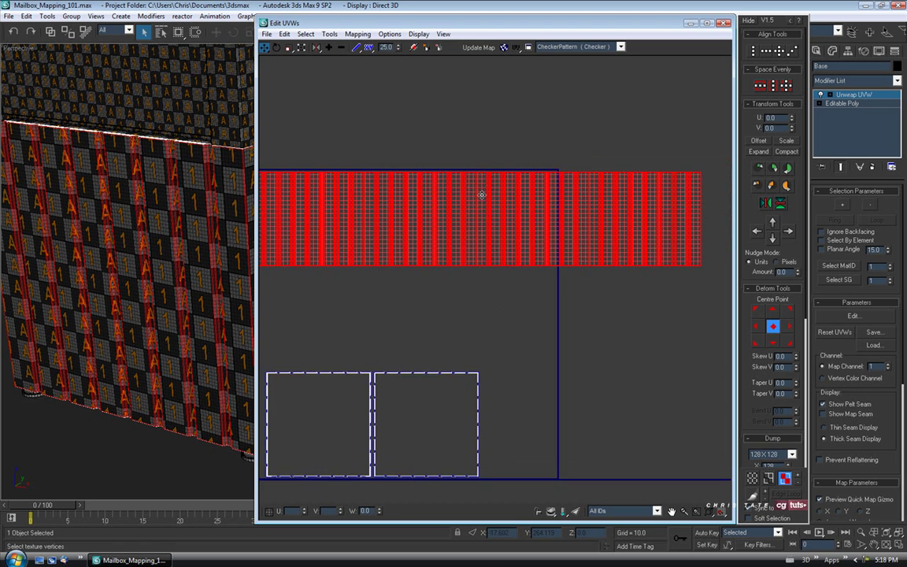
pyautogui.scroll(-2, 478, 264)
pyautogui.moveTo(478, 264); pyautogui.dragTo(491, 282, button='middle')
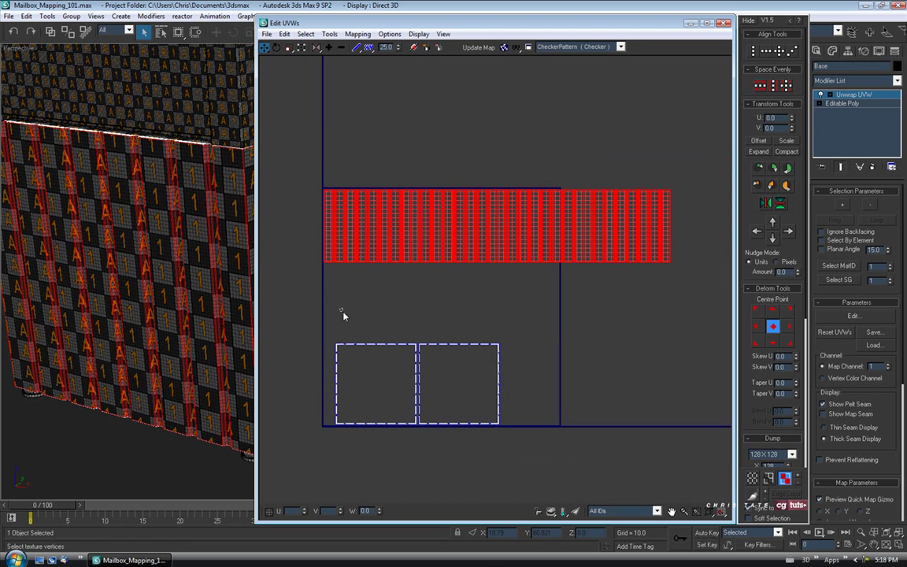
pyautogui.click(421, 376)
pyautogui.moveTo(422, 376); pyautogui.dragTo(435, 304)
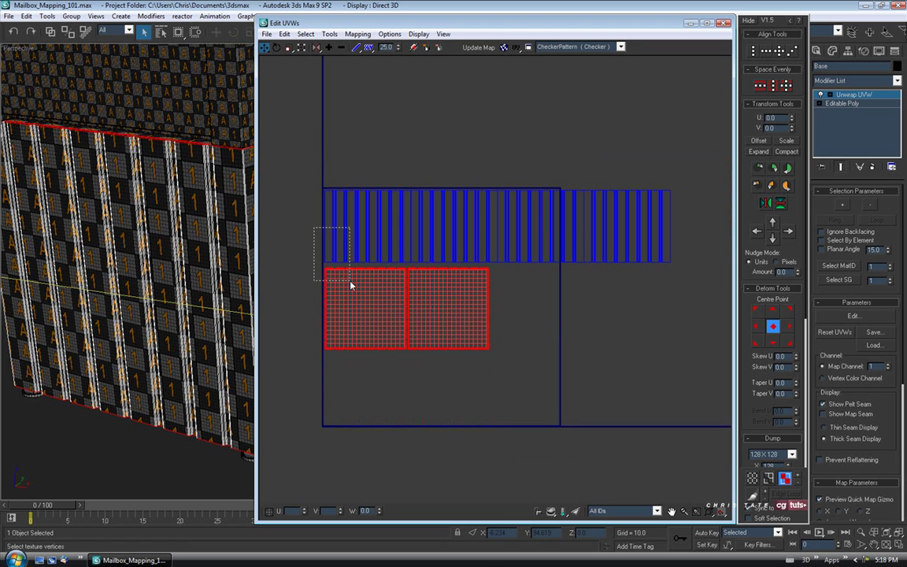
# Step: Move the strip and both square shells together outside the UV square, then clear the selection
pyautogui.moveTo(312, 206); pyautogui.dragTo(464, 347)
pyautogui.moveTo(464, 346); pyautogui.dragTo(422, 258, button='middle')
pyautogui.scroll(-2, 425, 253)
pyautogui.moveTo(461, 217); pyautogui.dragTo(218, 217)
pyautogui.moveTo(380, 238); pyautogui.dragTo(516, 276, button='middle')
pyautogui.click(535, 251)
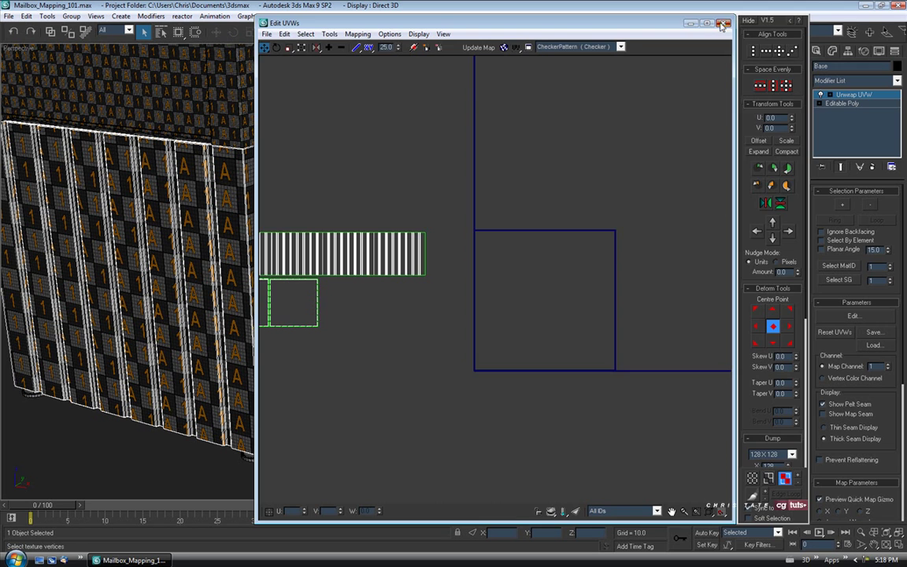
# Step: Close and reopen the UV editor, narrowing its window so the Base's front corner stays visible beside it
pyautogui.click(724, 23)
pyautogui.click(843, 96)
pyautogui.keyDown('alt'); pyautogui.moveTo(315, 260); pyautogui.dragTo(705, 256, button='middle'); pyautogui.keyUp('alt')
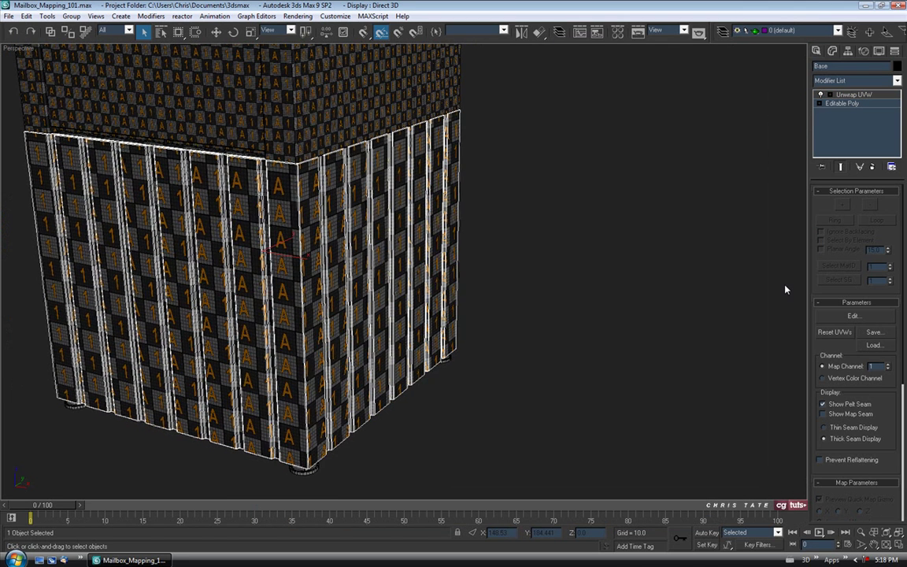
pyautogui.click(851, 316)
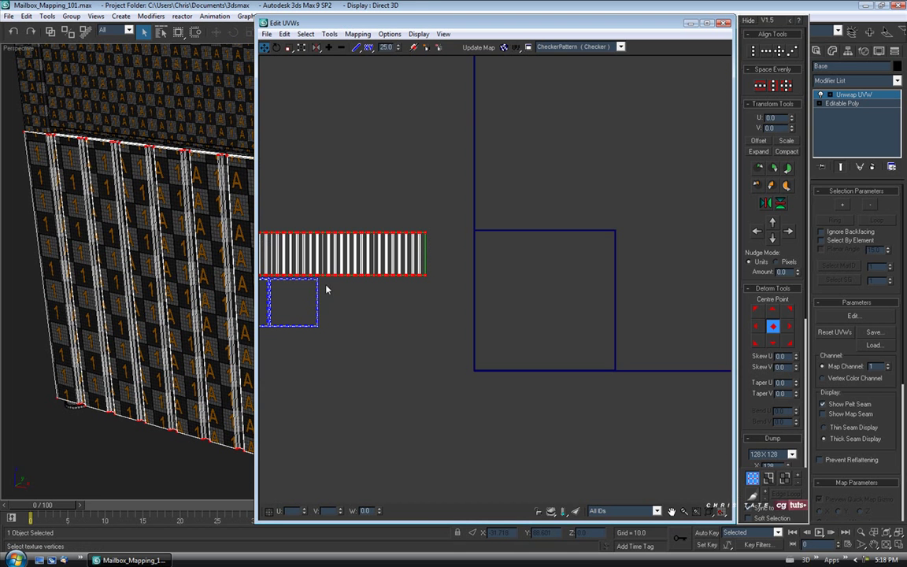
pyautogui.moveTo(258, 349); pyautogui.dragTo(465, 356)
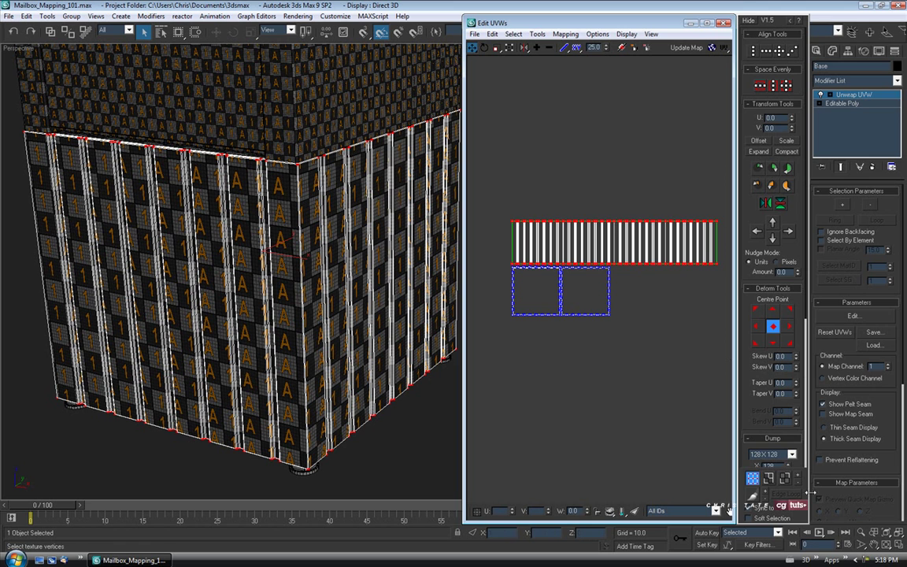
# Step: Scale up all UV faces of the Base together until its checker size matches the mailbox body, then clear the selection
pyautogui.press('3')
pyautogui.moveTo(522, 142); pyautogui.dragTo(617, 356)
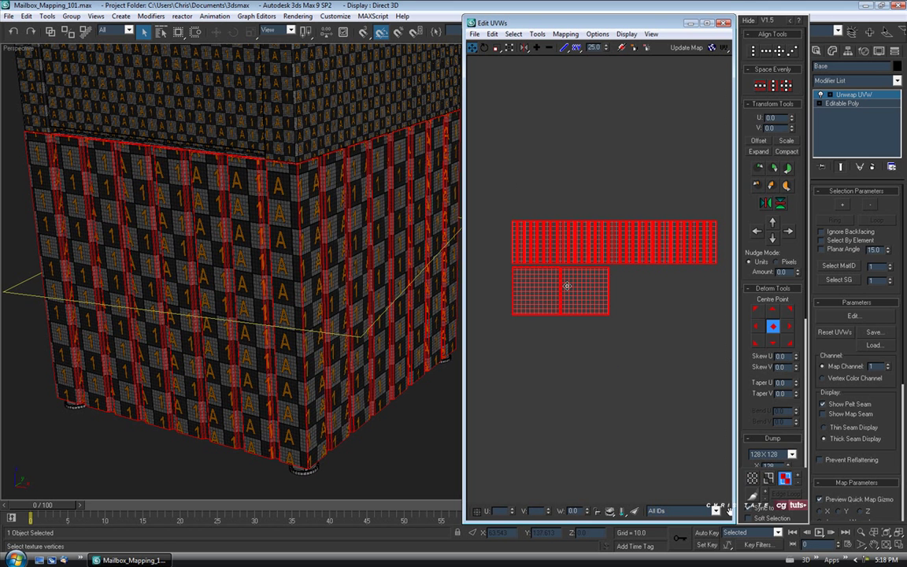
pyautogui.moveTo(582, 258); pyautogui.dragTo(569, 237)
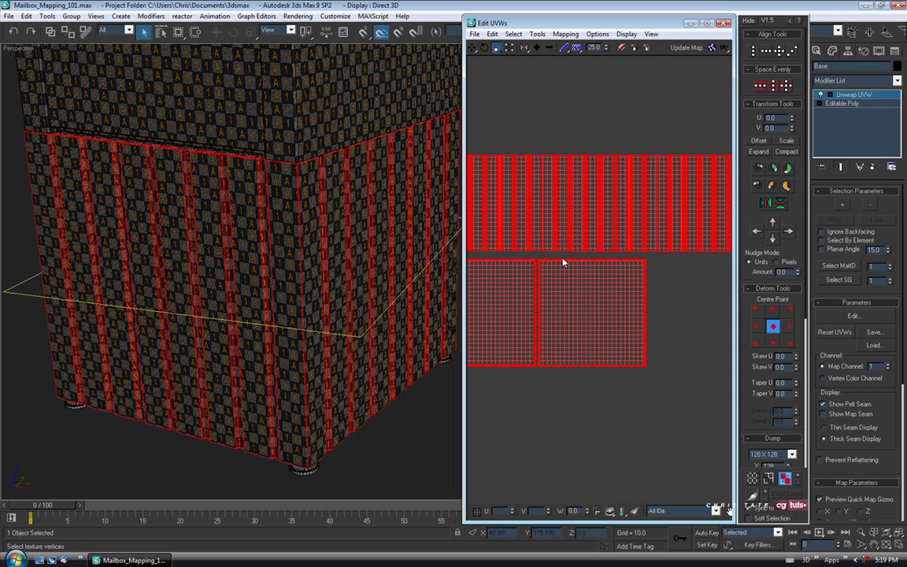
pyautogui.click(661, 353)
pyautogui.moveTo(631, 343); pyautogui.dragTo(629, 343, button='middle')
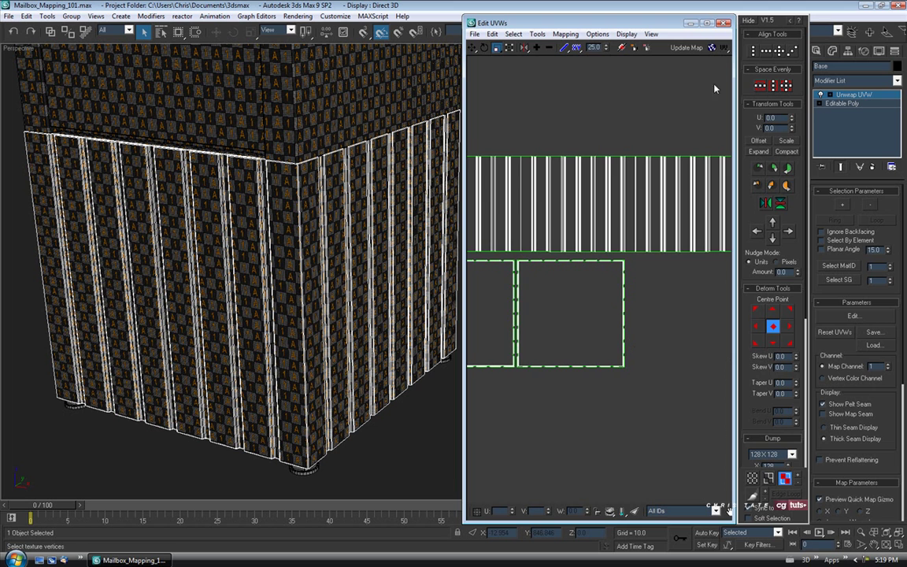
# Step: Close the UV editor and deselect the Base
pyautogui.click(724, 23)
pyautogui.moveTo(461, 244); pyautogui.dragTo(609, 248, button='middle')
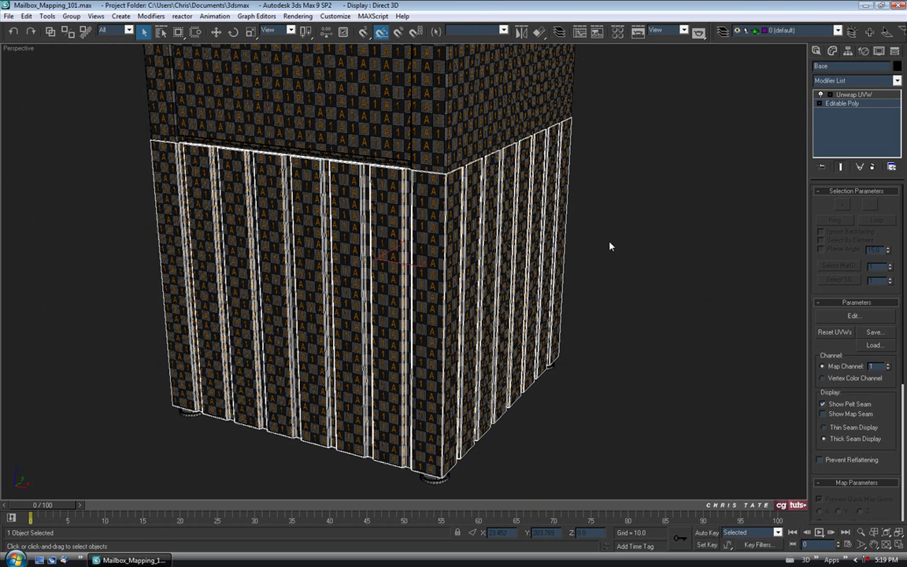
pyautogui.click(610, 247)
# Step: Examine the checker pattern around the Base's ribbed sides and compare its scale across the whole mailbox
pyautogui.scroll(5, 442, 258)
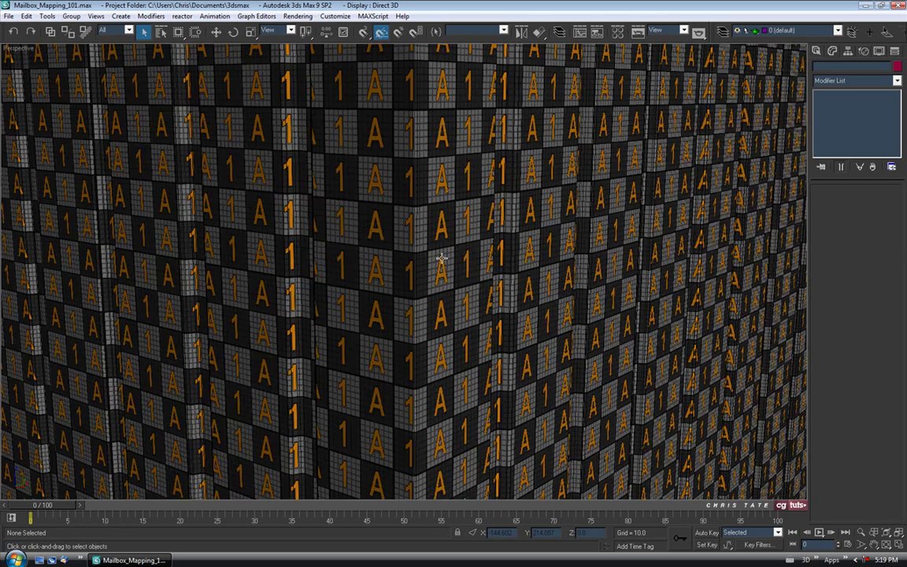
pyautogui.scroll(3, 442, 258)
pyautogui.keyDown('alt'); pyautogui.moveTo(426, 272); pyautogui.dragTo(513, 240, button='middle'); pyautogui.keyUp('alt')
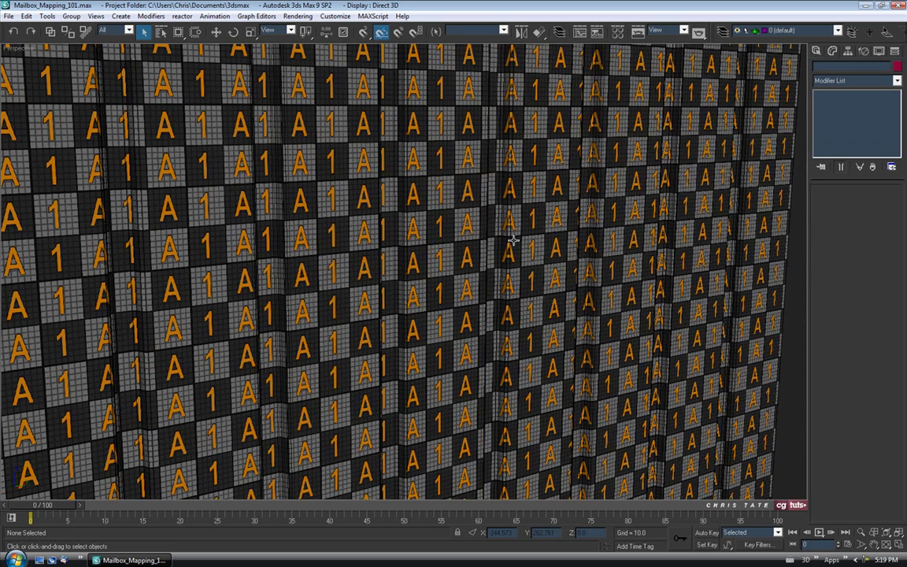
pyautogui.scroll(-10, 436, 193)
pyautogui.keyDown('alt'); pyautogui.moveTo(437, 193); pyautogui.dragTo(454, 258, button='middle'); pyautogui.keyUp('alt')
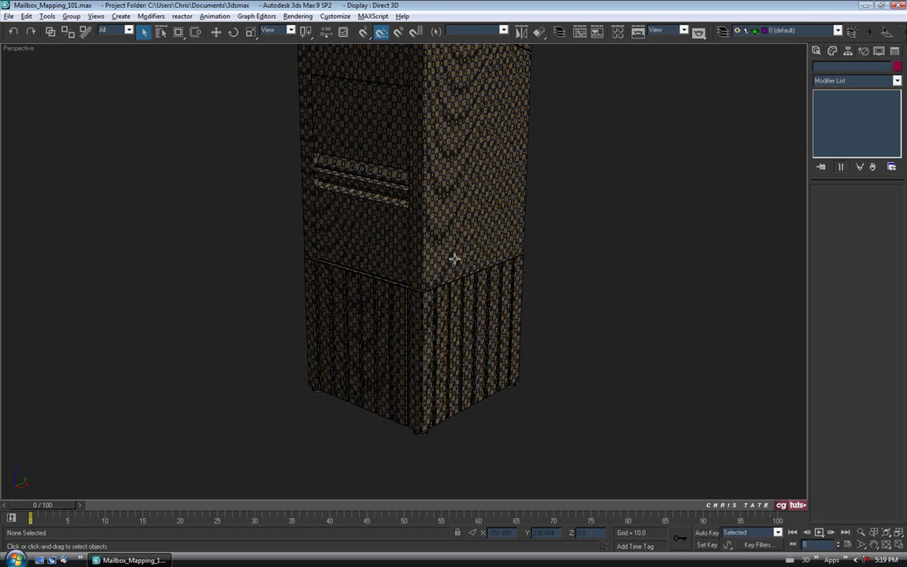
pyautogui.scroll(-5, 435, 215)
pyautogui.moveTo(435, 215); pyautogui.dragTo(443, 300, button='middle')
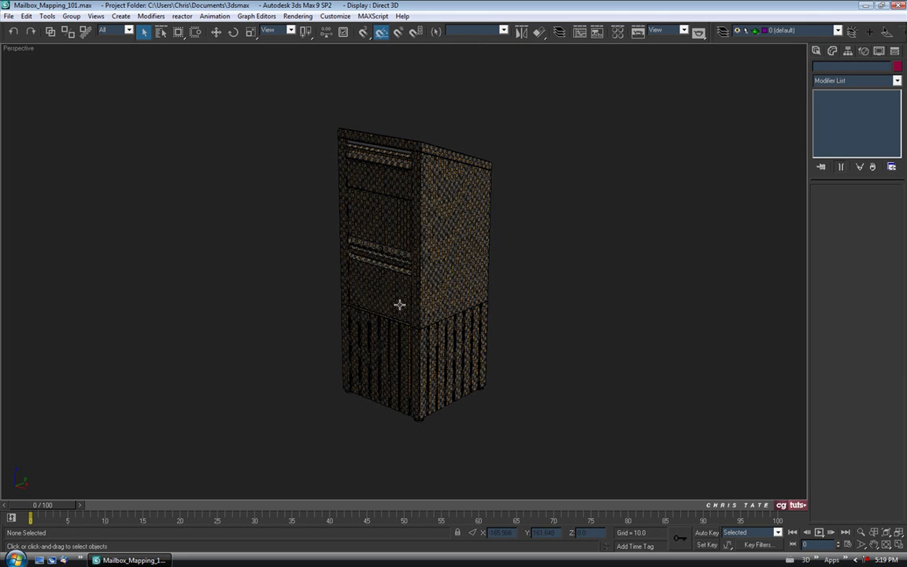
pyautogui.moveTo(429, 338)
pyautogui.keyDown('alt'); pyautogui.mouseDown(button='middle')
pyautogui.moveTo(510, 328)
pyautogui.moveTo(432, 330)
pyautogui.mouseUp(button='middle'); pyautogui.keyUp('alt')
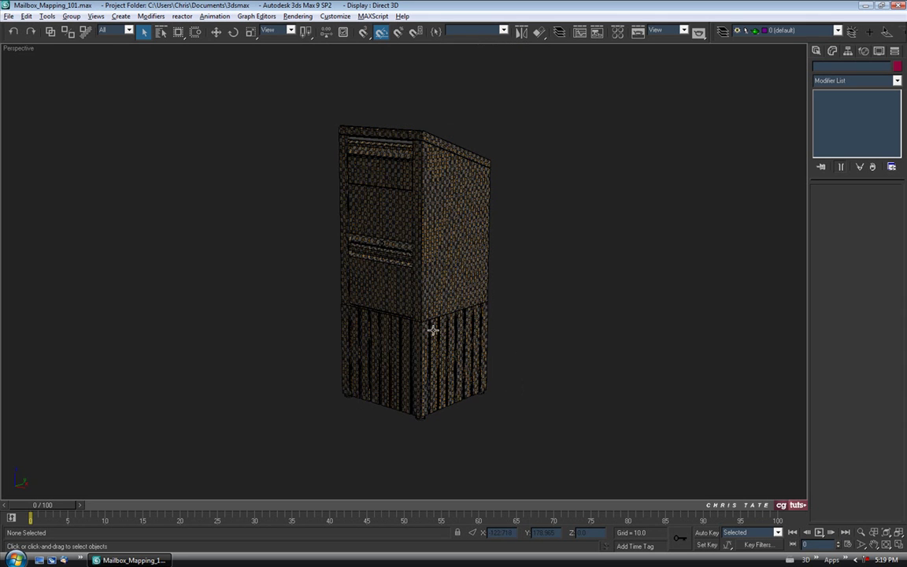
# Step: Start saving the scene under a new file name in the Mailbox folder
pyautogui.click(8, 16)
pyautogui.click(28, 89)
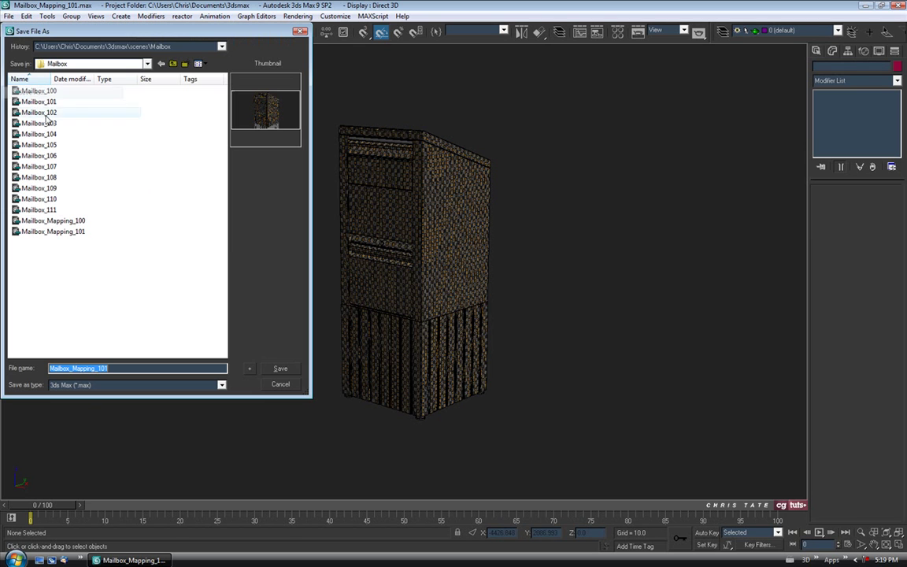